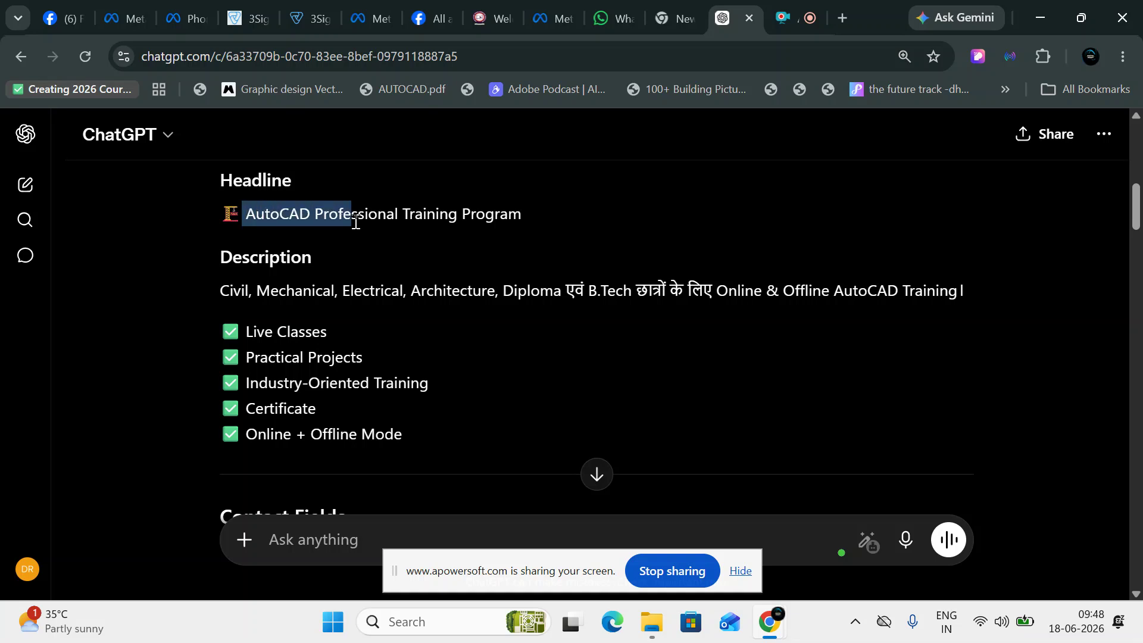
- Review the earlier draft's Description, benefit lines and Mobile Number contact field
{"action": "left_click_drag", "start_coordinate": [220, 290], "coordinate": [233, 292]}
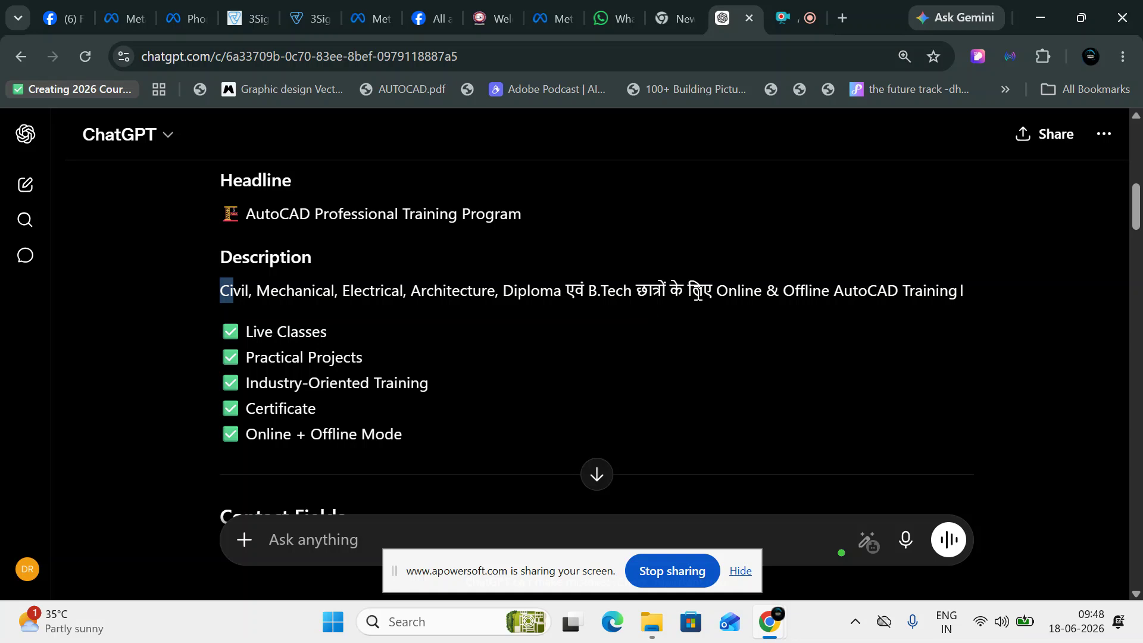
{"action": "scroll", "coordinate": [587, 319], "scroll_direction": "down", "scroll_amount": 3}
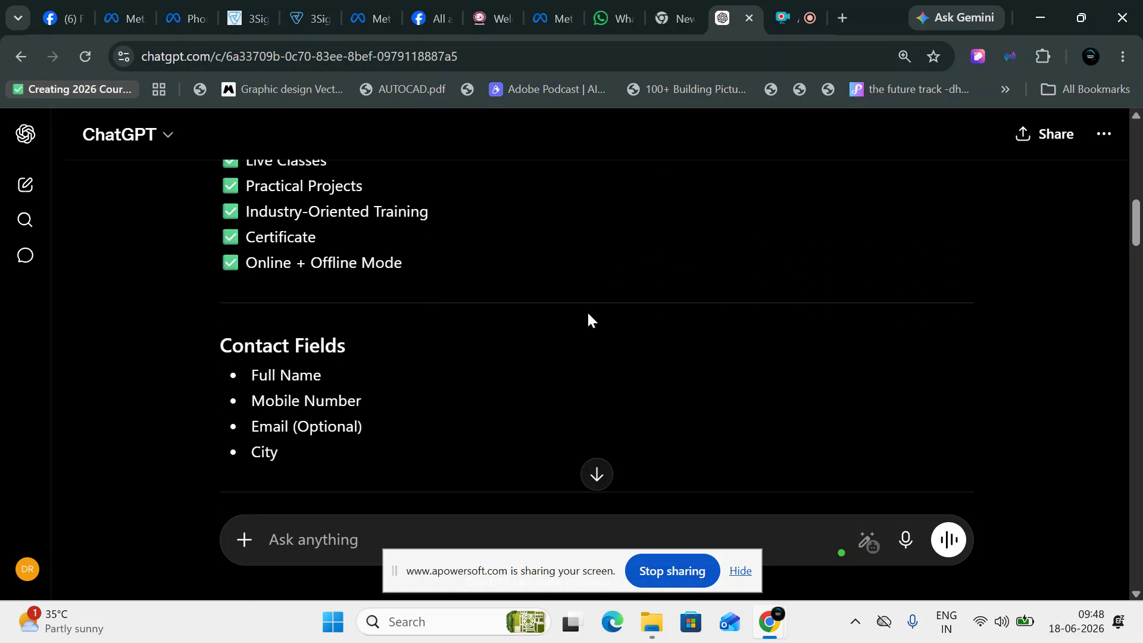
{"action": "scroll", "coordinate": [196, 186], "scroll_direction": "up", "scroll_amount": 1}
{"action": "triple_click", "coordinate": [331, 277]}
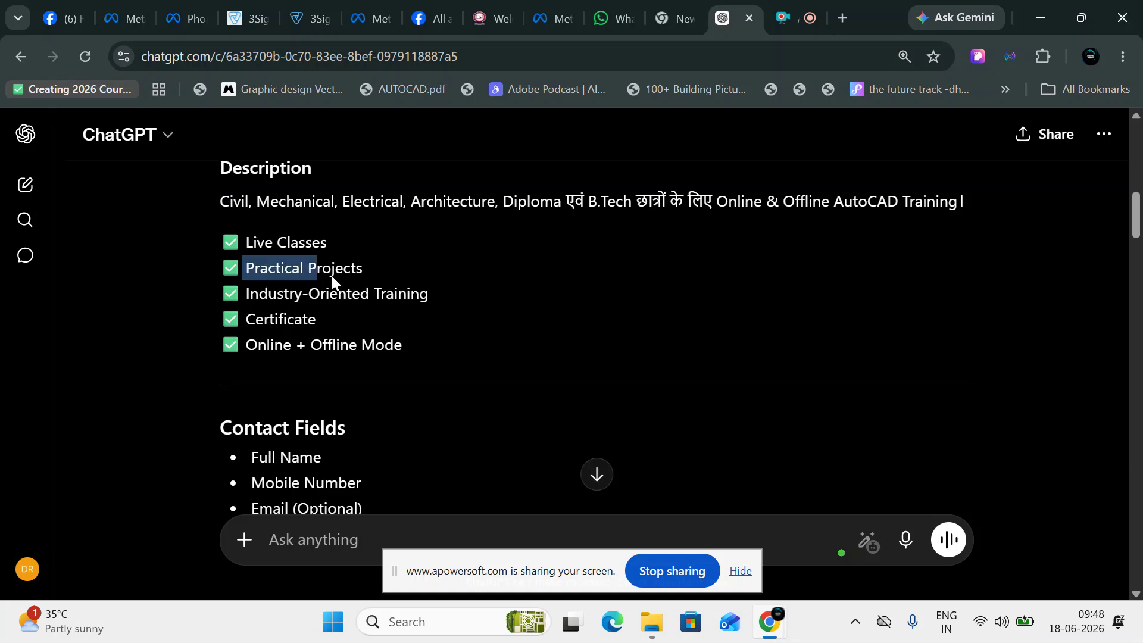
{"action": "left_click_drag", "start_coordinate": [246, 293], "coordinate": [466, 306]}
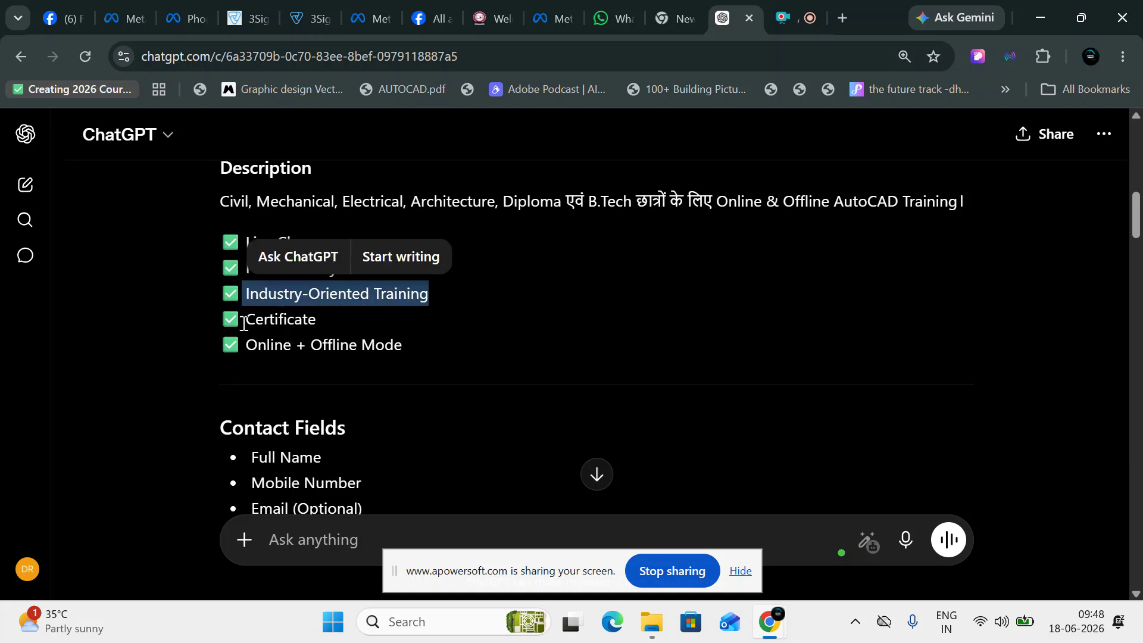
{"action": "triple_click", "coordinate": [336, 320]}
{"action": "left_click_drag", "start_coordinate": [248, 344], "coordinate": [410, 346]}
{"action": "scroll", "coordinate": [415, 288], "scroll_direction": "down", "scroll_amount": 3}
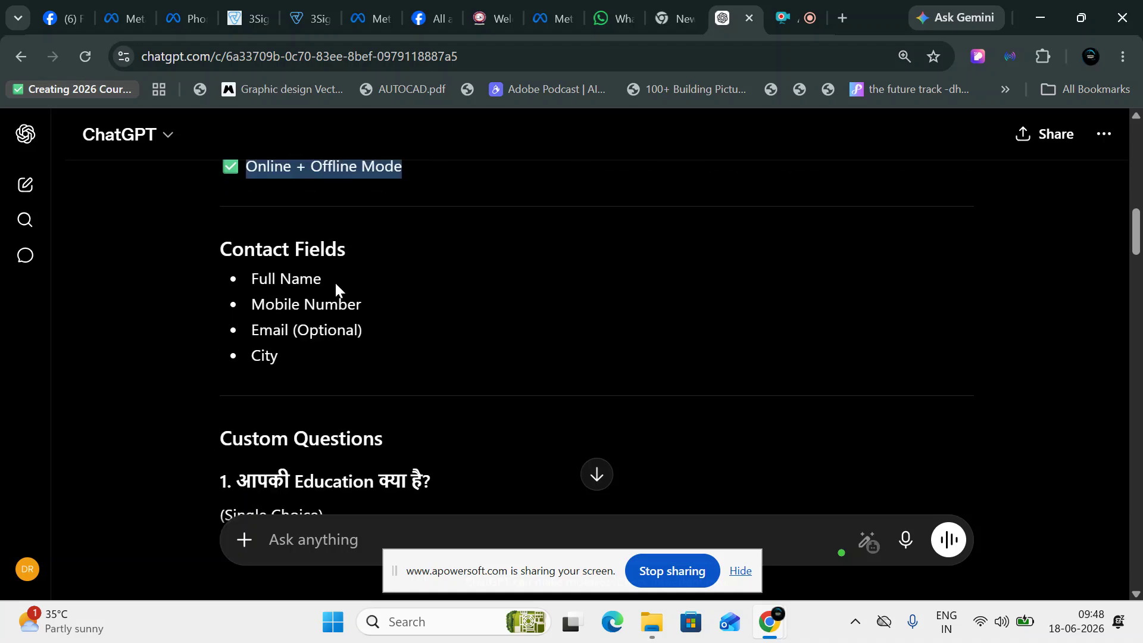
{"action": "left_click_drag", "start_coordinate": [248, 279], "coordinate": [322, 279]}
{"action": "triple_click", "coordinate": [292, 304]}
{"action": "left_click_drag", "start_coordinate": [360, 330], "coordinate": [281, 356]}
- Review the education options: Diploma Civil, Mechanical, Electrical, B.Tech and Working Professional
{"action": "scroll", "coordinate": [426, 332], "scroll_direction": "down", "scroll_amount": 3}
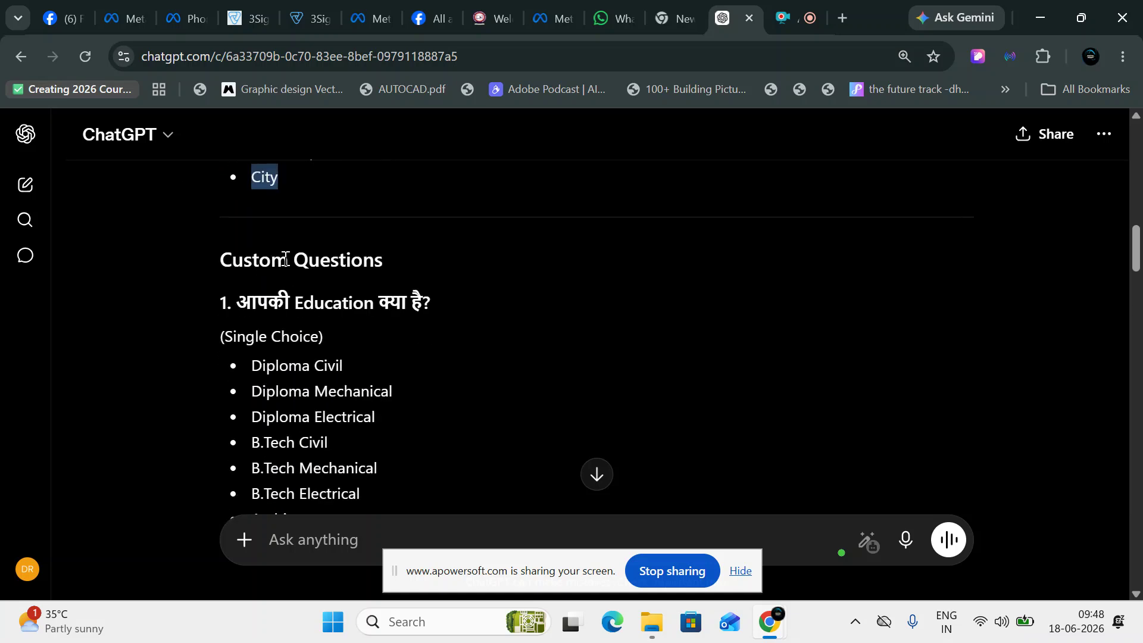
{"action": "scroll", "coordinate": [293, 280], "scroll_direction": "down", "scroll_amount": 3}
{"action": "scroll", "coordinate": [286, 262], "scroll_direction": "up", "scroll_amount": 2}
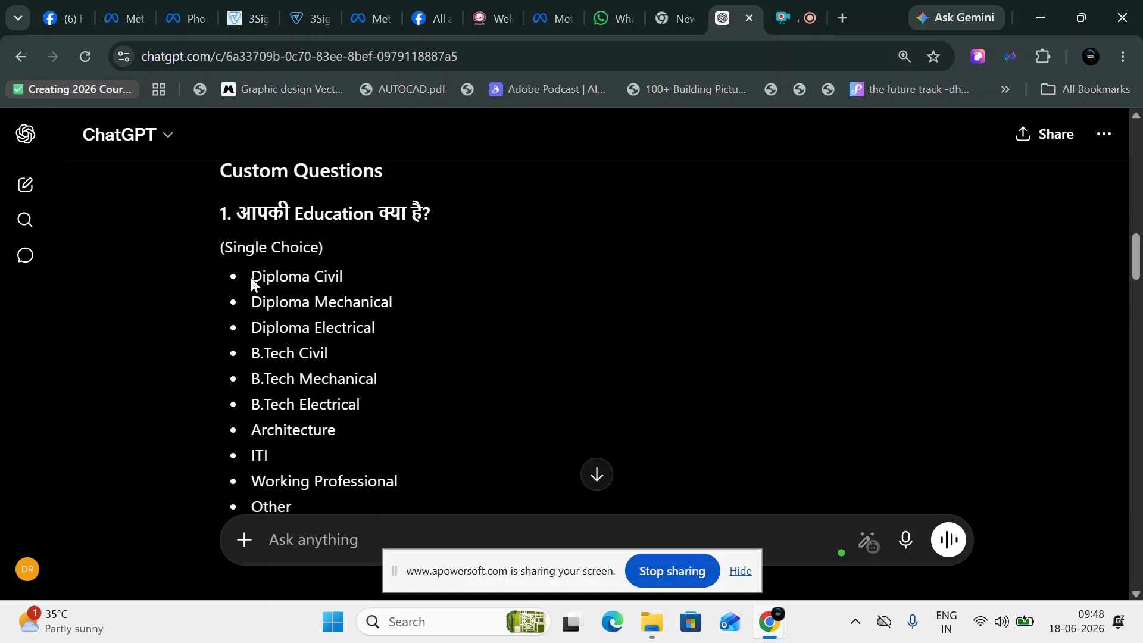
{"action": "left_click_drag", "start_coordinate": [250, 278], "coordinate": [372, 282]}
{"action": "left_click_drag", "start_coordinate": [250, 301], "coordinate": [422, 307]}
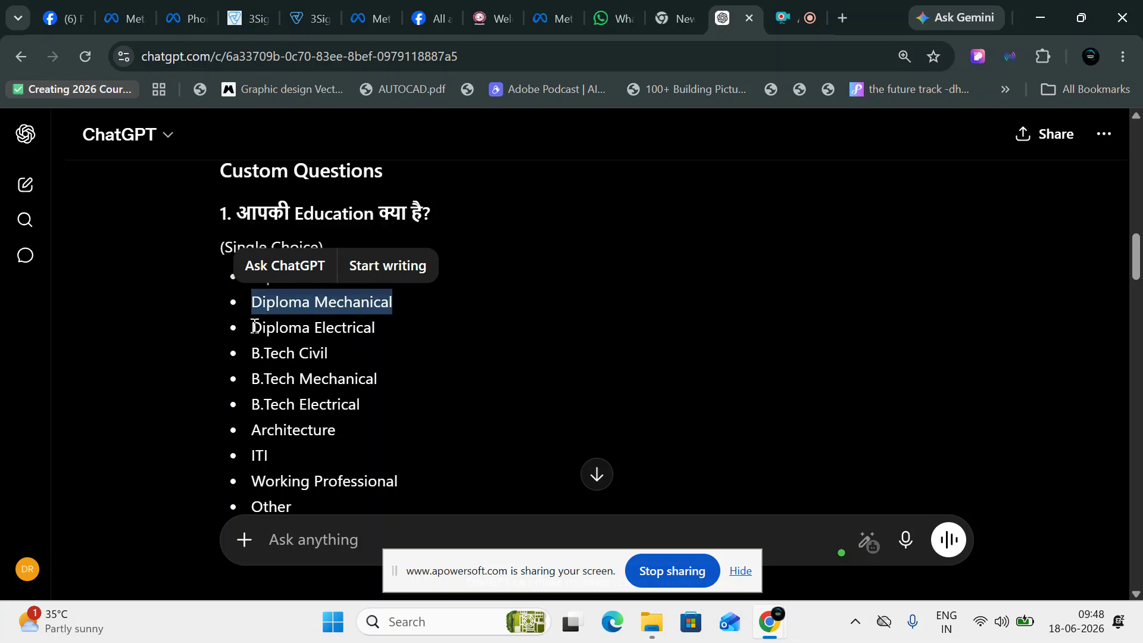
{"action": "left_click_drag", "start_coordinate": [252, 328], "coordinate": [375, 329]}
{"action": "left_click", "coordinate": [256, 378]}
{"action": "left_click_drag", "start_coordinate": [265, 402], "coordinate": [363, 381]}
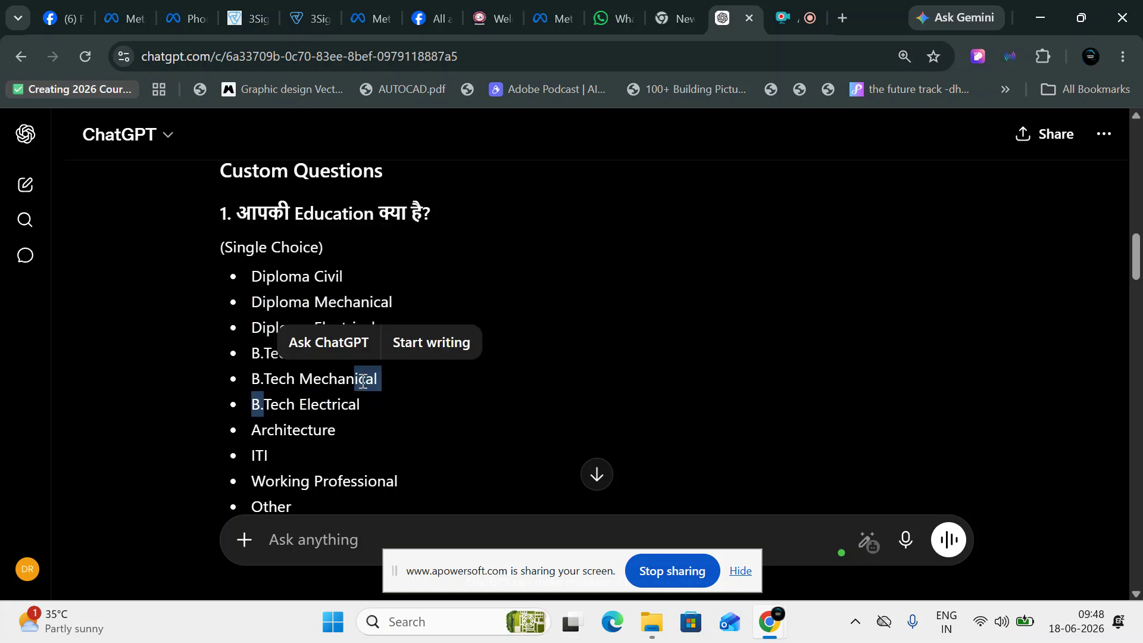
{"action": "scroll", "coordinate": [363, 381], "scroll_direction": "down", "scroll_amount": 3}
{"action": "left_click_drag", "start_coordinate": [250, 301], "coordinate": [462, 291]}
{"action": "left_click", "coordinate": [310, 345]}
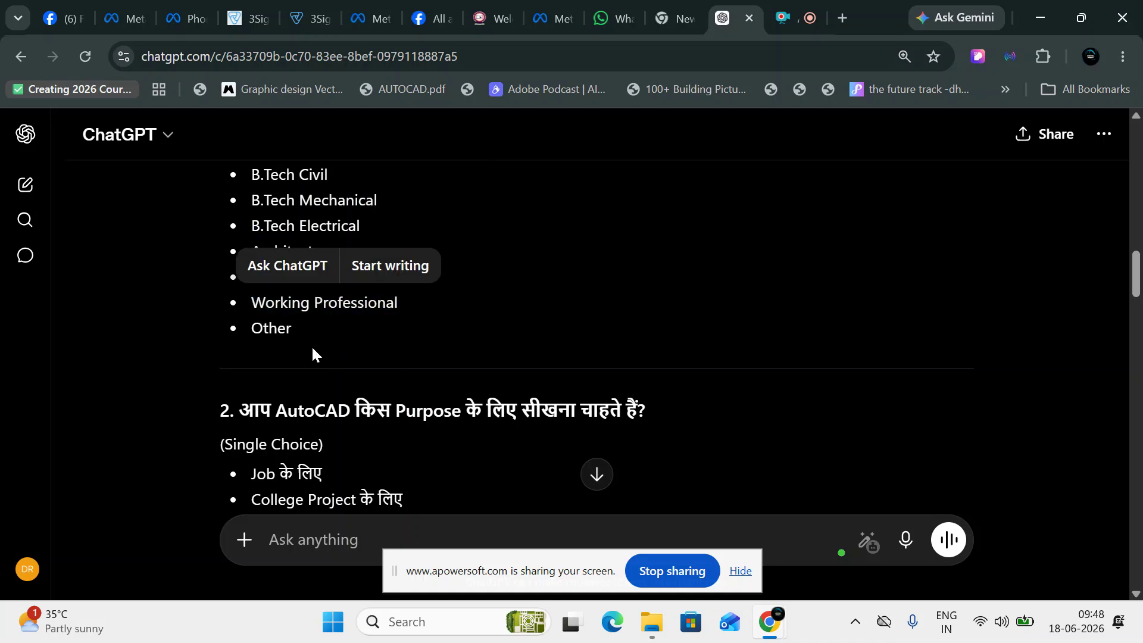
- Review the purpose options: College Project, Skill Upgrade, Freelancing and Personal Interest
{"action": "scroll", "coordinate": [315, 351], "scroll_direction": "up", "scroll_amount": 3}
{"action": "scroll", "coordinate": [322, 352], "scroll_direction": "down", "scroll_amount": 4}
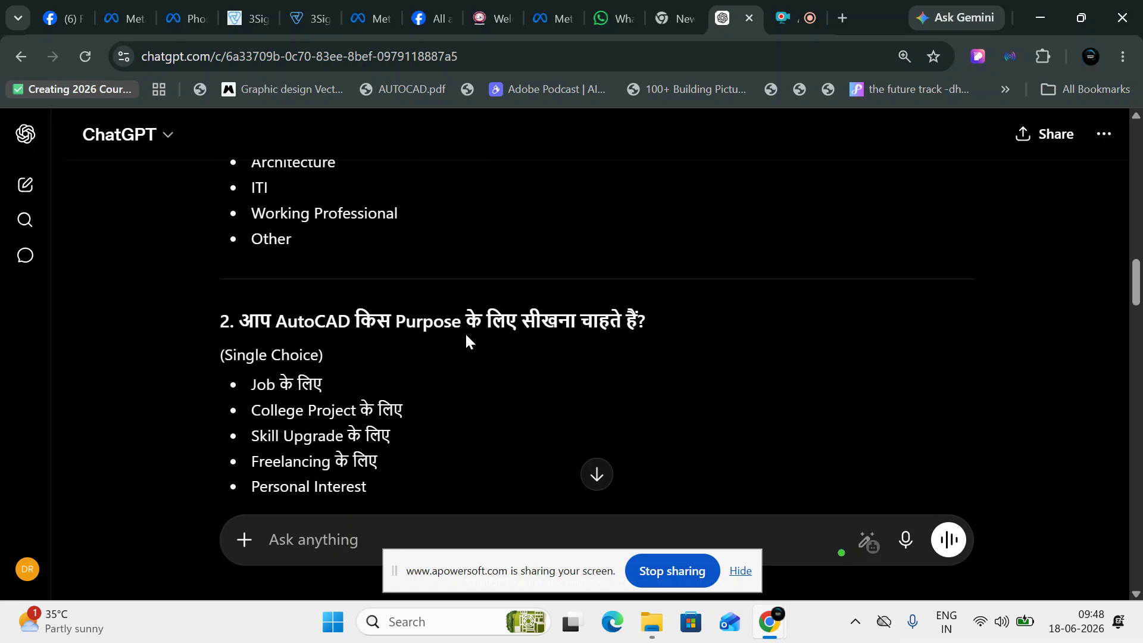
{"action": "scroll", "coordinate": [244, 309], "scroll_direction": "down", "scroll_amount": 2}
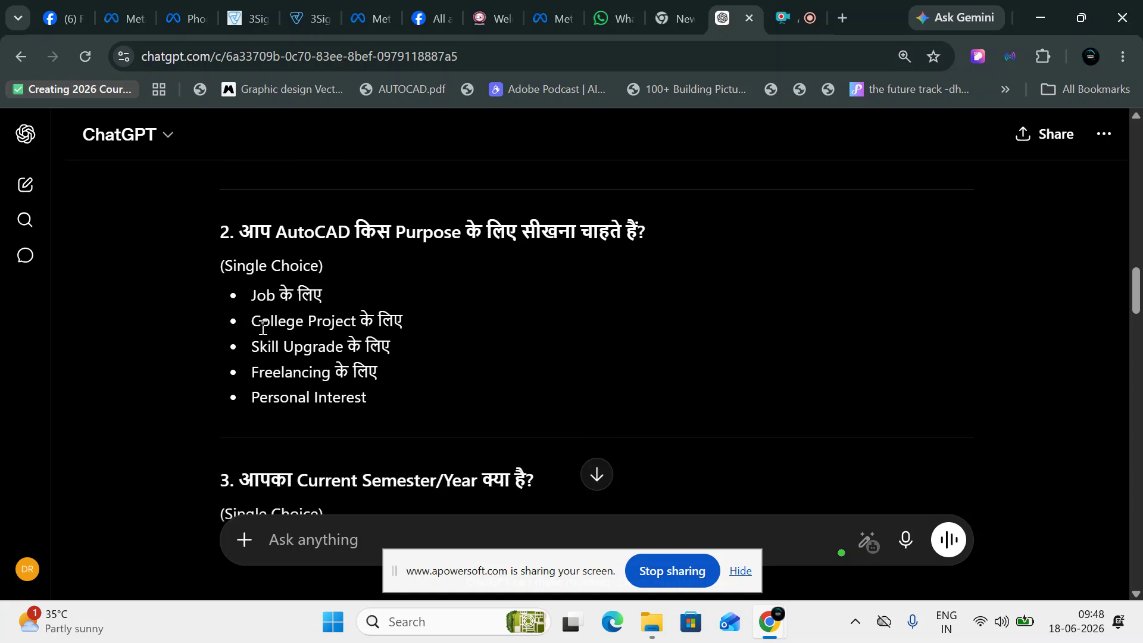
{"action": "left_click_drag", "start_coordinate": [262, 326], "coordinate": [424, 328]}
{"action": "triple_click", "coordinate": [241, 357]}
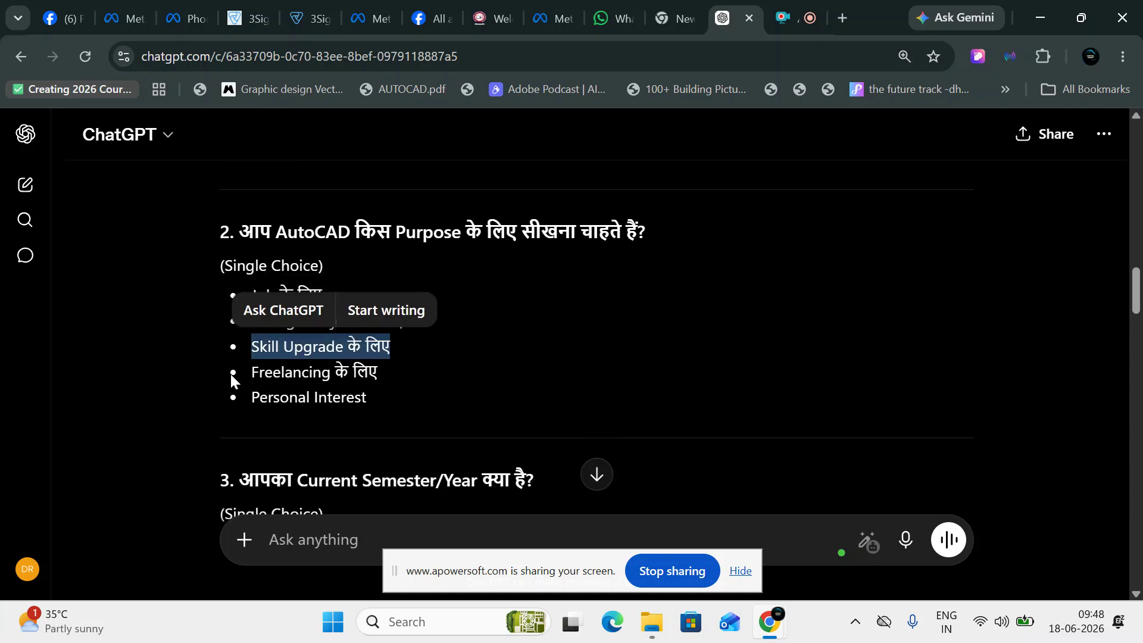
{"action": "triple_click", "coordinate": [231, 374]}
{"action": "left_click_drag", "start_coordinate": [235, 375], "coordinate": [375, 398]}
- Review question 3's year options: 1st Year, 2nd Year, 3rd Year and Pass Out
{"action": "scroll", "coordinate": [426, 294], "scroll_direction": "down", "scroll_amount": 4}
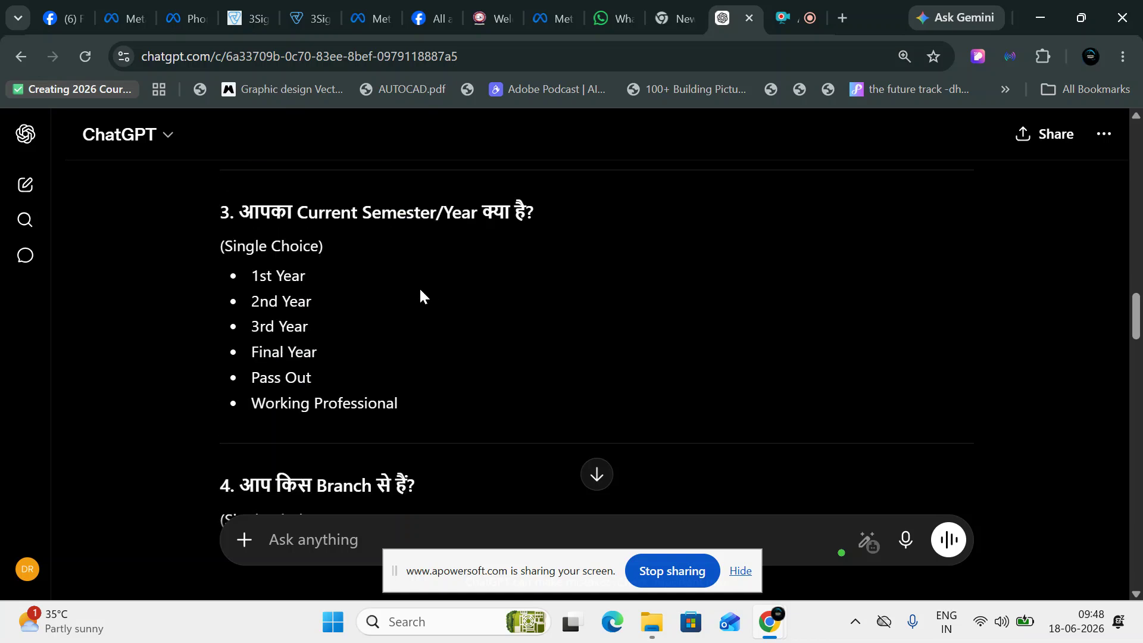
{"action": "left_click_drag", "start_coordinate": [268, 218], "coordinate": [440, 218]}
{"action": "left_click", "coordinate": [475, 243]}
{"action": "left_click_drag", "start_coordinate": [251, 276], "coordinate": [306, 277]}
{"action": "left_click_drag", "start_coordinate": [251, 301], "coordinate": [310, 303]}
{"action": "left_click_drag", "start_coordinate": [251, 327], "coordinate": [307, 327]}
{"action": "left_click_drag", "start_coordinate": [251, 378], "coordinate": [369, 401]}
- Review the branch options: Civil, Mechanical, Electrical Engineering and Architecture
{"action": "scroll", "coordinate": [414, 304], "scroll_direction": "down", "scroll_amount": 4}
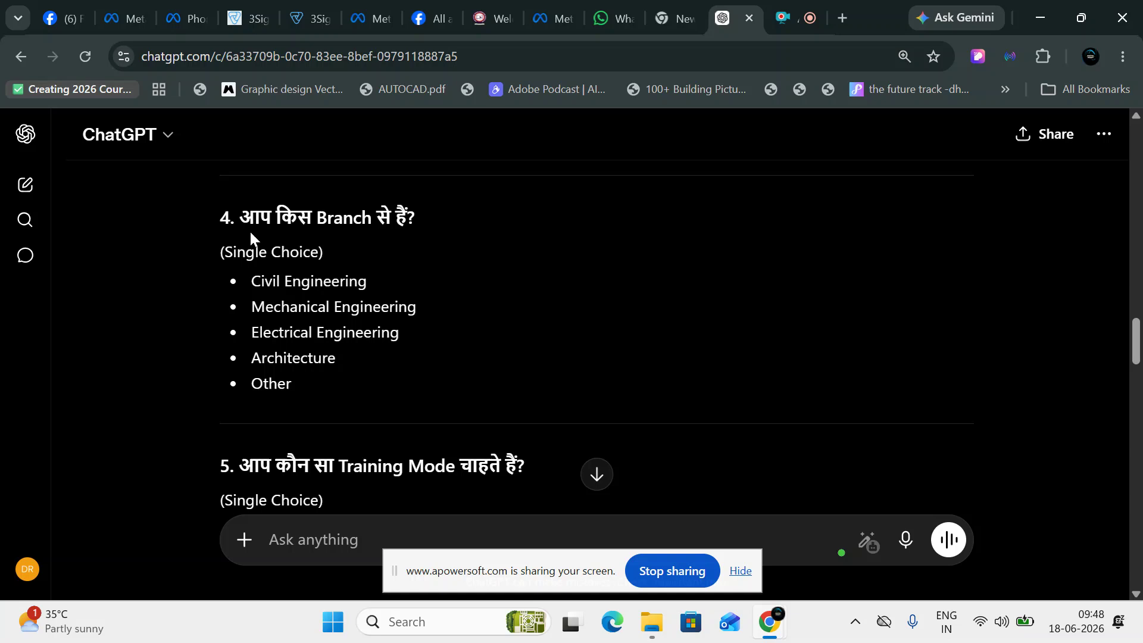
{"action": "left_click_drag", "start_coordinate": [242, 218], "coordinate": [369, 213]}
{"action": "left_click_drag", "start_coordinate": [251, 281], "coordinate": [367, 283]}
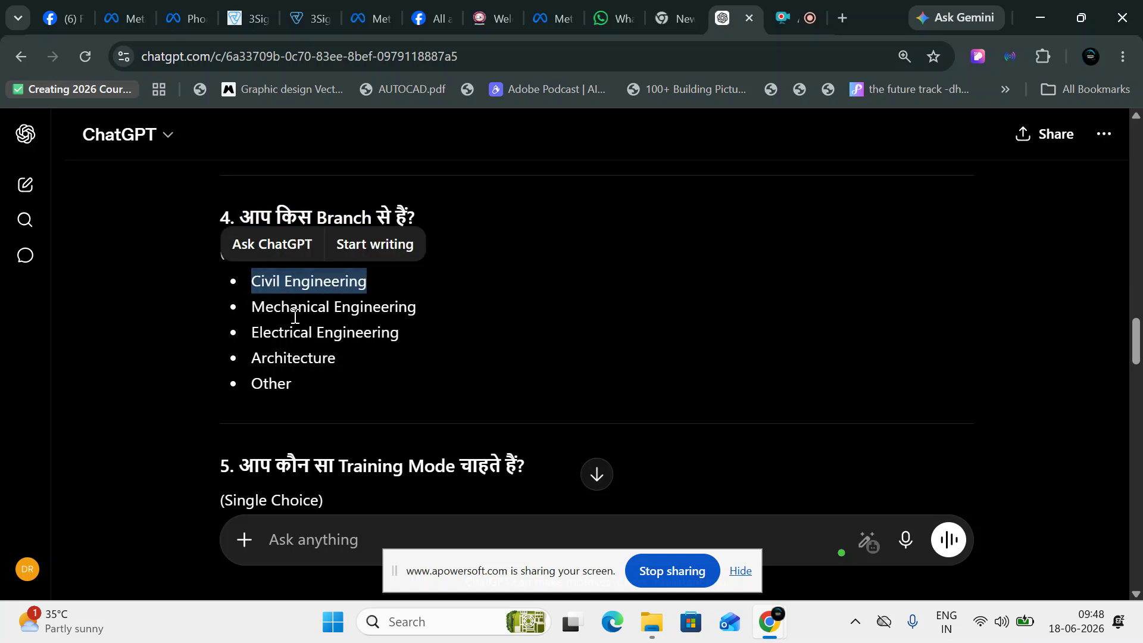
{"action": "left_click_drag", "start_coordinate": [251, 306], "coordinate": [380, 310]}
{"action": "left_click_drag", "start_coordinate": [251, 332], "coordinate": [340, 332]}
{"action": "left_click_drag", "start_coordinate": [271, 358], "coordinate": [390, 389]}
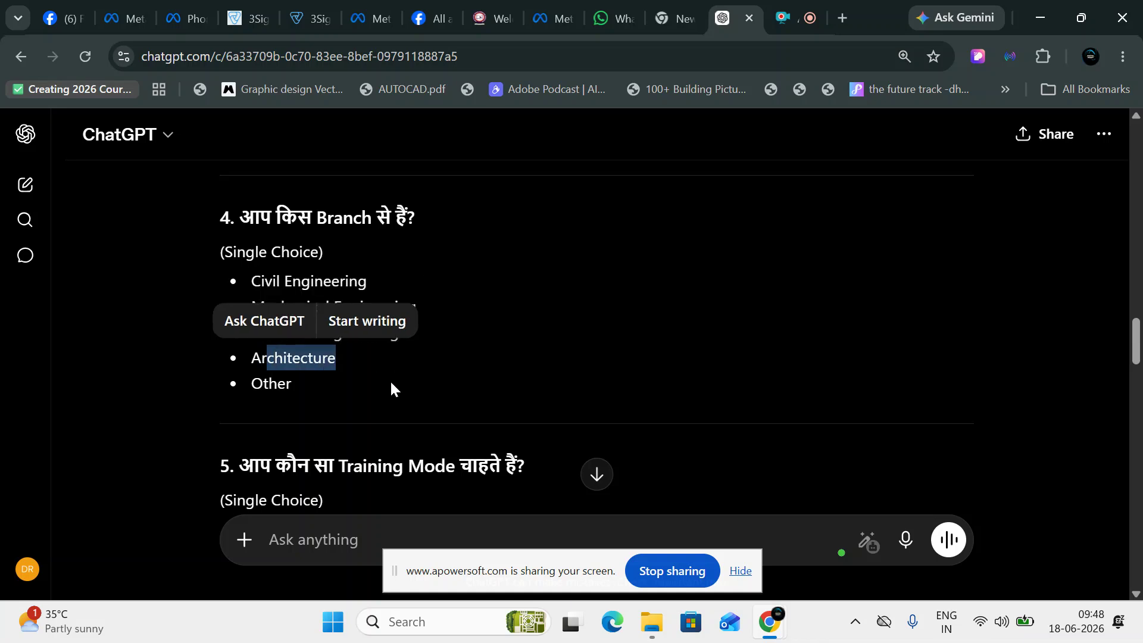
{"action": "left_click", "coordinate": [253, 381]}
- Review the training mode options, including Online Live Class and Offline Classroom
{"action": "scroll", "coordinate": [253, 380], "scroll_direction": "down", "scroll_amount": 3}
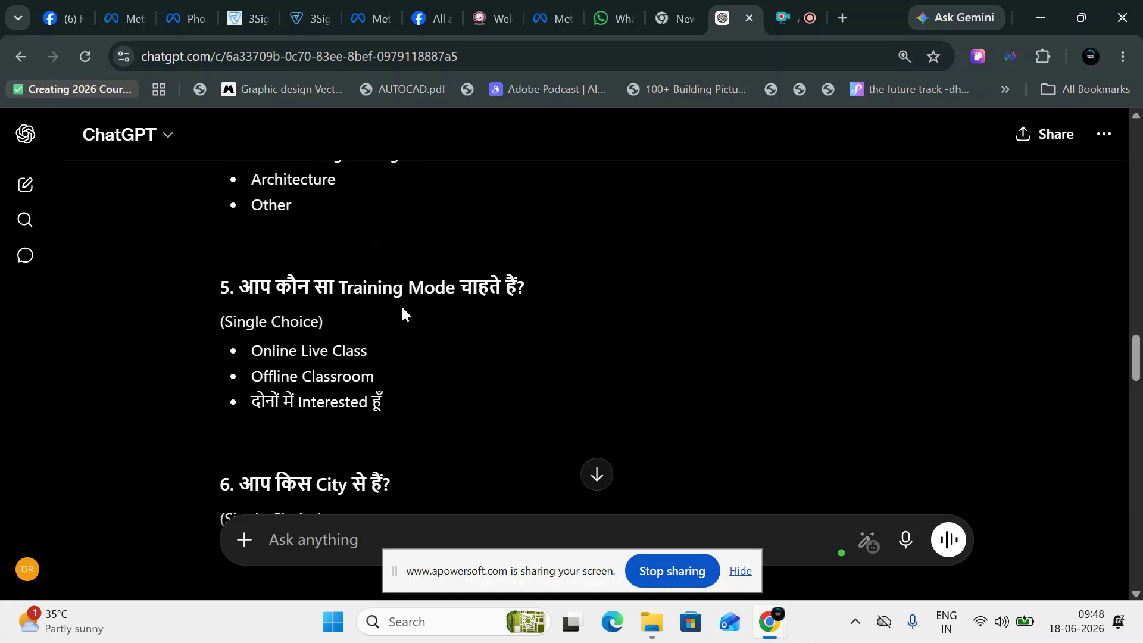
{"action": "scroll", "coordinate": [401, 305], "scroll_direction": "down", "scroll_amount": 3}
{"action": "scroll", "coordinate": [397, 296], "scroll_direction": "up", "scroll_amount": 1}
{"action": "left_click_drag", "start_coordinate": [255, 265], "coordinate": [408, 270]}
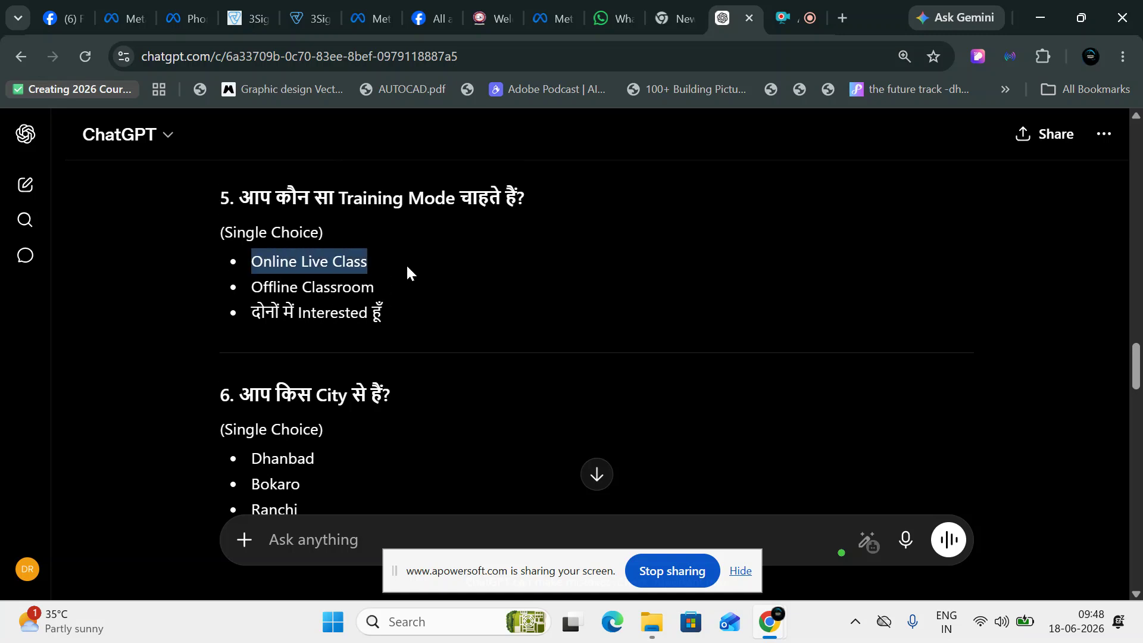
{"action": "left_click_drag", "start_coordinate": [251, 287], "coordinate": [395, 294]}
{"action": "left_click_drag", "start_coordinate": [253, 313], "coordinate": [411, 316]}
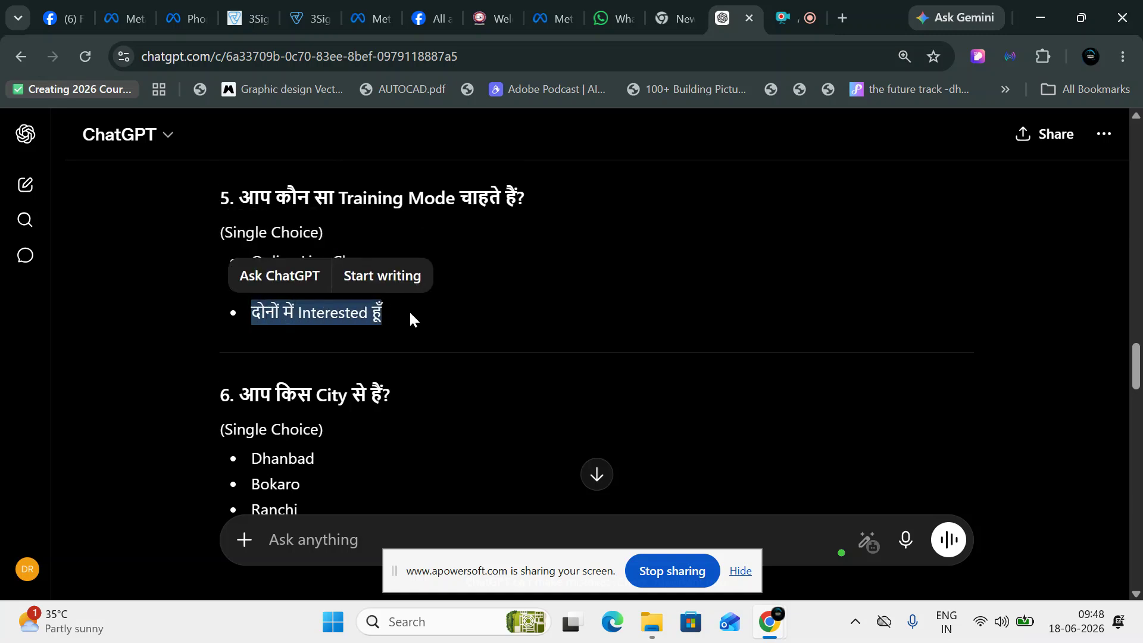
- Review the city options, including Jamshedpur, Giridih and Deoghar
{"action": "scroll", "coordinate": [331, 301], "scroll_direction": "down", "scroll_amount": 3}
{"action": "left_click_drag", "start_coordinate": [252, 280], "coordinate": [315, 283]}
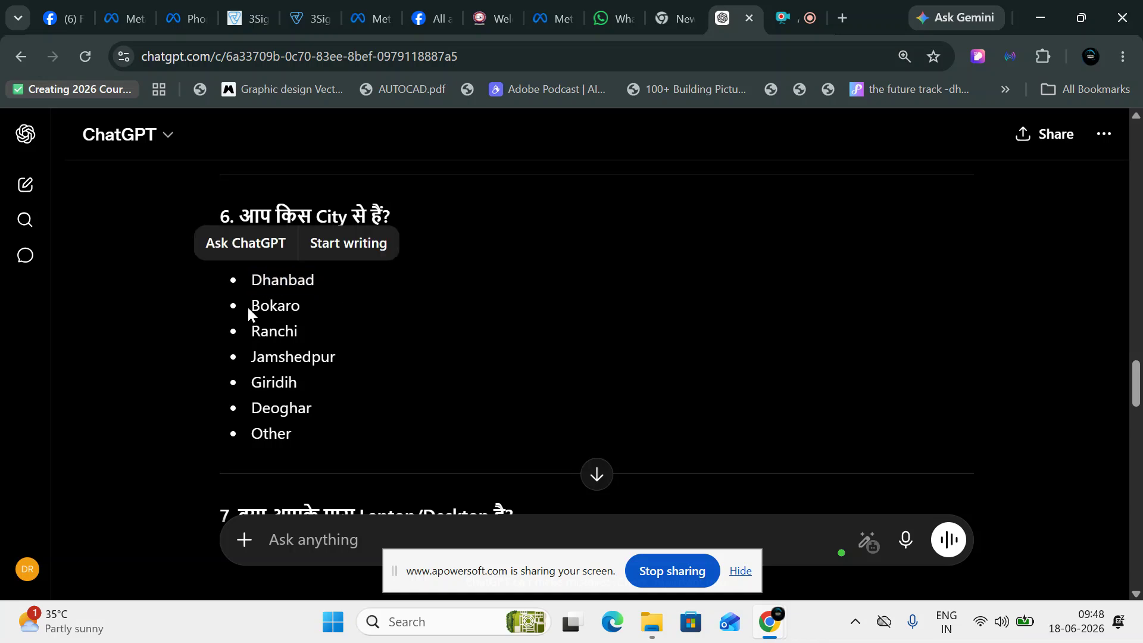
{"action": "left_click_drag", "start_coordinate": [249, 307], "coordinate": [347, 390]}
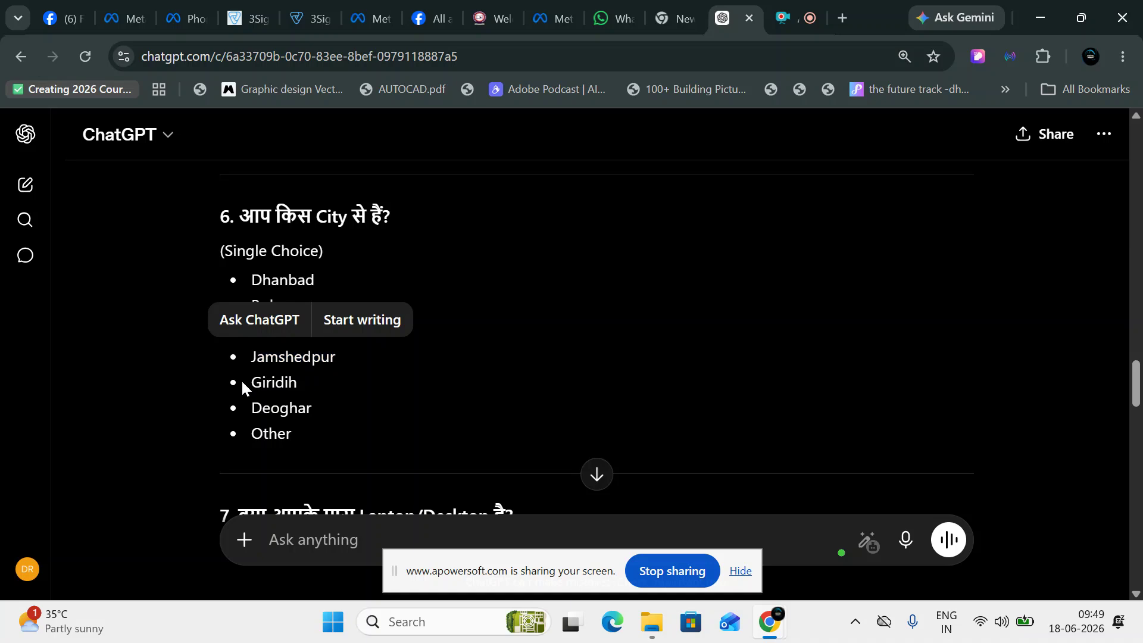
{"action": "left_click_drag", "start_coordinate": [242, 384], "coordinate": [307, 388]}
{"action": "left_click_drag", "start_coordinate": [250, 410], "coordinate": [322, 411]}
{"action": "left_click", "coordinate": [426, 312]}
- Review the Yes answer option further down the draft
{"action": "scroll", "coordinate": [426, 312], "scroll_direction": "down", "scroll_amount": 3}
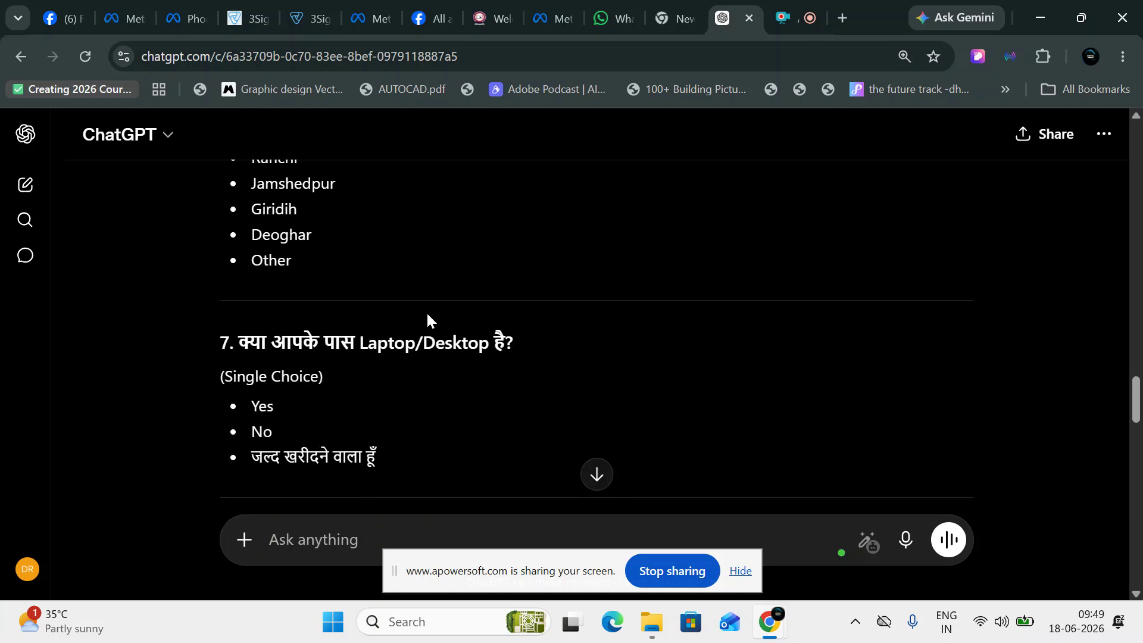
{"action": "scroll", "coordinate": [427, 312], "scroll_direction": "up", "scroll_amount": 1}
{"action": "scroll", "coordinate": [362, 331], "scroll_direction": "down", "scroll_amount": 1}
{"action": "scroll", "coordinate": [362, 339], "scroll_direction": "down", "scroll_amount": 2}
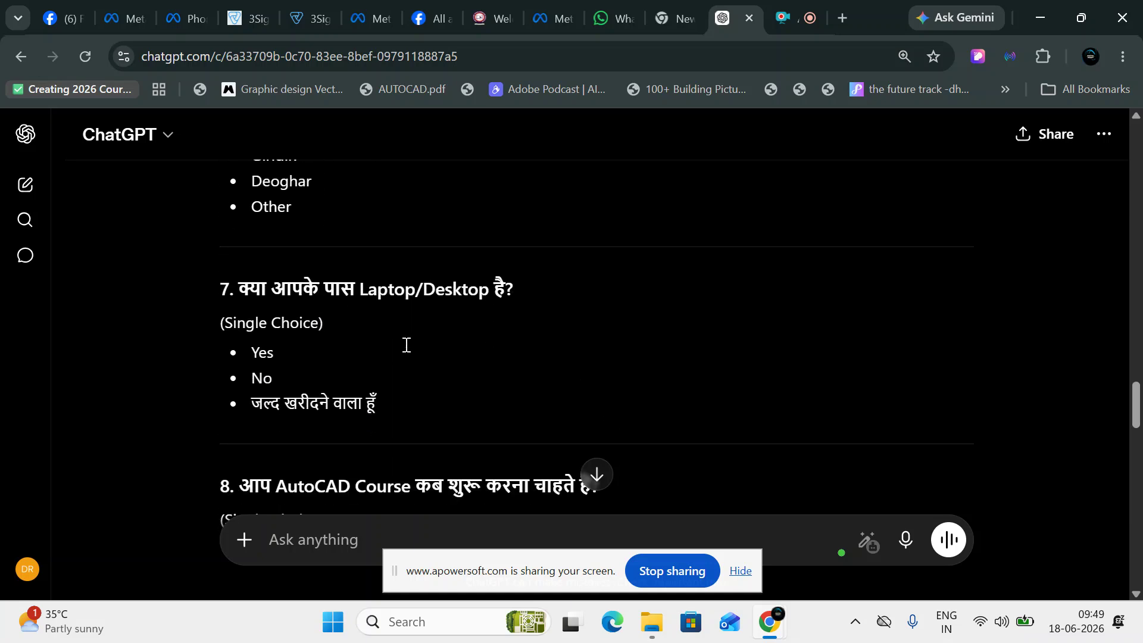
{"action": "left_click_drag", "start_coordinate": [240, 313], "coordinate": [275, 314]}
{"action": "left_click", "coordinate": [434, 379]}
- Read through the remaining questions to the end of the draft
{"action": "scroll", "coordinate": [436, 369], "scroll_direction": "down", "scroll_amount": 3}
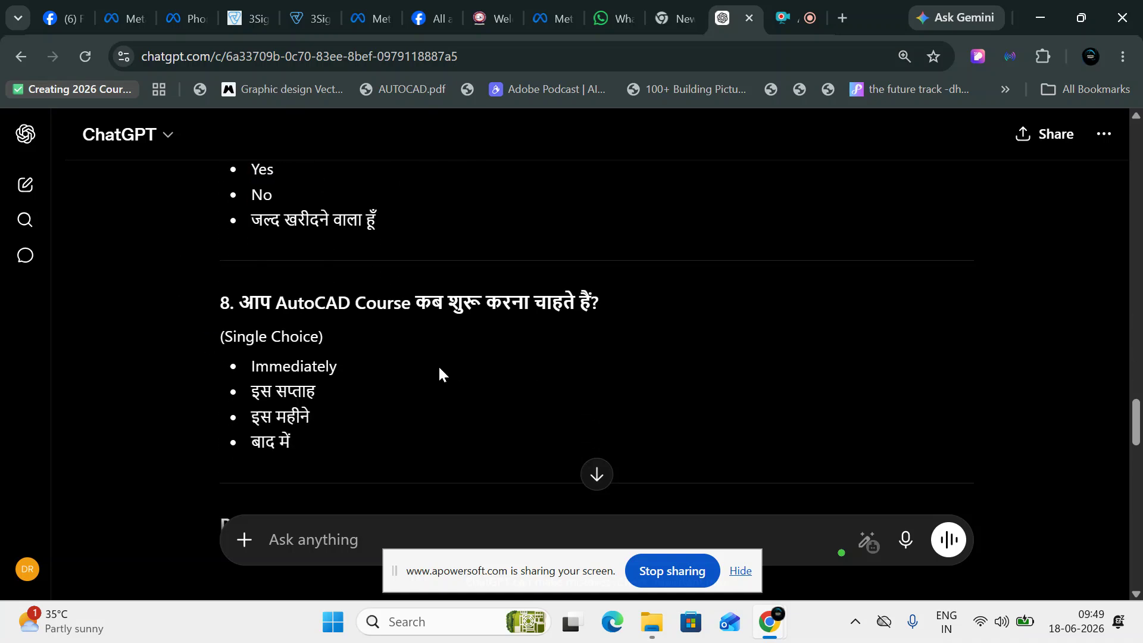
{"action": "scroll", "coordinate": [541, 277], "scroll_direction": "down", "scroll_amount": 2}
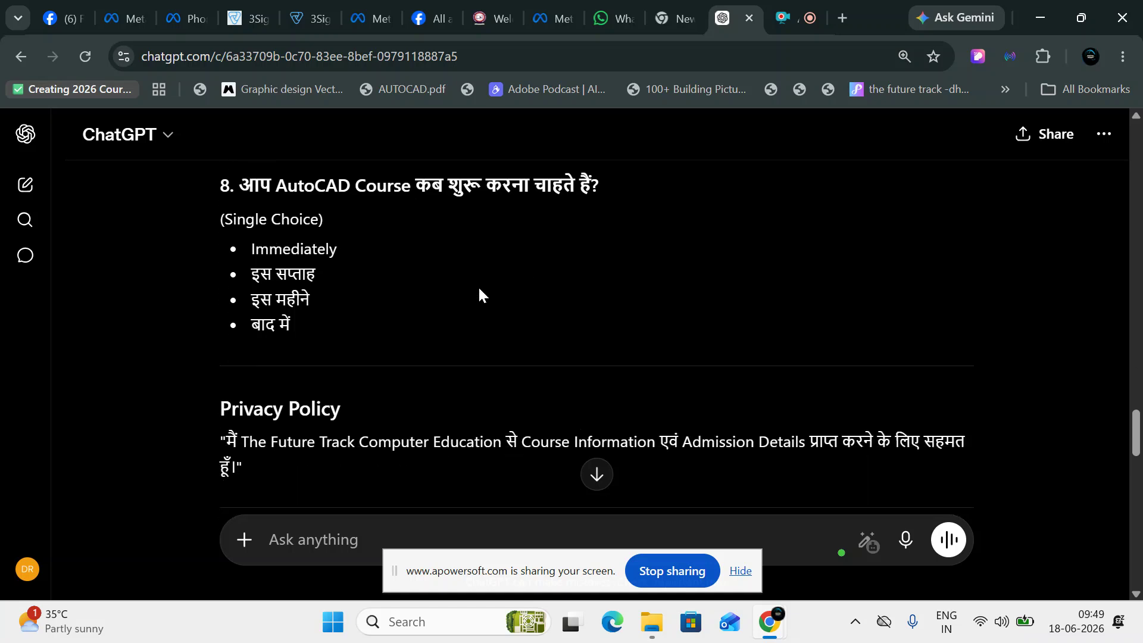
{"action": "left_click_drag", "start_coordinate": [237, 244], "coordinate": [314, 243]}
{"action": "left_click_drag", "start_coordinate": [249, 267], "coordinate": [331, 271]}
{"action": "left_click_drag", "start_coordinate": [248, 292], "coordinate": [338, 289]}
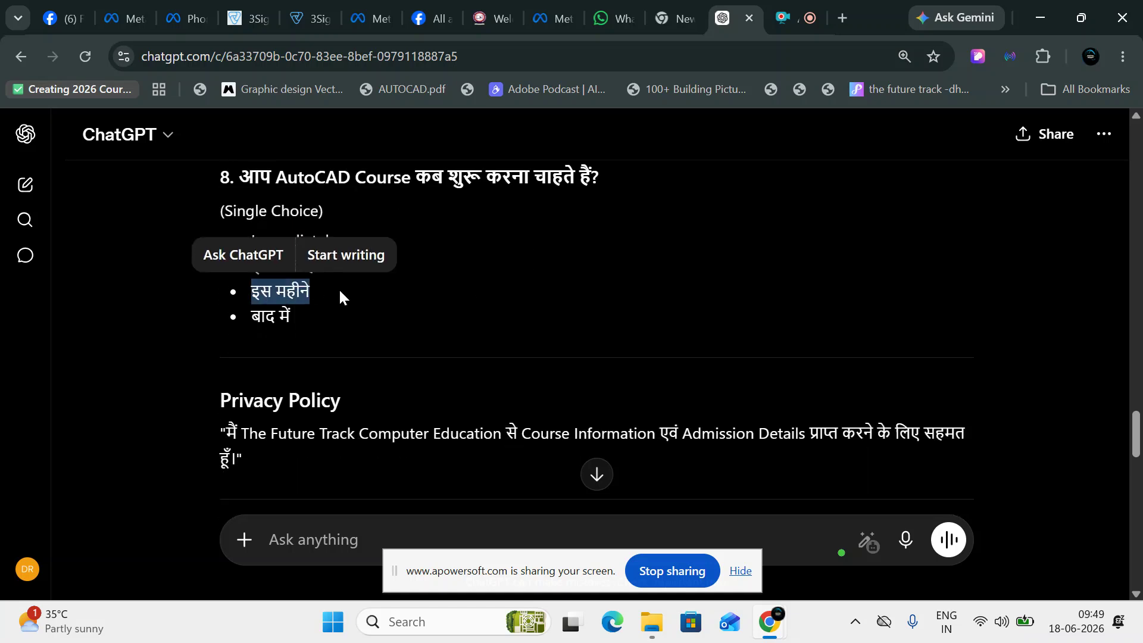
{"action": "left_click_drag", "start_coordinate": [255, 311], "coordinate": [337, 345]}
{"action": "scroll", "coordinate": [310, 298], "scroll_direction": "down", "scroll_amount": 3}
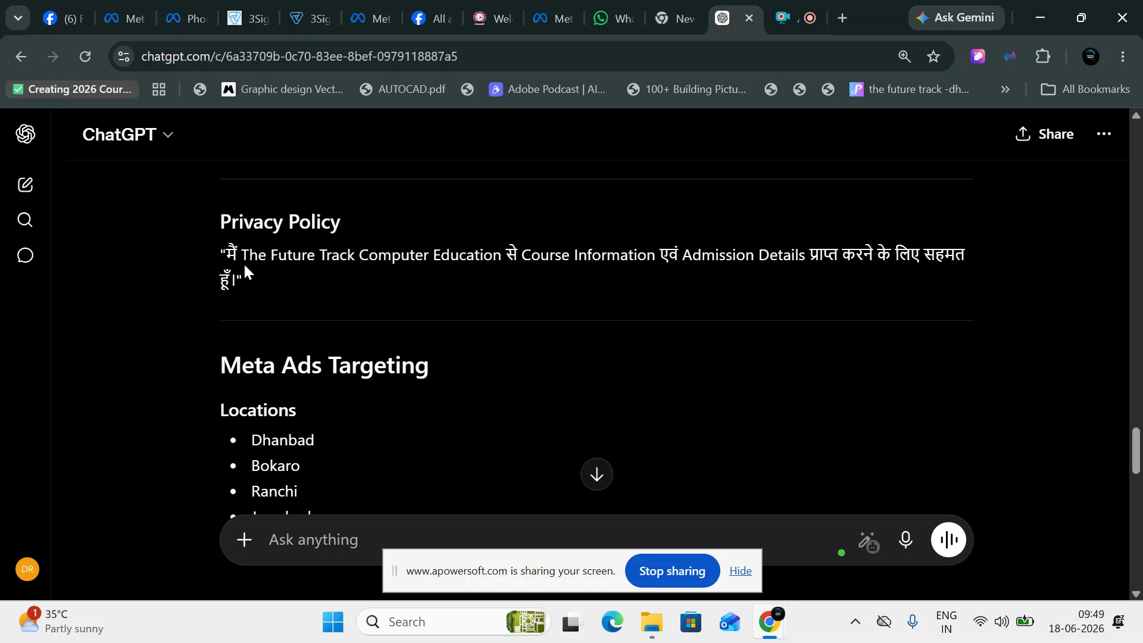
{"action": "scroll", "coordinate": [286, 280], "scroll_direction": "down", "scroll_amount": 4}
{"action": "scroll", "coordinate": [280, 262], "scroll_direction": "up", "scroll_amount": 2}
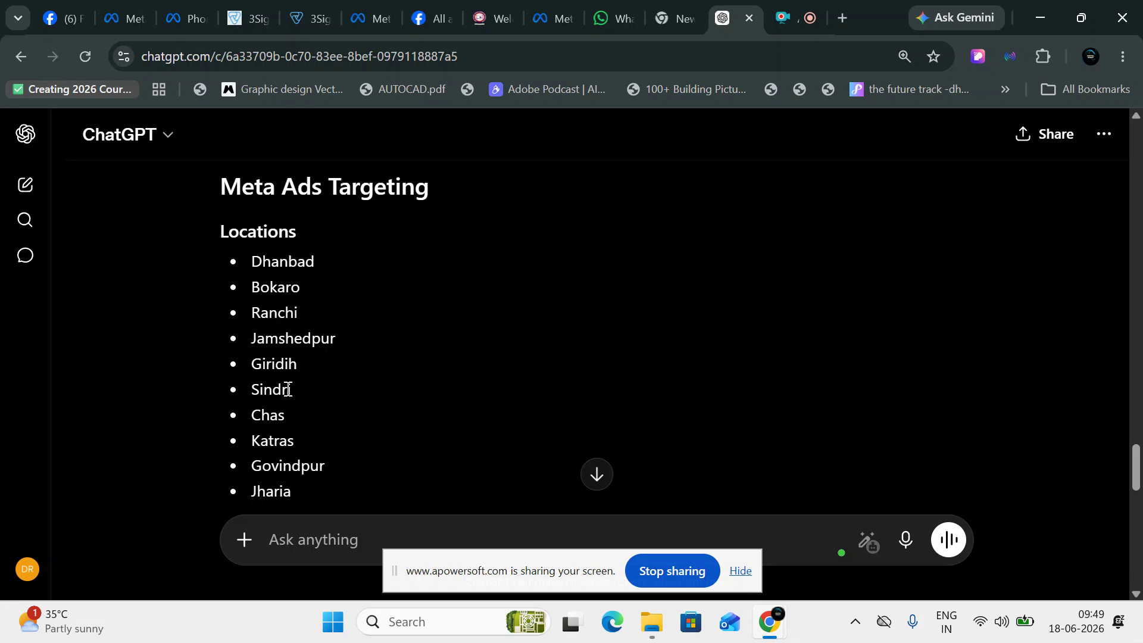
{"action": "scroll", "coordinate": [310, 381], "scroll_direction": "down", "scroll_amount": 2}
{"action": "scroll", "coordinate": [314, 366], "scroll_direction": "down", "scroll_amount": 3}
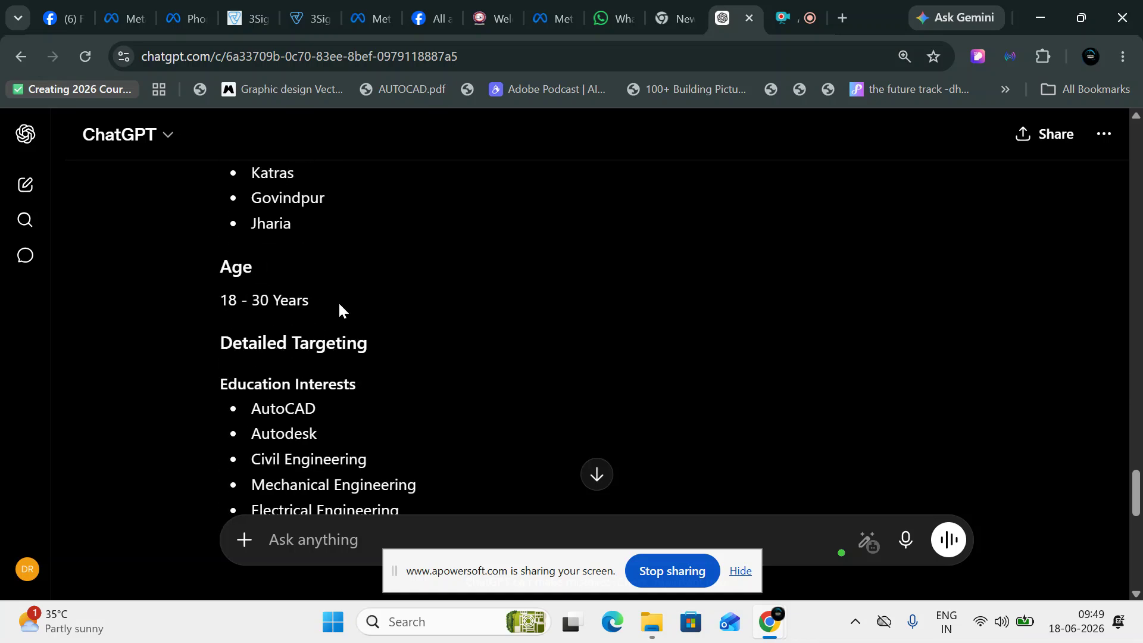
{"action": "scroll", "coordinate": [339, 309], "scroll_direction": "down", "scroll_amount": 3}
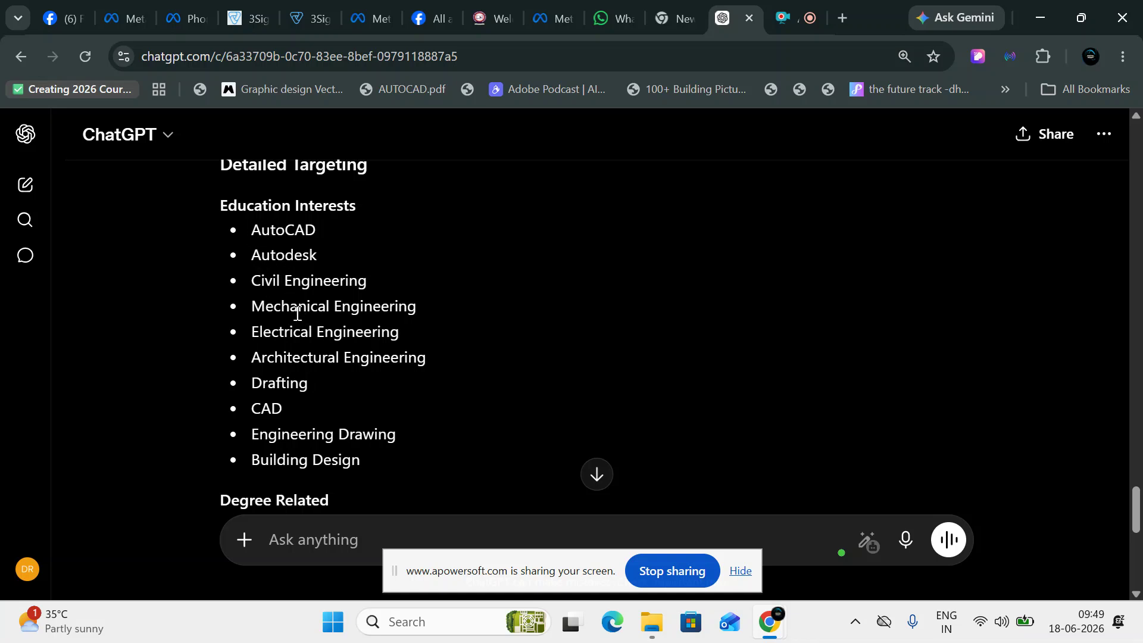
{"action": "scroll", "coordinate": [383, 430], "scroll_direction": "down", "scroll_amount": 4}
{"action": "left_click", "coordinate": [738, 571]}
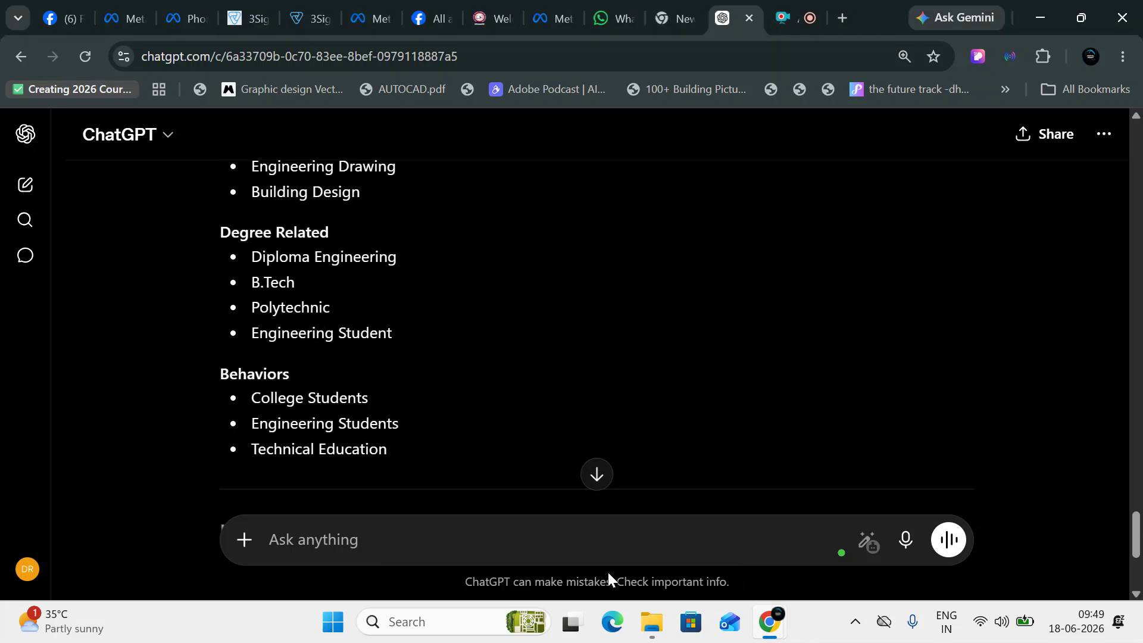
- Put the cursor in the ChatGPT message box for a new message
{"action": "left_click", "coordinate": [322, 543]}
{"action": "left_click", "coordinate": [392, 531]}
{"action": "left_click", "coordinate": [392, 530]}
{"action": "left_click", "coordinate": [392, 531]}
- Re-check the question heading and the 'Yes, Interested' answer option
{"action": "scroll", "coordinate": [317, 388], "scroll_direction": "down", "scroll_amount": 2}
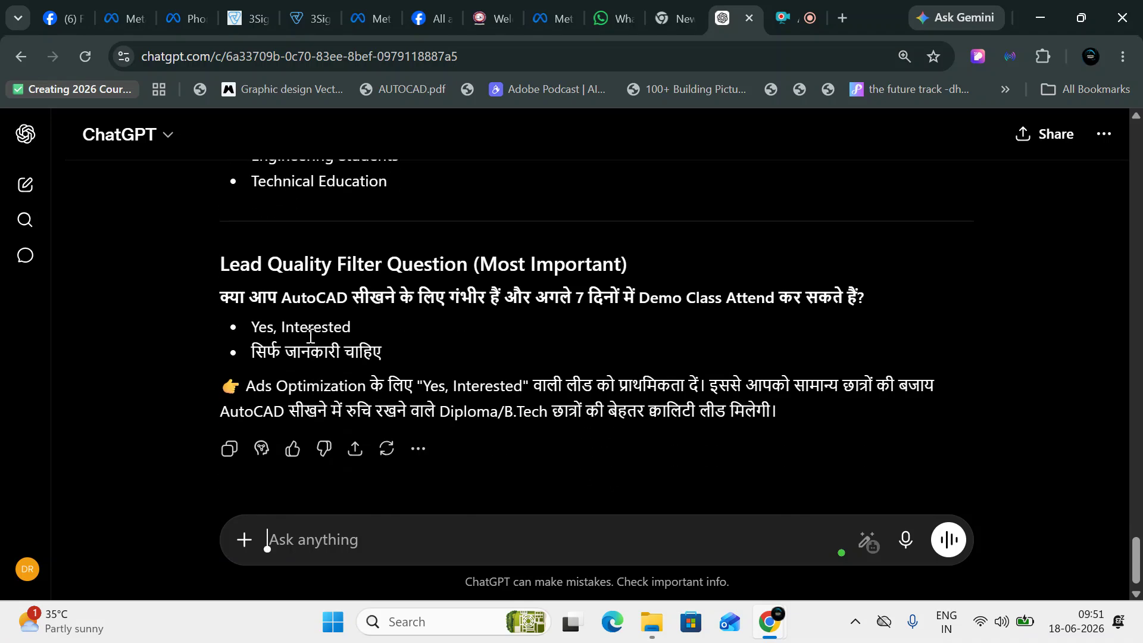
{"action": "left_click_drag", "start_coordinate": [222, 256], "coordinate": [466, 254]}
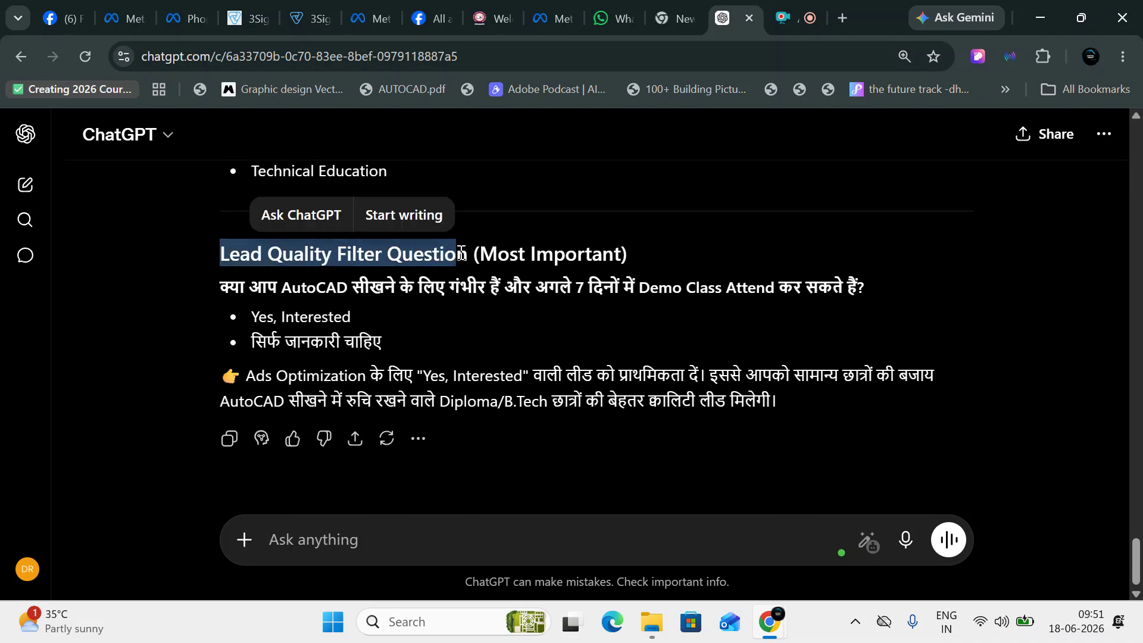
{"action": "left_click", "coordinate": [275, 314]}
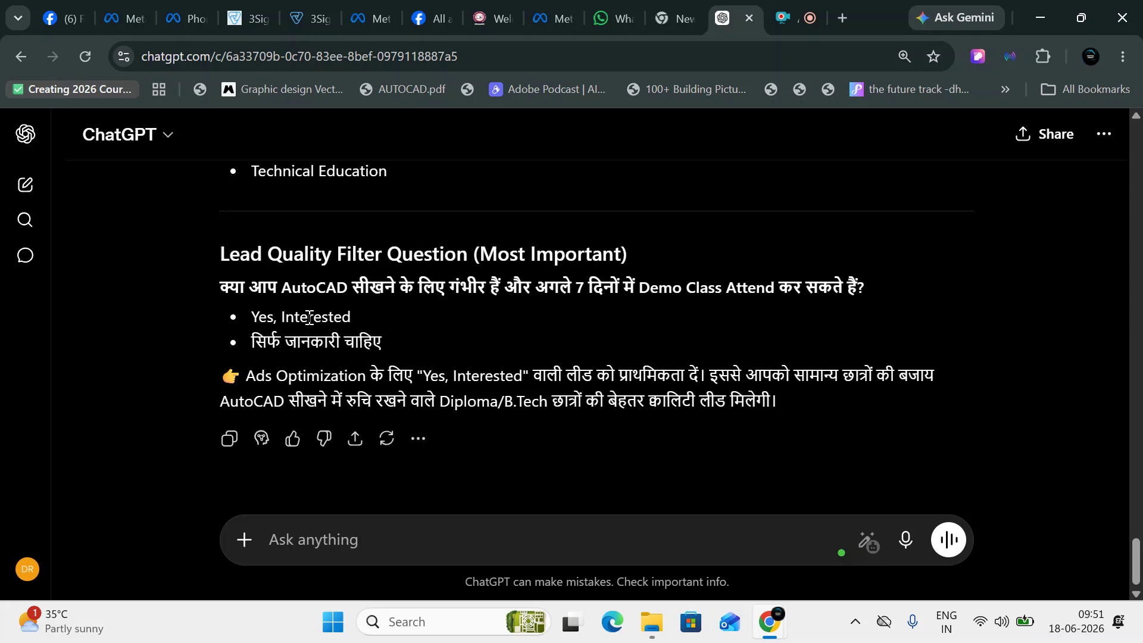
{"action": "left_click_drag", "start_coordinate": [272, 314], "coordinate": [323, 312]}
- Dictate in Hindi a lead-form request for Diploma, B.Tech and ITI students only, discarding a first attempt
{"action": "left_click", "coordinate": [492, 544]}
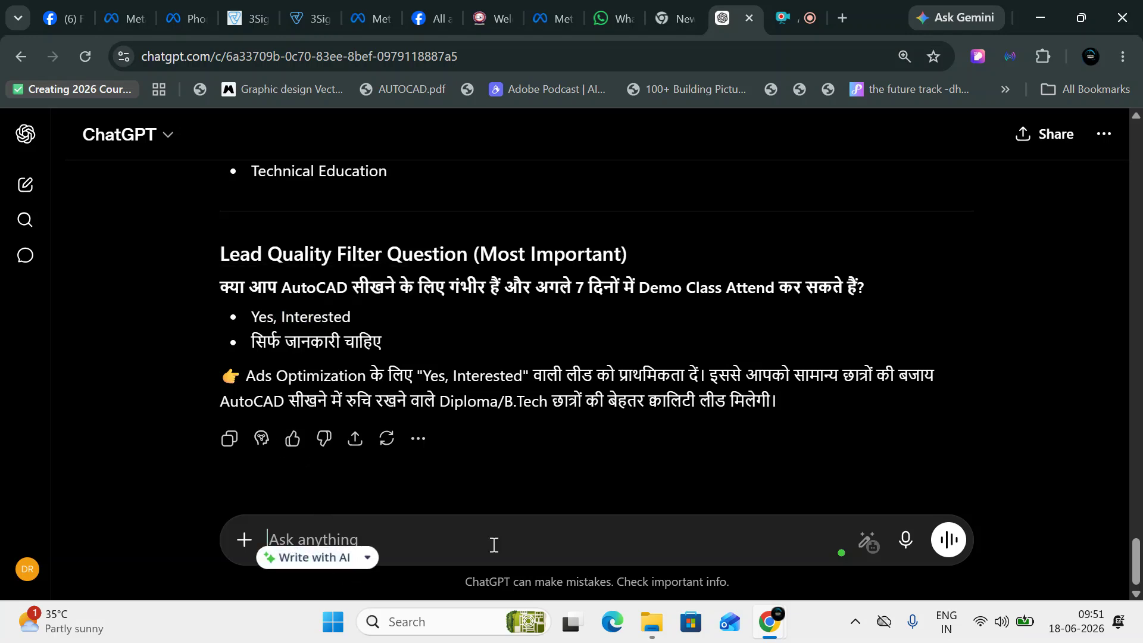
{"action": "left_click", "coordinate": [913, 559]}
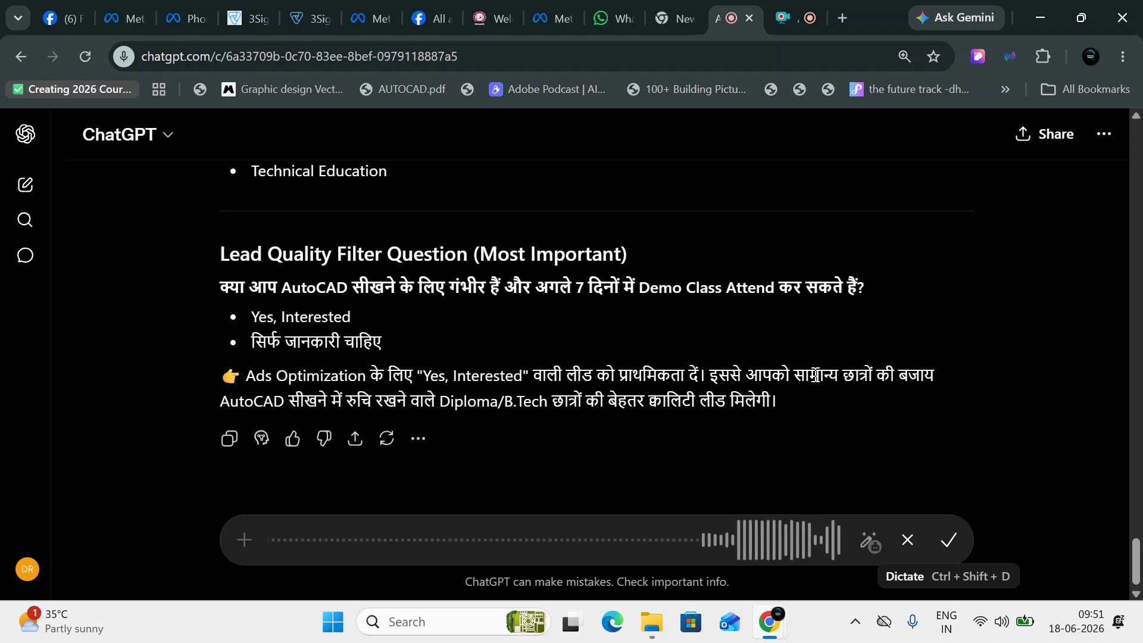
{"action": "left_click", "coordinate": [909, 542]}
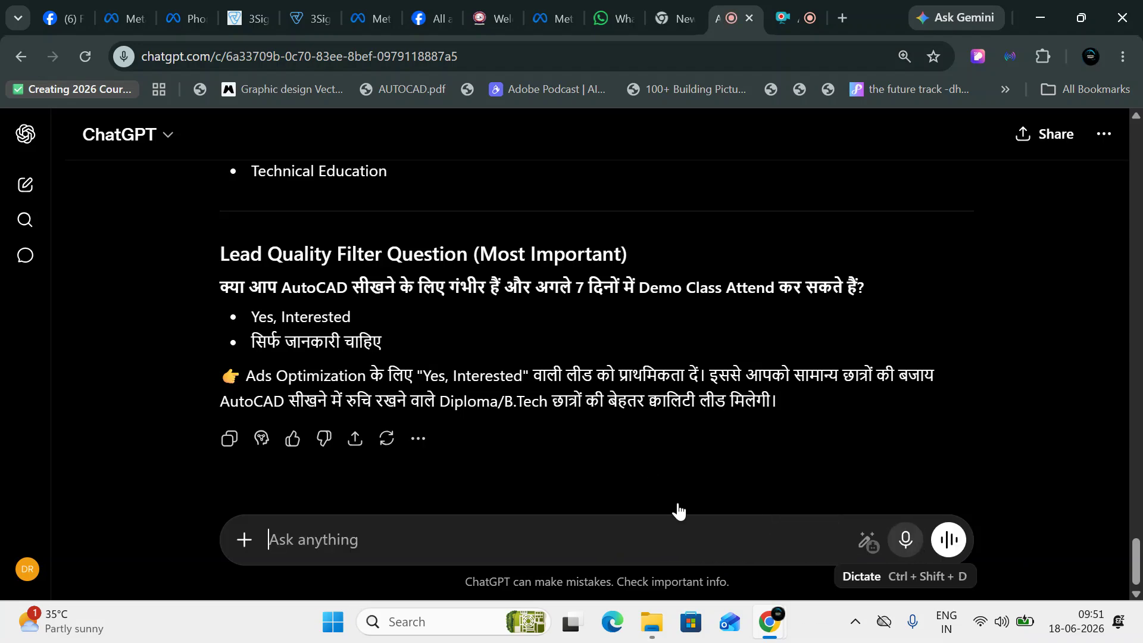
{"action": "scroll", "coordinate": [587, 480], "scroll_direction": "up", "scroll_amount": 4}
{"action": "scroll", "coordinate": [587, 480], "scroll_direction": "down", "scroll_amount": 4}
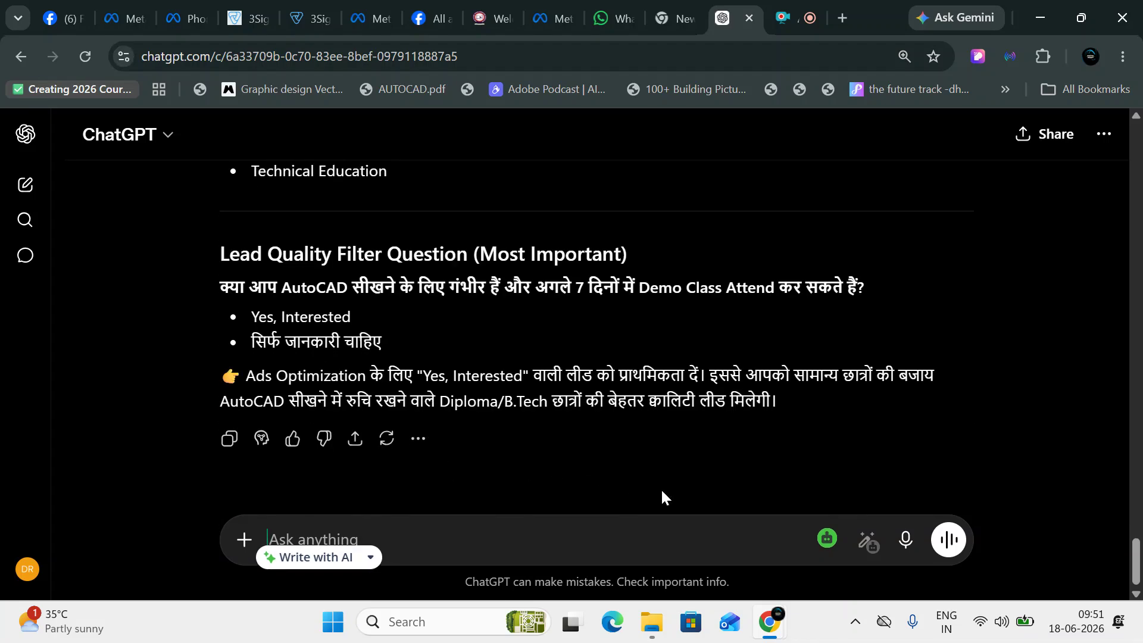
{"action": "left_click", "coordinate": [906, 539]}
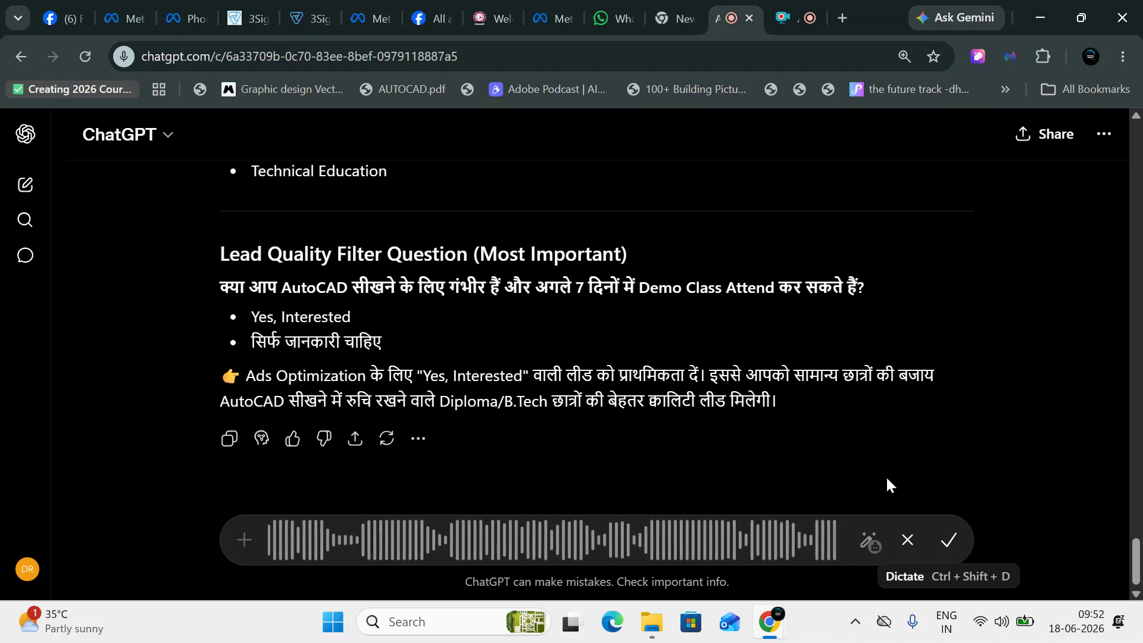
{"action": "left_click", "coordinate": [950, 541]}
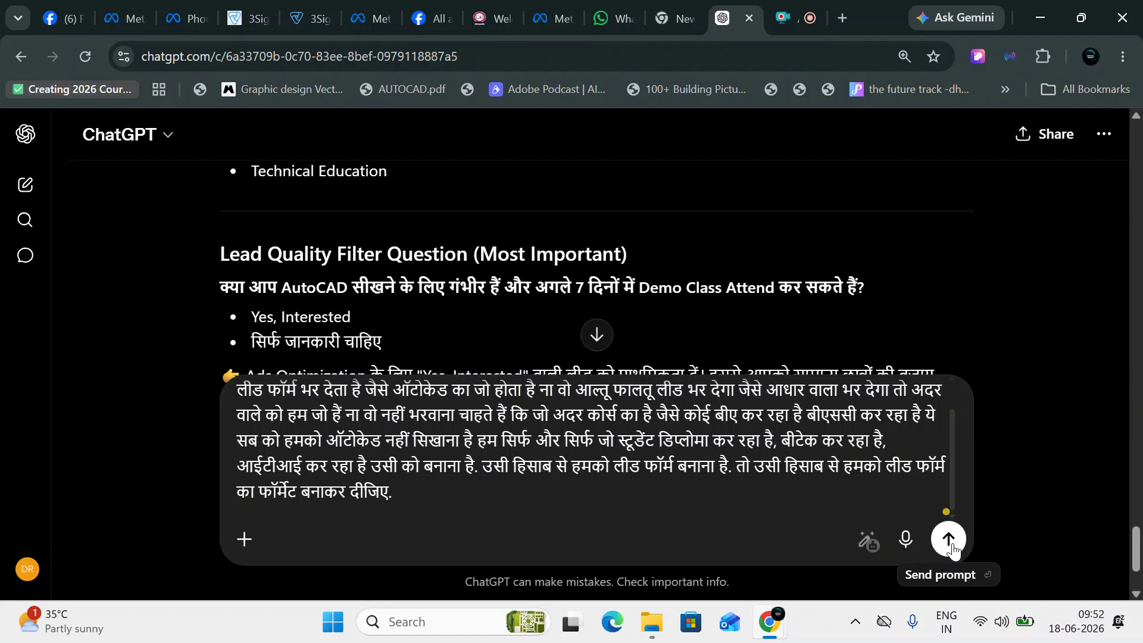
- Send the dictated lead-form request and check the Civil Engineering item in the reply
{"action": "left_click", "coordinate": [950, 540]}
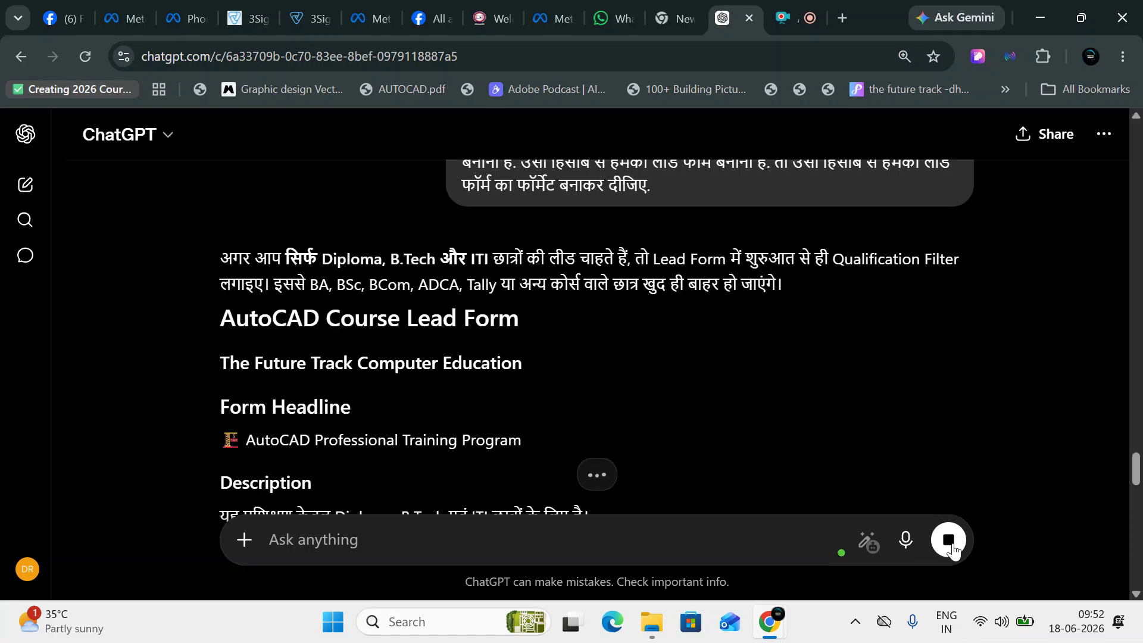
{"action": "scroll", "coordinate": [391, 311], "scroll_direction": "down", "scroll_amount": 6}
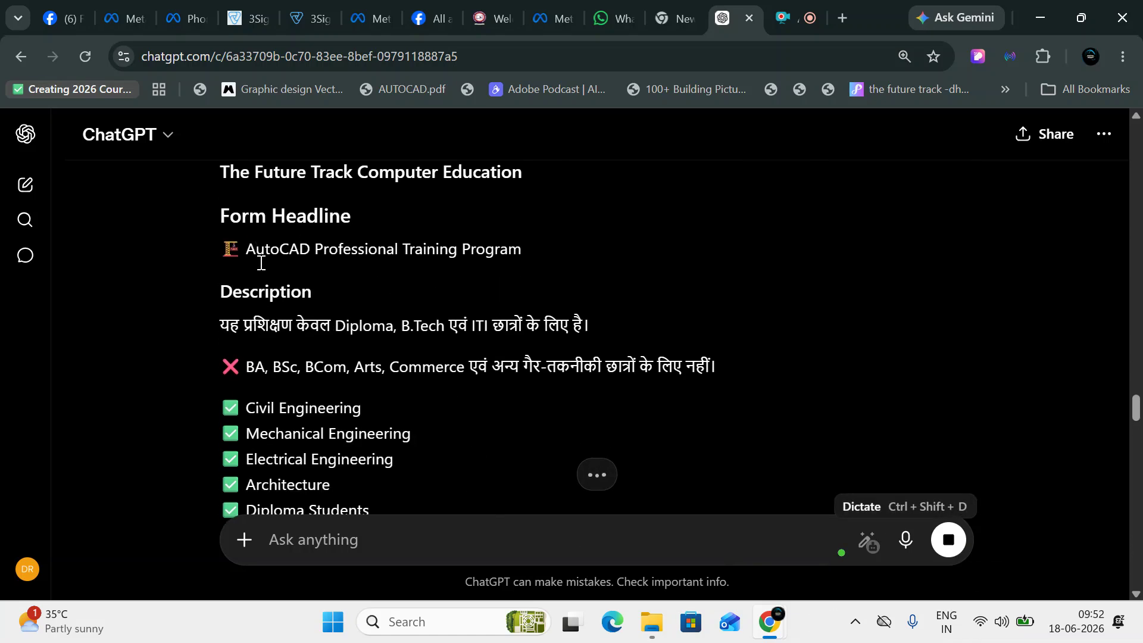
{"action": "left_click_drag", "start_coordinate": [231, 249], "coordinate": [294, 239]}
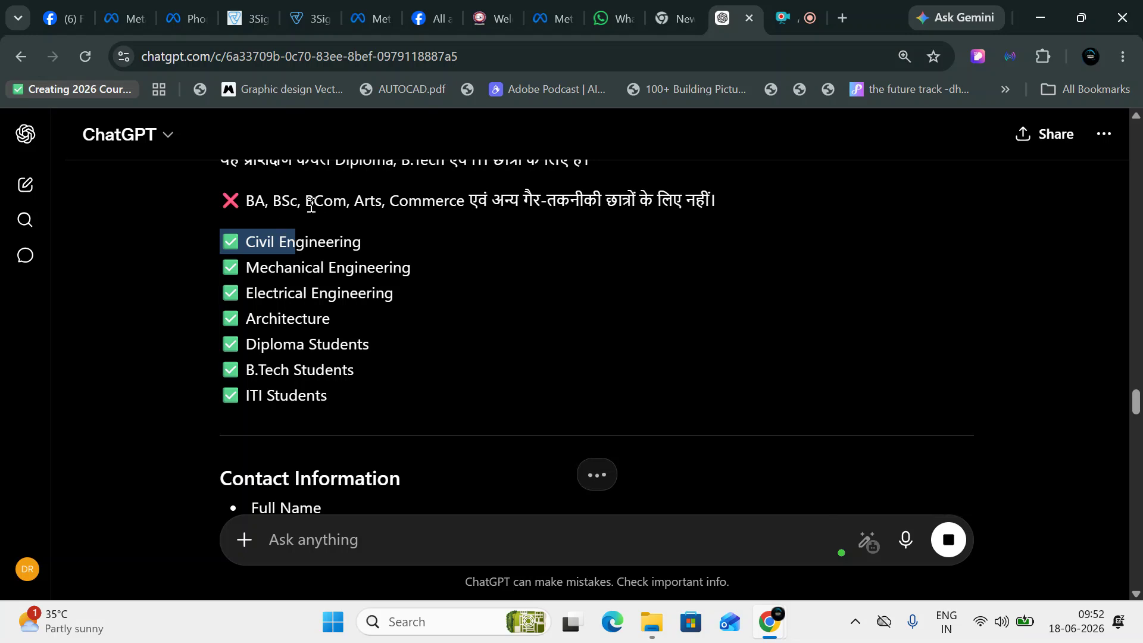
{"action": "scroll", "coordinate": [524, 226], "scroll_direction": "up", "scroll_amount": 2}
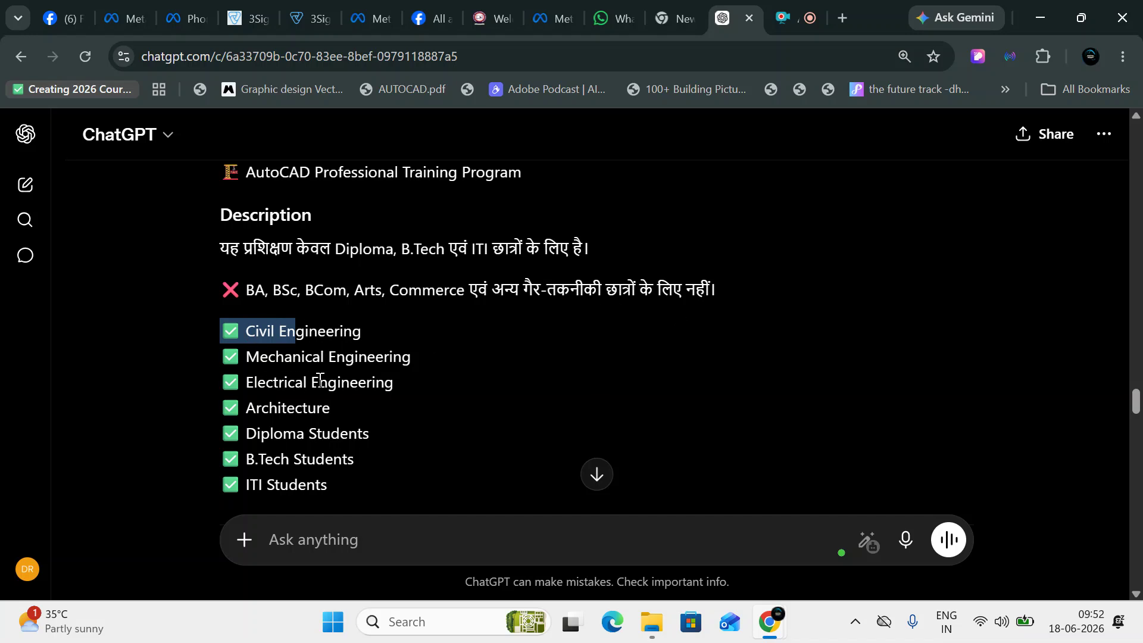
- Read the reply's training mode, laptop, Diploma/B.Tech/ITI qualification questions and Thank You Screen
{"action": "scroll", "coordinate": [306, 399], "scroll_direction": "down", "scroll_amount": 5}
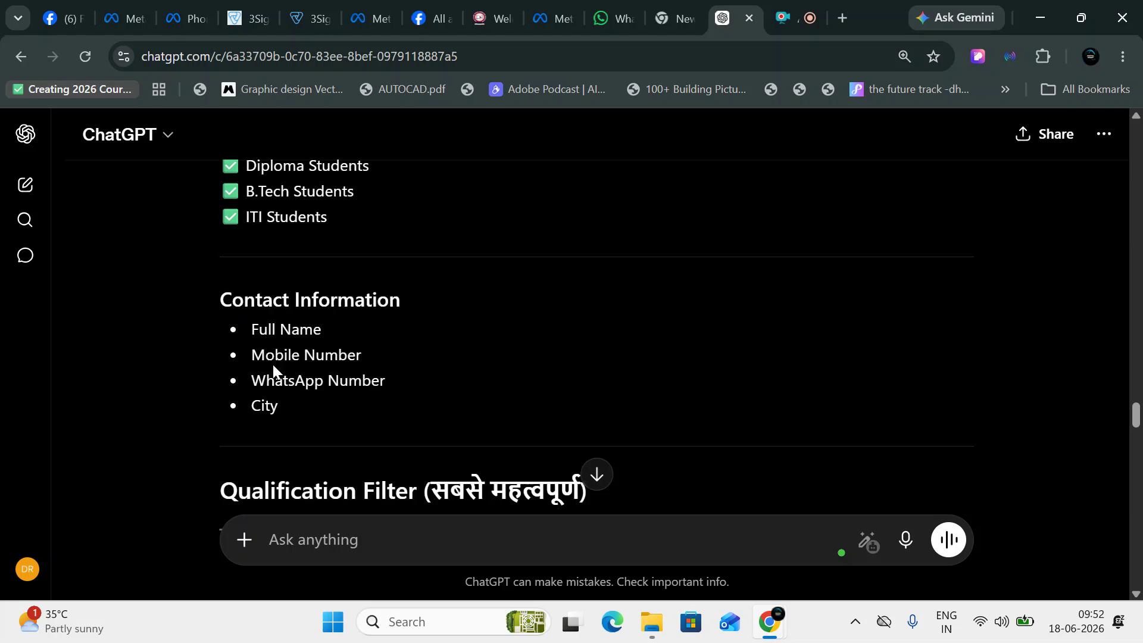
{"action": "scroll", "coordinate": [349, 416], "scroll_direction": "down", "scroll_amount": 5}
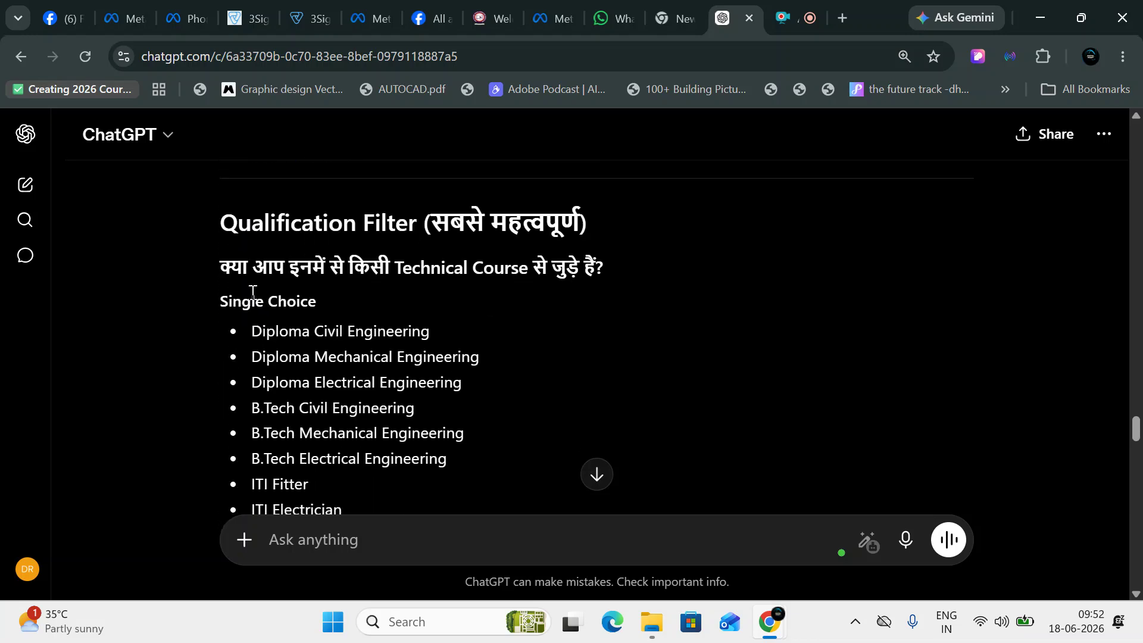
{"action": "scroll", "coordinate": [506, 266], "scroll_direction": "down", "scroll_amount": 2}
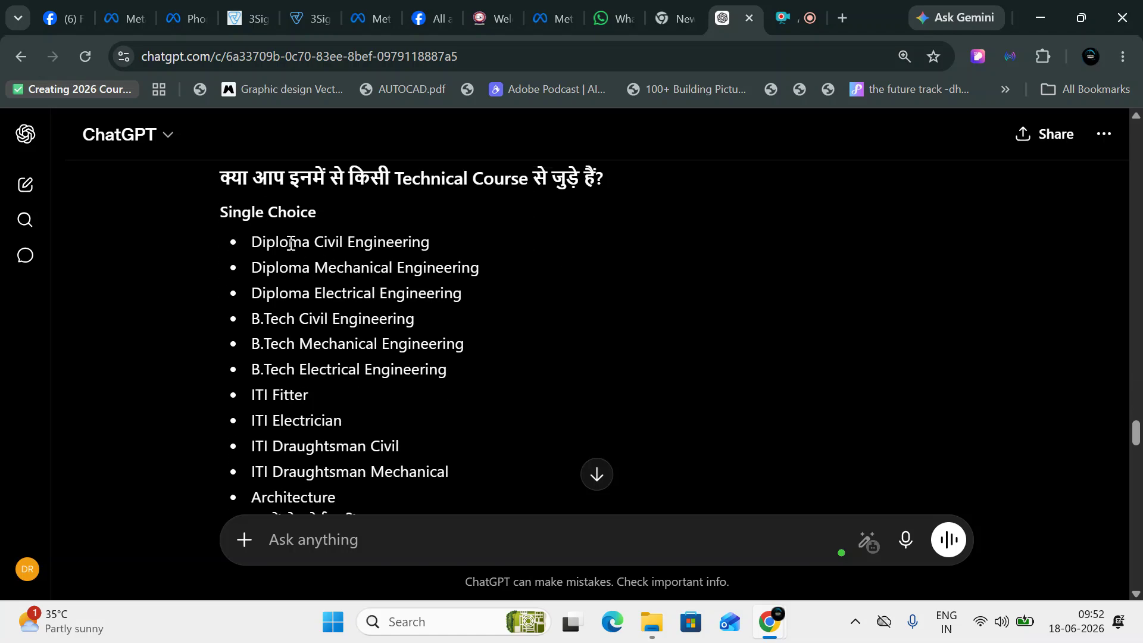
{"action": "scroll", "coordinate": [358, 399], "scroll_direction": "down", "scroll_amount": 3}
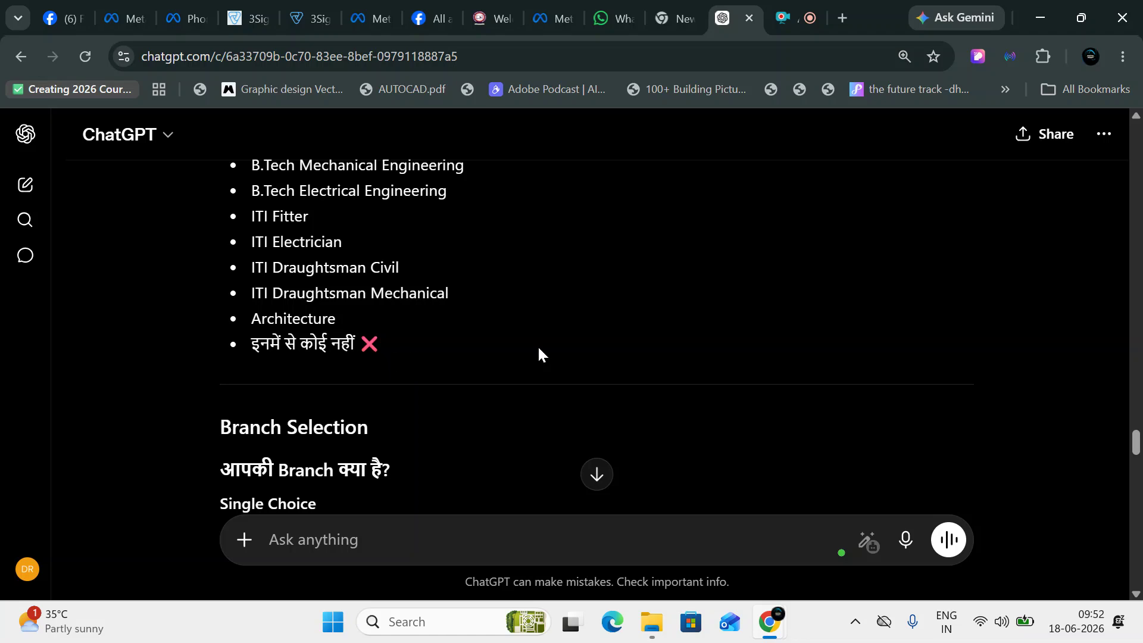
{"action": "scroll", "coordinate": [537, 344], "scroll_direction": "down", "scroll_amount": 3}
{"action": "scroll", "coordinate": [298, 381], "scroll_direction": "down", "scroll_amount": 3}
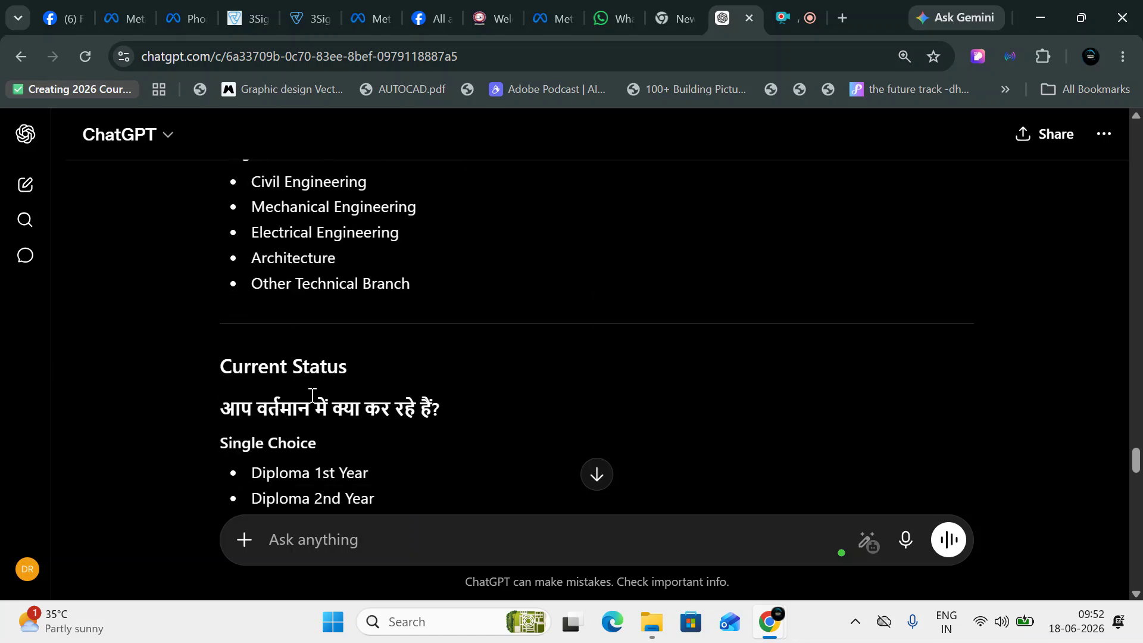
{"action": "scroll", "coordinate": [369, 286], "scroll_direction": "down", "scroll_amount": 3}
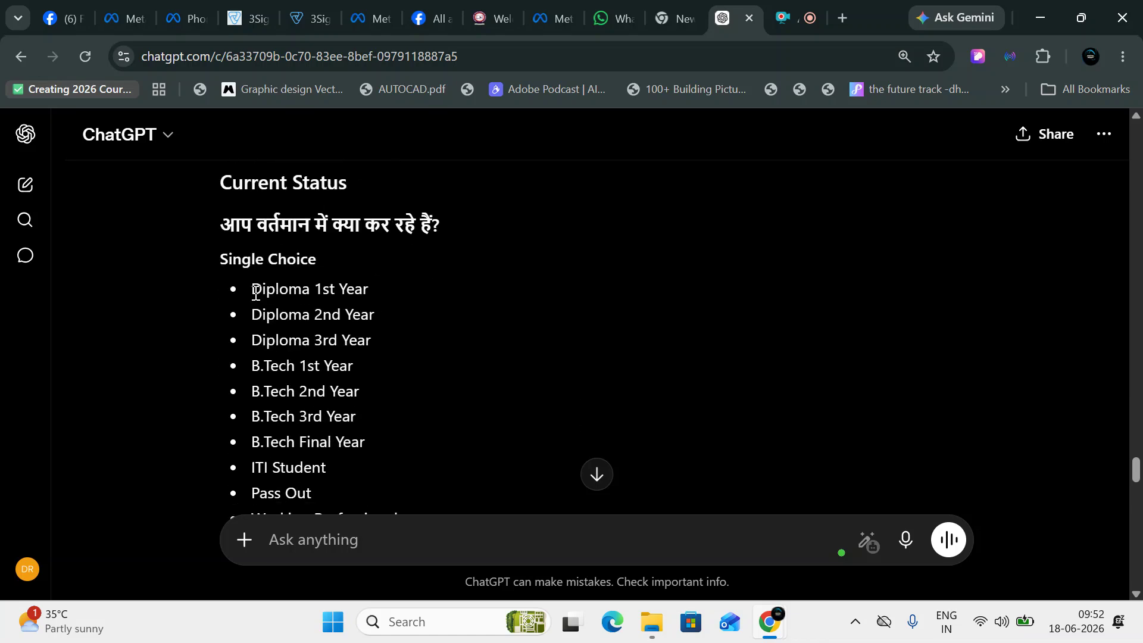
{"action": "scroll", "coordinate": [255, 293], "scroll_direction": "down", "scroll_amount": 2}
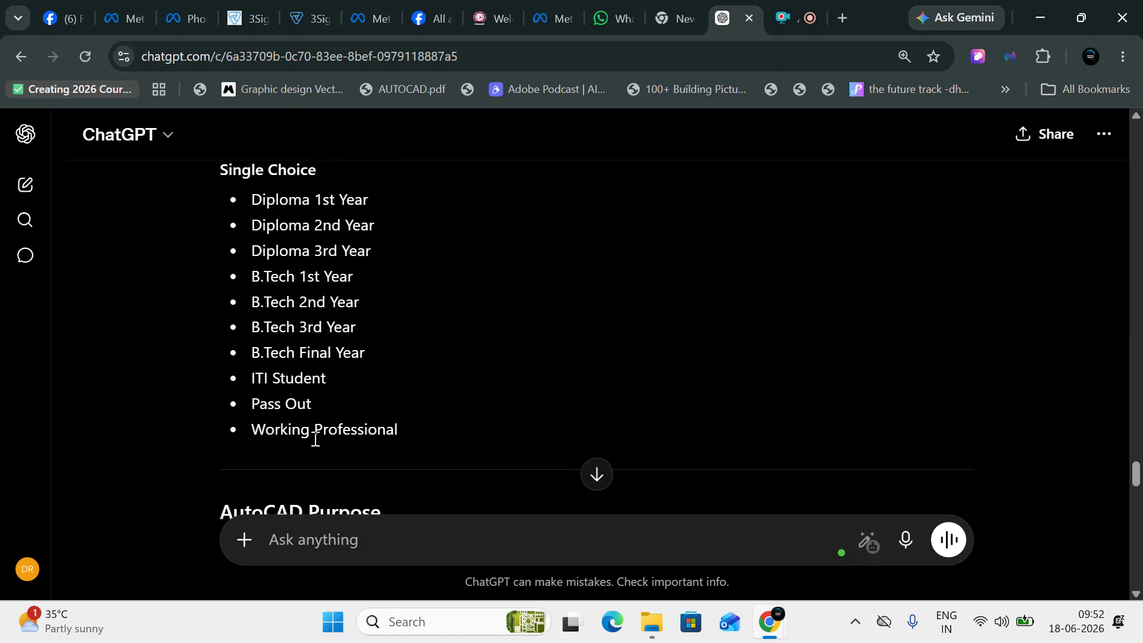
{"action": "scroll", "coordinate": [393, 357], "scroll_direction": "down", "scroll_amount": 4}
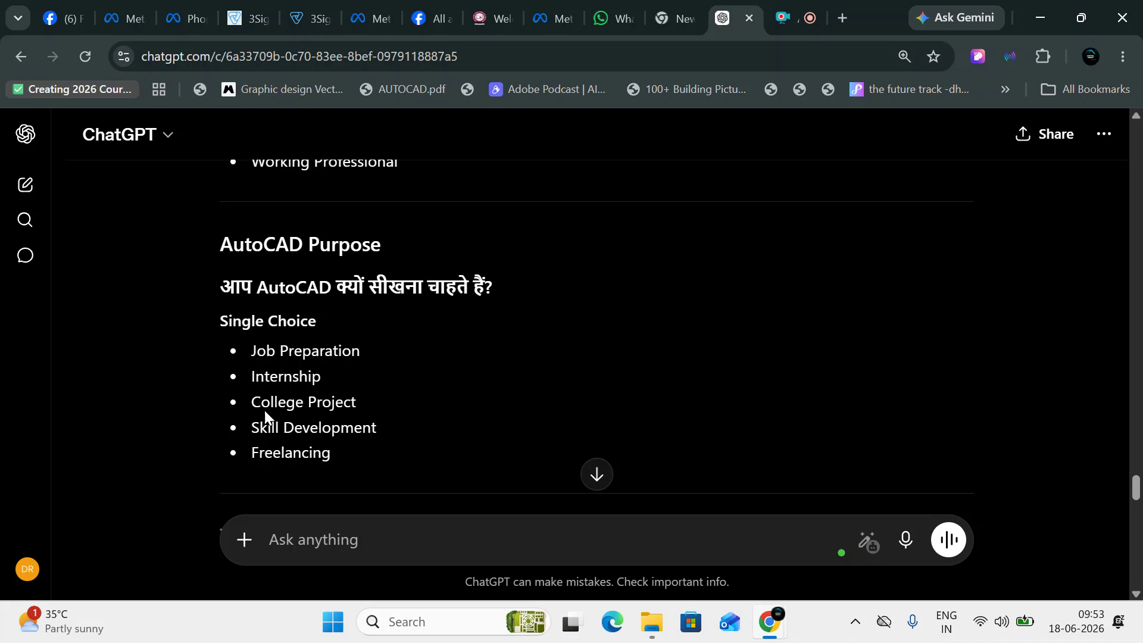
{"action": "scroll", "coordinate": [333, 340], "scroll_direction": "down", "scroll_amount": 1}
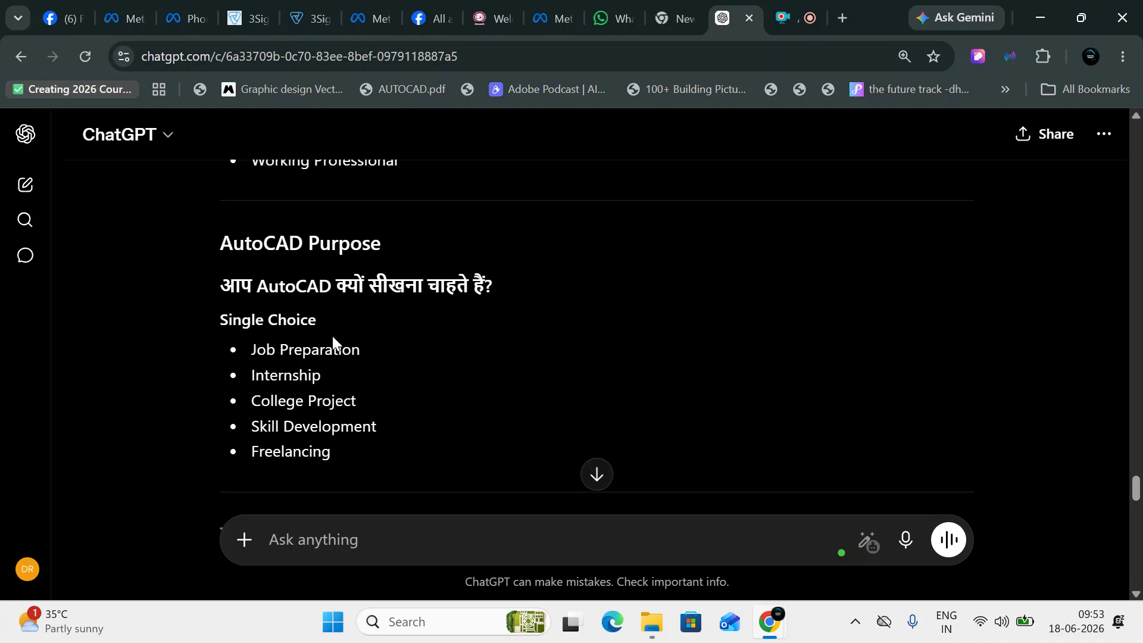
{"action": "scroll", "coordinate": [334, 340], "scroll_direction": "down", "scroll_amount": 4}
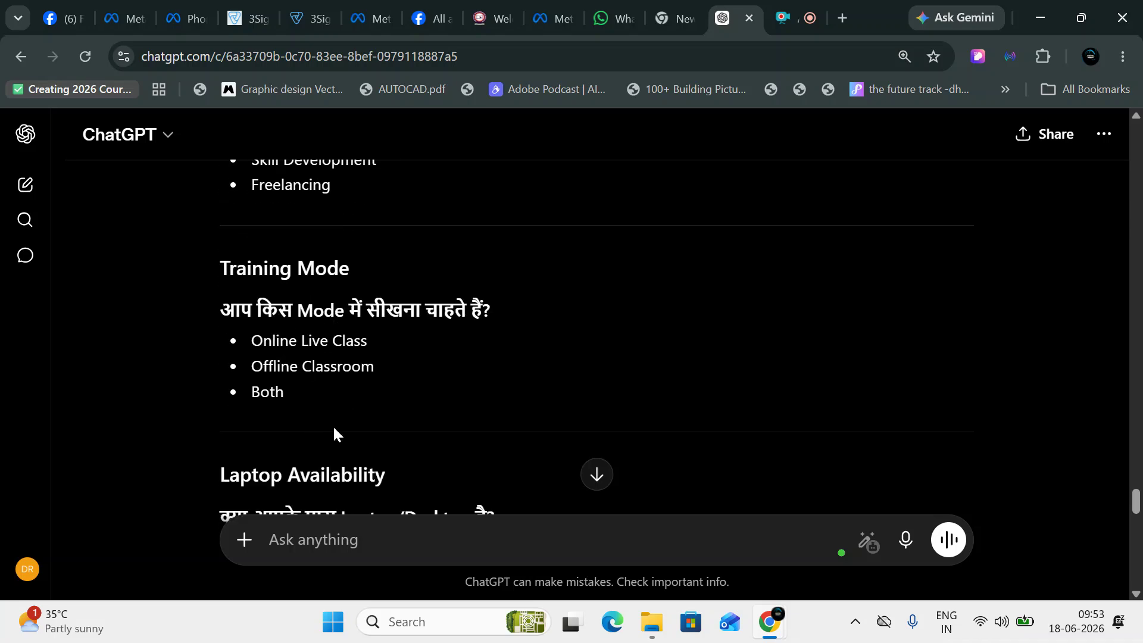
{"action": "scroll", "coordinate": [447, 377], "scroll_direction": "down", "scroll_amount": 3}
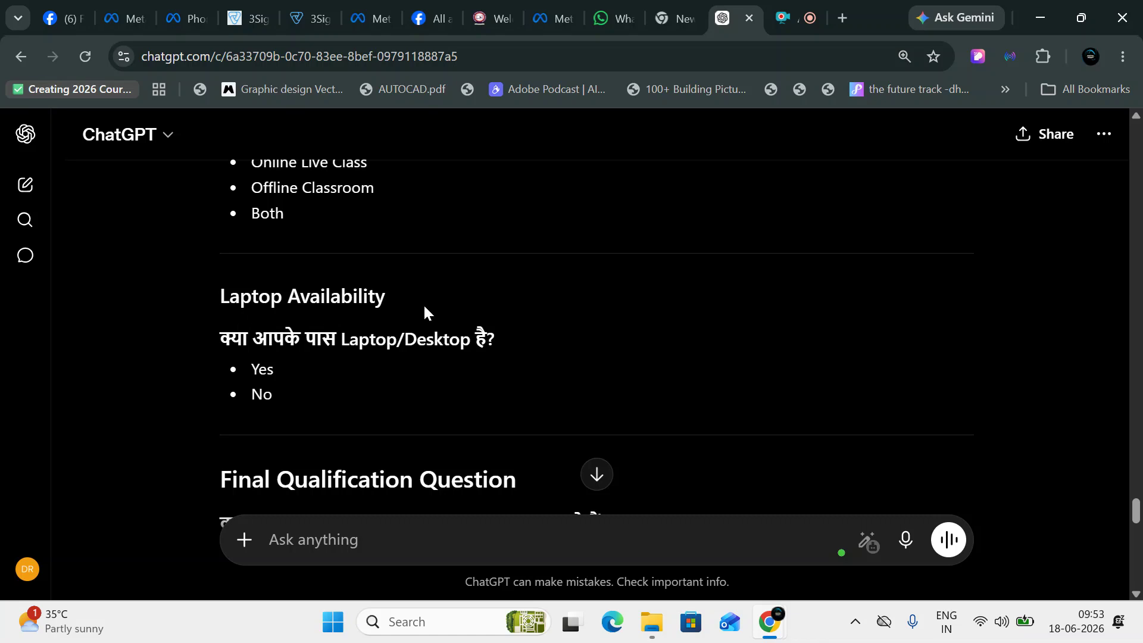
{"action": "scroll", "coordinate": [332, 371], "scroll_direction": "down", "scroll_amount": 3}
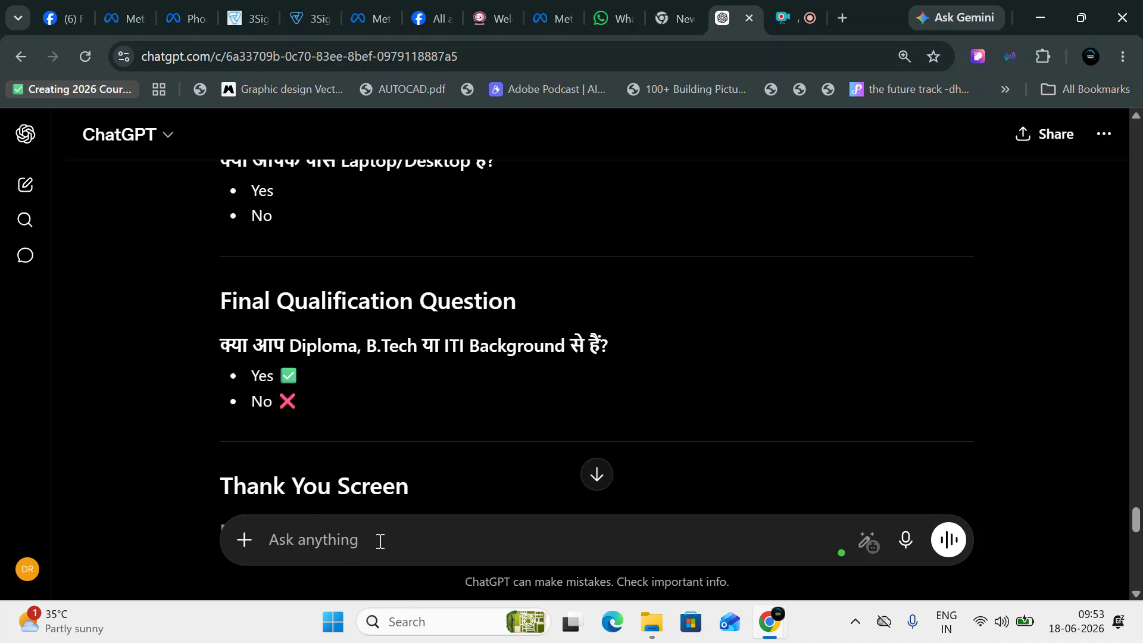
- Finish and send the Hindi follow-up ending 'wo es form ko nhi bhar paye'
{"action": "type", "text": "io n"}
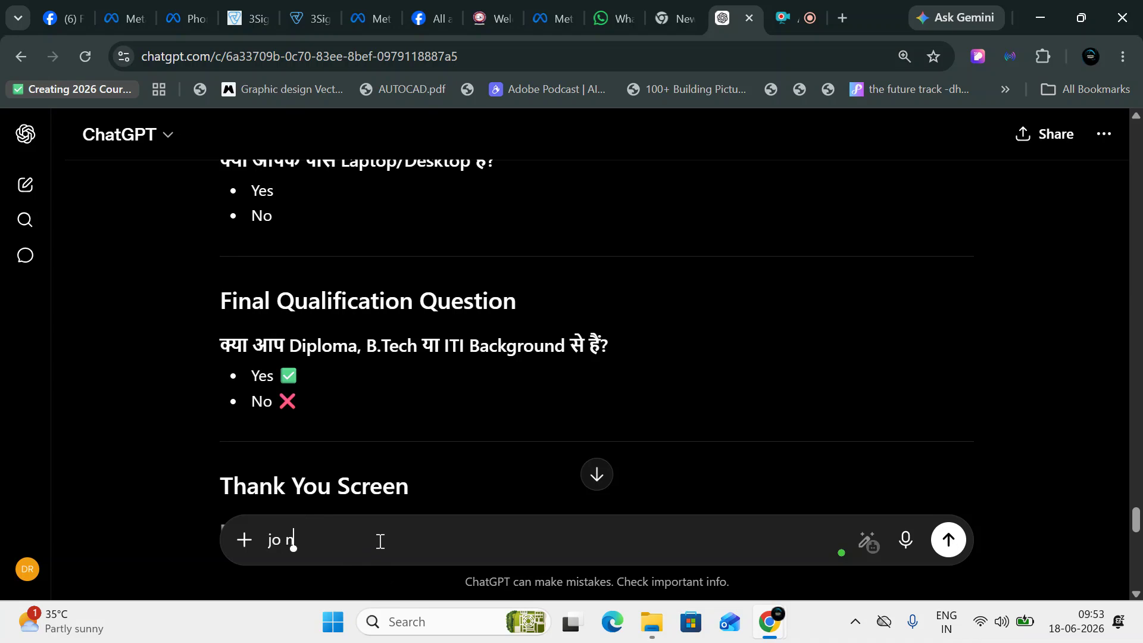
{"action": "type", "text": "hi rahe wo"}
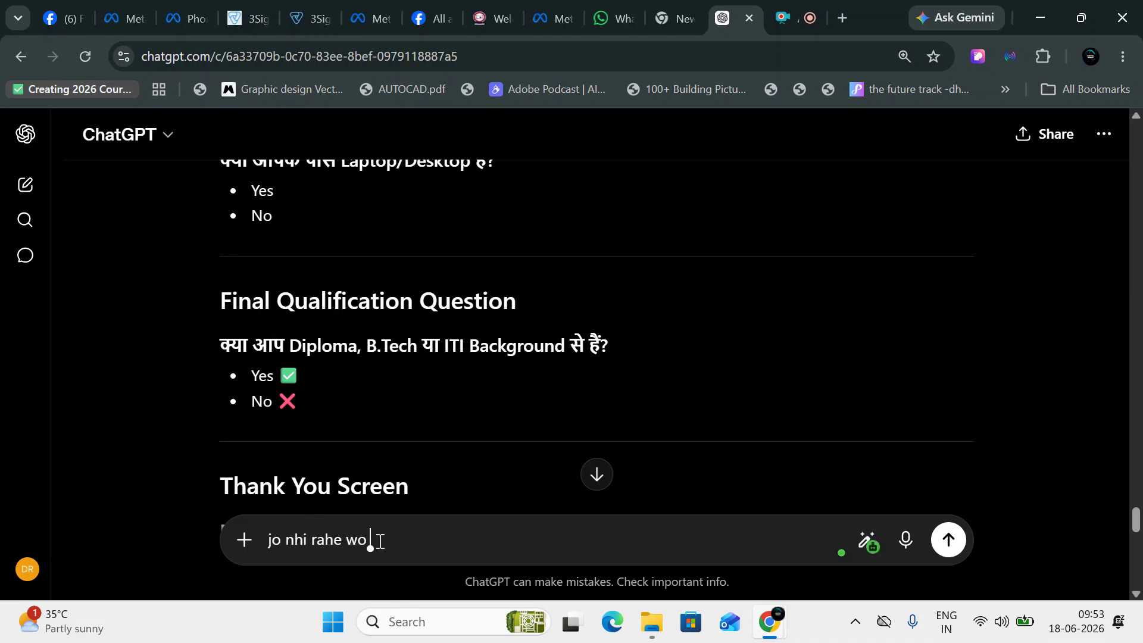
{"action": "type", "text": " es form ko nhi bhar bi"}
{"action": "key", "text": "BackSpace"}
{"action": "key", "text": "BackSpace"}
{"action": "key", "text": "BackSpace"}
{"action": "type", "text": "a"}
{"action": "key", "text": "BackSpace"}
{"action": "key", "text": "BackSpace"}
{"action": "type", "text": "a"}
{"action": "key", "text": "BackSpace"}
{"action": "key", "text": "BackSpace"}
{"action": "type", "text": "paye"}
{"action": "key", "text": "Return"}
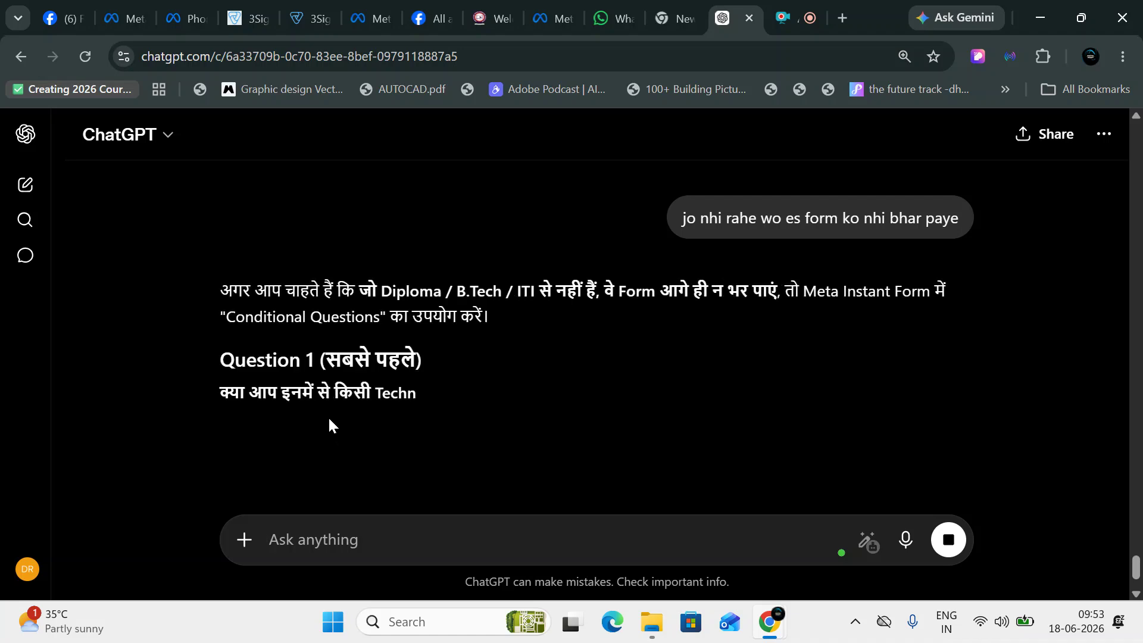
- Scroll the reply to the 'Sorry! You Are Not Eligible' Disqualification Screen and start a new dictation
{"action": "scroll", "coordinate": [311, 278], "scroll_direction": "down", "scroll_amount": 2}
{"action": "scroll", "coordinate": [311, 278], "scroll_direction": "down", "scroll_amount": 1}
{"action": "scroll", "coordinate": [283, 284], "scroll_direction": "up", "scroll_amount": 3}
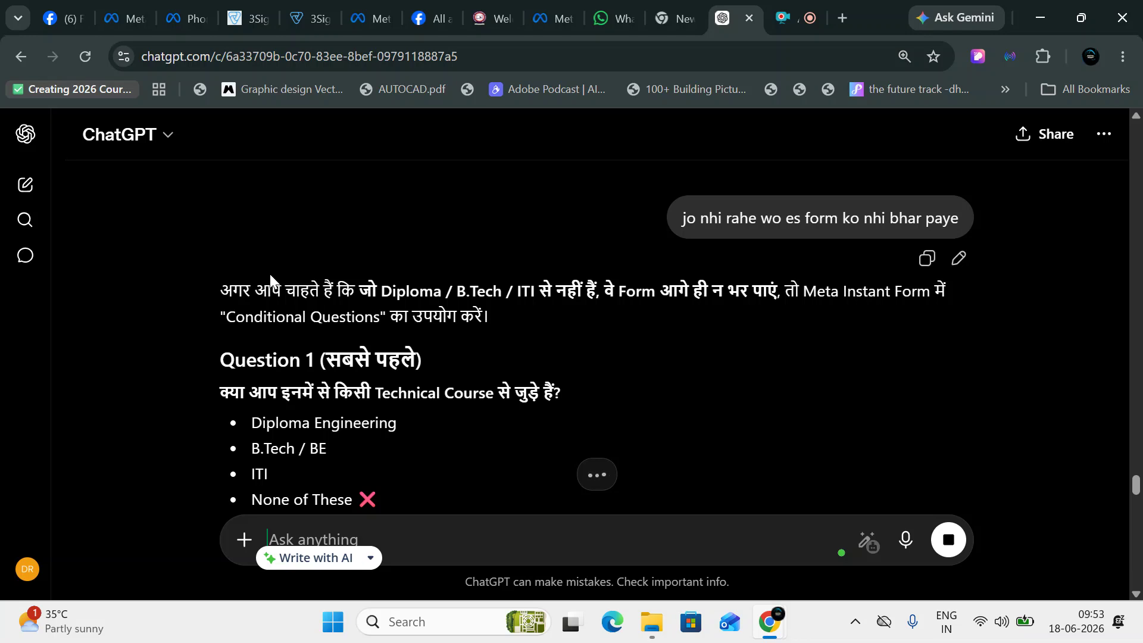
{"action": "scroll", "coordinate": [269, 273], "scroll_direction": "down", "scroll_amount": 1}
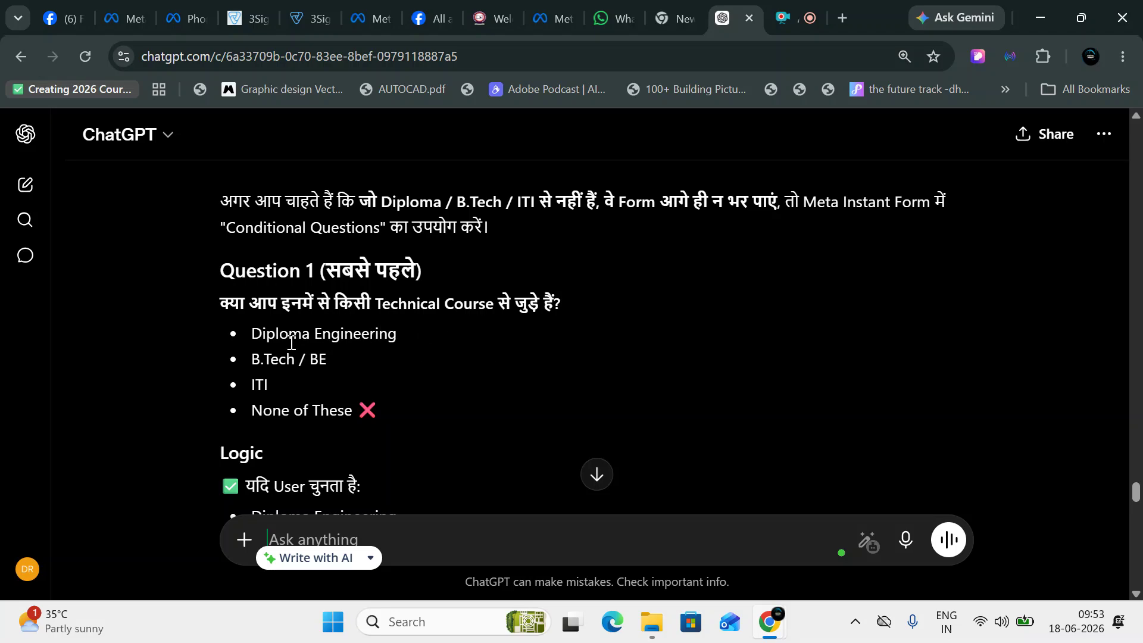
{"action": "scroll", "coordinate": [337, 408], "scroll_direction": "down", "scroll_amount": 3}
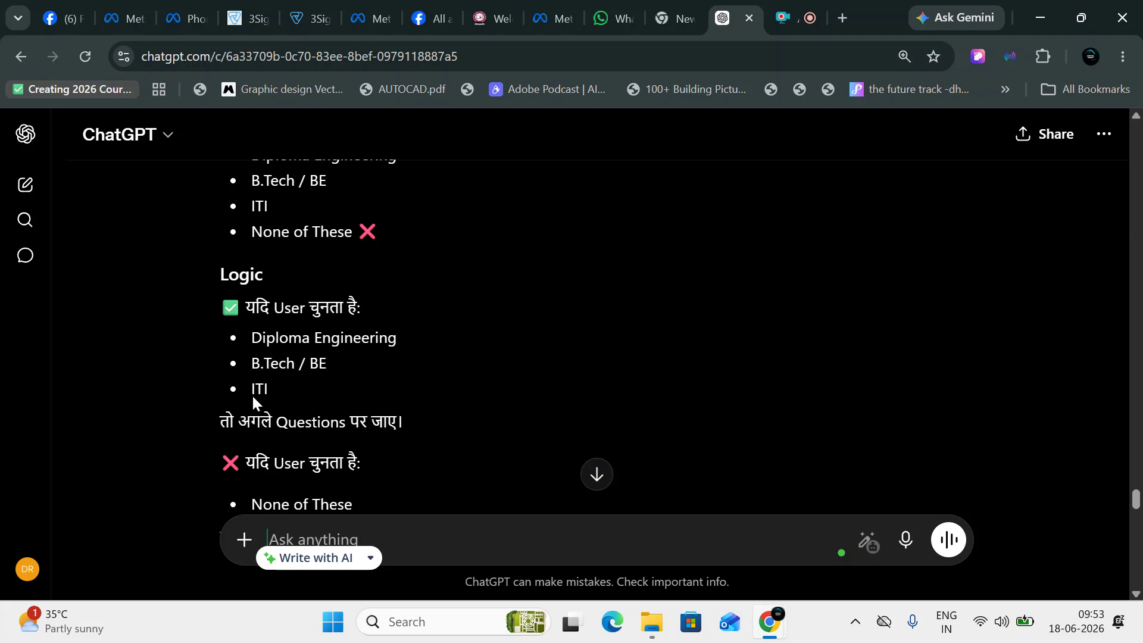
{"action": "scroll", "coordinate": [402, 396], "scroll_direction": "down", "scroll_amount": 1}
{"action": "scroll", "coordinate": [400, 387], "scroll_direction": "down", "scroll_amount": 5}
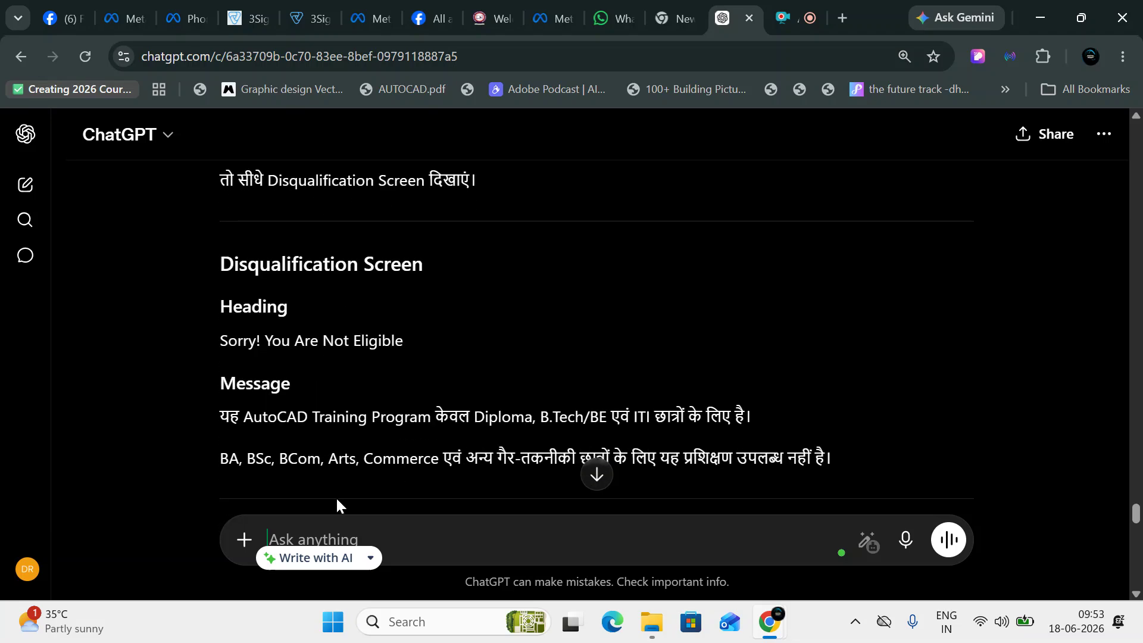
{"action": "left_click", "coordinate": [903, 552]}
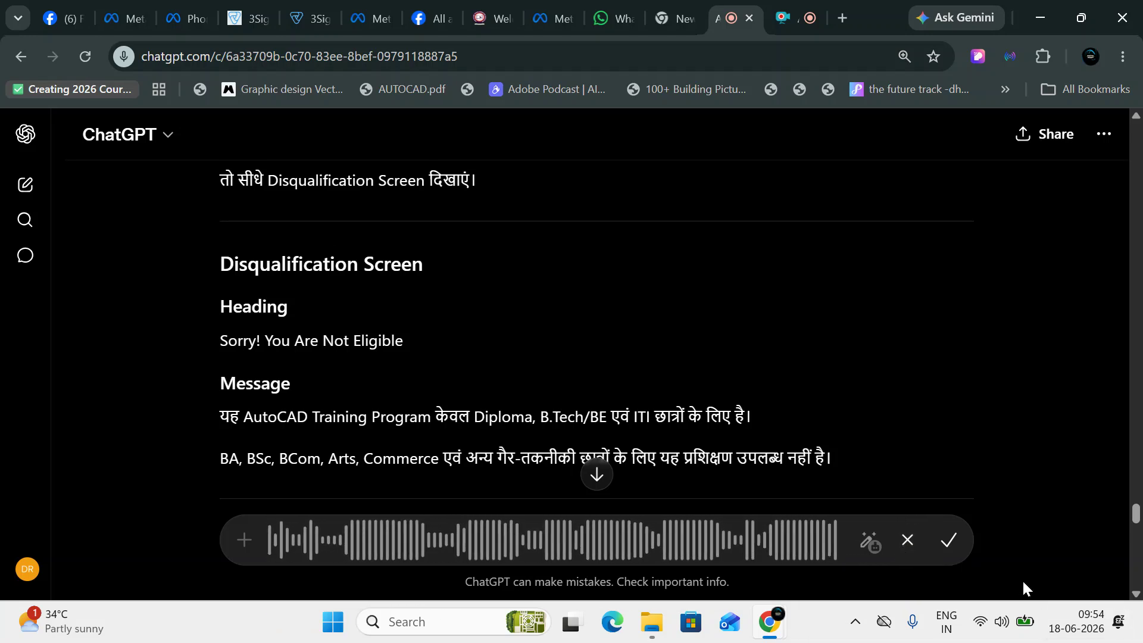
- Transcribe and send the request for an English landing-page form limited to applicants with their own laptop
{"action": "left_click", "coordinate": [939, 552]}
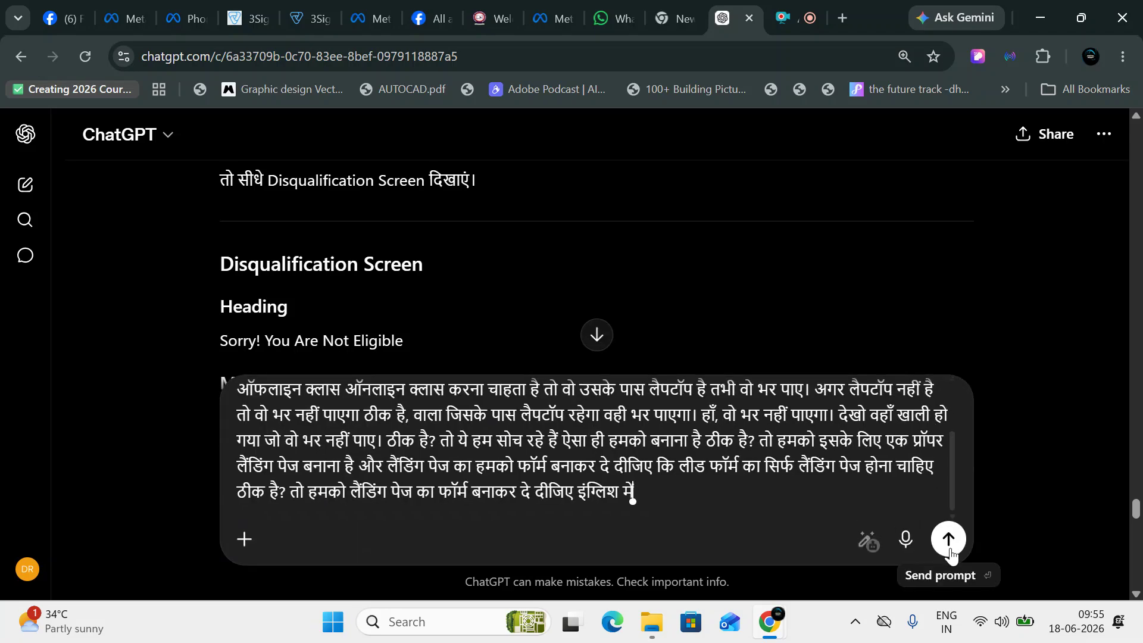
{"action": "left_click", "coordinate": [949, 539]}
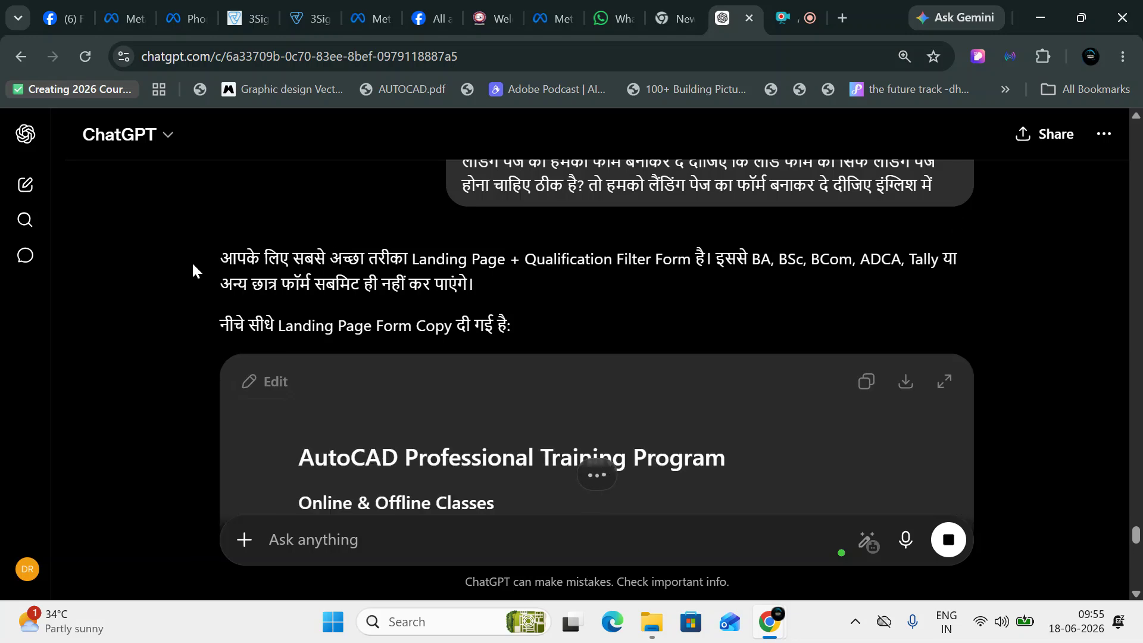
- Review ChatGPT's generated AutoCAD Professional Training Program landing-page form from top to bottom
{"action": "left_click_drag", "start_coordinate": [198, 266], "coordinate": [524, 257]}
{"action": "scroll", "coordinate": [508, 281], "scroll_direction": "down", "scroll_amount": 3}
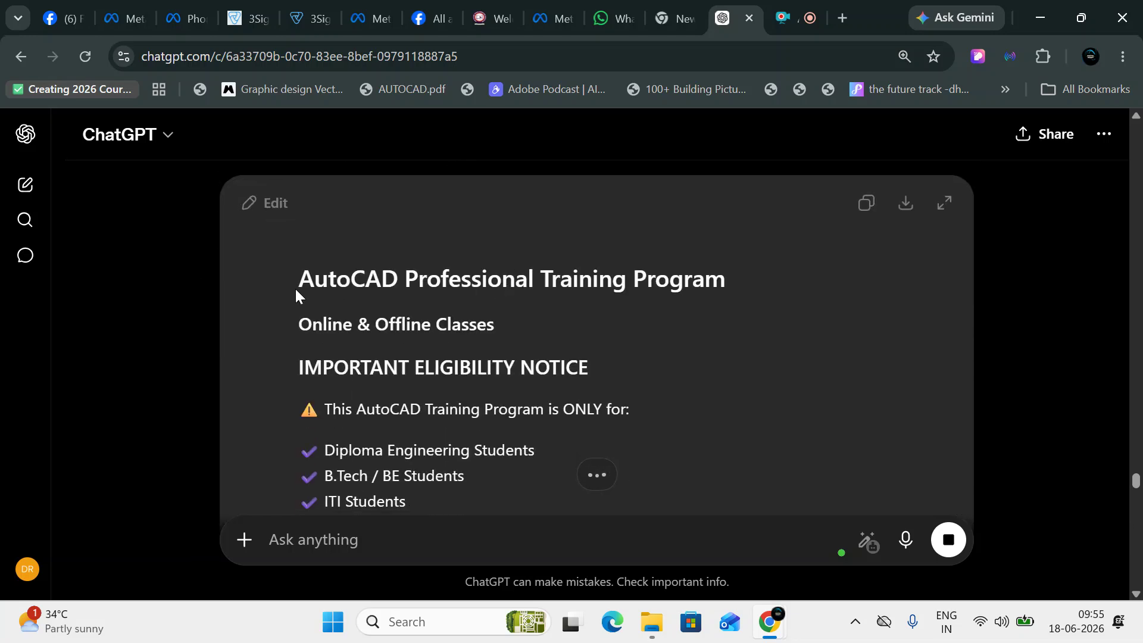
{"action": "scroll", "coordinate": [302, 280], "scroll_direction": "down", "scroll_amount": 3}
{"action": "scroll", "coordinate": [305, 290], "scroll_direction": "up", "scroll_amount": 2}
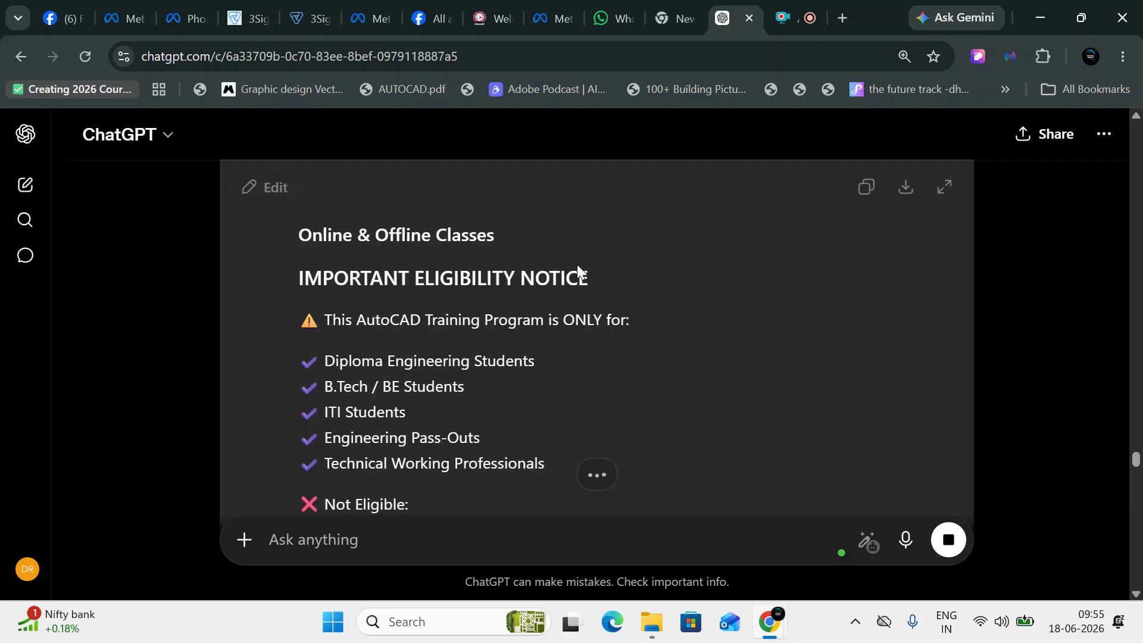
{"action": "scroll", "coordinate": [348, 292], "scroll_direction": "down", "scroll_amount": 2}
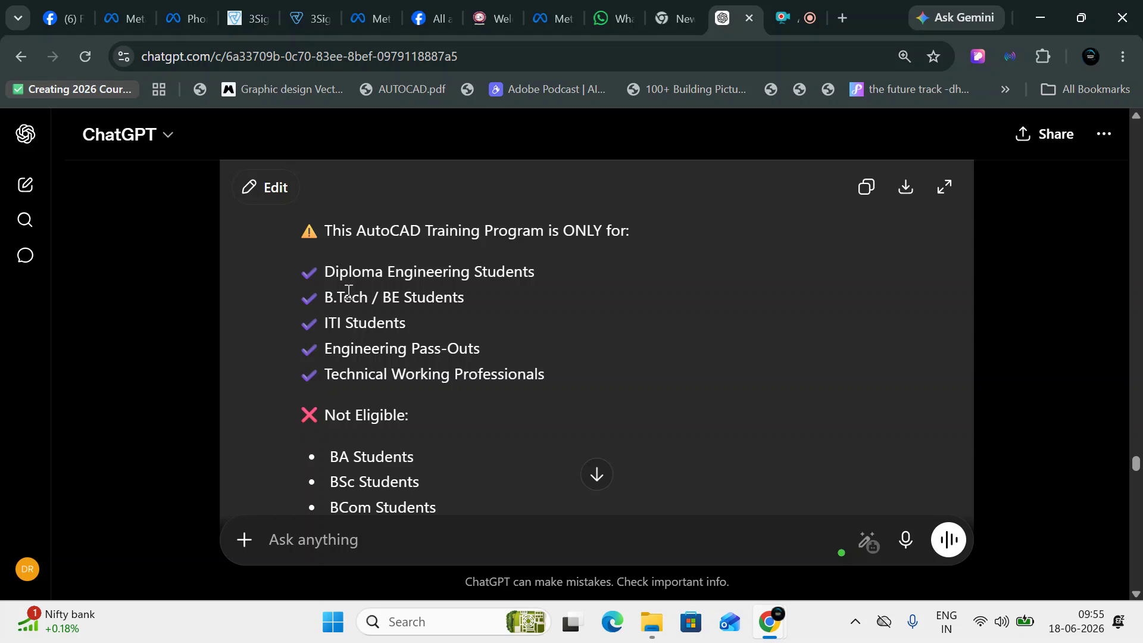
{"action": "scroll", "coordinate": [375, 336], "scroll_direction": "down", "scroll_amount": 2}
{"action": "scroll", "coordinate": [347, 334], "scroll_direction": "down", "scroll_amount": 6}
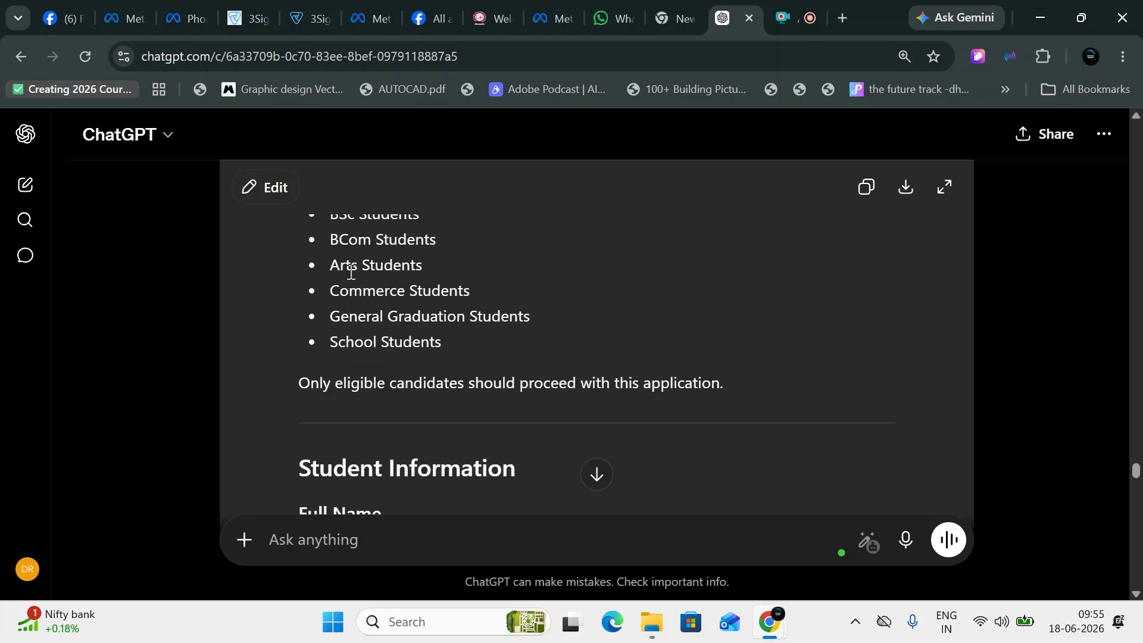
{"action": "scroll", "coordinate": [400, 346], "scroll_direction": "down", "scroll_amount": 6}
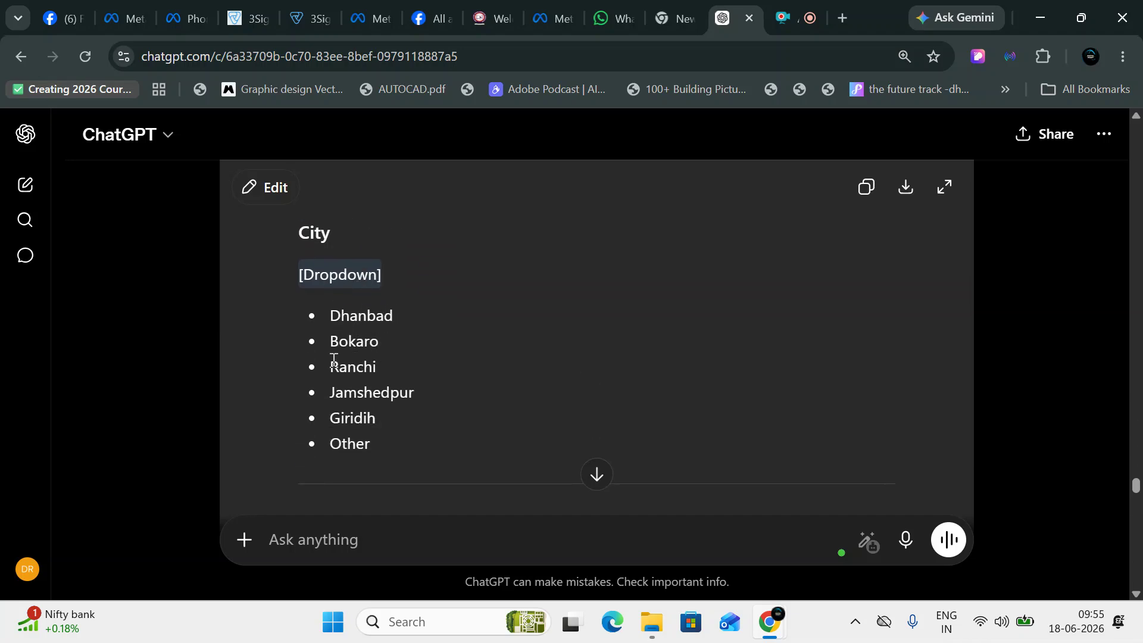
{"action": "scroll", "coordinate": [366, 423], "scroll_direction": "down", "scroll_amount": 6}
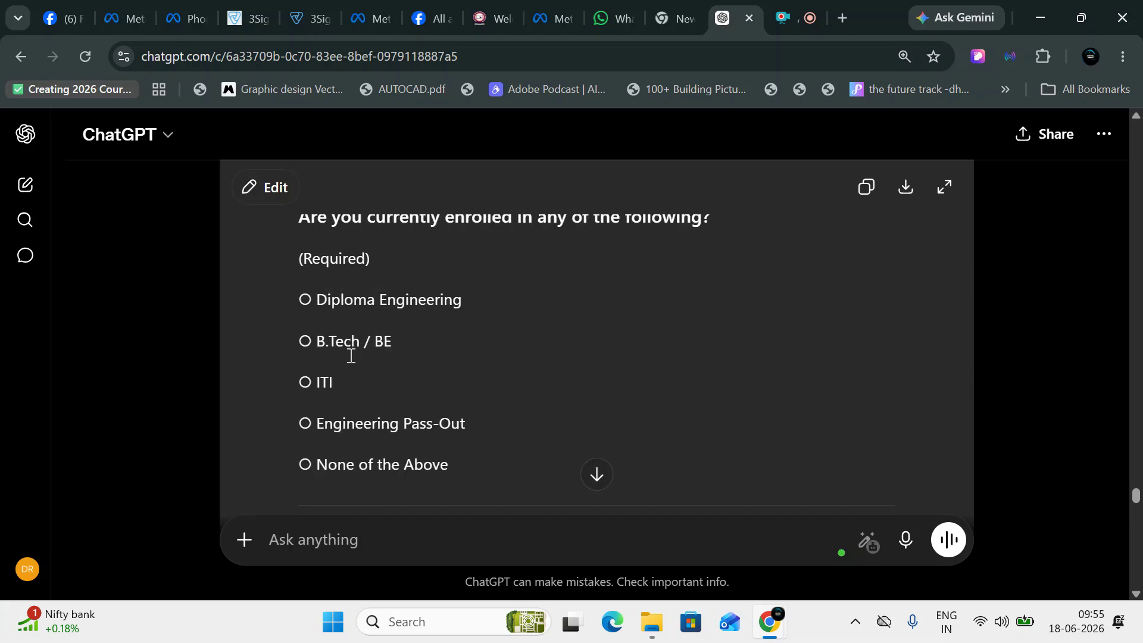
{"action": "scroll", "coordinate": [417, 483], "scroll_direction": "down", "scroll_amount": 3}
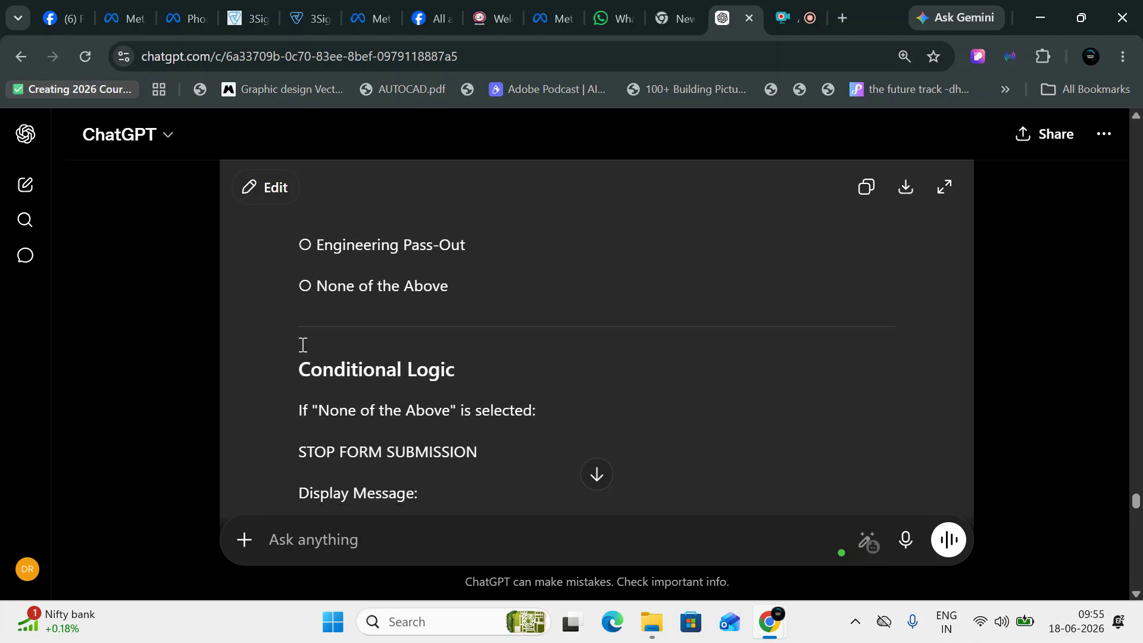
{"action": "scroll", "coordinate": [452, 298], "scroll_direction": "down", "scroll_amount": 2}
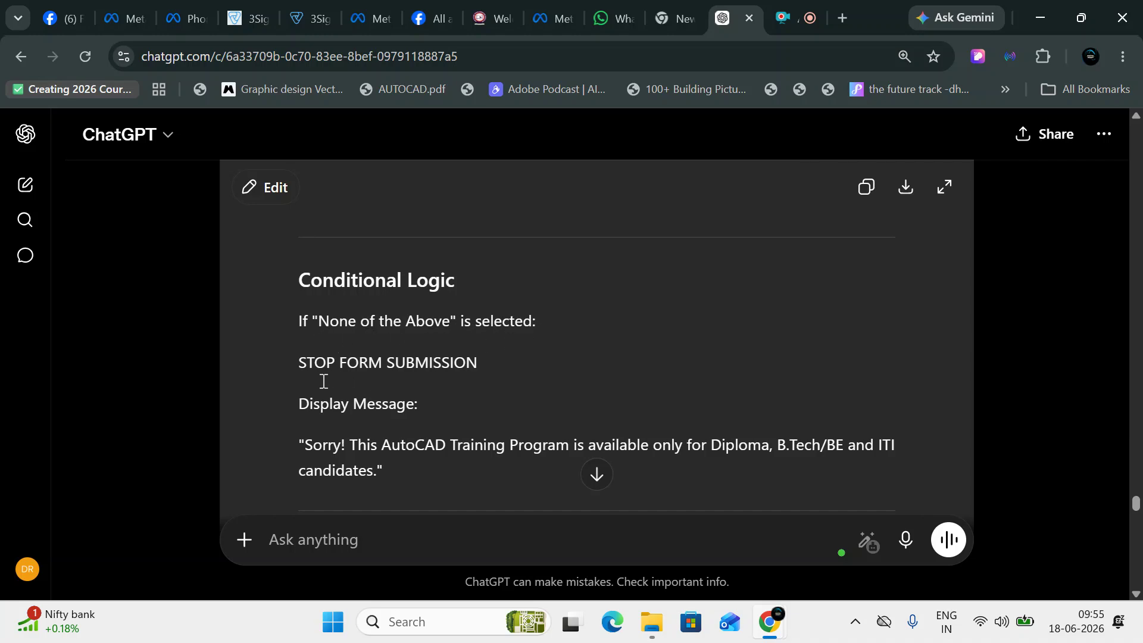
{"action": "scroll", "coordinate": [470, 375], "scroll_direction": "down", "scroll_amount": 2}
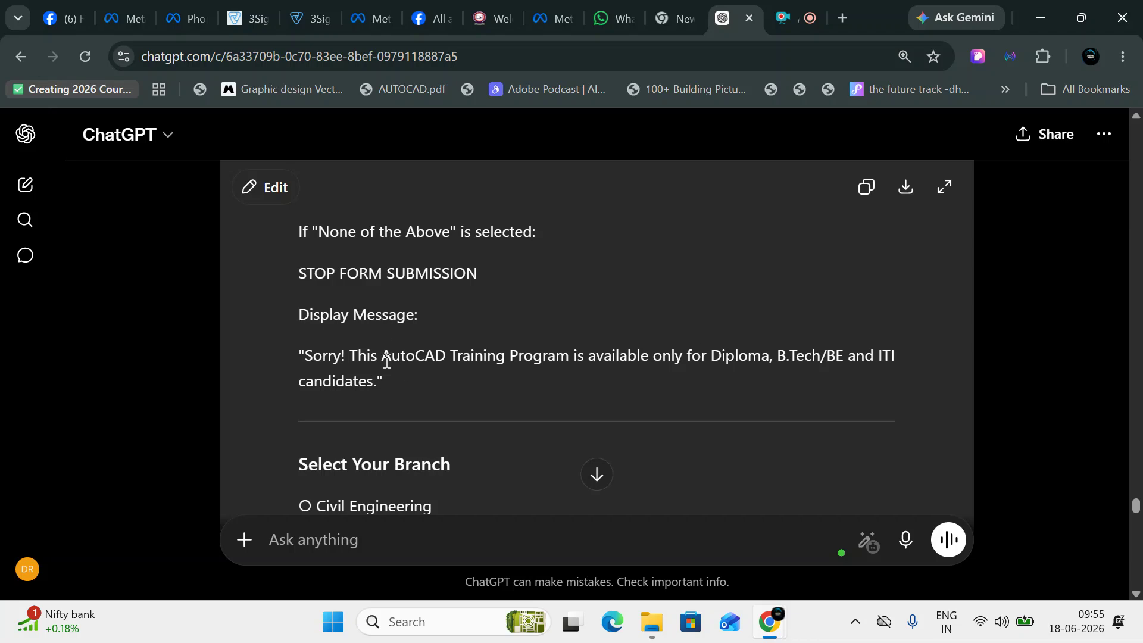
{"action": "scroll", "coordinate": [381, 369], "scroll_direction": "down", "scroll_amount": 3}
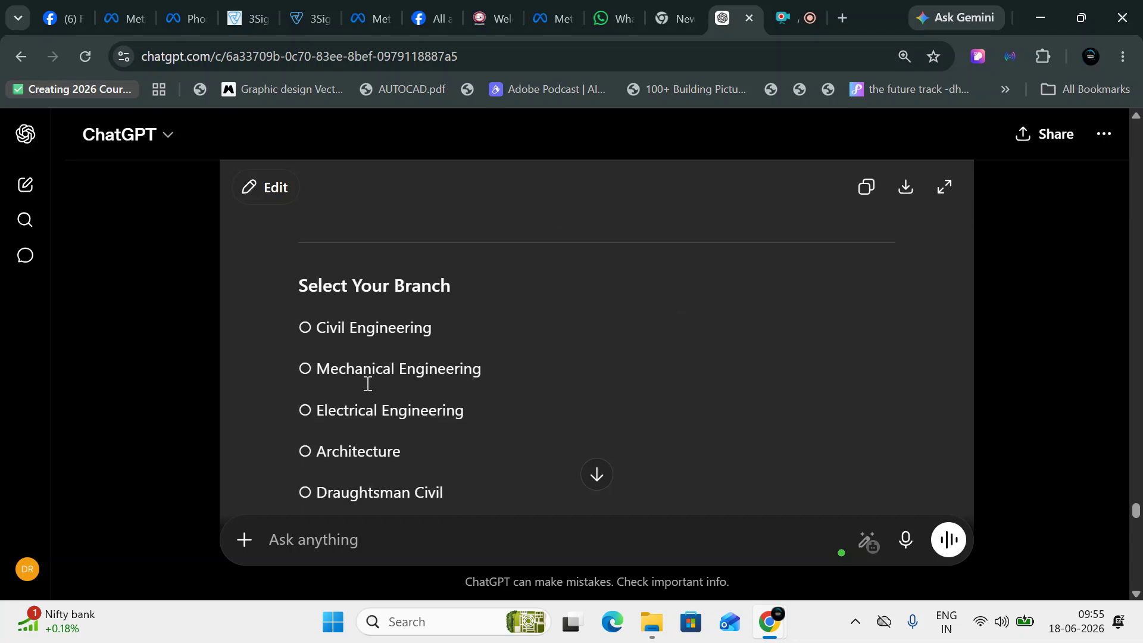
{"action": "scroll", "coordinate": [358, 373], "scroll_direction": "down", "scroll_amount": 3}
{"action": "scroll", "coordinate": [388, 390], "scroll_direction": "down", "scroll_amount": 2}
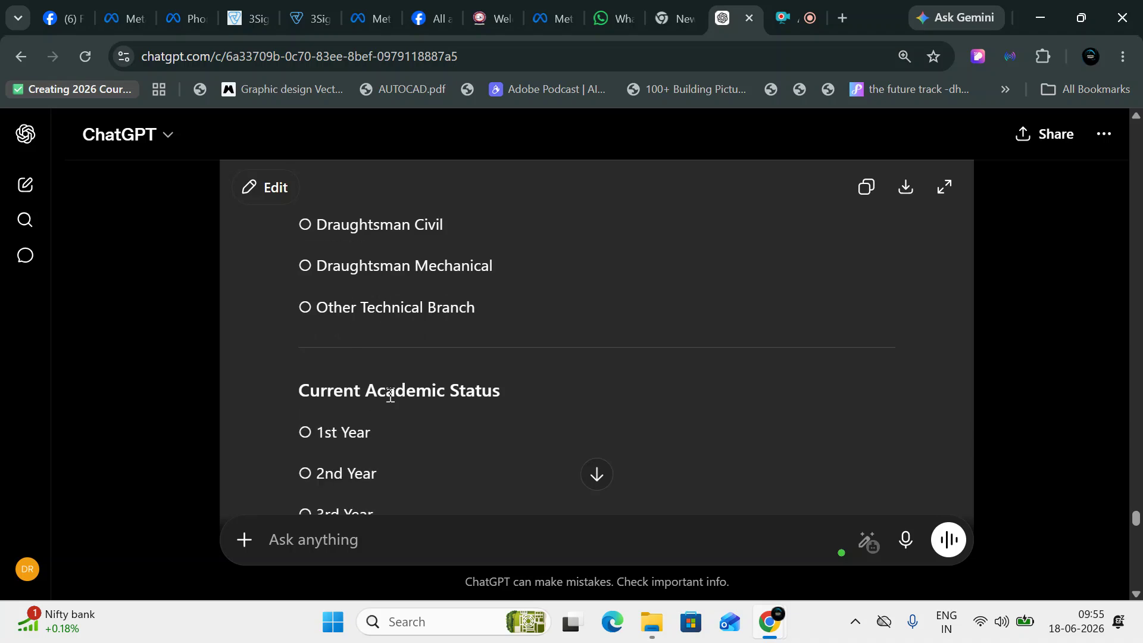
{"action": "scroll", "coordinate": [381, 358], "scroll_direction": "down", "scroll_amount": 9}
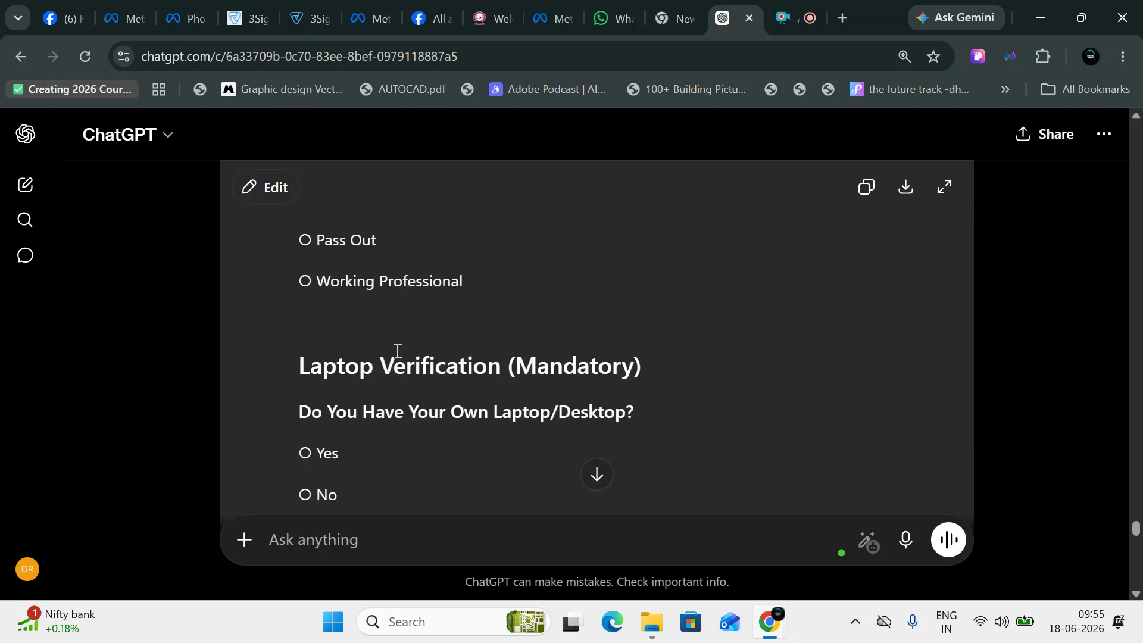
{"action": "scroll", "coordinate": [408, 322], "scroll_direction": "up", "scroll_amount": 1}
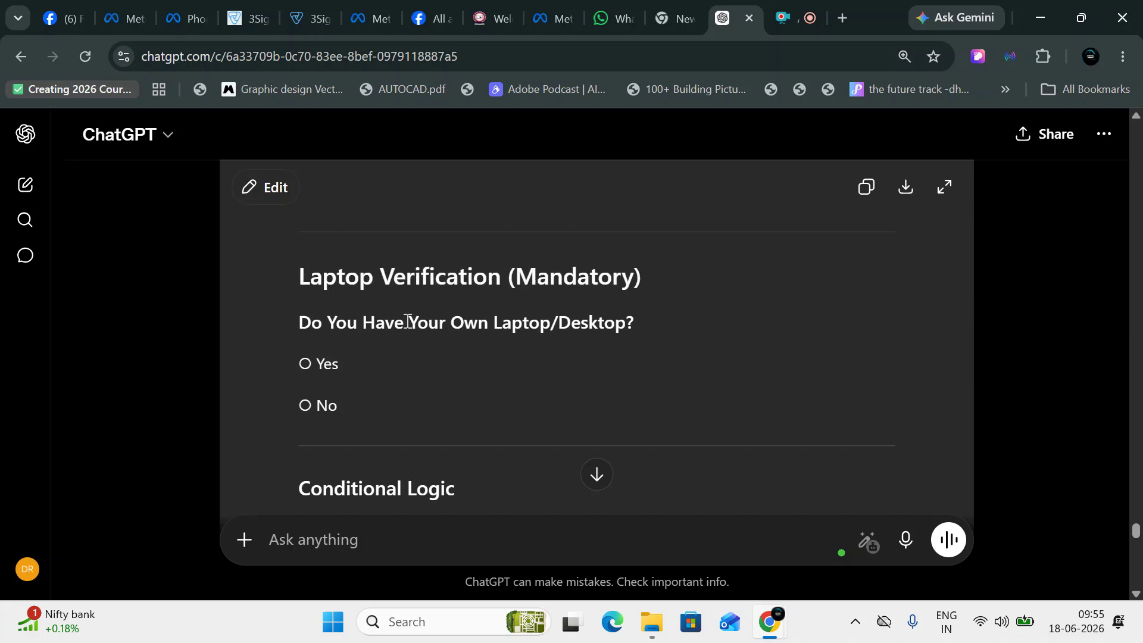
{"action": "scroll", "coordinate": [383, 370], "scroll_direction": "down", "scroll_amount": 3}
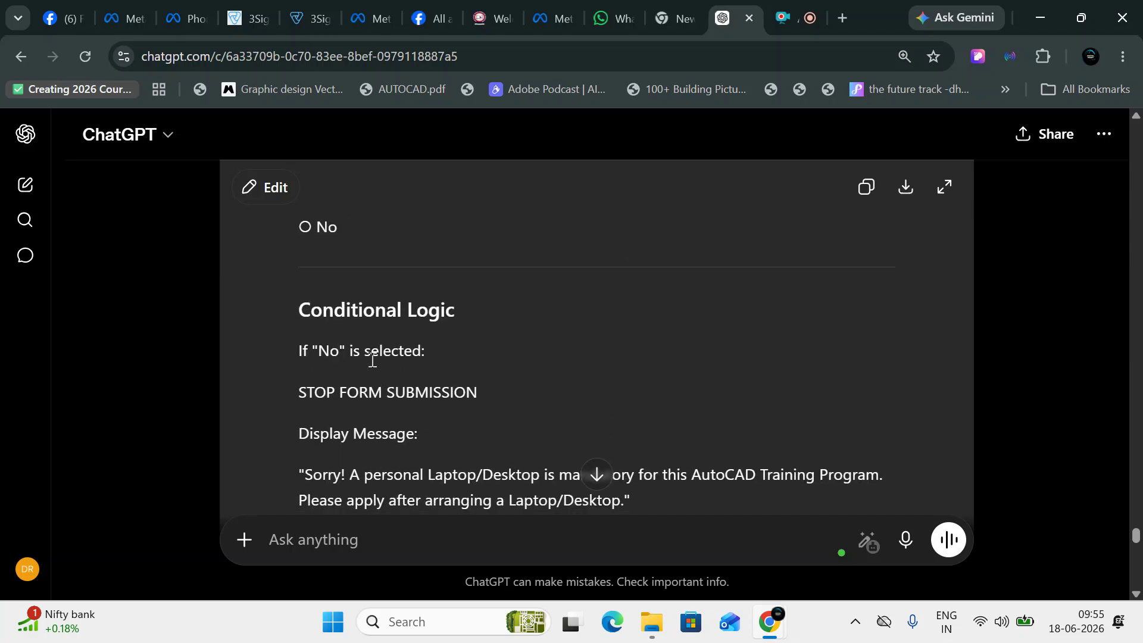
{"action": "scroll", "coordinate": [372, 360], "scroll_direction": "down", "scroll_amount": 7}
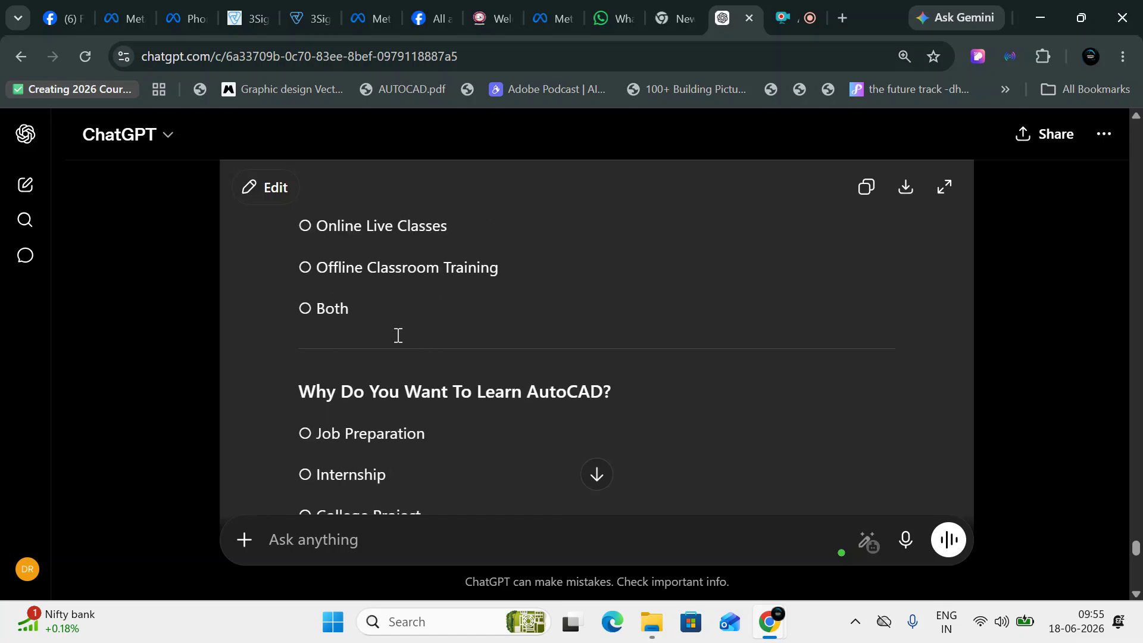
{"action": "scroll", "coordinate": [399, 335], "scroll_direction": "down", "scroll_amount": 12}
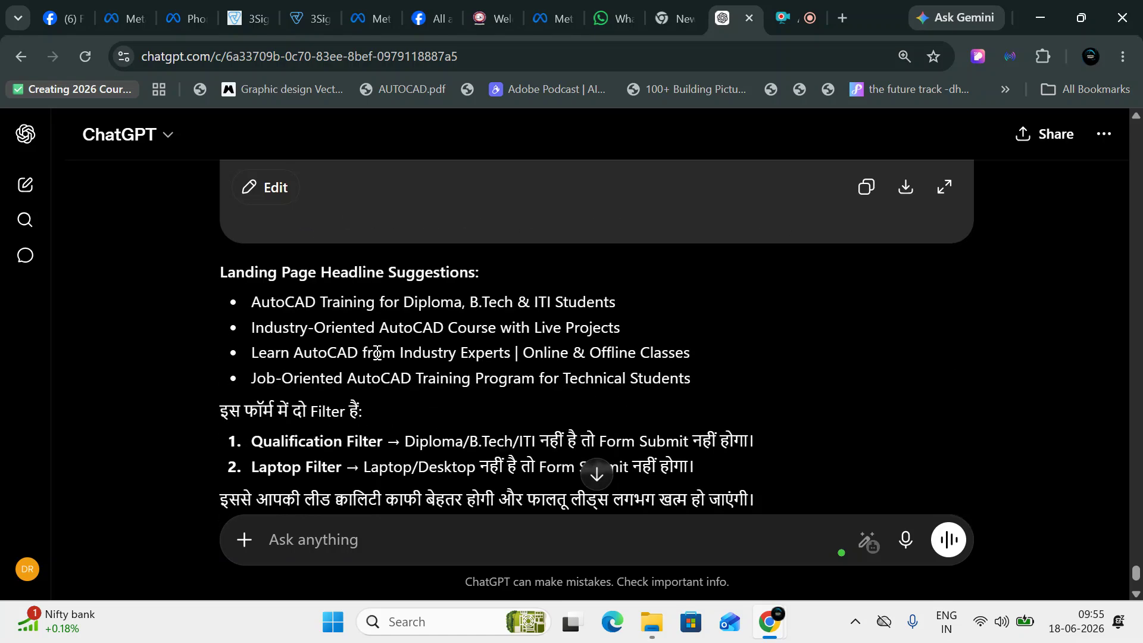
{"action": "scroll", "coordinate": [378, 353], "scroll_direction": "up", "scroll_amount": 3}
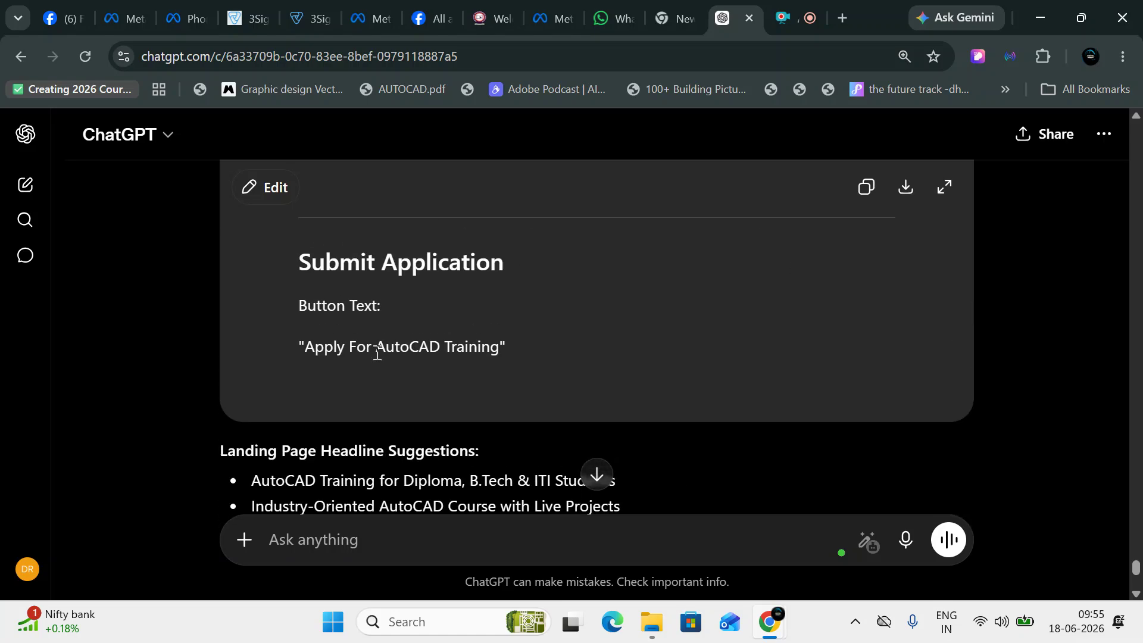
{"action": "left_click", "coordinate": [865, 190]}
{"action": "left_click", "coordinate": [1091, 57]}
{"action": "scroll", "coordinate": [880, 322], "scroll_direction": "down", "scroll_amount": 2}
- Load hostinger.com in a browser window under another Chrome profile
{"action": "left_click", "coordinate": [904, 316]}
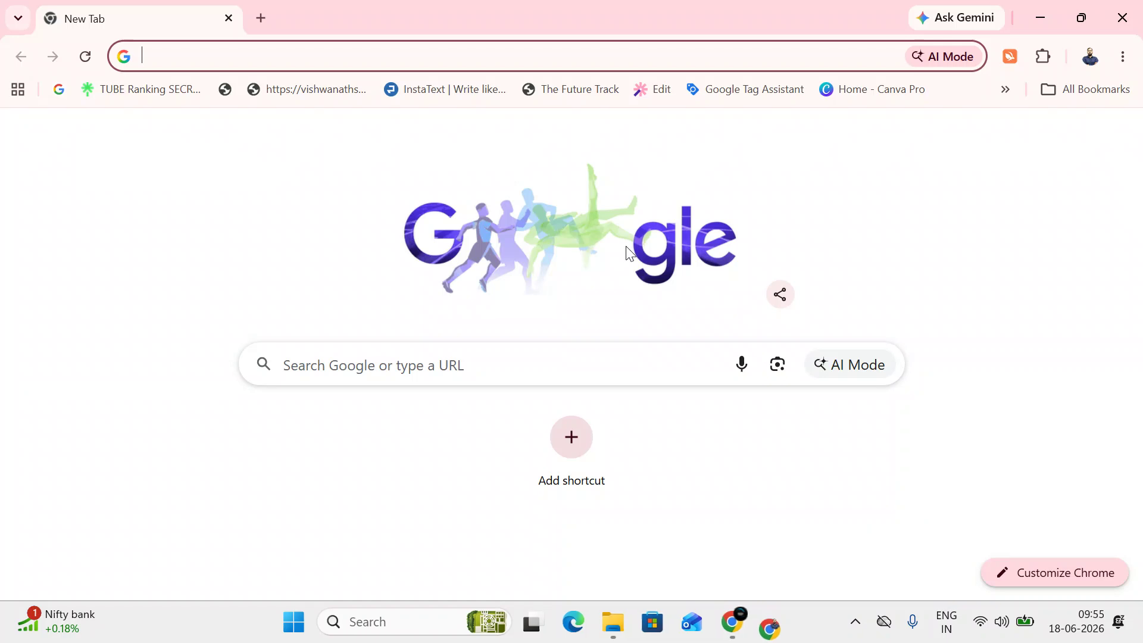
{"action": "type", "text": "hos"}
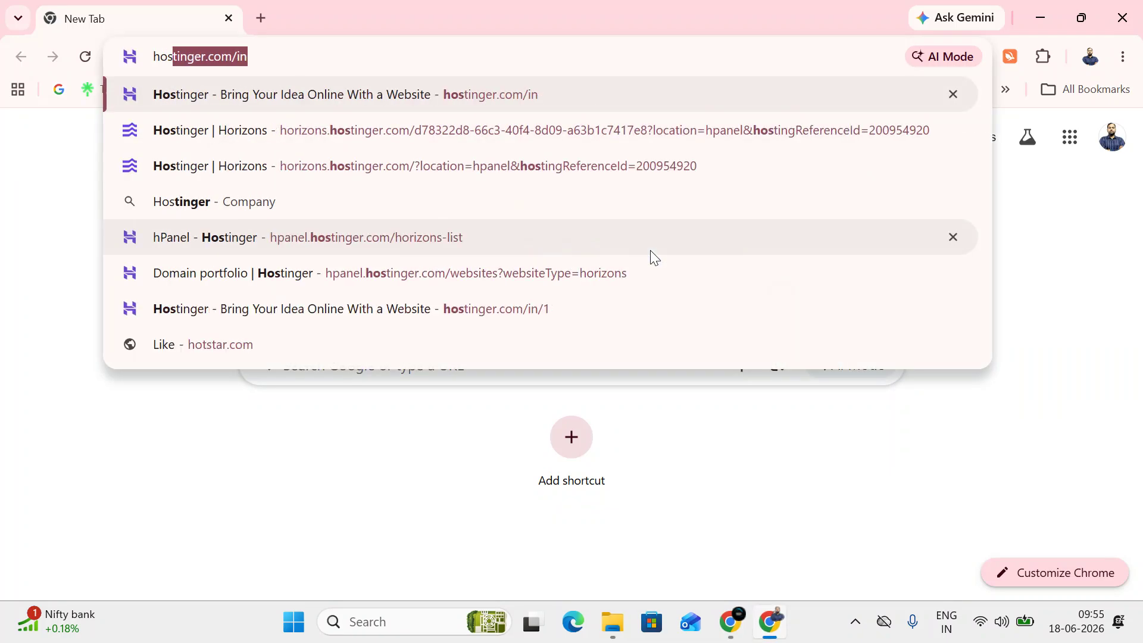
{"action": "key", "text": "Return"}
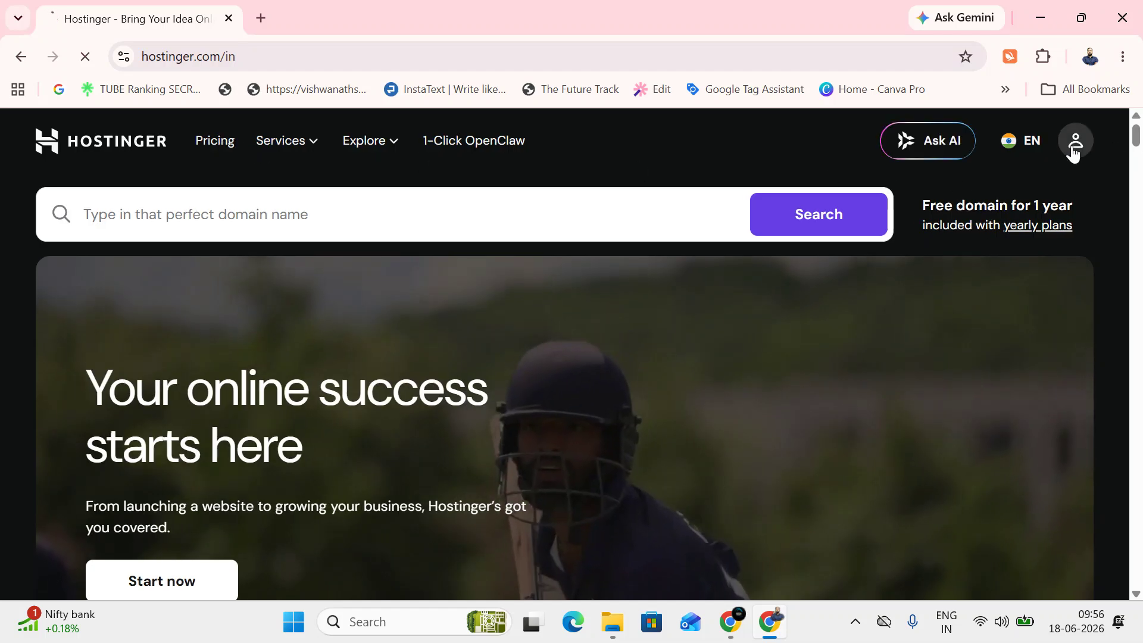
- From hPanel's Websites list, add a new website built with Hostinger Horizons
{"action": "left_click", "coordinate": [1075, 149]}
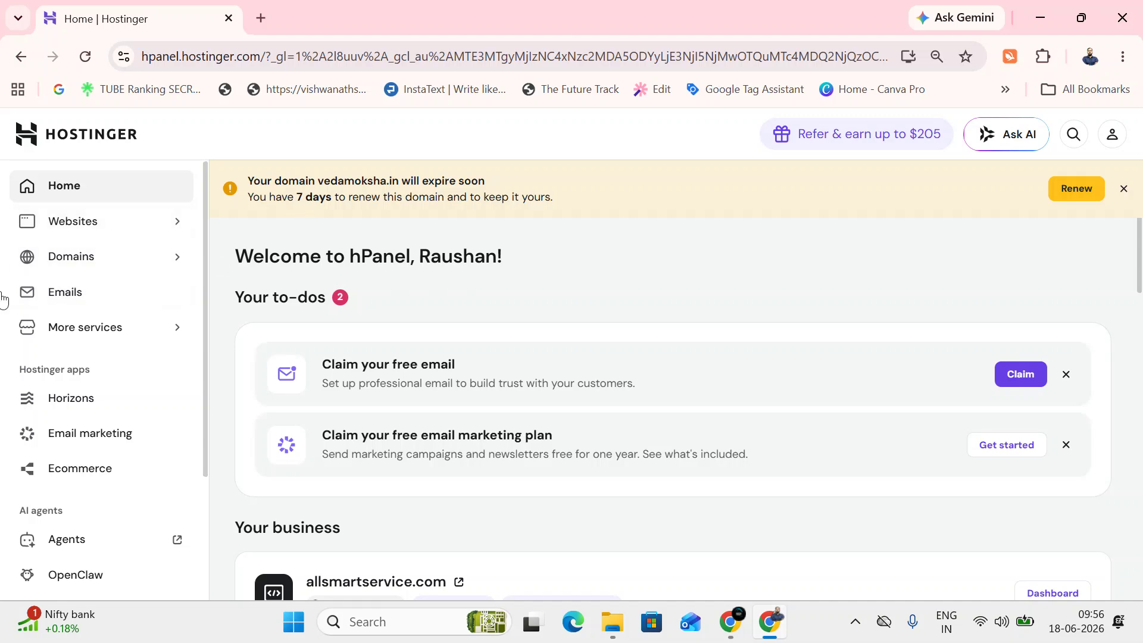
{"action": "left_click", "coordinate": [81, 236]}
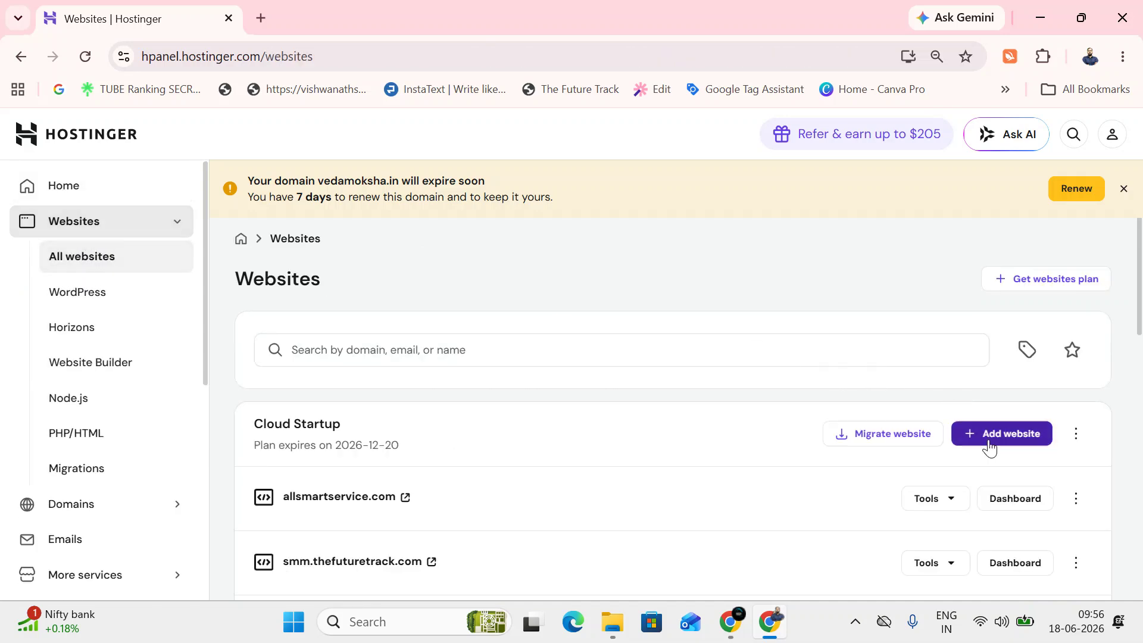
{"action": "left_click", "coordinate": [960, 438]}
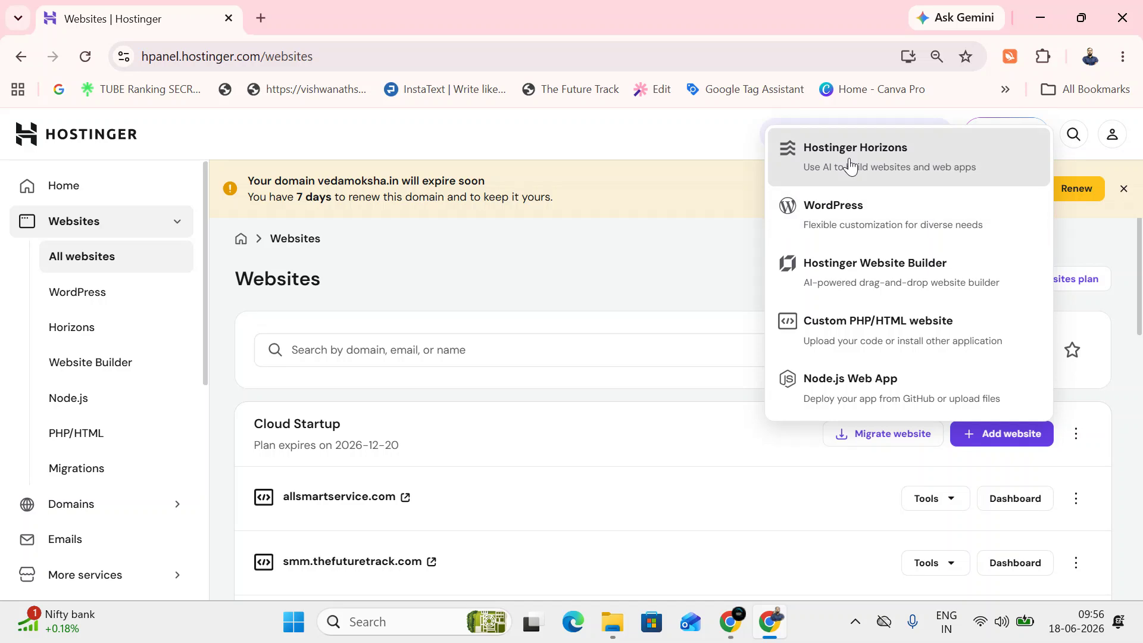
{"action": "left_click", "coordinate": [869, 157]}
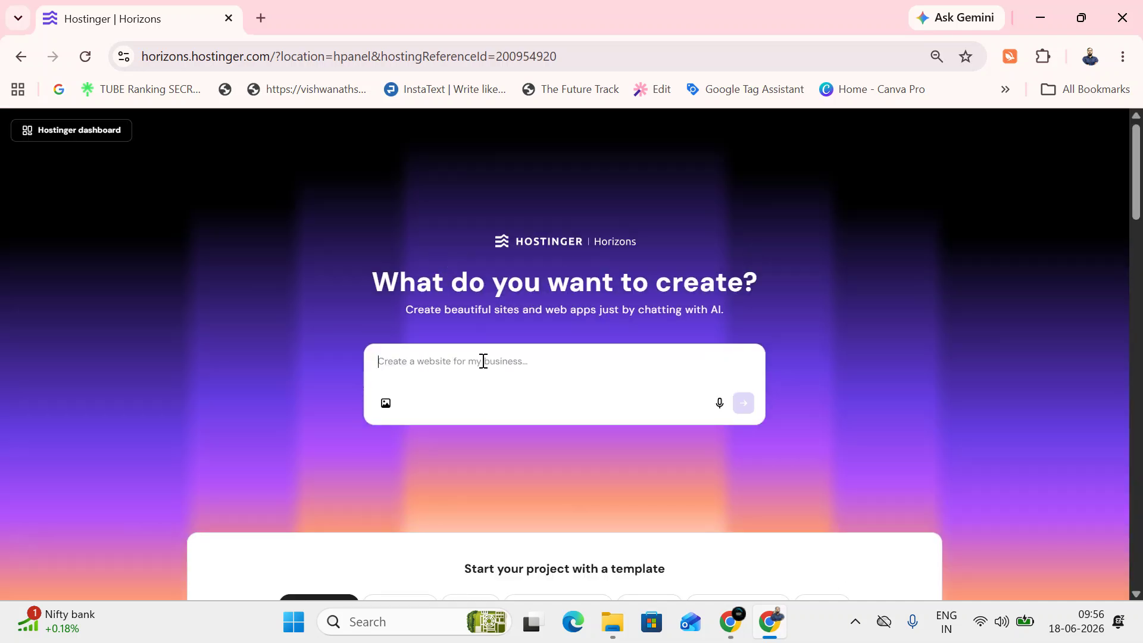
- Paste the AutoCAD training form brief into the Horizons prompt box and send it
{"action": "key", "text": "ctrl+v"}
{"action": "scroll", "coordinate": [898, 379], "scroll_direction": "down", "scroll_amount": 3}
{"action": "scroll", "coordinate": [758, 378], "scroll_direction": "up", "scroll_amount": 3}
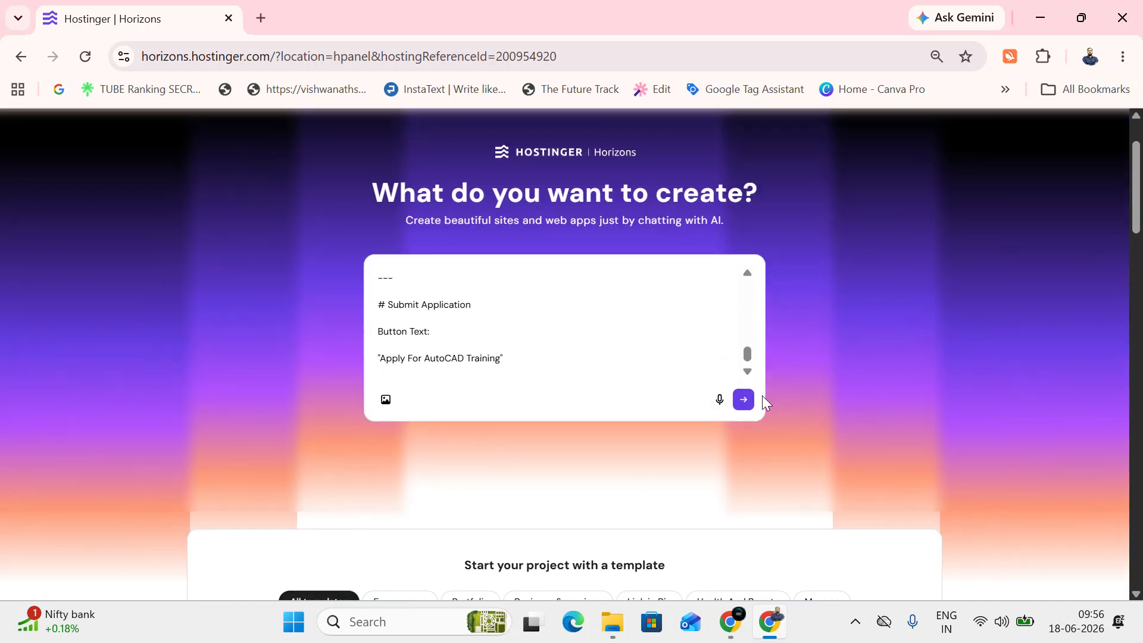
{"action": "left_click", "coordinate": [747, 400]}
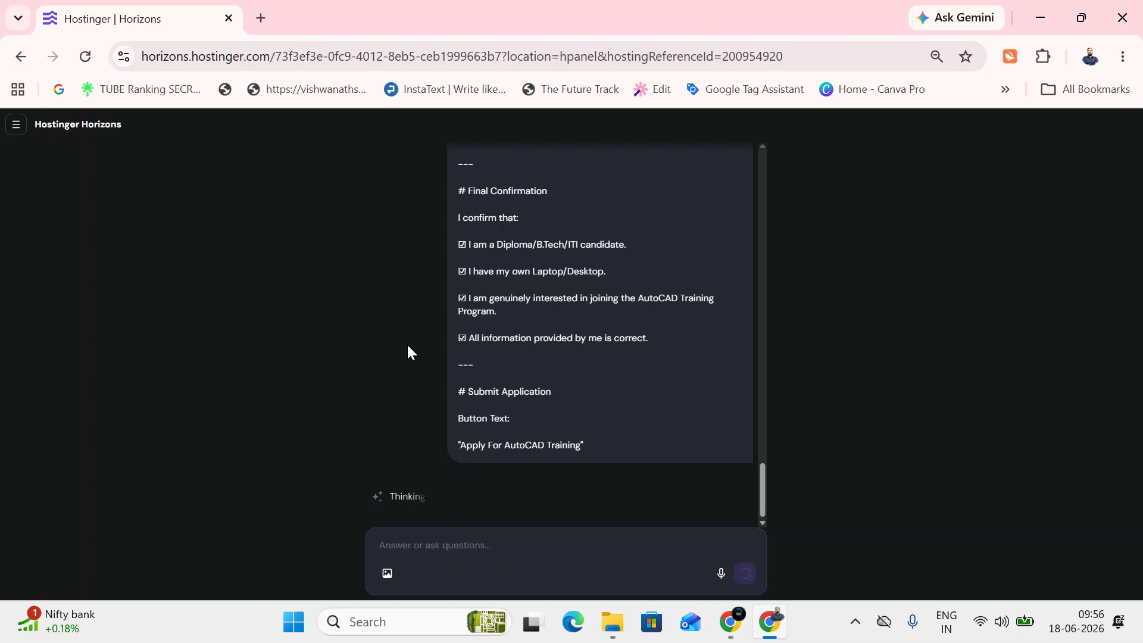
- Bring the AutoCAD Lead Form window forward, check its Meta tabs, and close business settings
{"action": "mouse_move", "coordinate": [706, 600]}
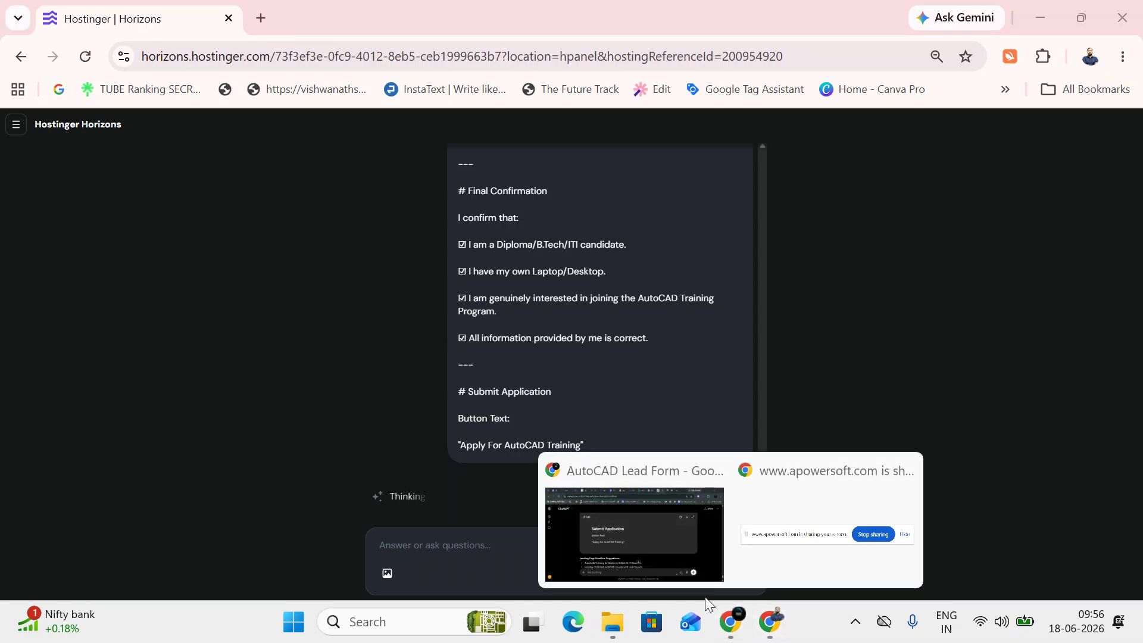
{"action": "left_click", "coordinate": [617, 538]}
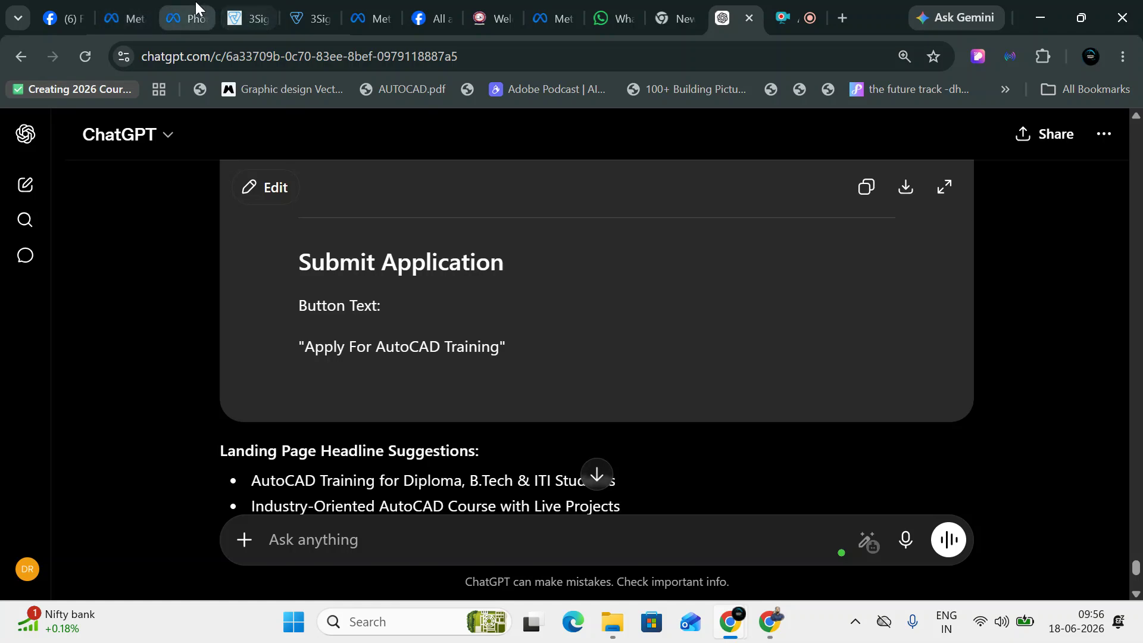
{"action": "left_click", "coordinate": [196, 8]}
{"action": "left_click", "coordinate": [351, 7]}
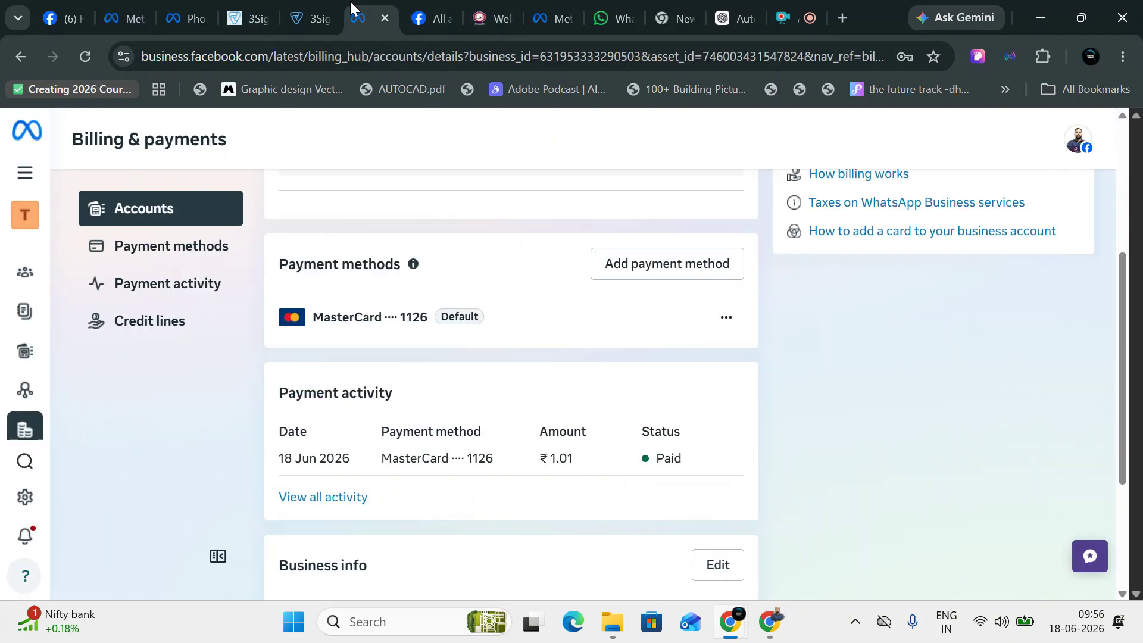
{"action": "left_click", "coordinate": [122, 18]}
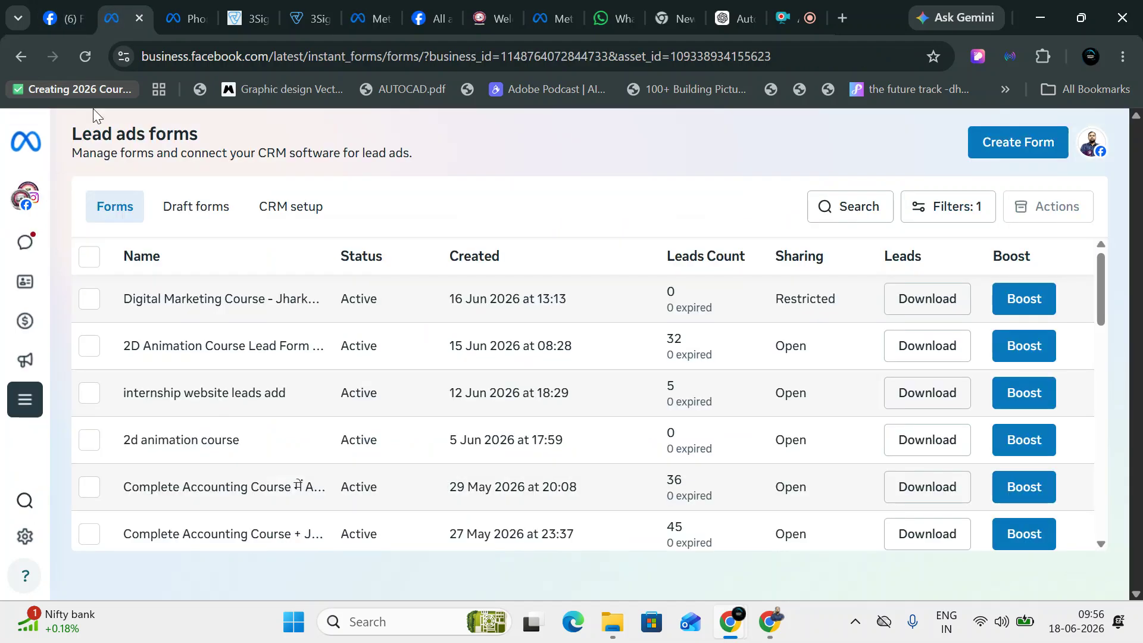
{"action": "mouse_move", "coordinate": [3, 320]}
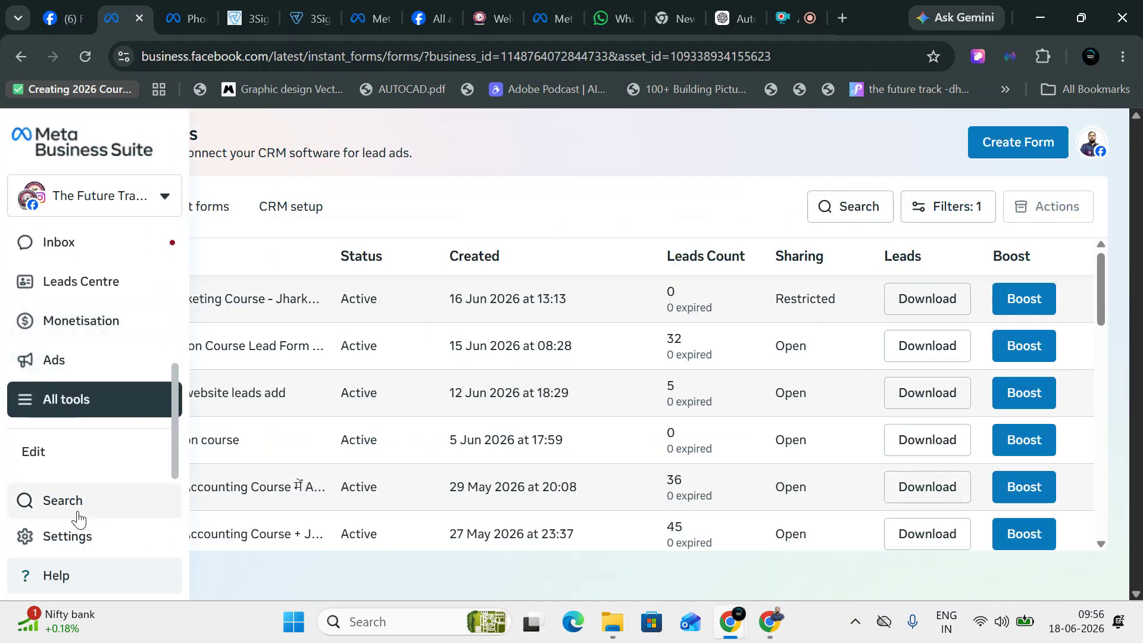
{"action": "left_click", "coordinate": [68, 535]}
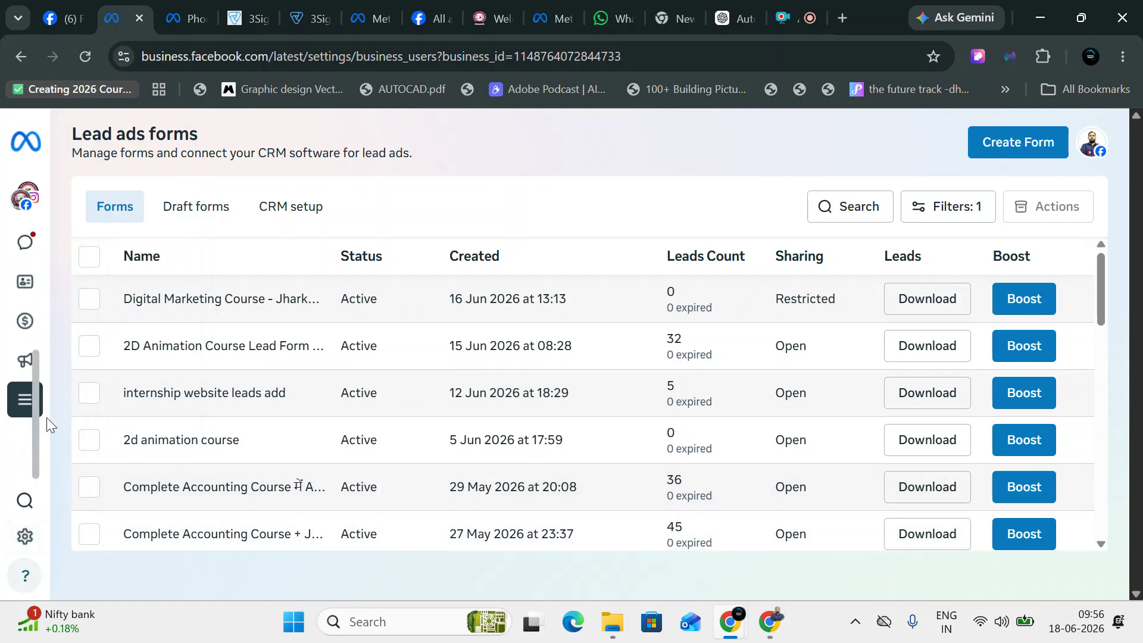
{"action": "mouse_move", "coordinate": [3, 355]}
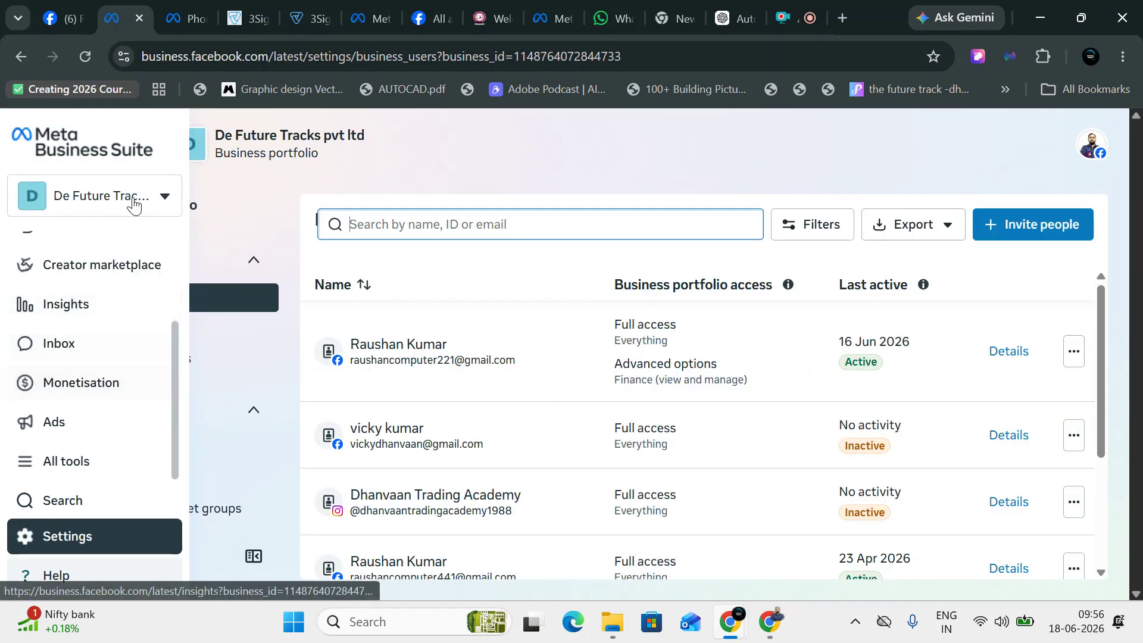
{"action": "left_click", "coordinate": [140, 18]}
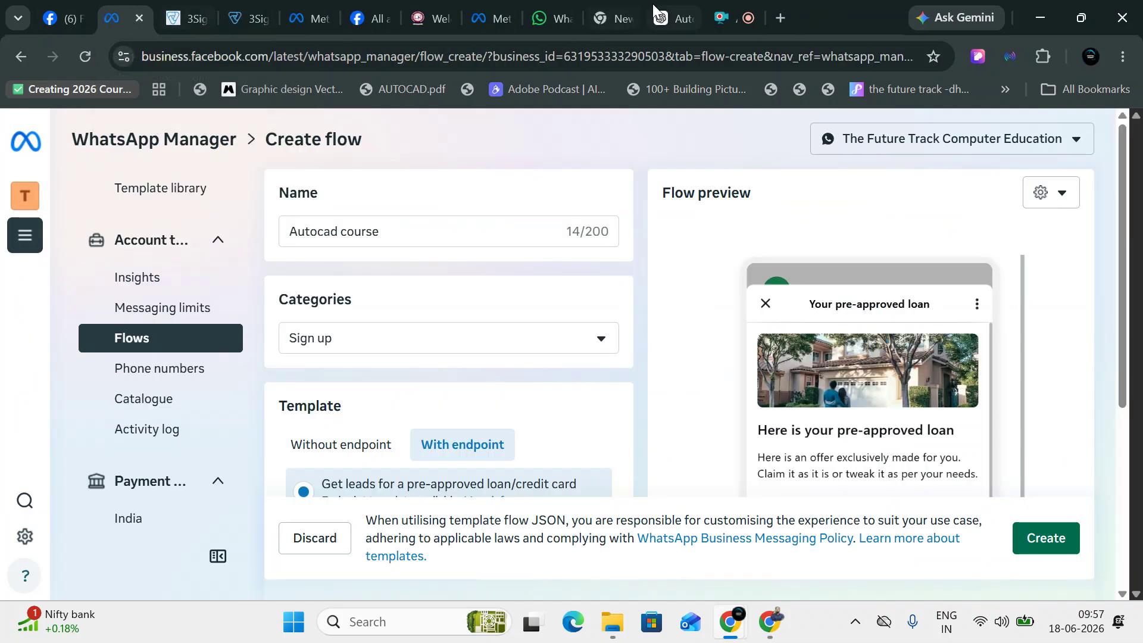
- Close the extra WhatsApp Manager tab and cycle tabs to The Future Track's Facebook page
{"action": "left_click", "coordinate": [552, 7]}
{"action": "left_click", "coordinate": [570, 18]}
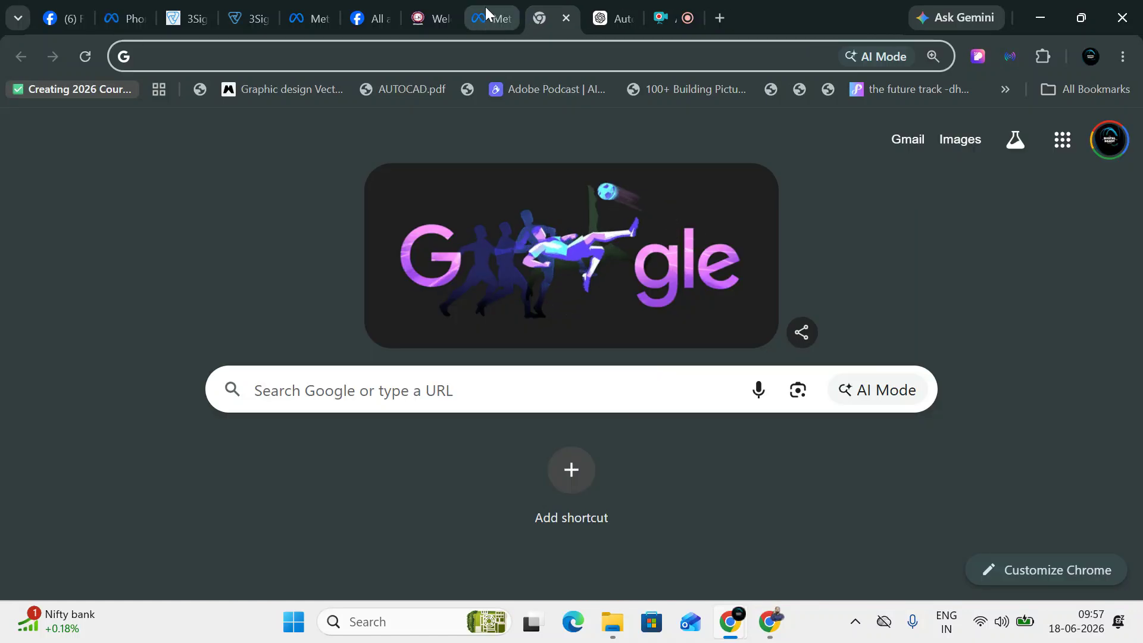
{"action": "left_click", "coordinate": [485, 9]}
{"action": "left_click", "coordinate": [128, 13]}
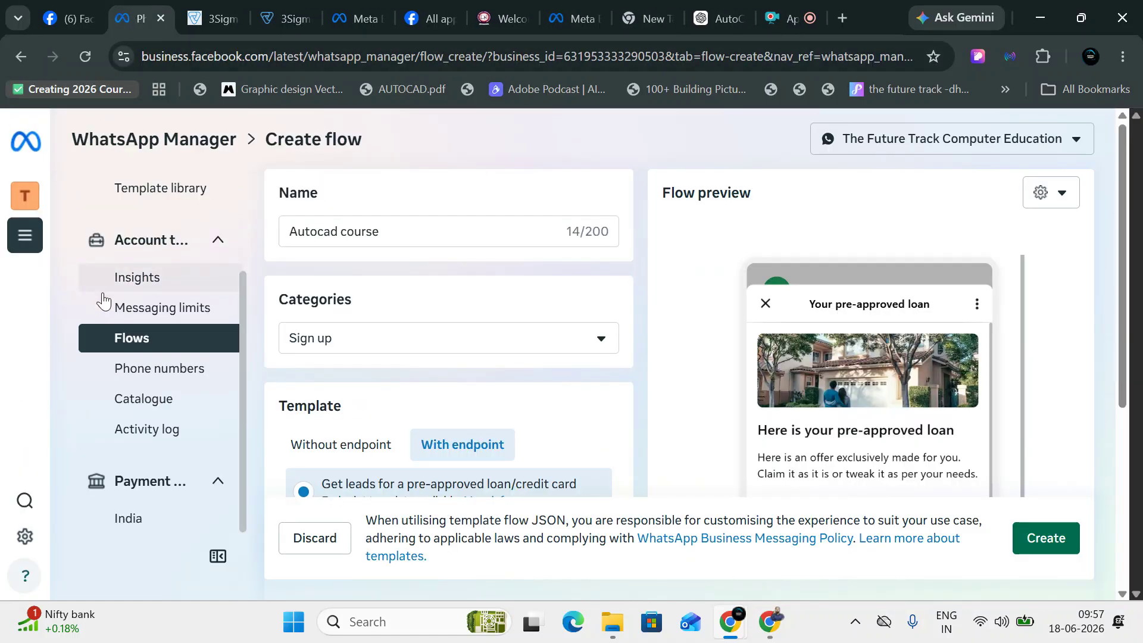
{"action": "left_click", "coordinate": [205, 7]}
{"action": "left_click", "coordinate": [266, 18]}
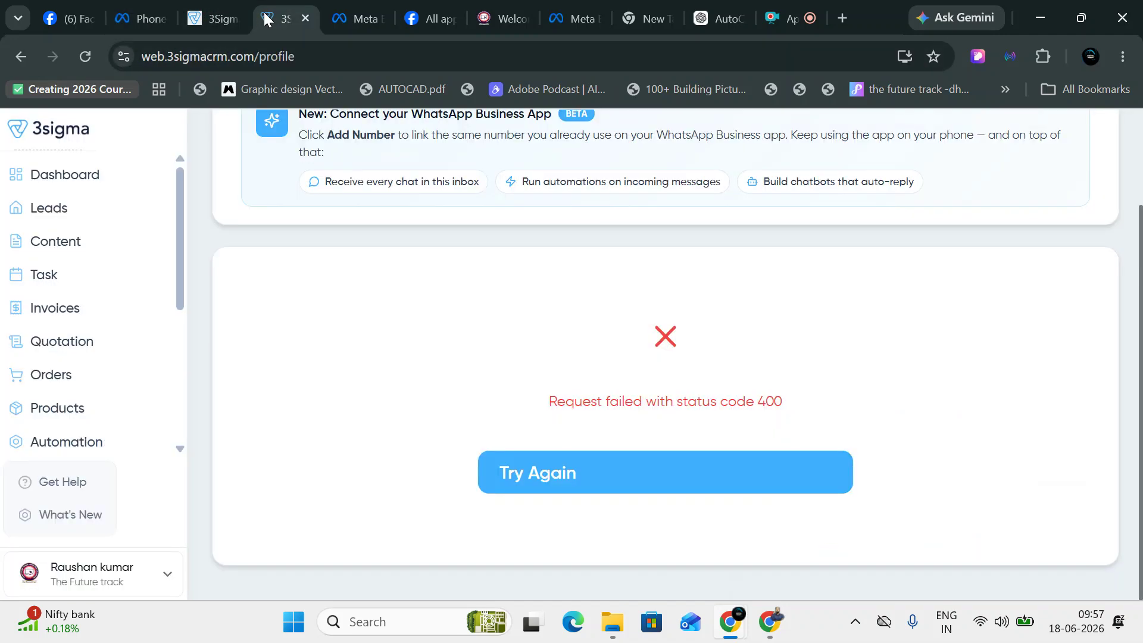
{"action": "scroll", "coordinate": [97, 396], "scroll_direction": "down", "scroll_amount": 4}
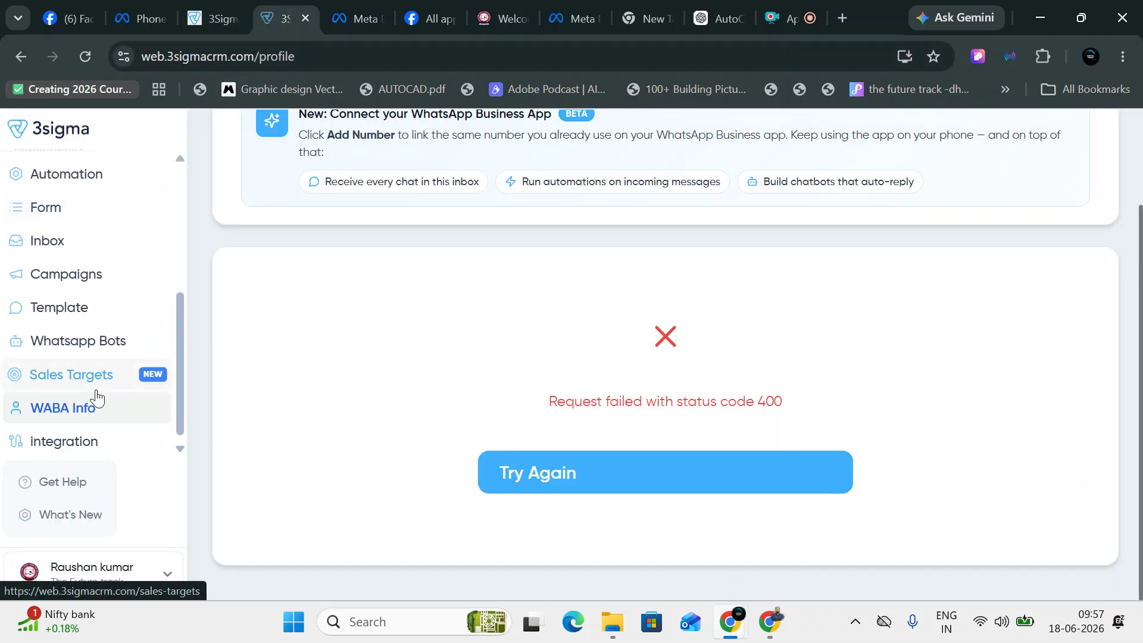
{"action": "left_click", "coordinate": [333, 2]}
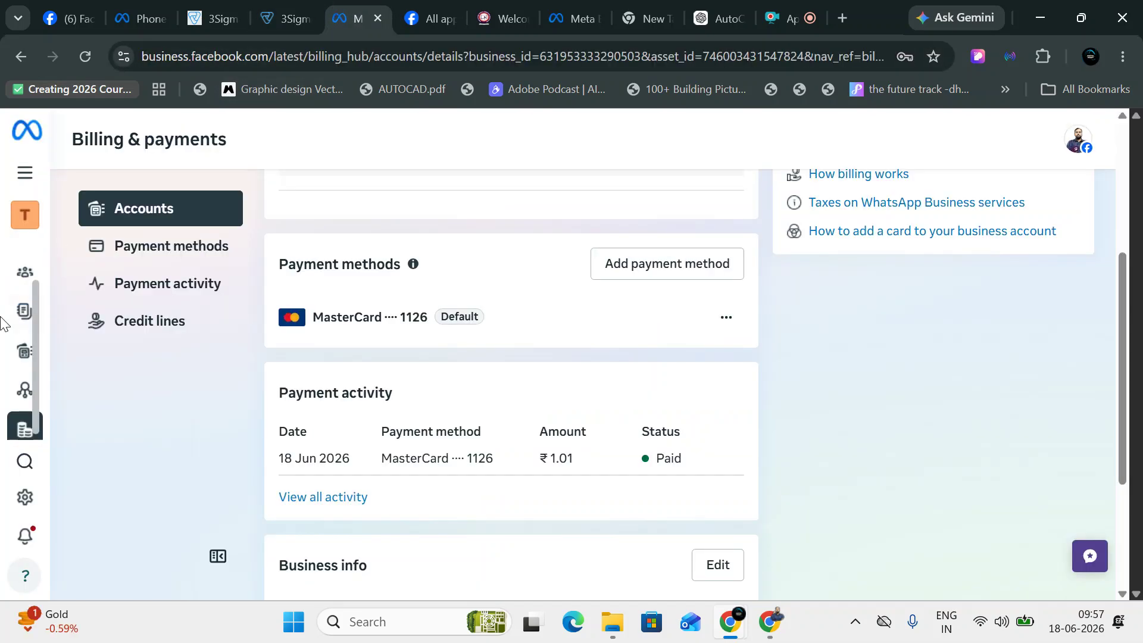
{"action": "left_click", "coordinate": [419, 20]}
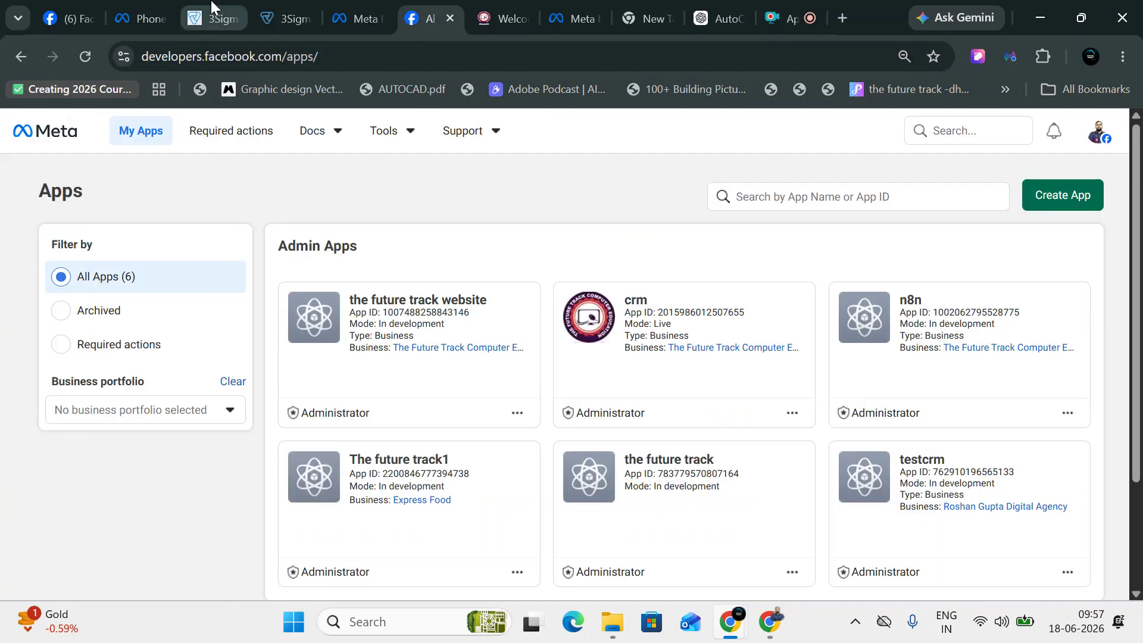
{"action": "left_click", "coordinate": [154, 6]}
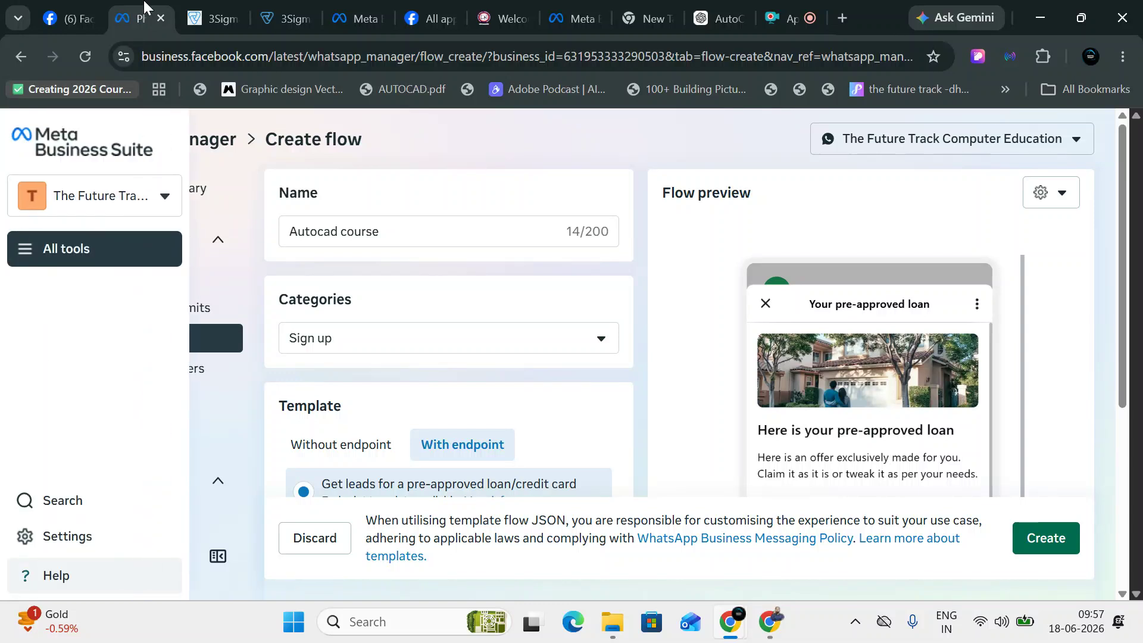
{"action": "left_click", "coordinate": [85, 7]}
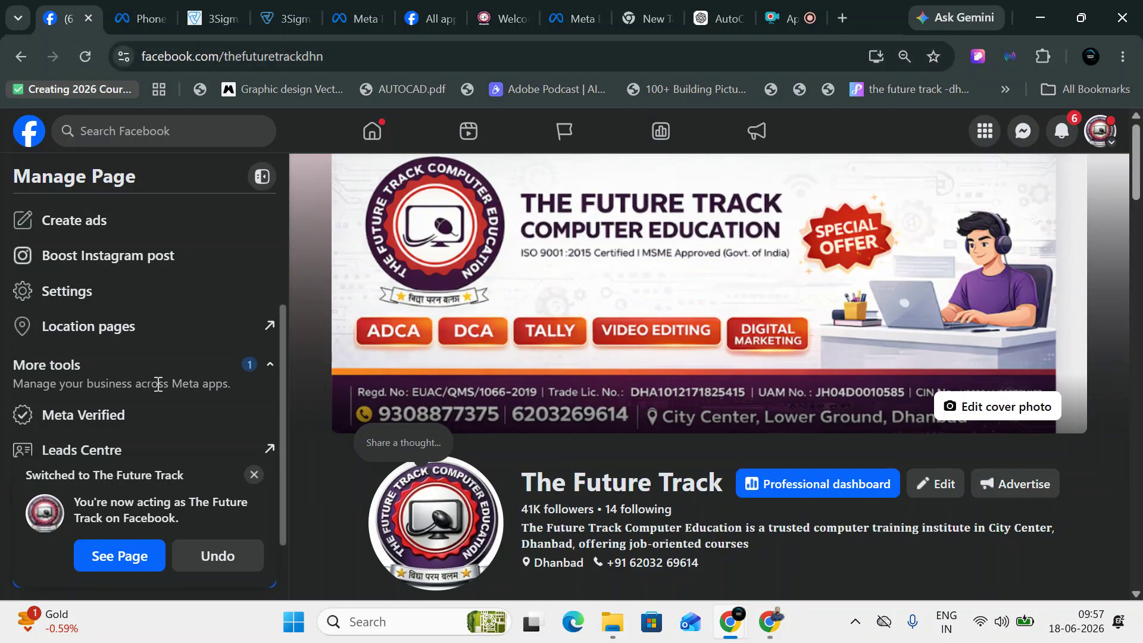
- Open The Future Track in Meta Business Suite and go to All tools
{"action": "left_click", "coordinate": [253, 475]}
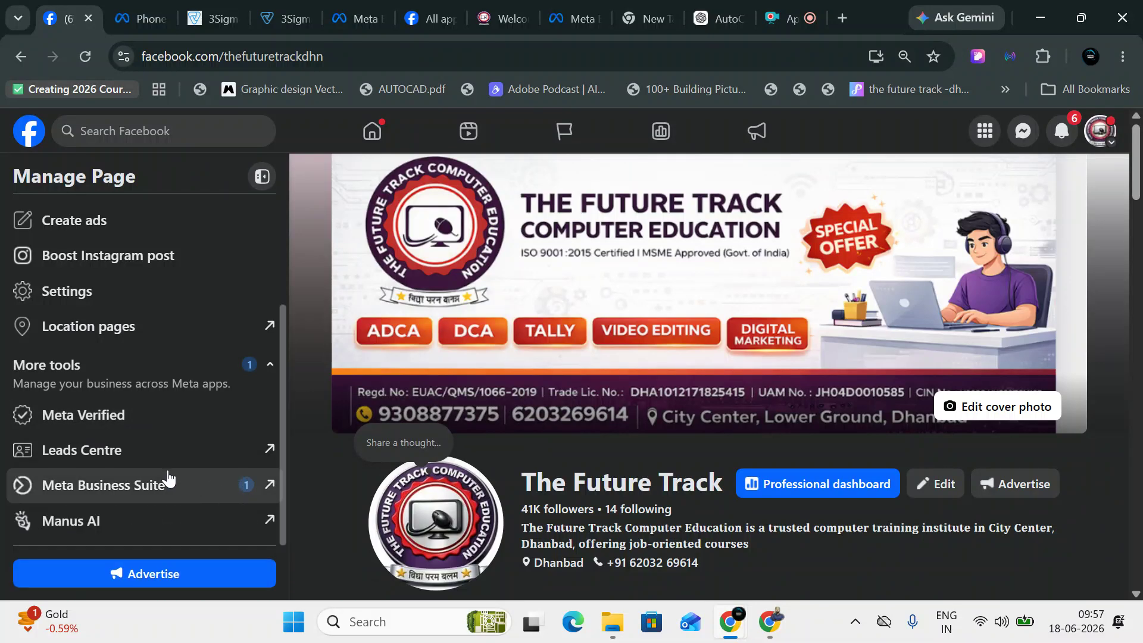
{"action": "left_click", "coordinate": [169, 478]}
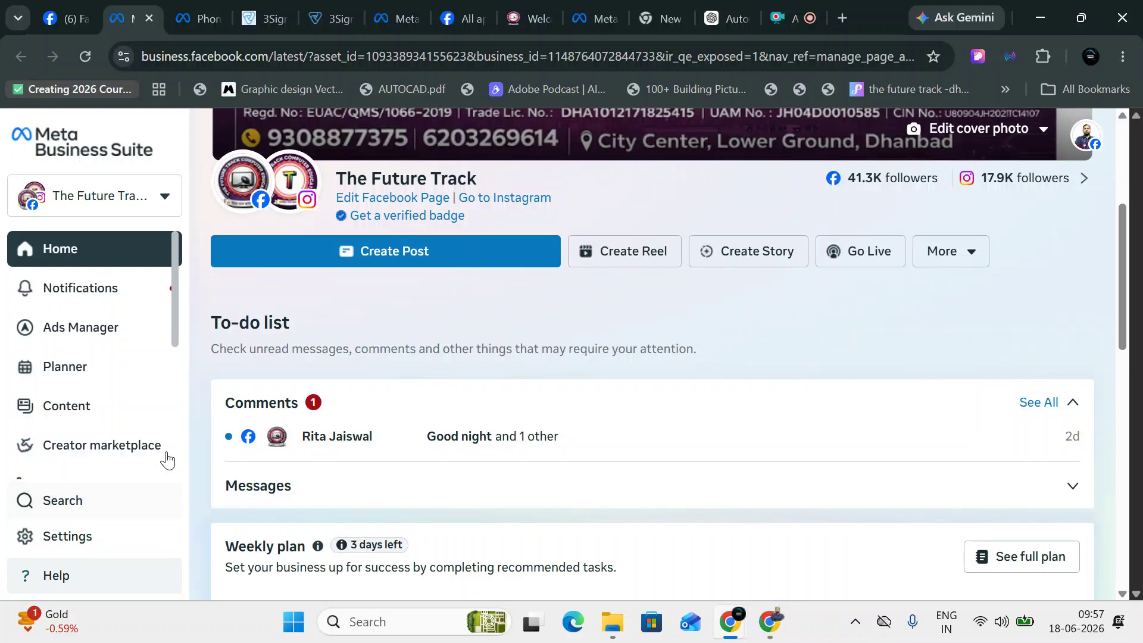
{"action": "scroll", "coordinate": [216, 399], "scroll_direction": "up", "scroll_amount": 3}
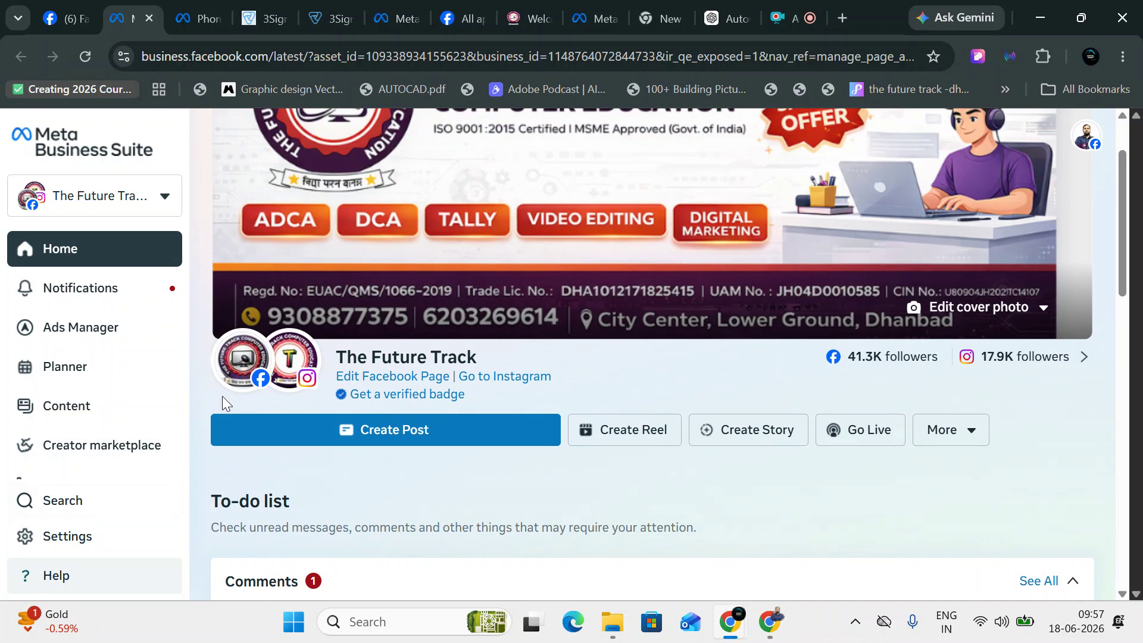
{"action": "scroll", "coordinate": [36, 411], "scroll_direction": "down", "scroll_amount": 5}
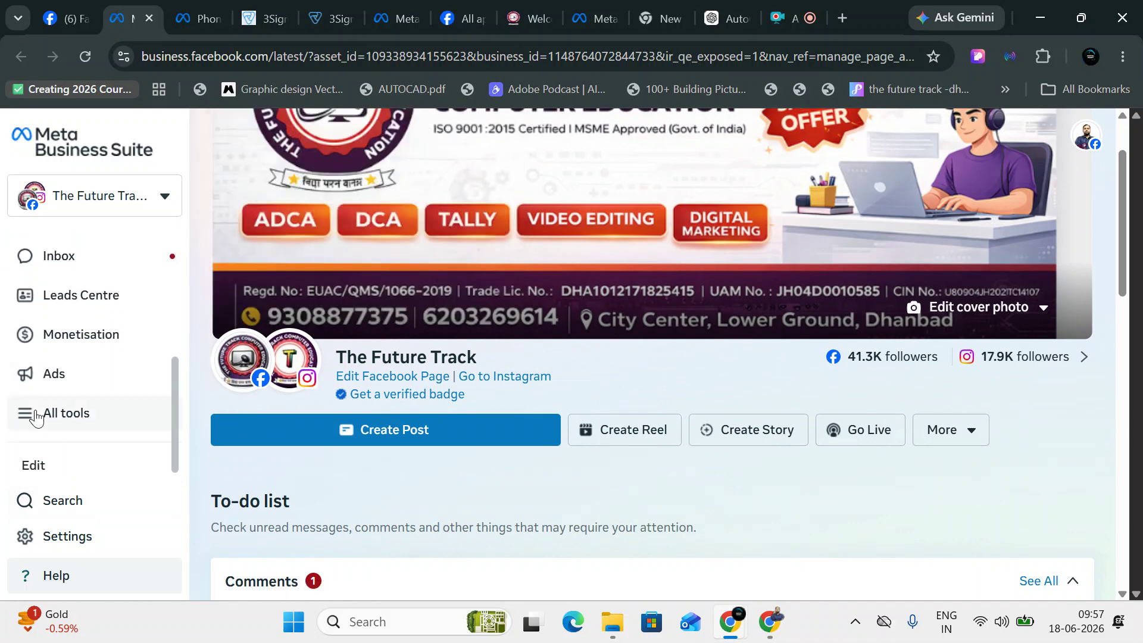
{"action": "left_click", "coordinate": [36, 414]}
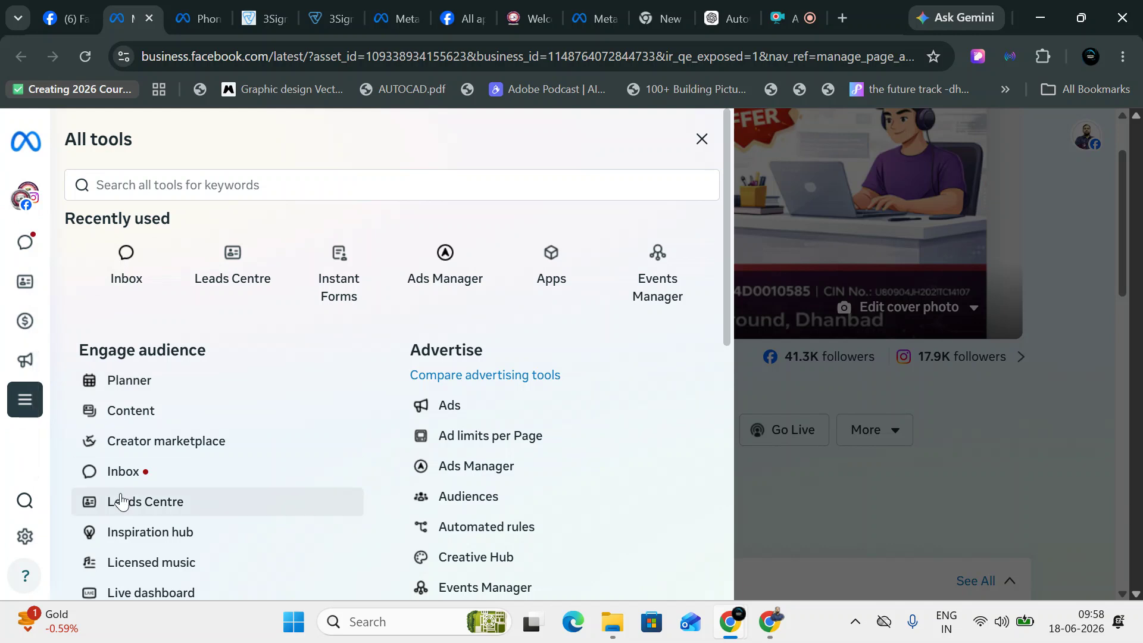
- Search 'instant' in All tools, open Instant Forms, and start a new form
{"action": "left_click", "coordinate": [265, 189]}
{"action": "type", "text": "in"}
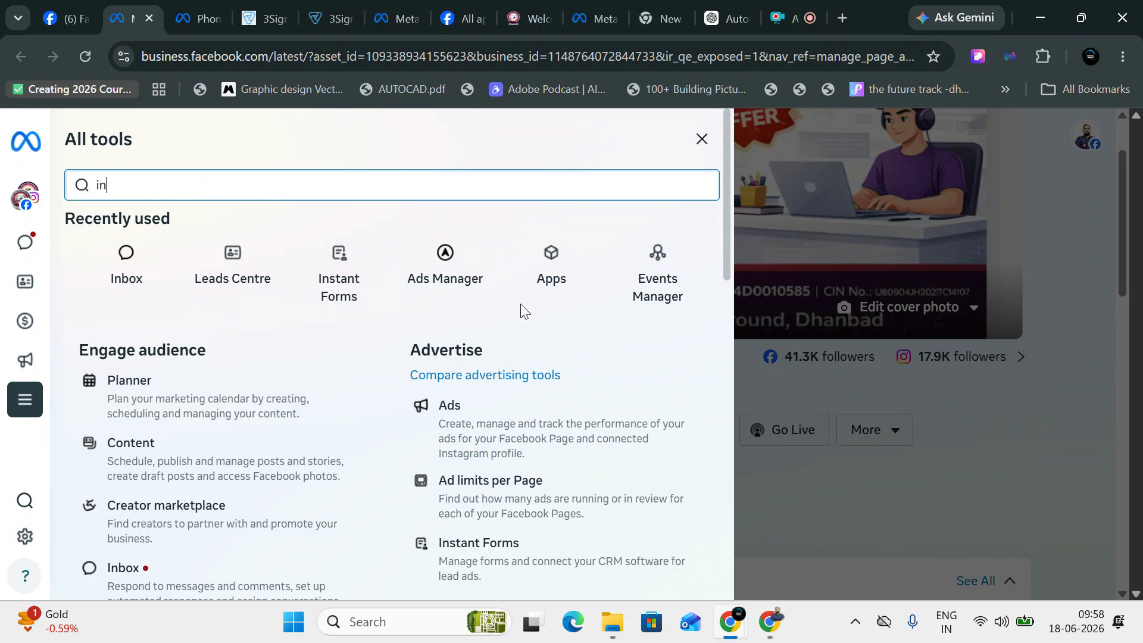
{"action": "type", "text": "stant"}
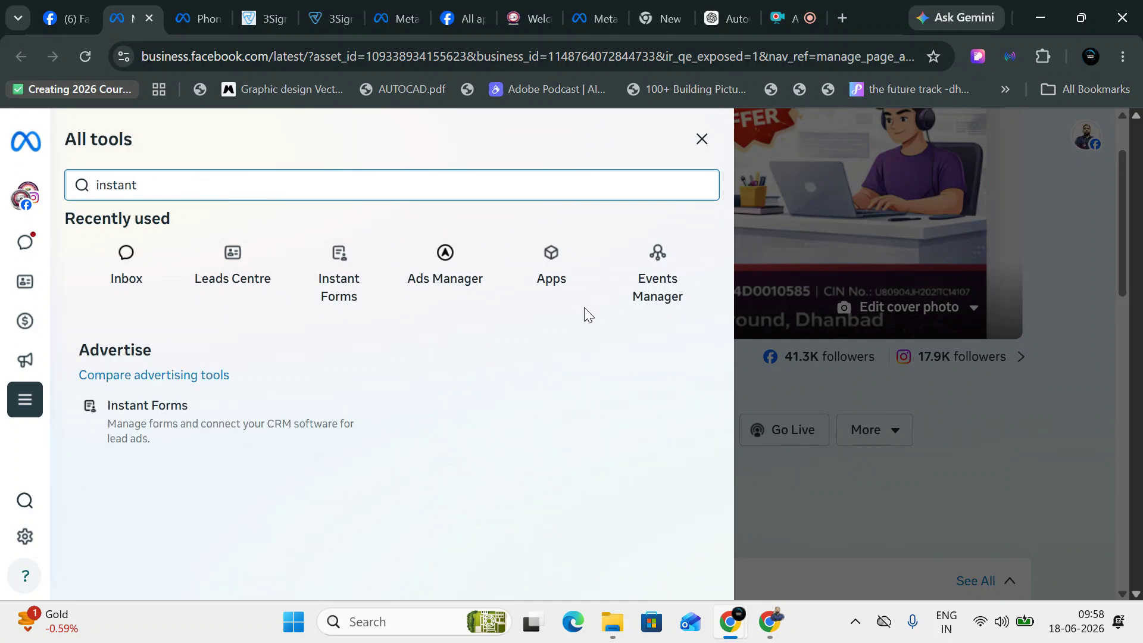
{"action": "left_click", "coordinate": [317, 270]}
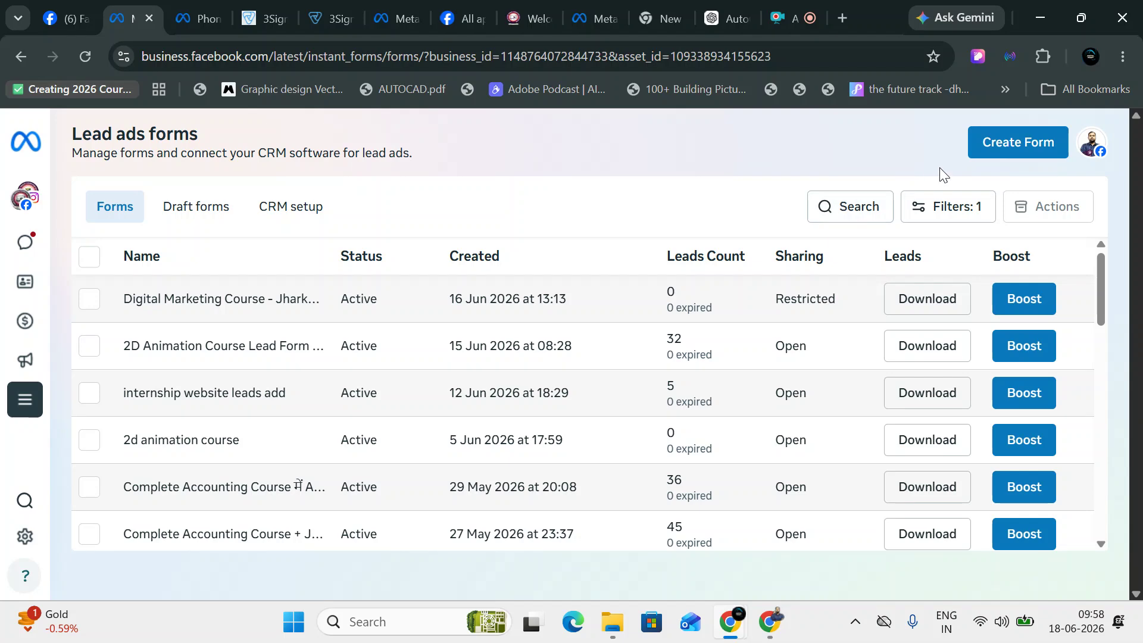
{"action": "left_click", "coordinate": [1012, 143]}
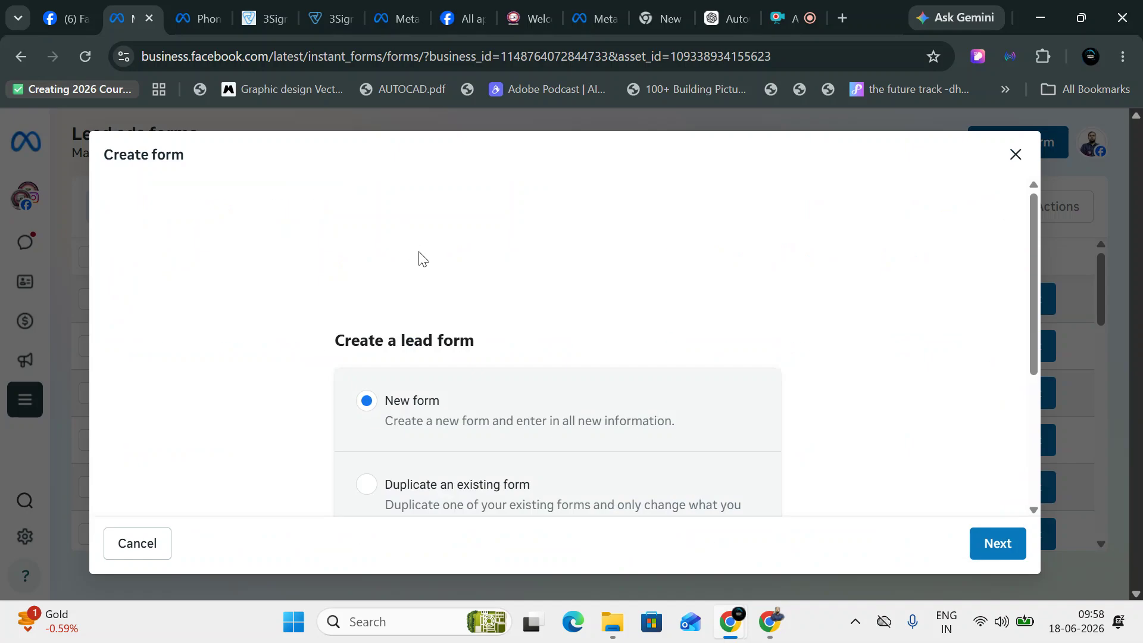
- Continue with New form into the editor, then glance at the 3sigma and WhatsApp tabs
{"action": "left_click", "coordinate": [1002, 543]}
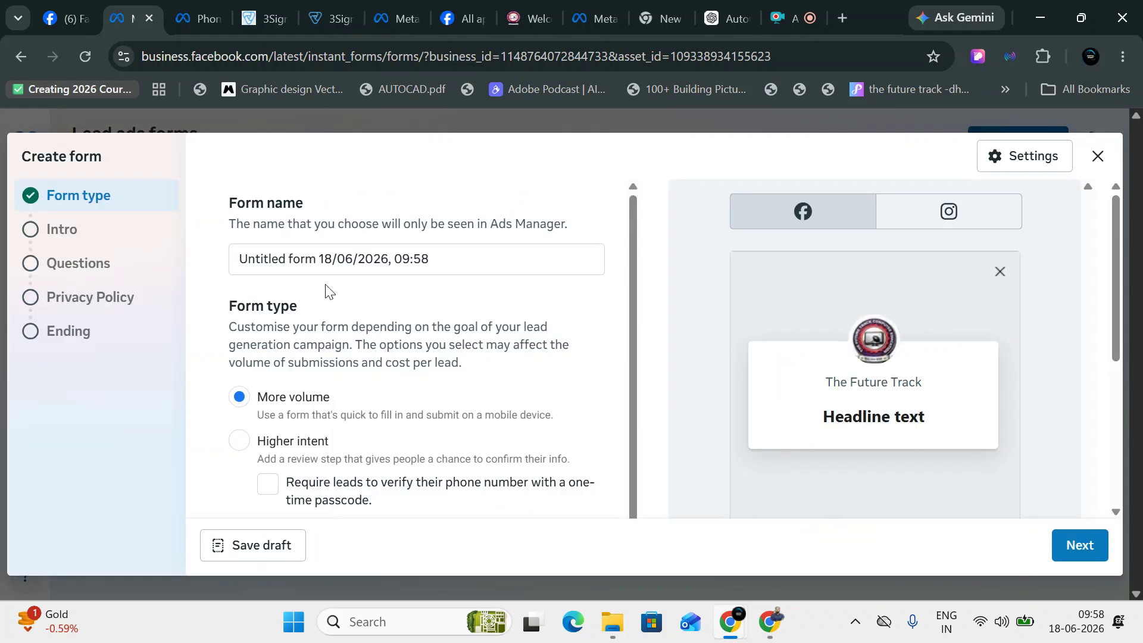
{"action": "left_click", "coordinate": [256, 16]}
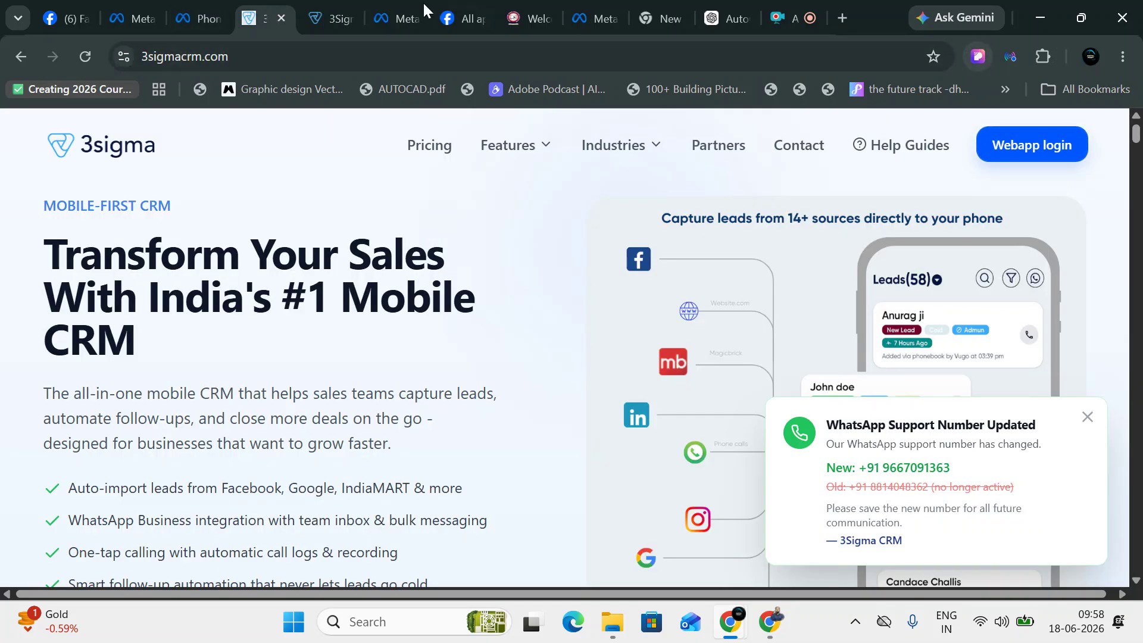
{"action": "left_click", "coordinate": [198, 8]}
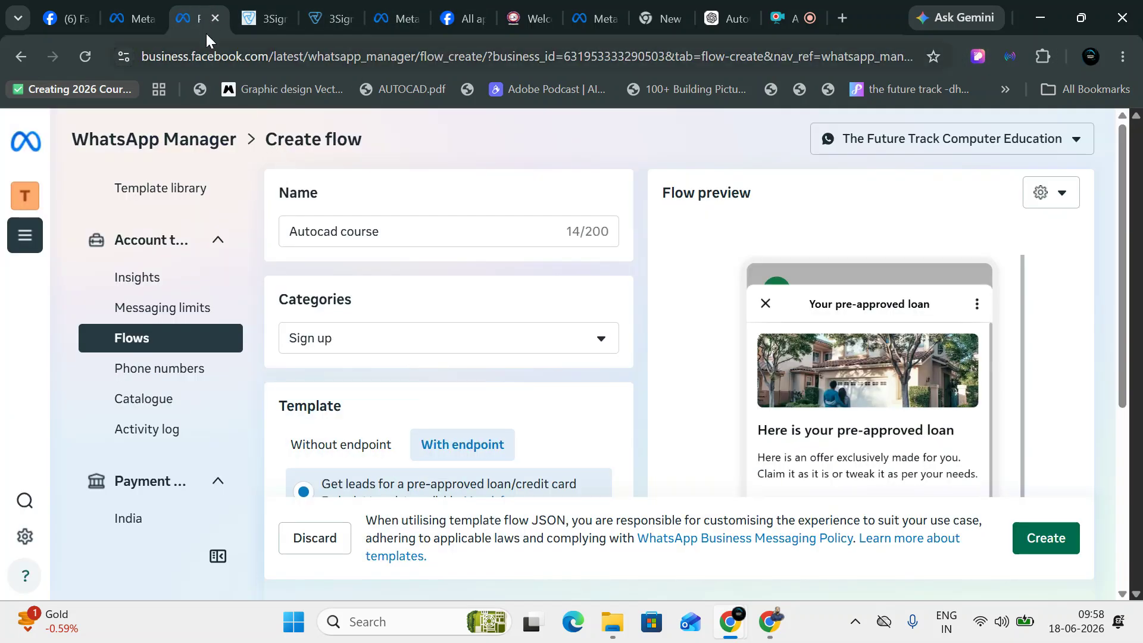
{"action": "left_click", "coordinate": [137, 7]}
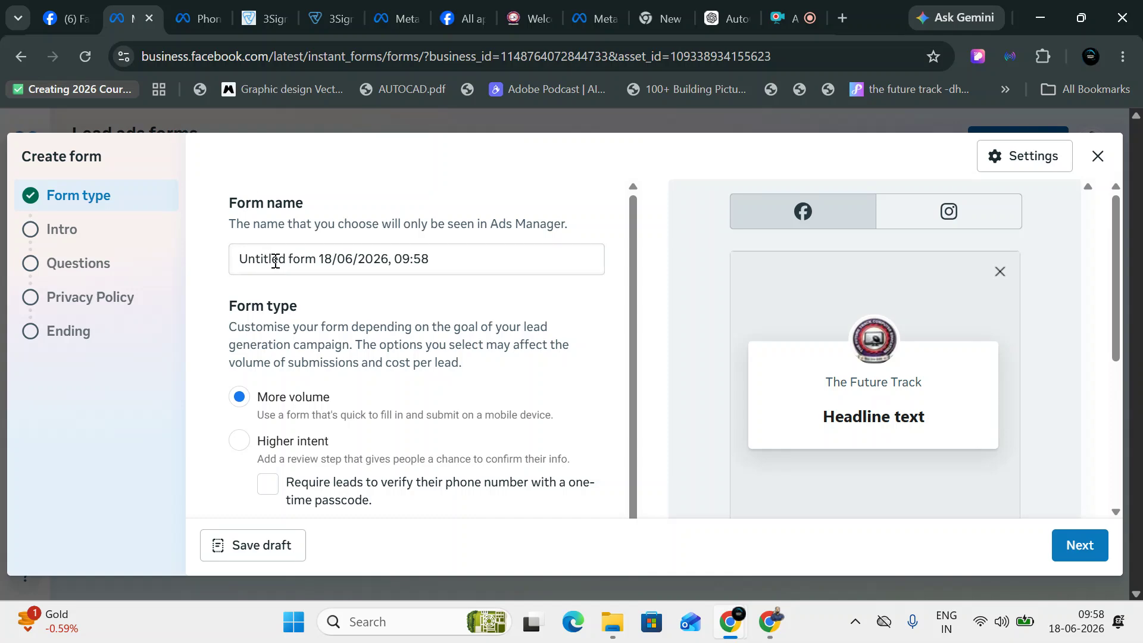
- Flip through the 3sigma and WhatsApp tabs again and land on the ChatGPT conversation
{"action": "left_click", "coordinate": [275, 10]}
{"action": "left_click", "coordinate": [198, 8]}
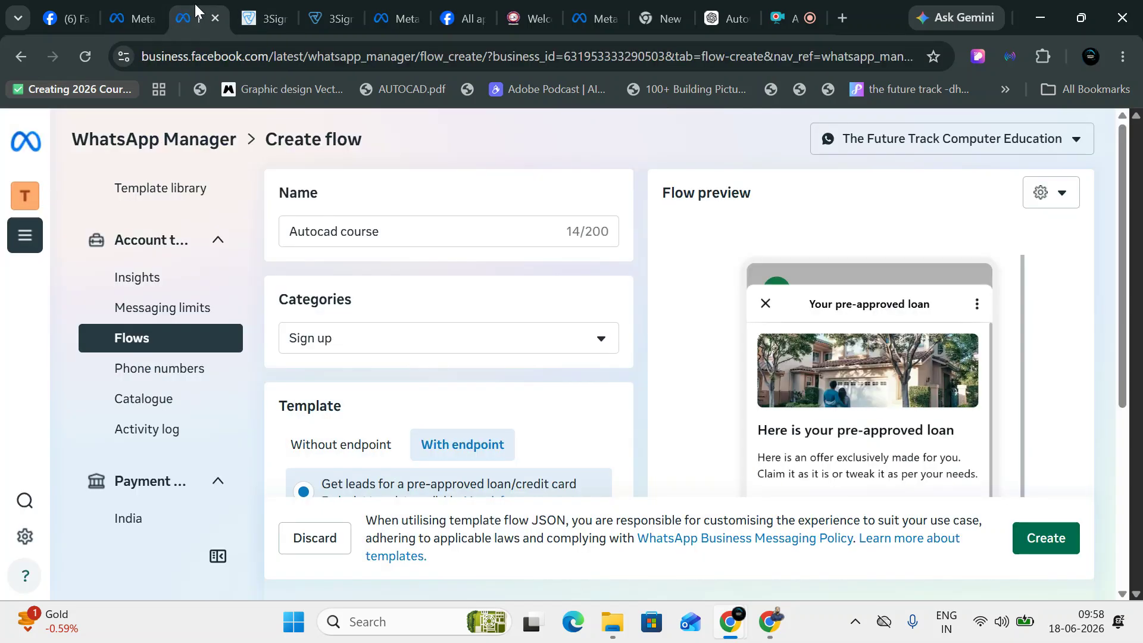
{"action": "key", "text": "ctrl+shift+Tab"}
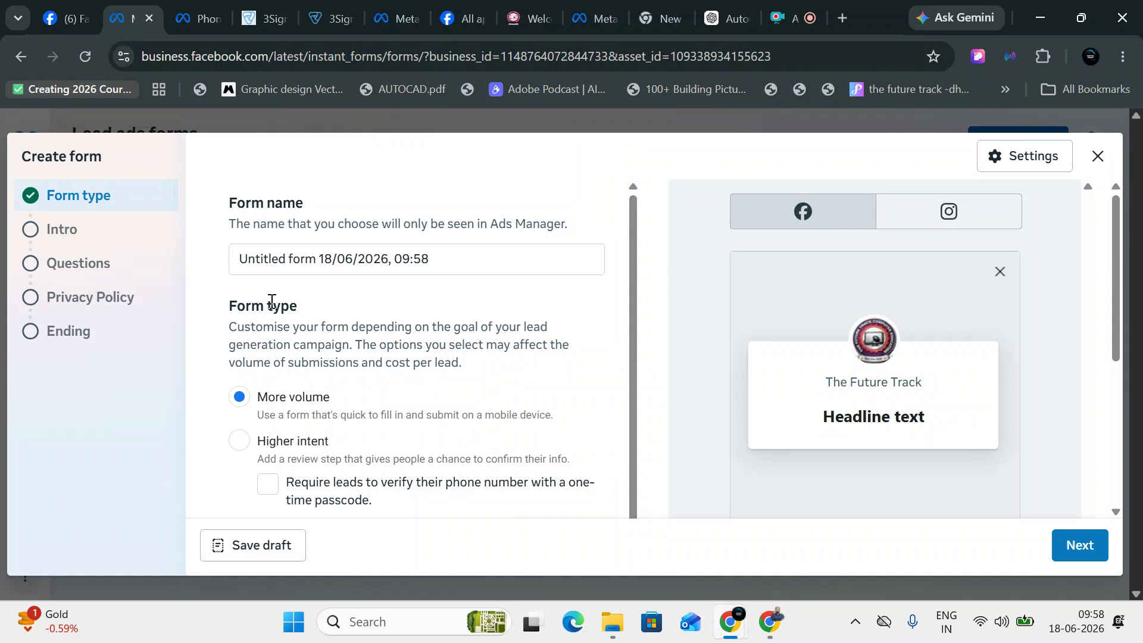
{"action": "left_click", "coordinate": [722, 19]}
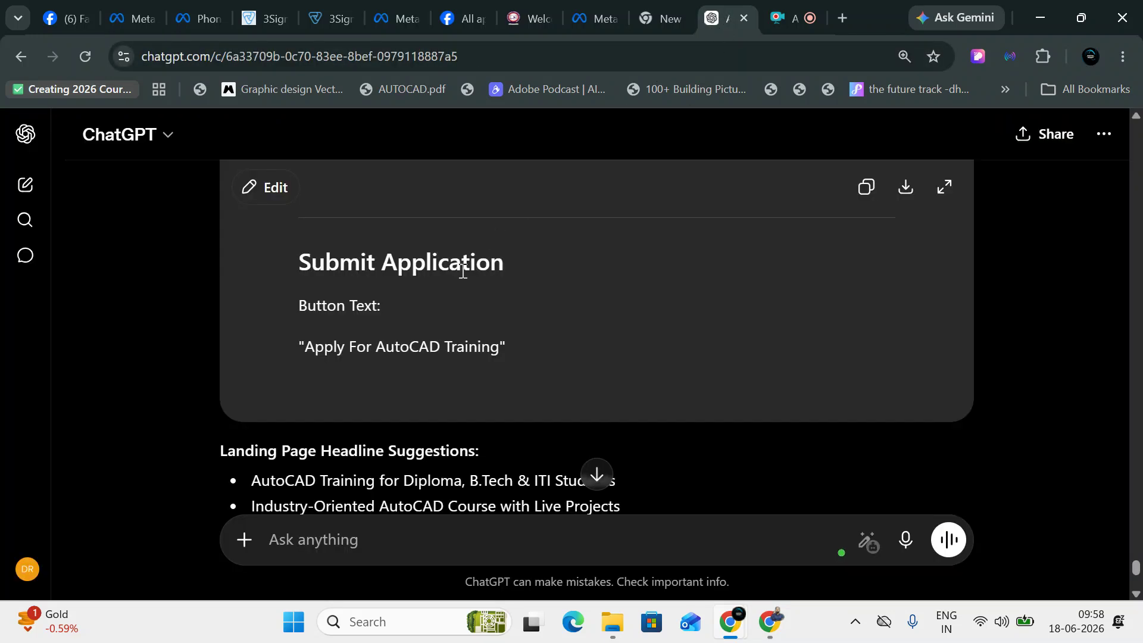
- Dictate a voice prompt to ChatGPT and send it
{"action": "scroll", "coordinate": [427, 262], "scroll_direction": "up", "scroll_amount": 15}
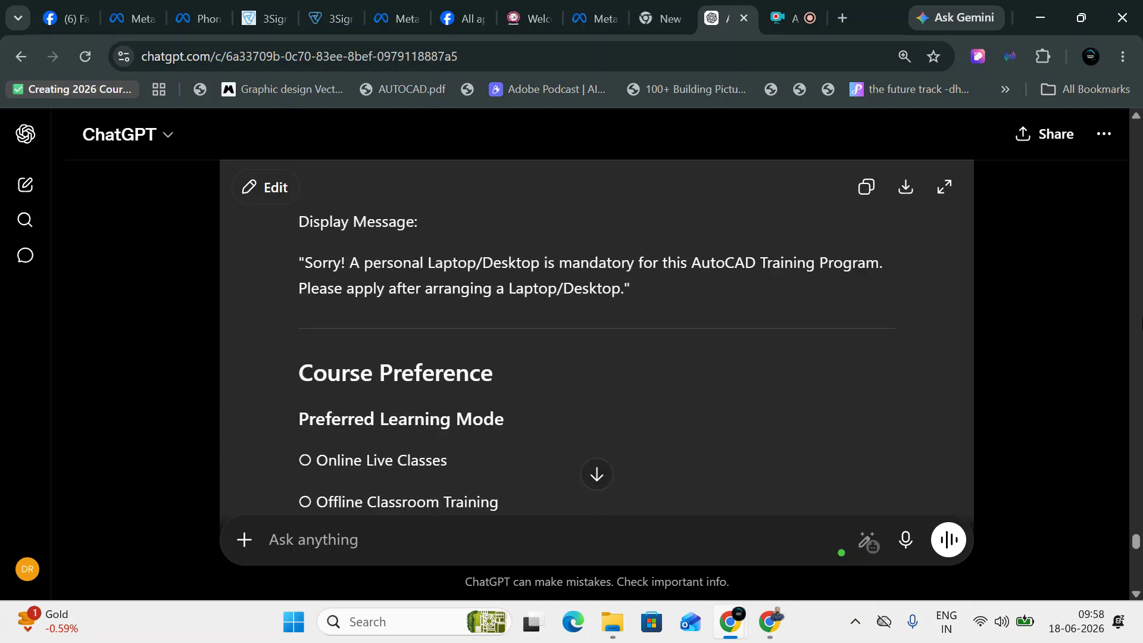
{"action": "left_click_drag", "start_coordinate": [1136, 542], "coordinate": [1117, 222]}
{"action": "scroll", "coordinate": [673, 293], "scroll_direction": "up", "scroll_amount": 20}
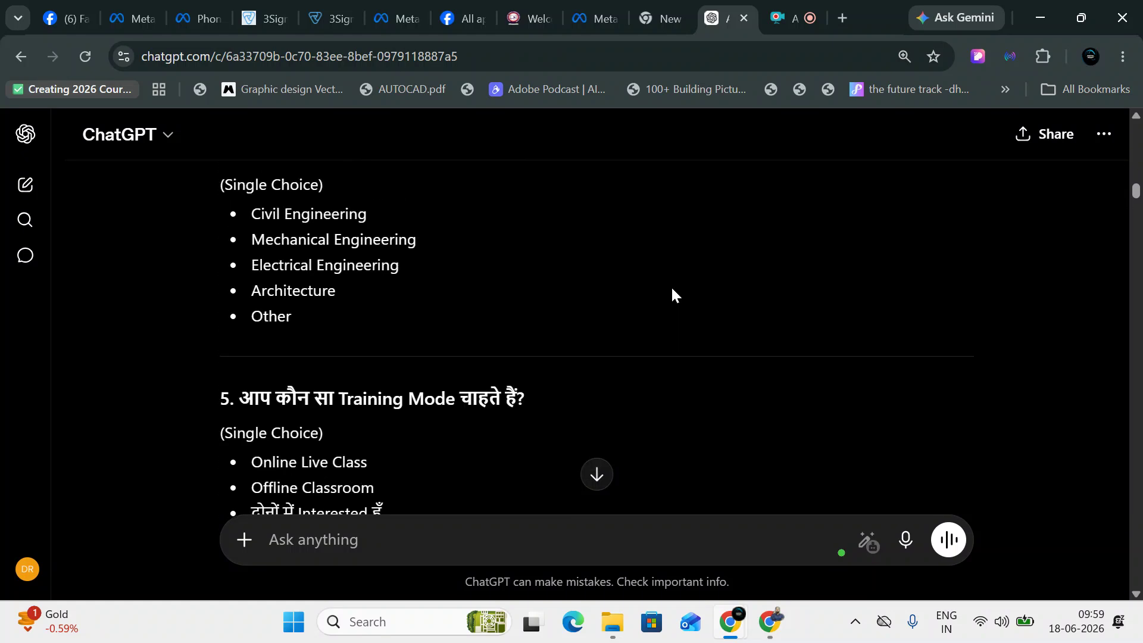
{"action": "scroll", "coordinate": [672, 292], "scroll_direction": "up", "scroll_amount": 5}
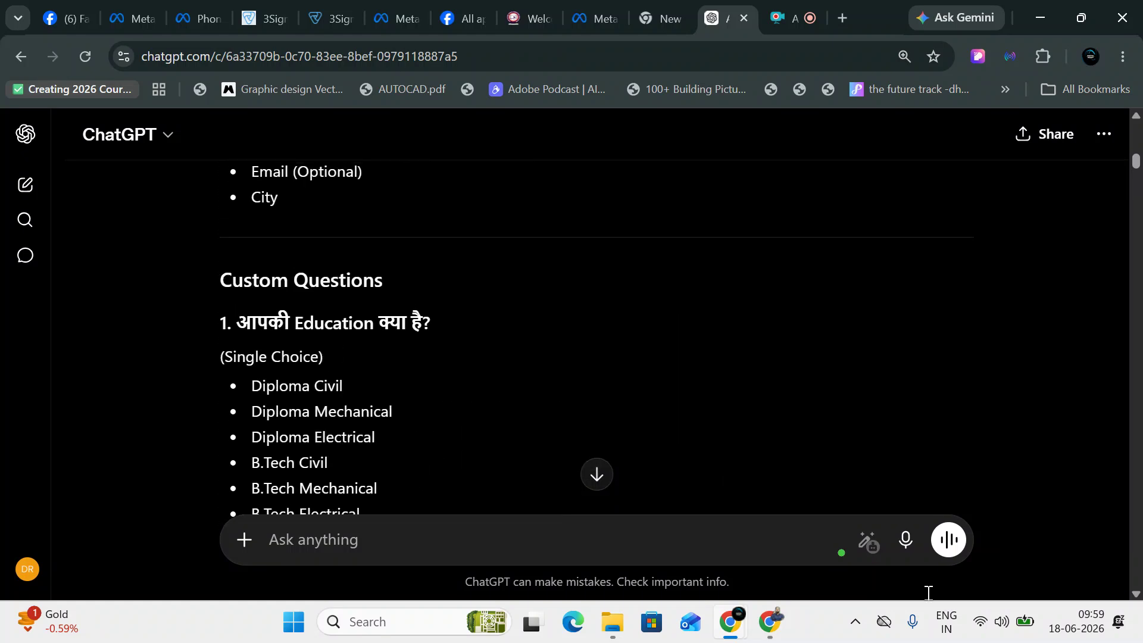
{"action": "left_click", "coordinate": [906, 541]}
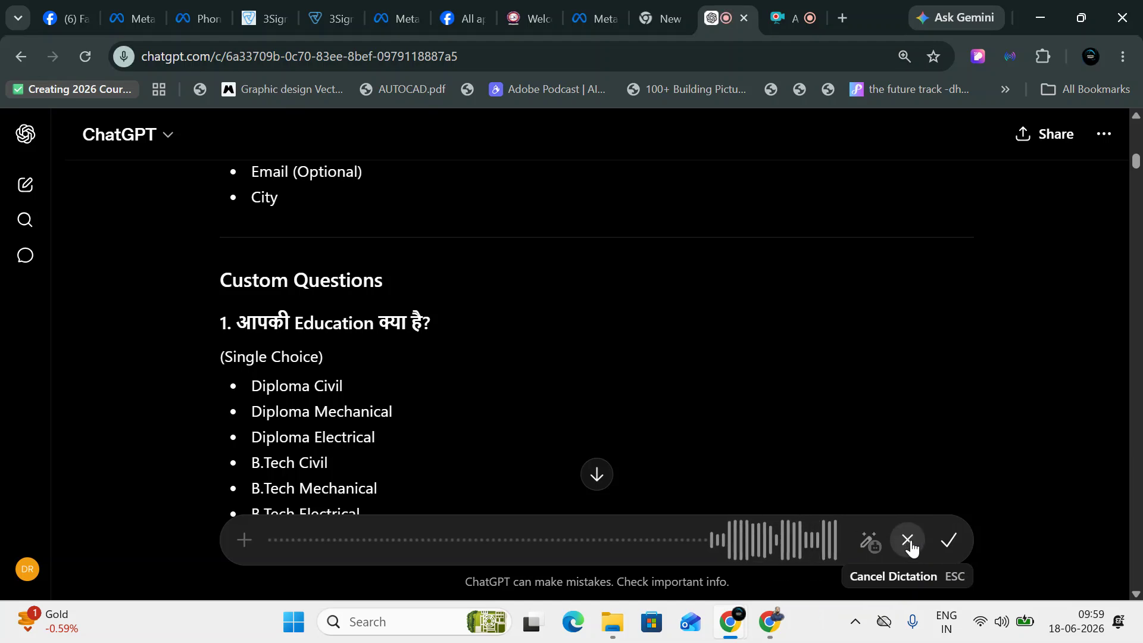
{"action": "left_click", "coordinate": [949, 542]}
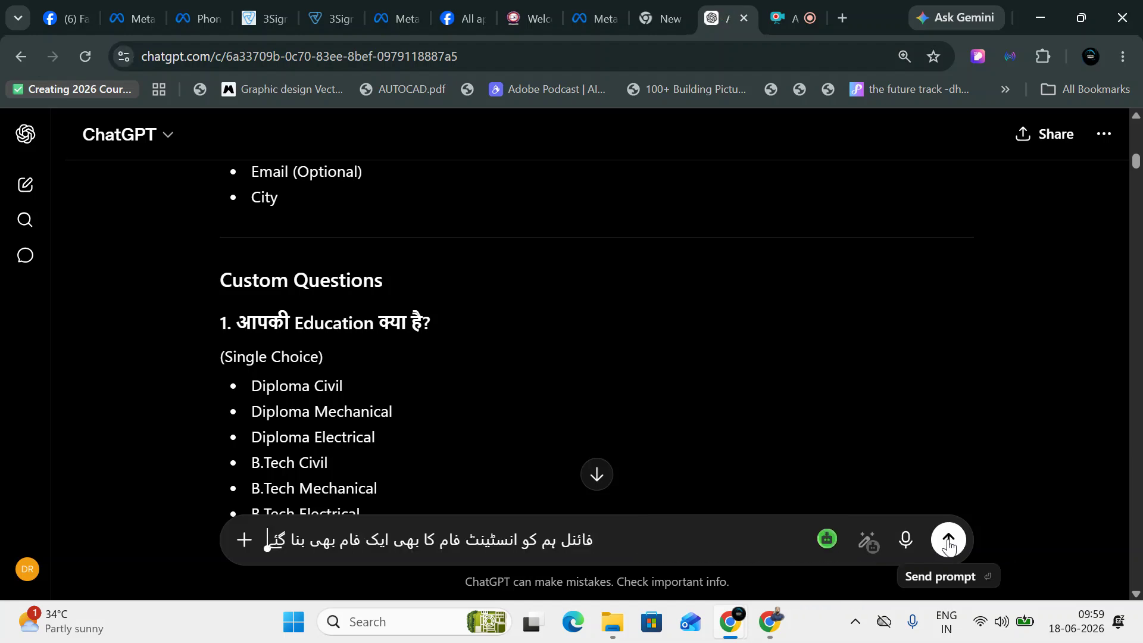
{"action": "left_click", "coordinate": [949, 542]}
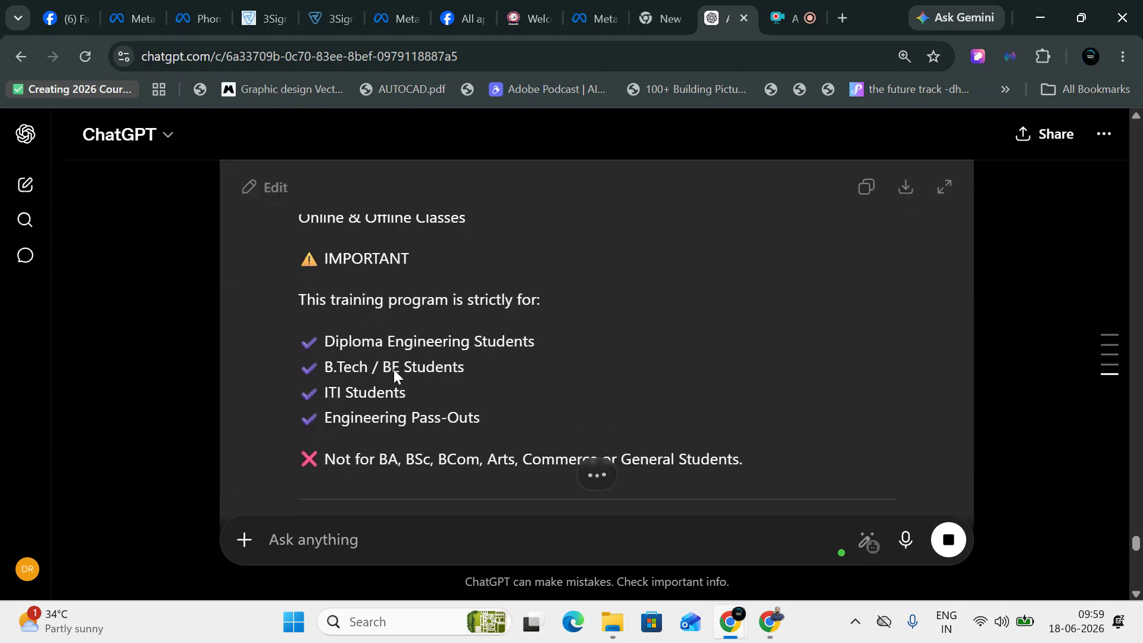
- Ask ChatGPT 'instant form banna hai facebook ka' and read its Higher Intent form layout
{"action": "left_click", "coordinate": [327, 525]}
{"action": "type", "text": "instant for"}
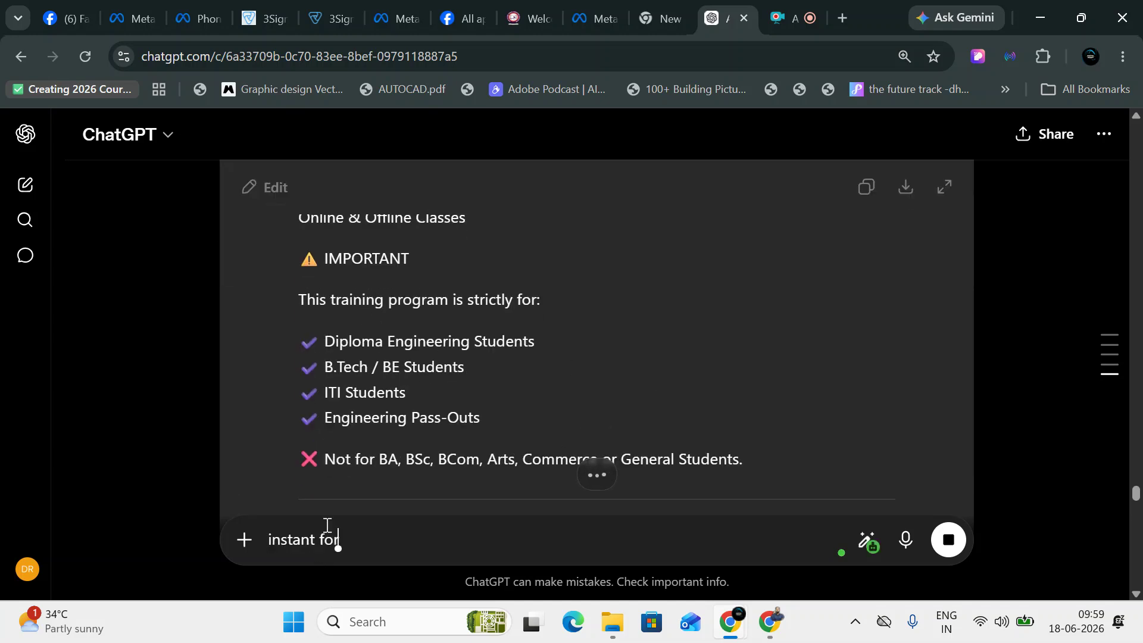
{"action": "type", "text": "m banna hai facebo"}
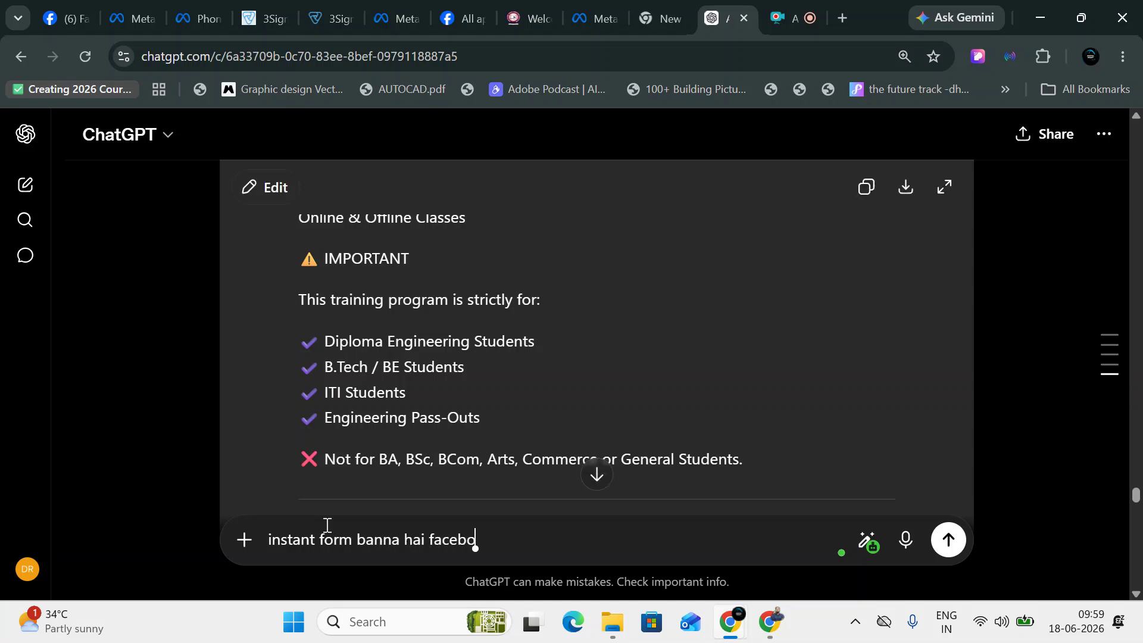
{"action": "type", "text": "ok ka"}
{"action": "key", "text": "Return"}
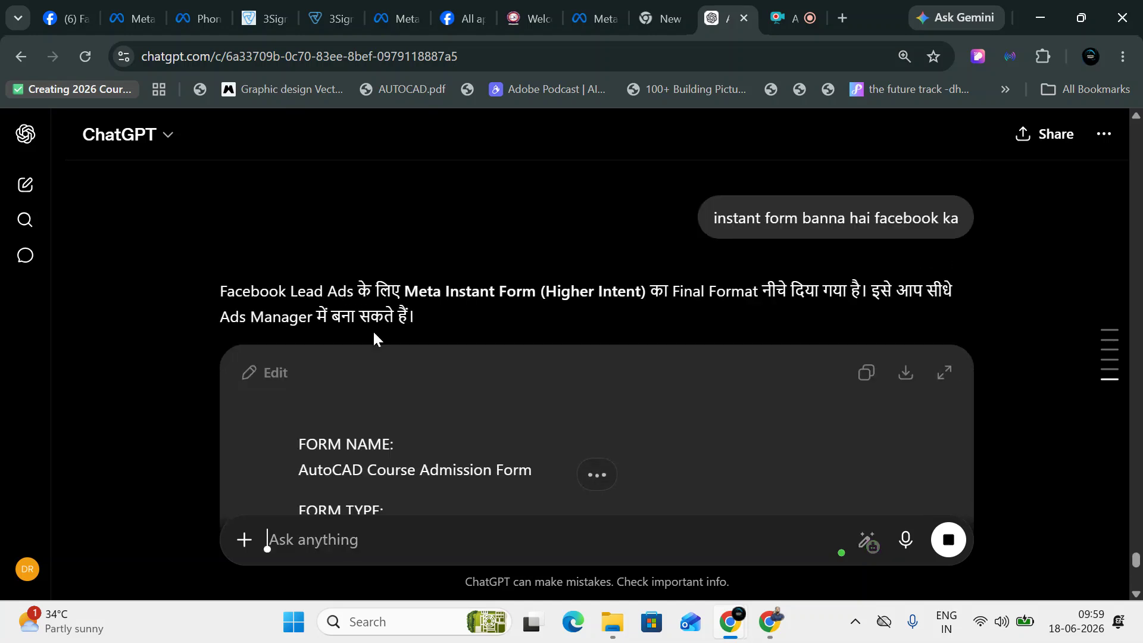
{"action": "scroll", "coordinate": [381, 346], "scroll_direction": "down", "scroll_amount": 3}
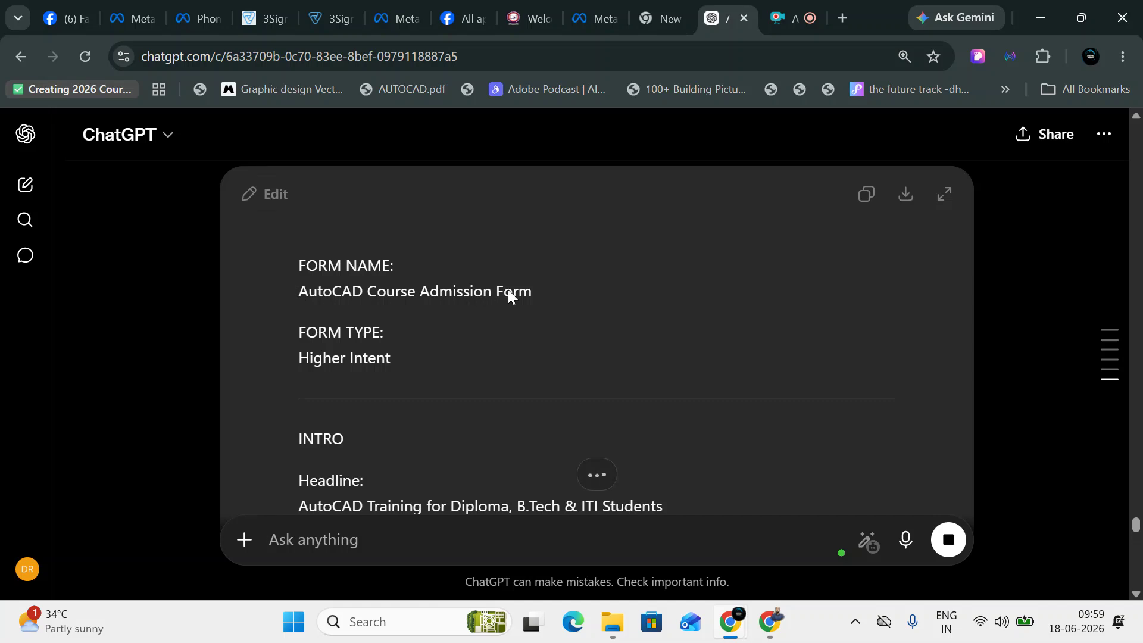
{"action": "scroll", "coordinate": [538, 327], "scroll_direction": "down", "scroll_amount": 15}
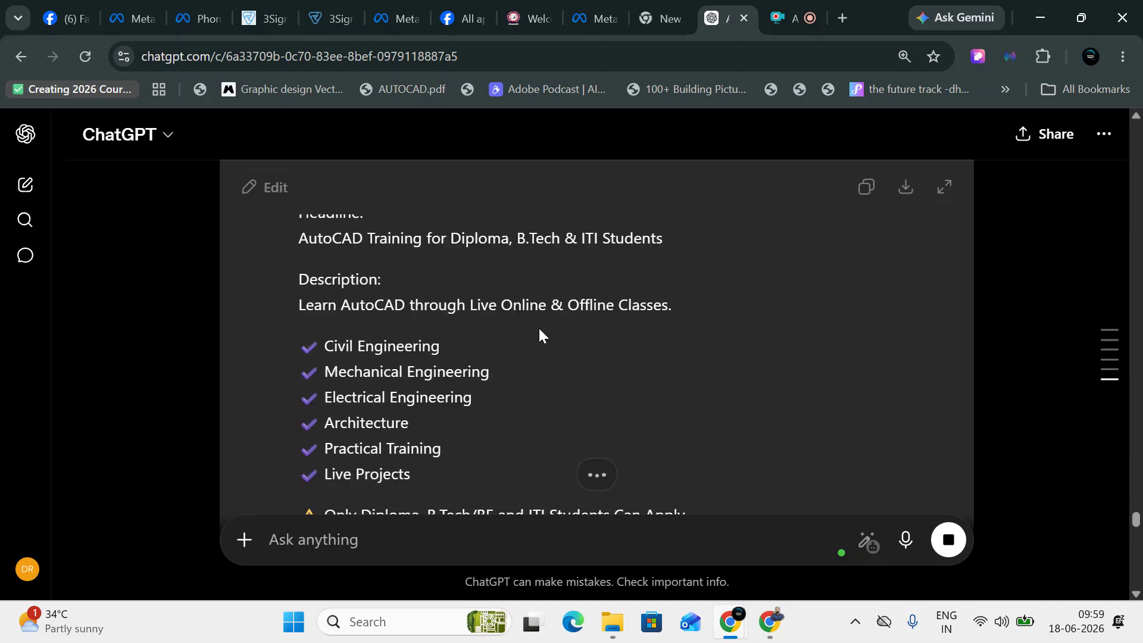
{"action": "scroll", "coordinate": [551, 398], "scroll_direction": "down", "scroll_amount": 14}
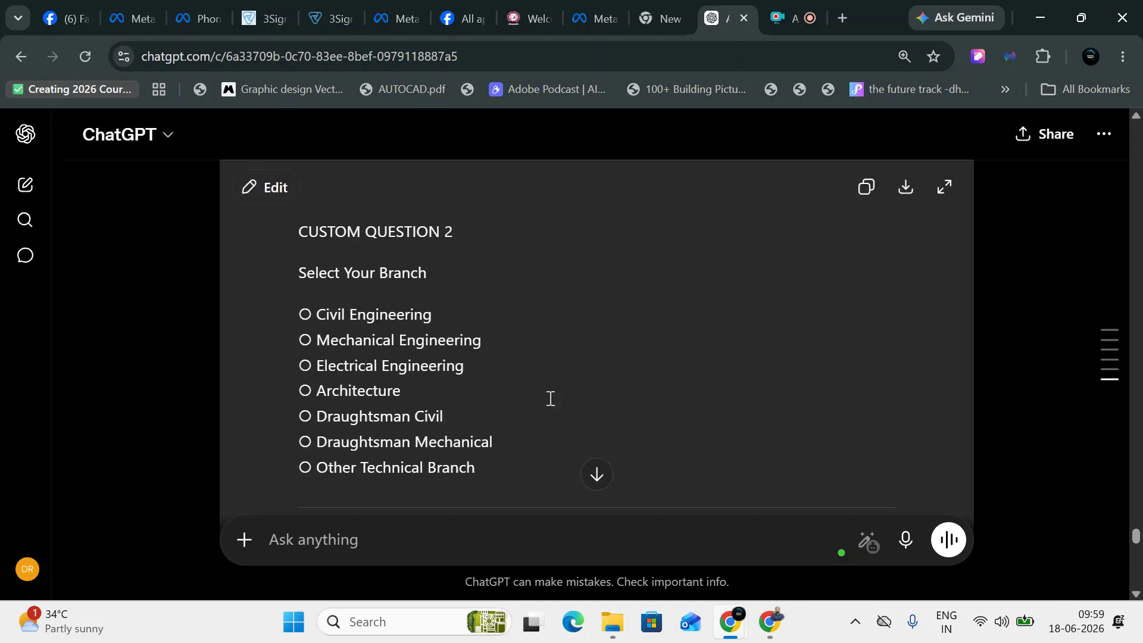
{"action": "scroll", "coordinate": [550, 398], "scroll_direction": "down", "scroll_amount": 12}
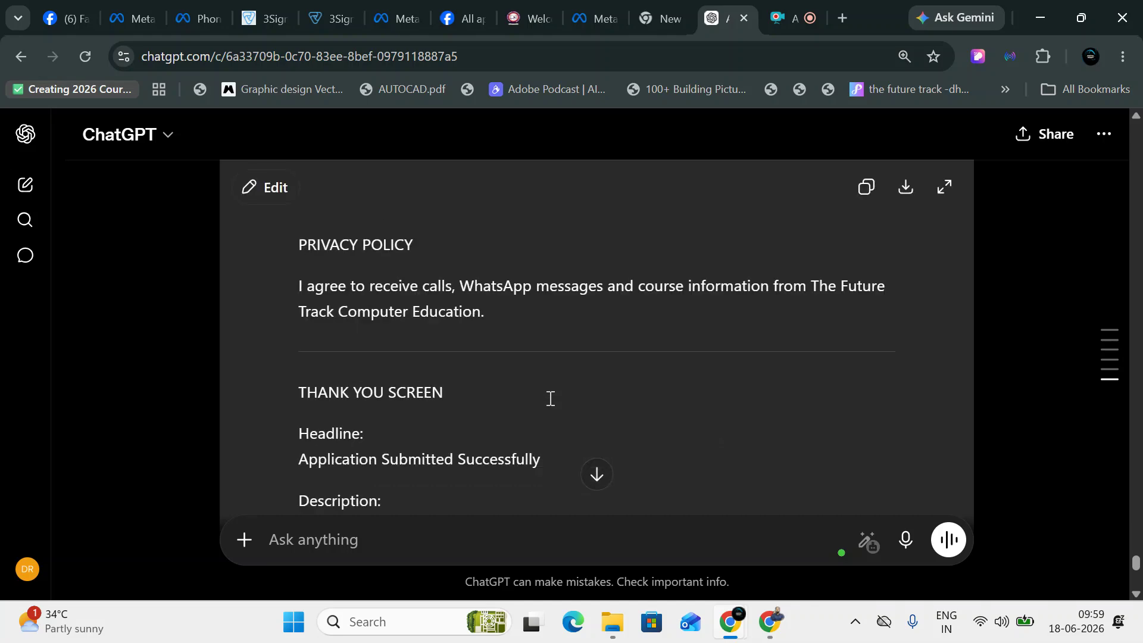
{"action": "scroll", "coordinate": [549, 400], "scroll_direction": "up", "scroll_amount": 4}
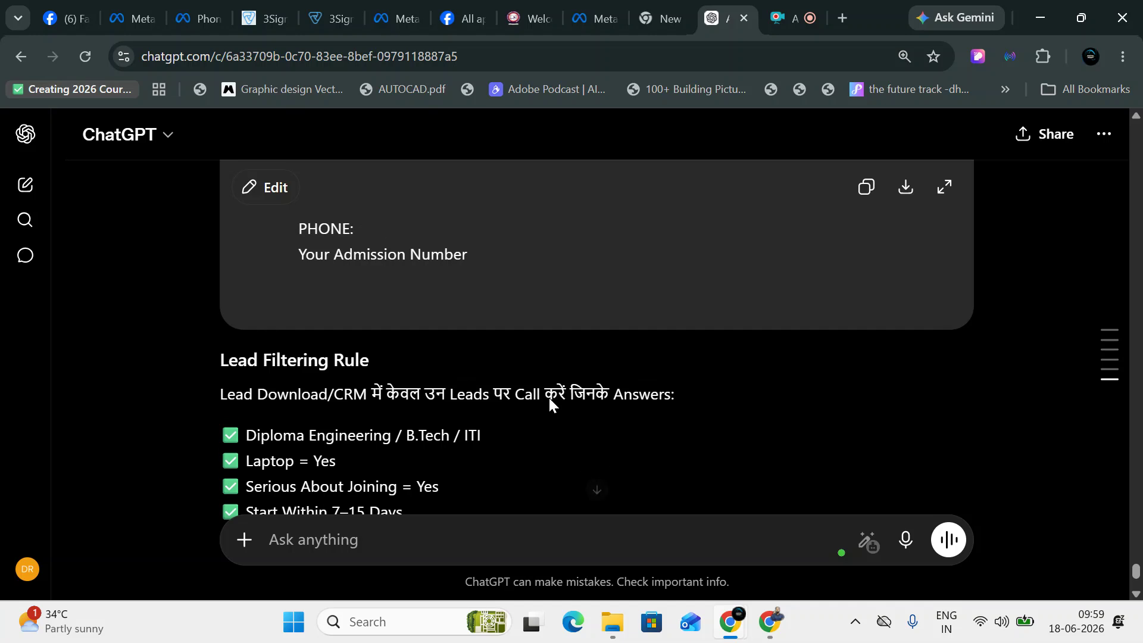
{"action": "scroll", "coordinate": [545, 396], "scroll_direction": "down", "scroll_amount": 2}
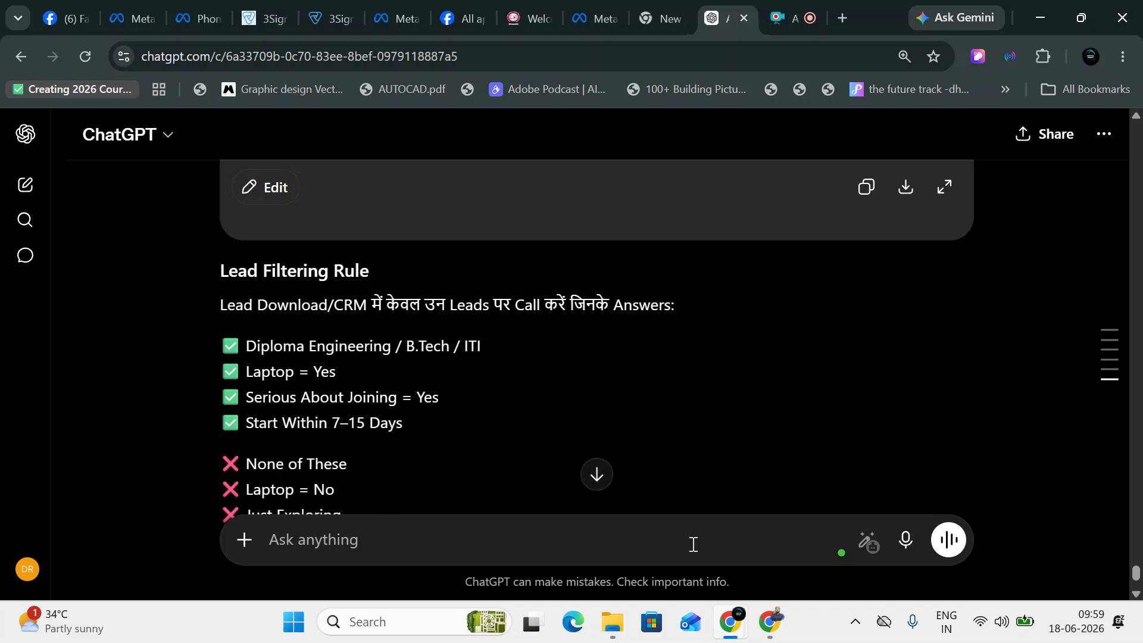
{"action": "left_click", "coordinate": [769, 621]}
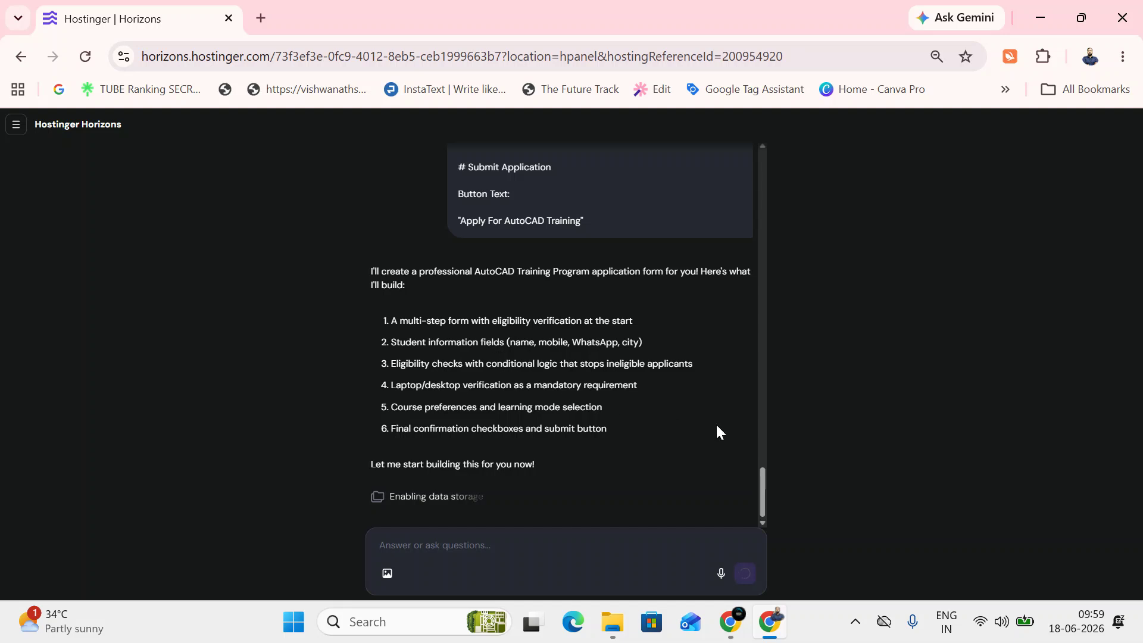
- Copy the six-item build plan list and paste it into the Horizons chat box
{"action": "scroll", "coordinate": [605, 312], "scroll_direction": "up", "scroll_amount": 4}
{"action": "scroll", "coordinate": [571, 387], "scroll_direction": "down", "scroll_amount": 4}
{"action": "left_click_drag", "start_coordinate": [612, 430], "coordinate": [367, 318]}
{"action": "right_click", "coordinate": [419, 337]}
{"action": "left_click", "coordinate": [441, 360]}
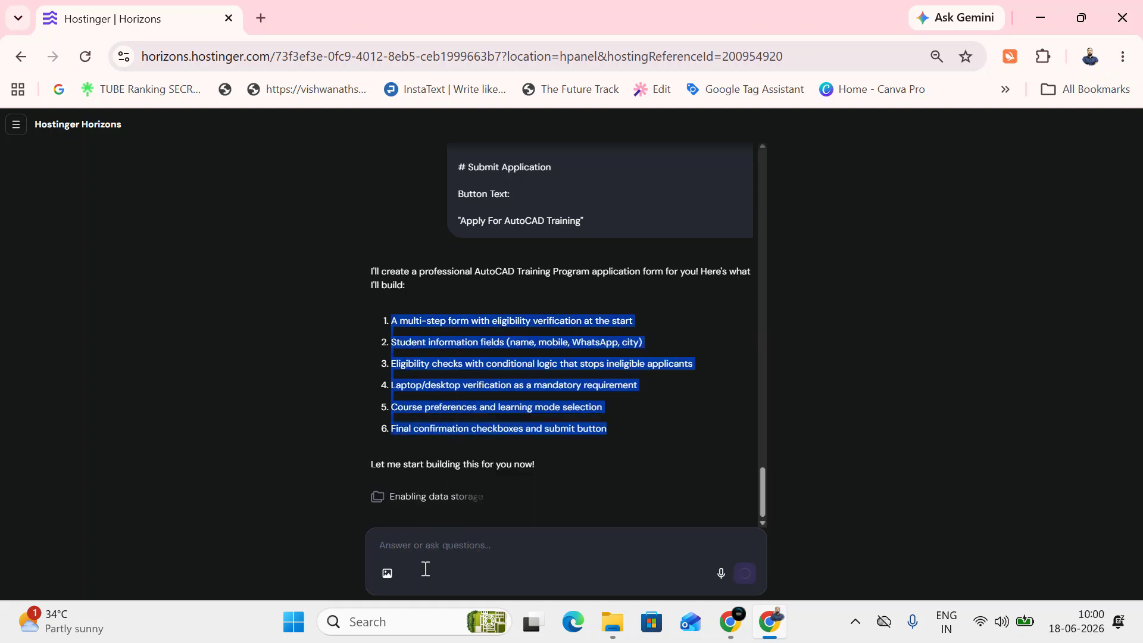
{"action": "left_click", "coordinate": [419, 563]}
{"action": "key", "text": "ctrl+v"}
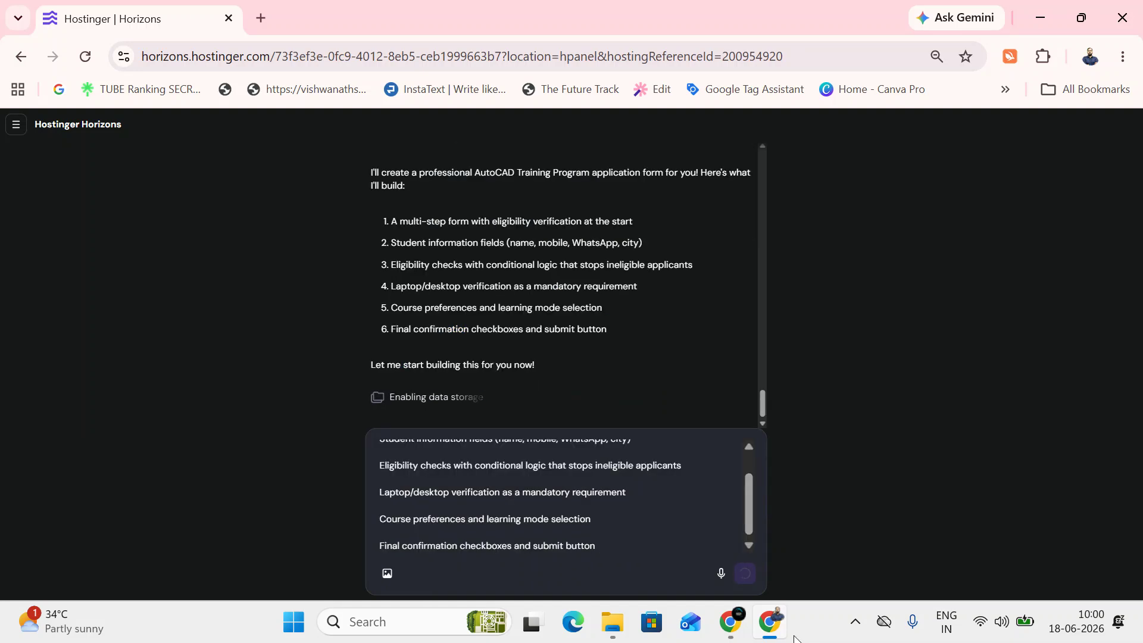
- Switch to the ChatGPT window's second 3Sigma tab showing the failed WABA Info page
{"action": "mouse_move", "coordinate": [722, 623]}
{"action": "left_click", "coordinate": [637, 516]}
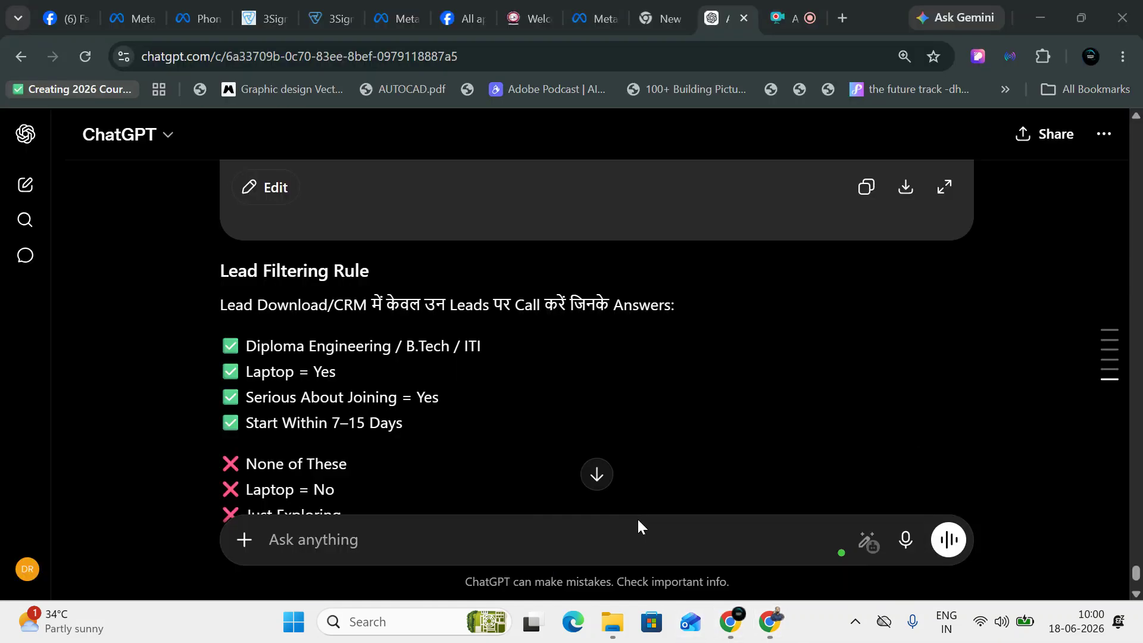
{"action": "left_click", "coordinate": [278, 11]}
{"action": "left_click", "coordinate": [324, 13]}
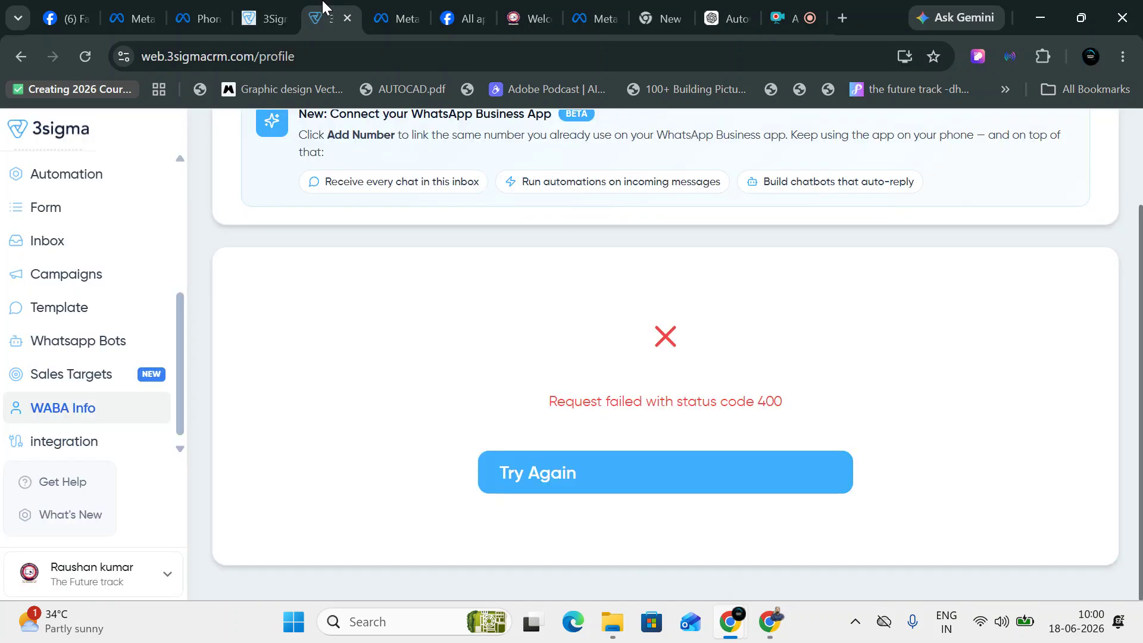
- Open the 3Sigma Webhook details under Integrations, find its webhook URL, and return to Horizons
{"action": "left_click", "coordinate": [88, 439]}
{"action": "scroll", "coordinate": [464, 403], "scroll_direction": "down", "scroll_amount": 3}
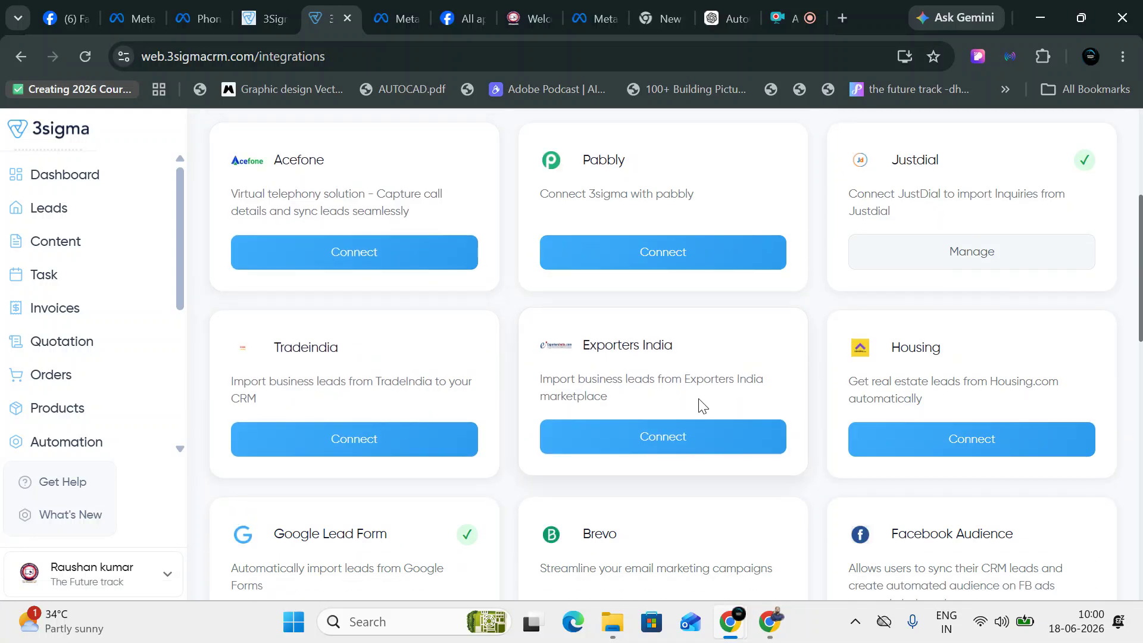
{"action": "scroll", "coordinate": [651, 426], "scroll_direction": "down", "scroll_amount": 3}
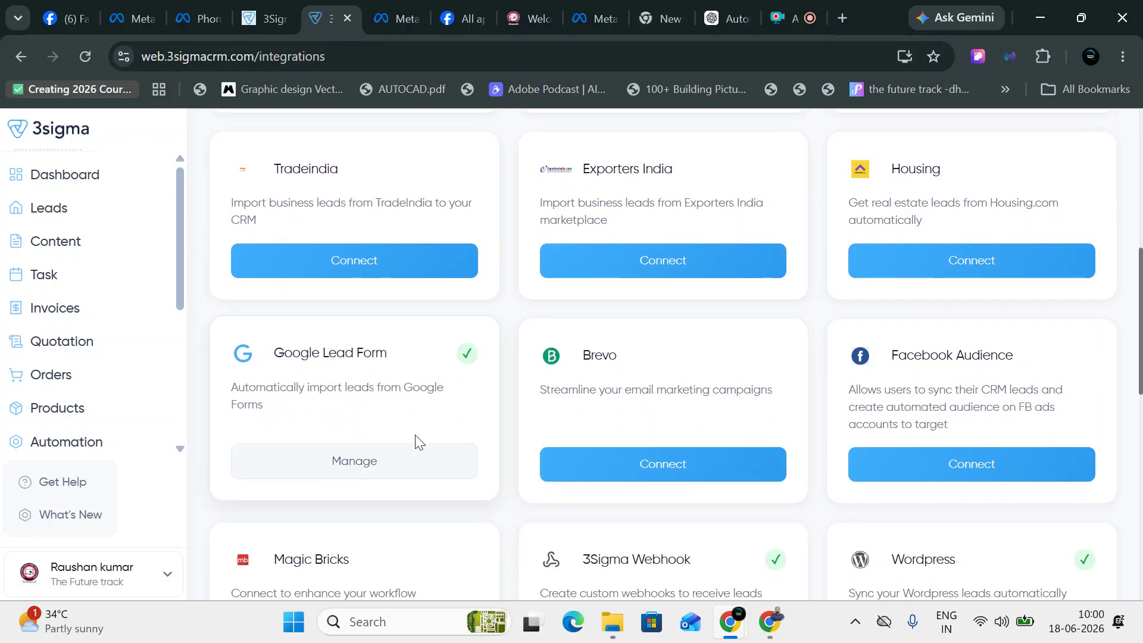
{"action": "scroll", "coordinate": [709, 387], "scroll_direction": "up", "scroll_amount": 8}
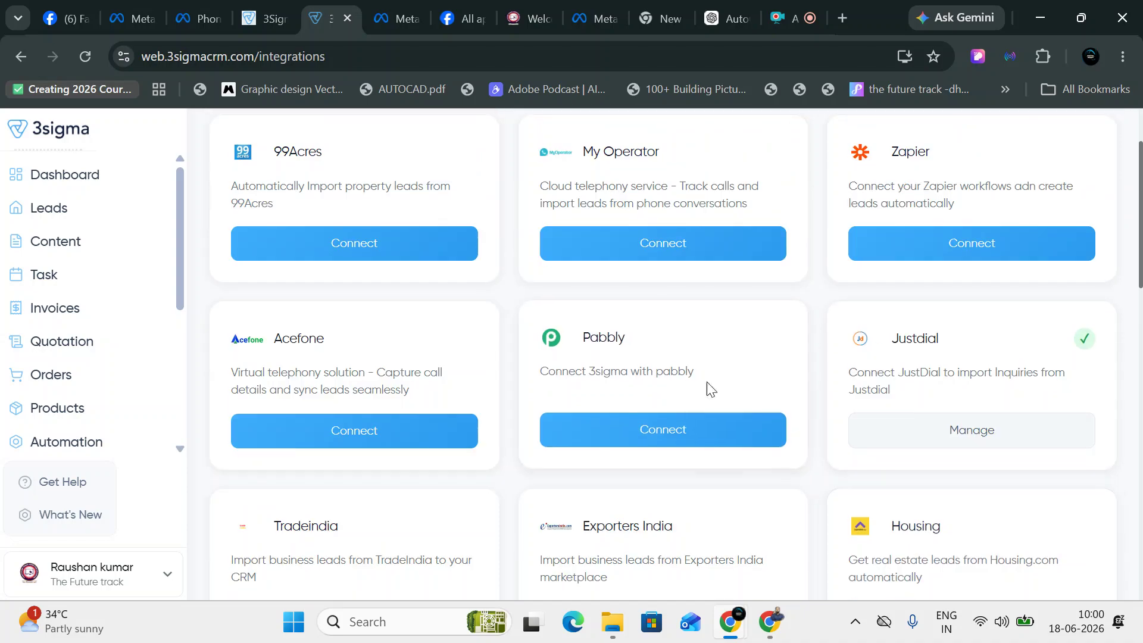
{"action": "scroll", "coordinate": [674, 369], "scroll_direction": "down", "scroll_amount": 8}
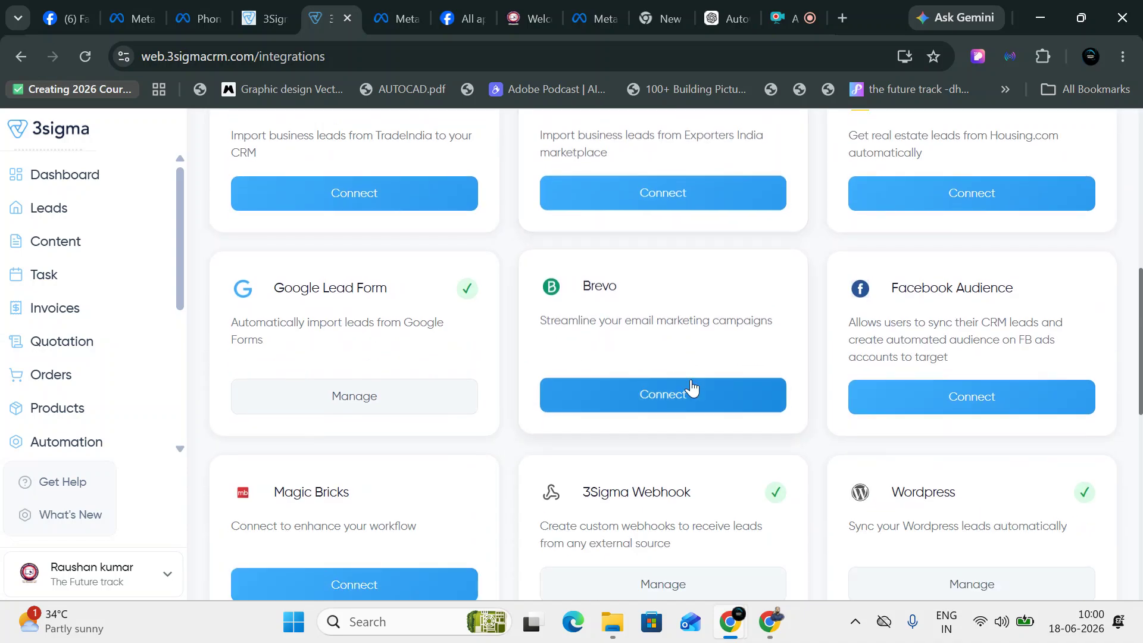
{"action": "scroll", "coordinate": [697, 386], "scroll_direction": "down", "scroll_amount": 3}
{"action": "left_click", "coordinate": [682, 318]}
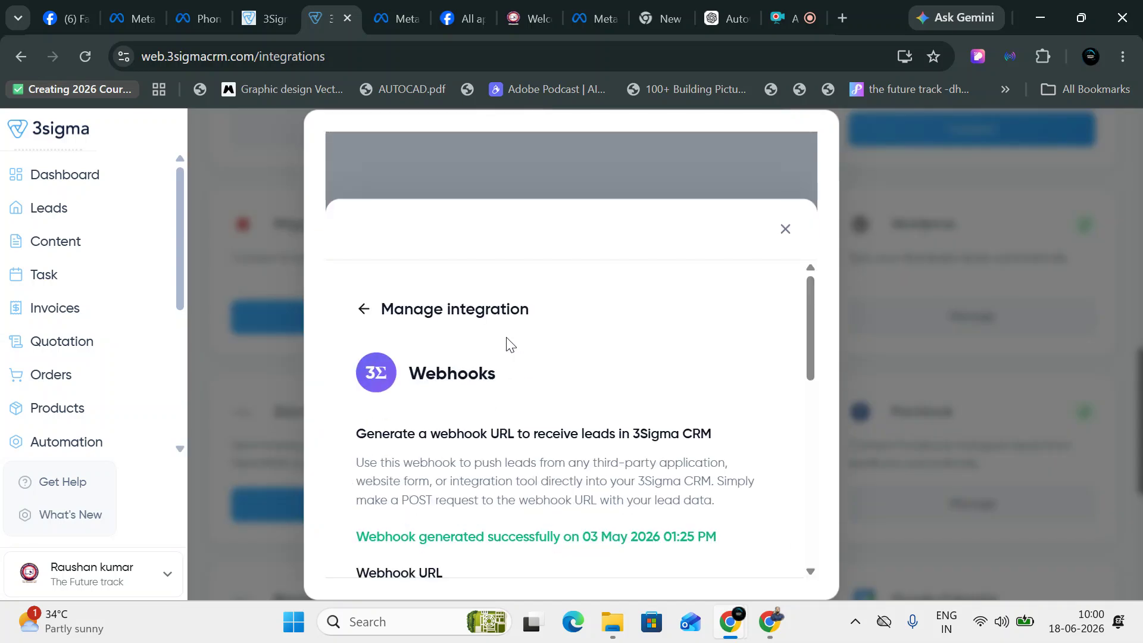
{"action": "scroll", "coordinate": [564, 366], "scroll_direction": "down", "scroll_amount": 4}
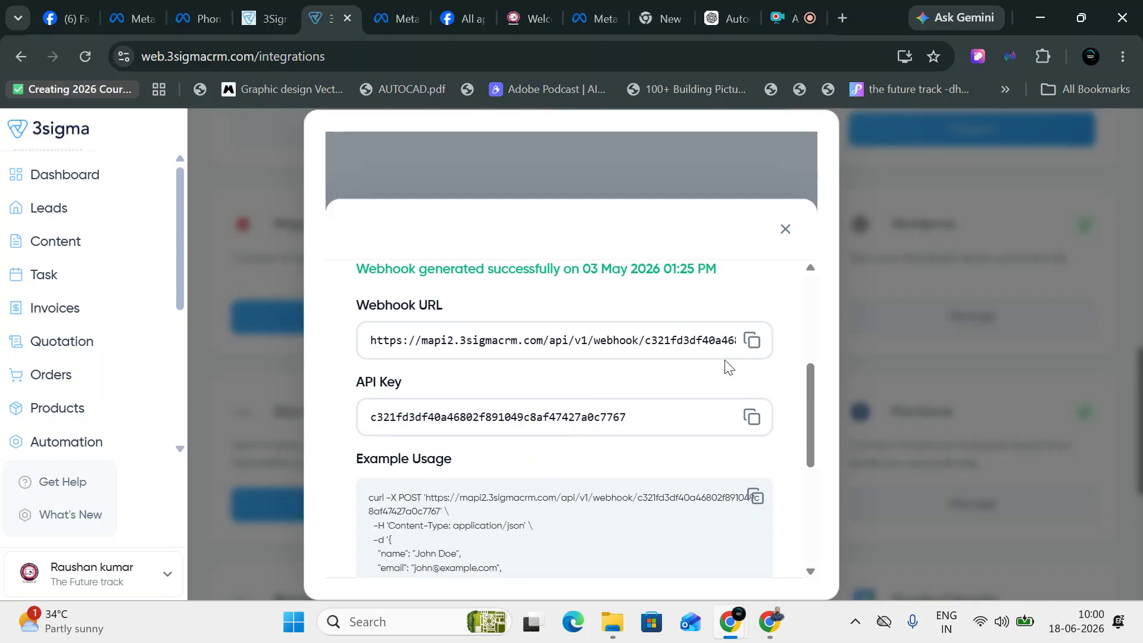
{"action": "left_click", "coordinate": [769, 621]}
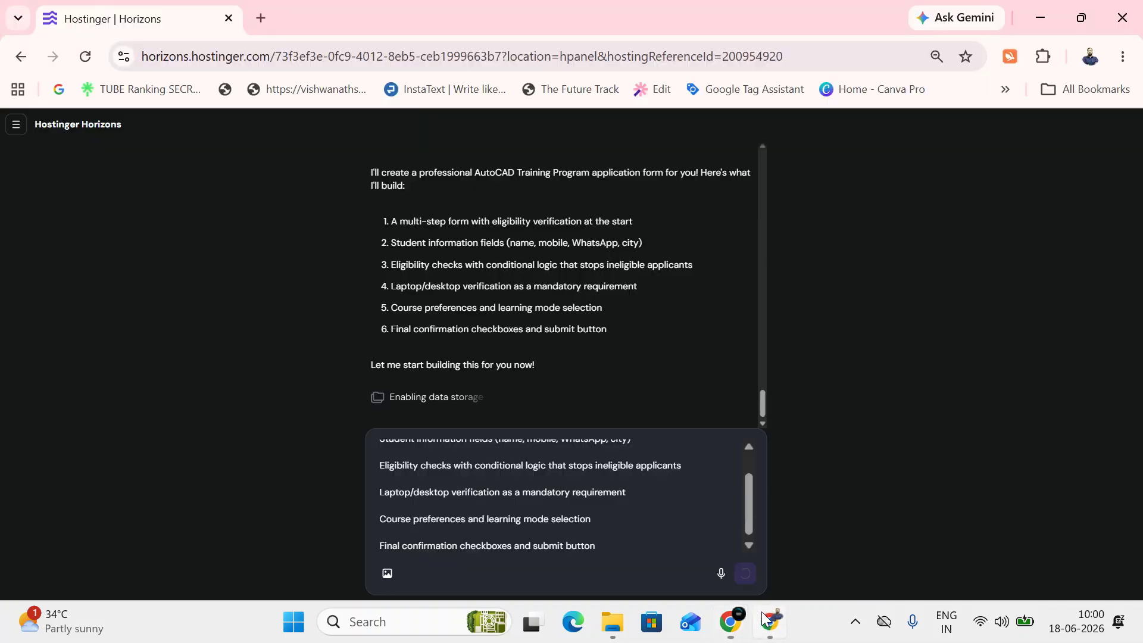
- Add 'if any student fill the form' with the CRM webhook URL and API key to the request
{"action": "type", "text": "if any student fi"}
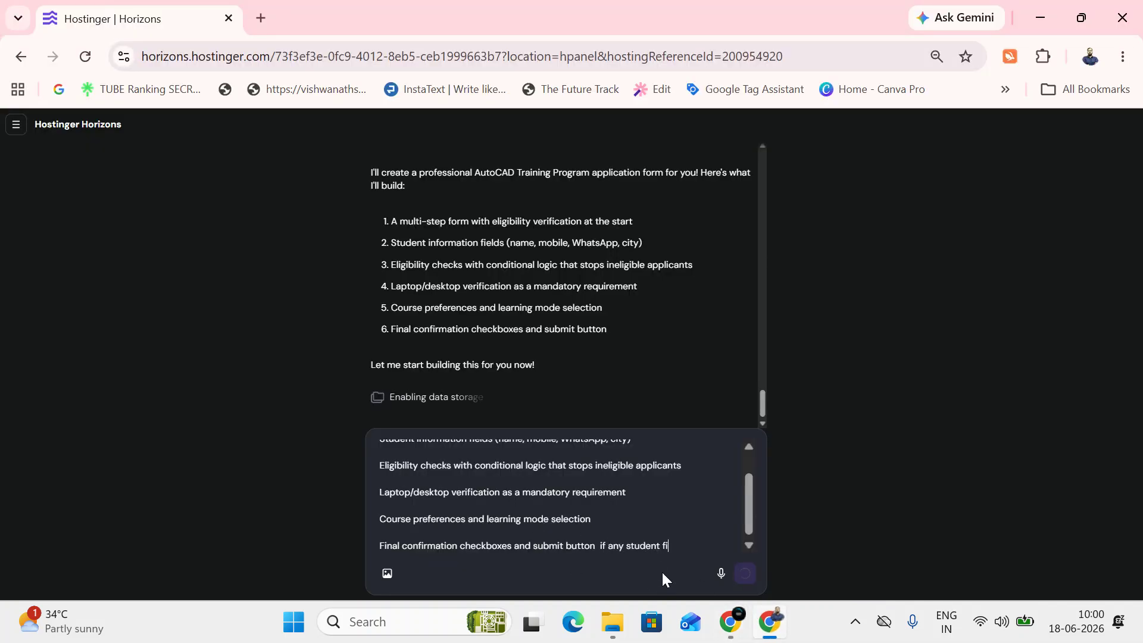
{"action": "type", "text": "ll the form"}
{"action": "key", "text": "alt+Tab"}
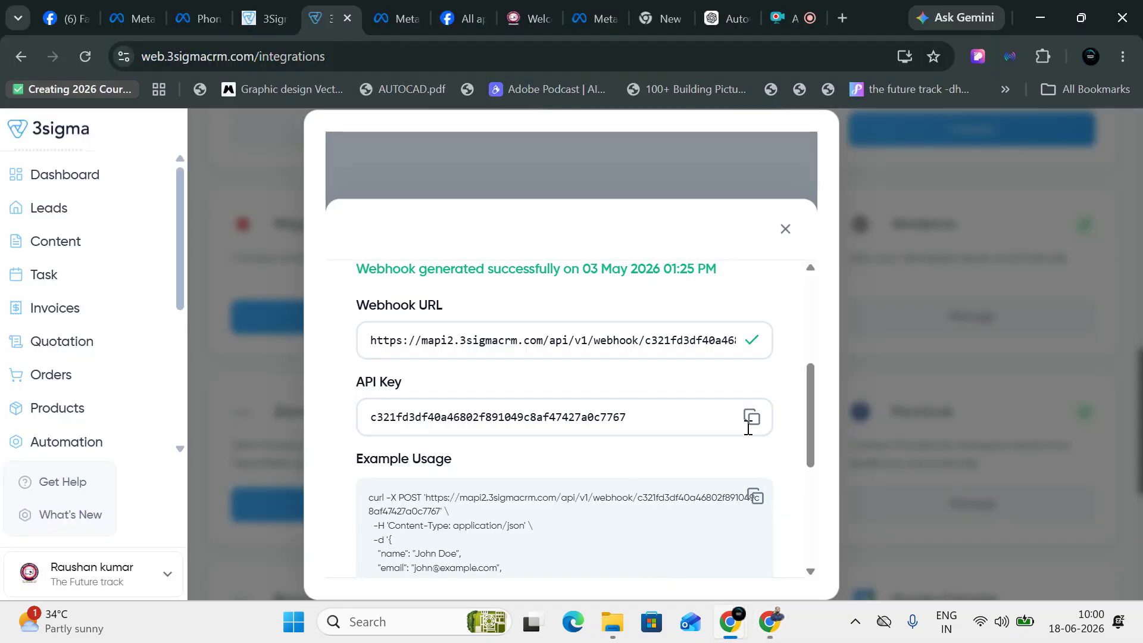
{"action": "left_click", "coordinate": [751, 417]}
{"action": "key", "text": "alt+Tab"}
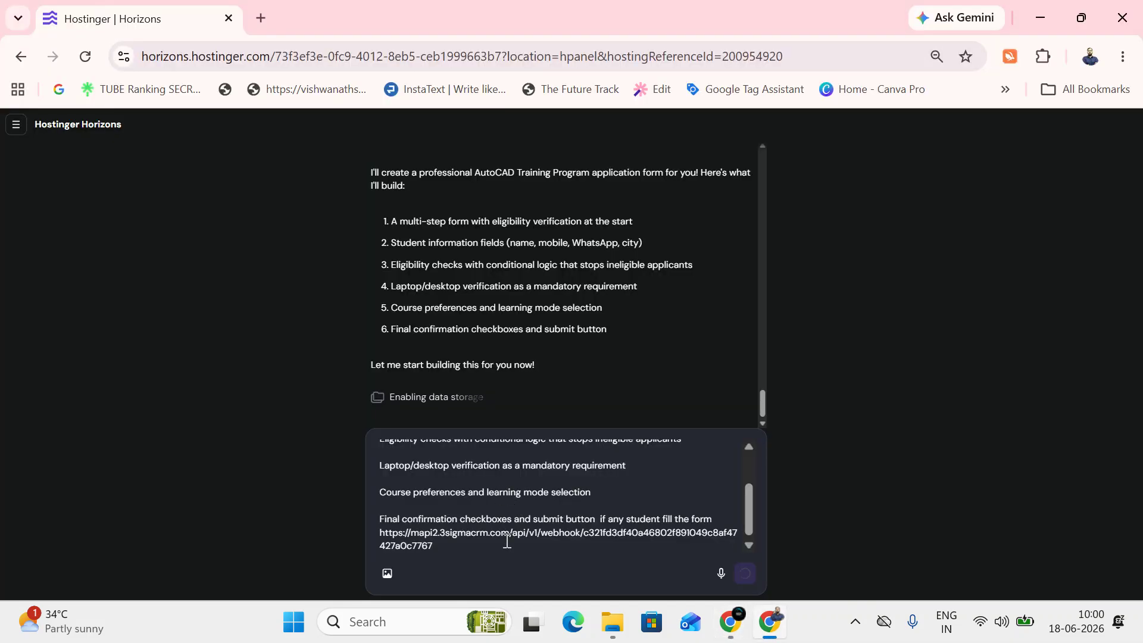
{"action": "key", "text": "ctrl+v"}
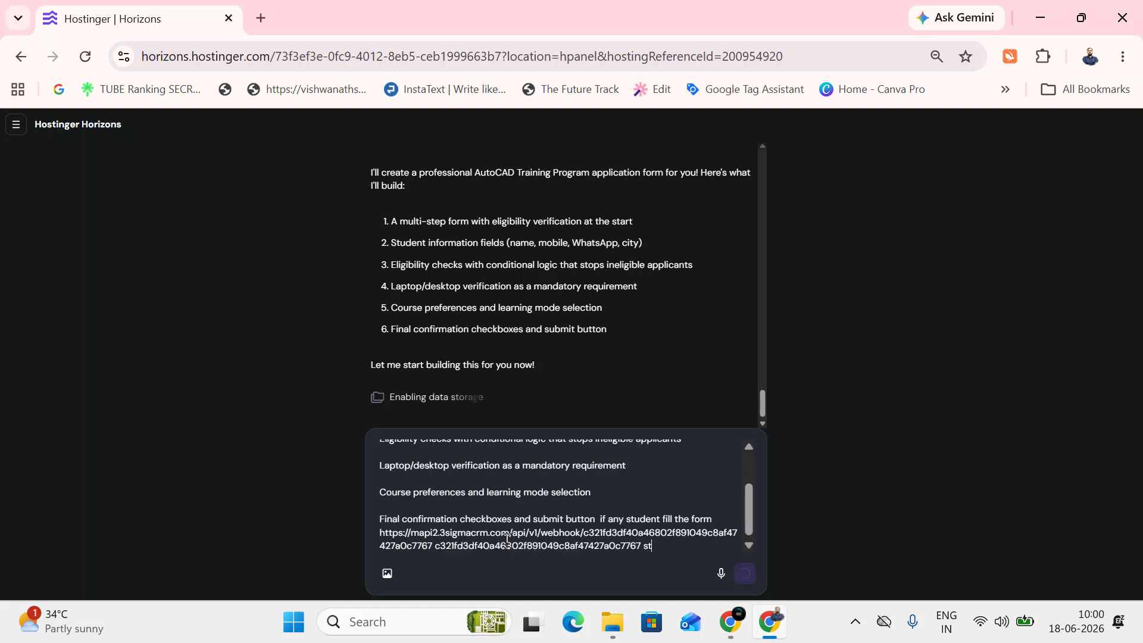
- Finish the request with 'store in crm' and go back to the 3sigma CRM window
{"action": "type", "text": "store in i"}
{"action": "key", "text": "BackSpace"}
{"action": "scroll", "coordinate": [494, 375], "scroll_direction": "up", "scroll_amount": 1}
{"action": "scroll", "coordinate": [508, 357], "scroll_direction": "down", "scroll_amount": 1}
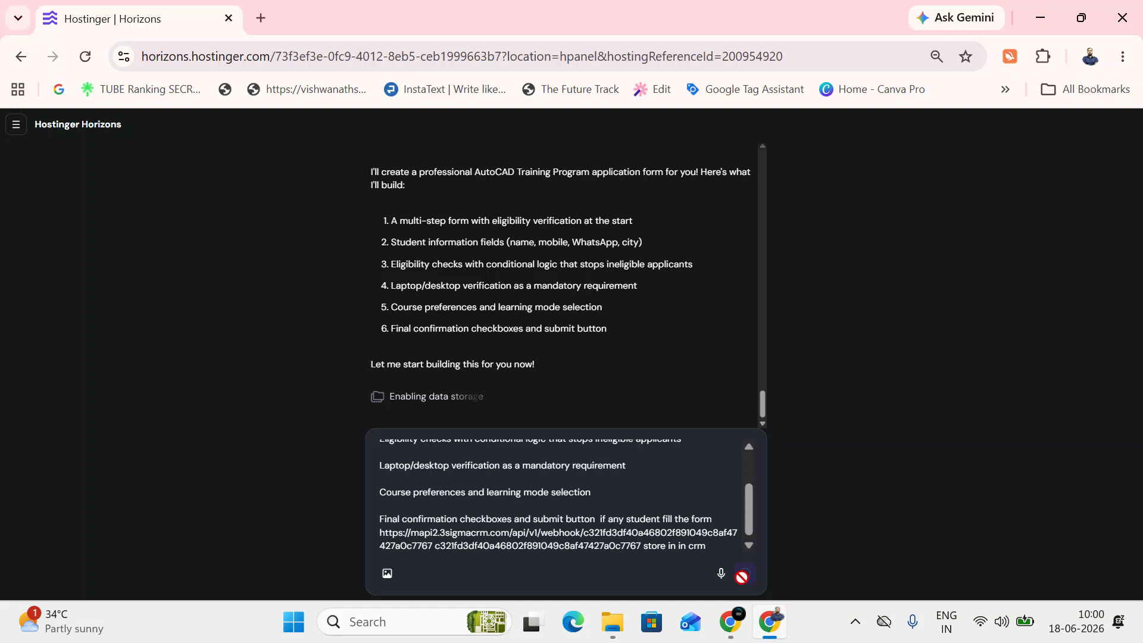
{"action": "mouse_move", "coordinate": [736, 616]}
{"action": "left_click", "coordinate": [701, 589]}
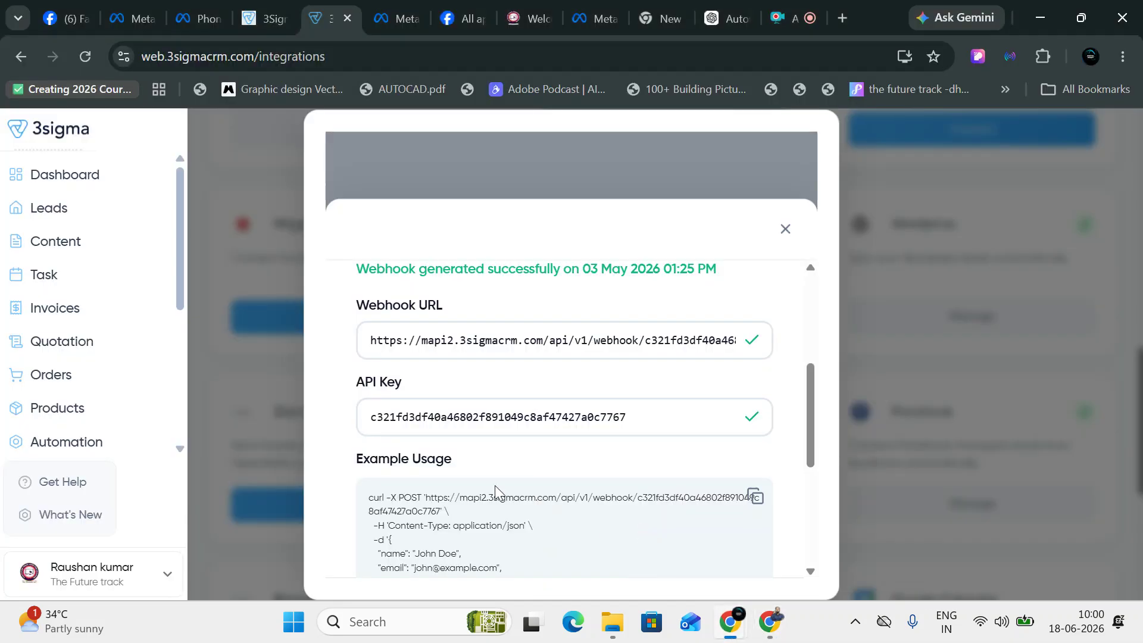
- Close the CRM webhook details and check the WhatsApp flow and Meta lead form tabs before ChatGPT
{"action": "left_click", "coordinate": [787, 230]}
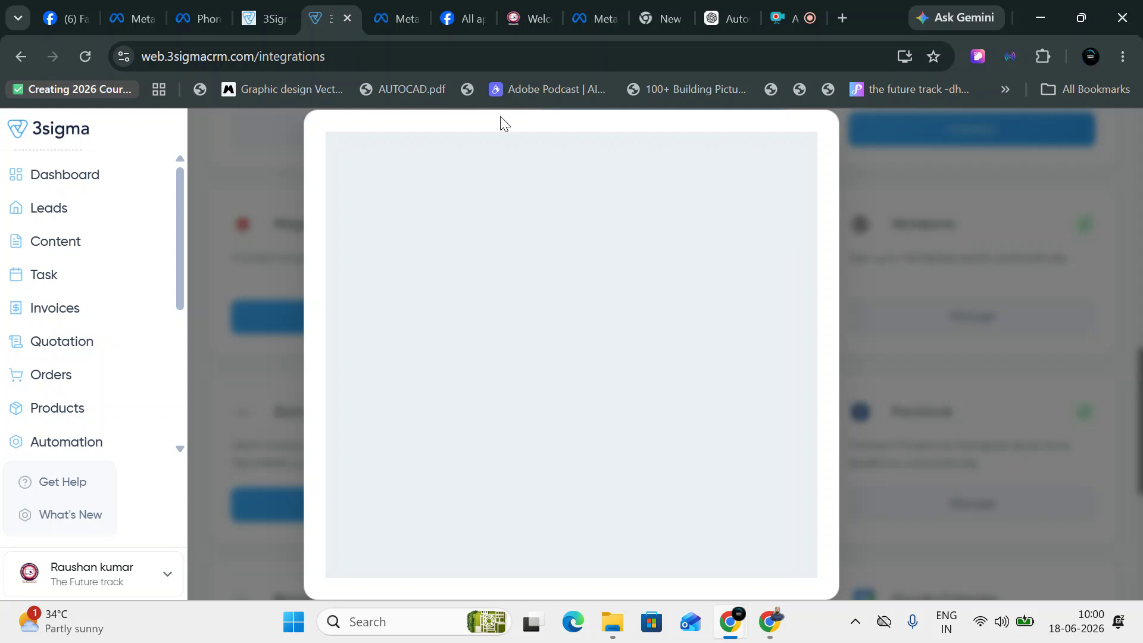
{"action": "left_click", "coordinate": [200, 18]}
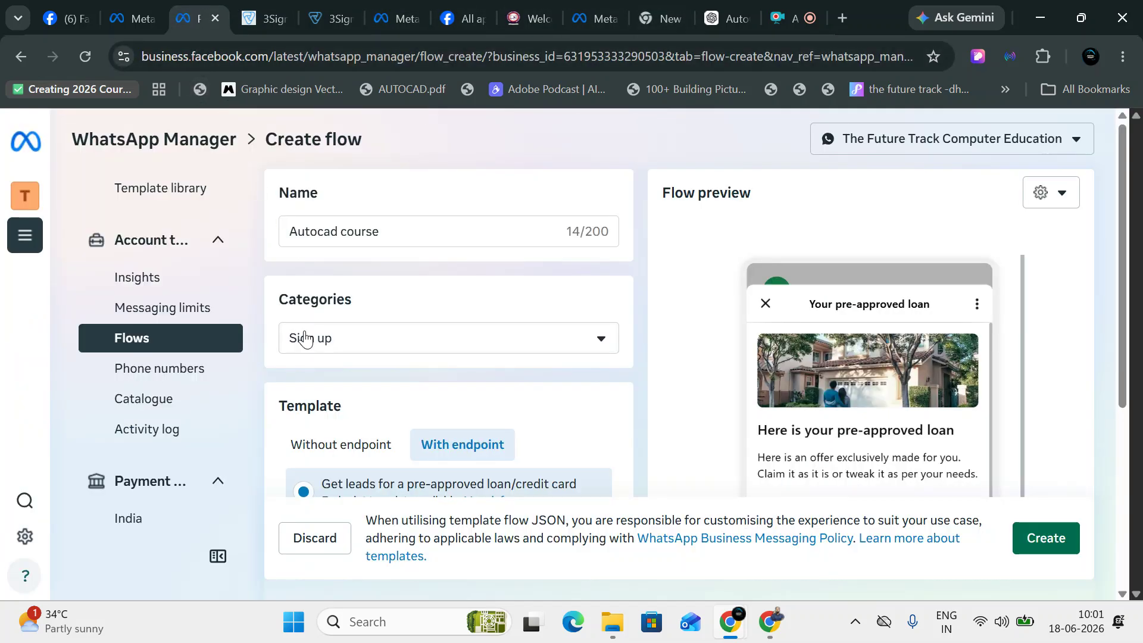
{"action": "left_click", "coordinate": [119, 18]}
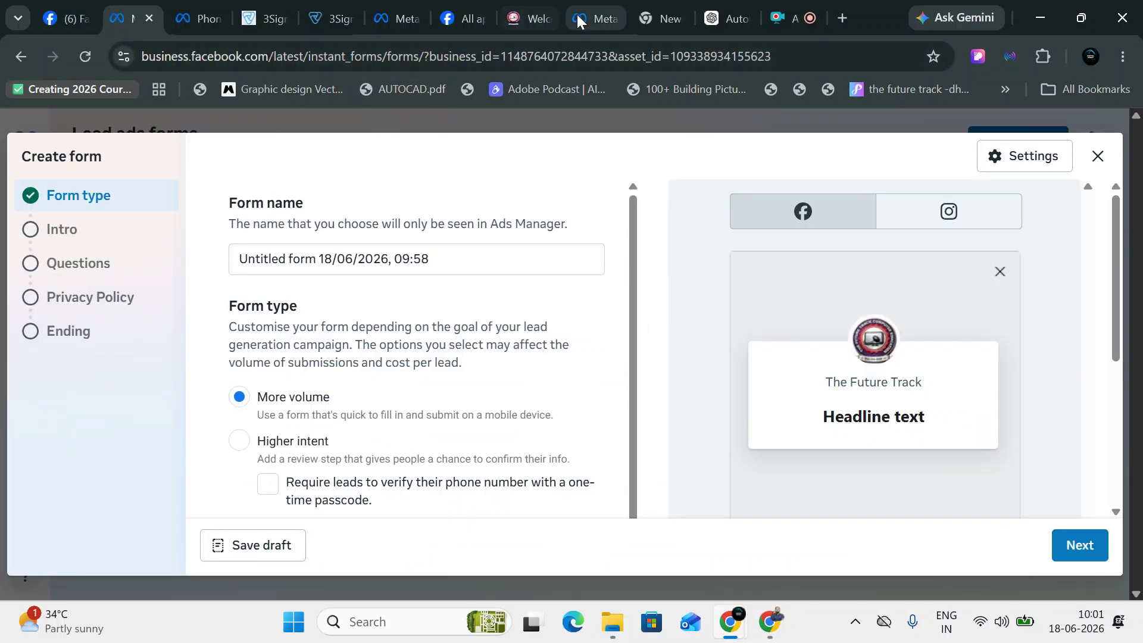
{"action": "left_click", "coordinate": [718, 17]}
{"action": "scroll", "coordinate": [429, 313], "scroll_direction": "up", "scroll_amount": 15}
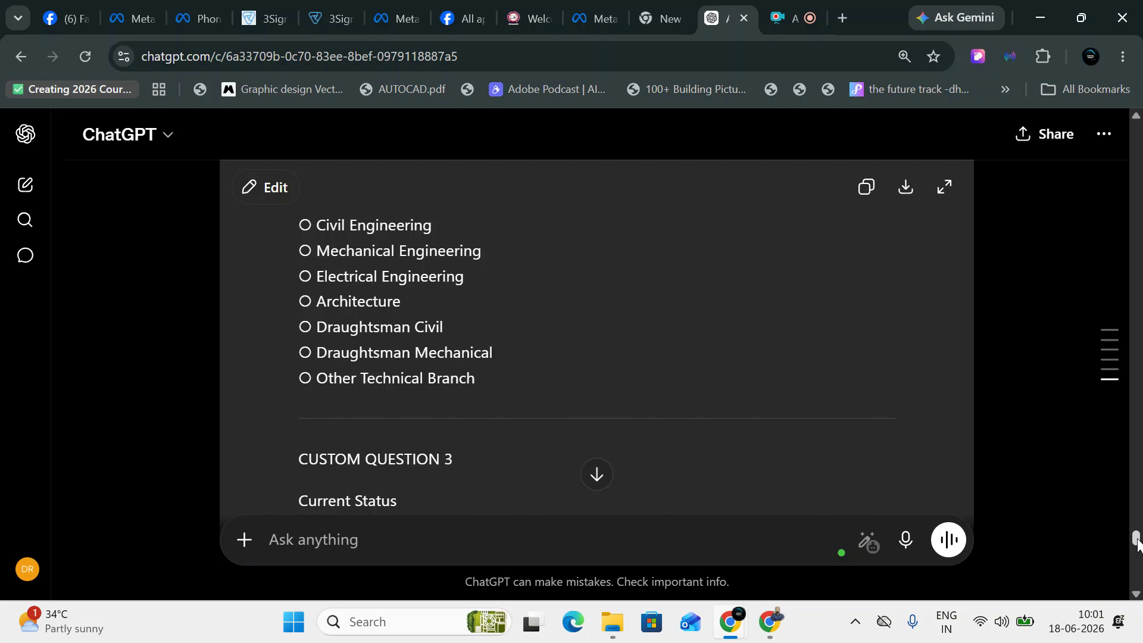
- Copy the full AUTOCAD PROFESSIONAL TRAINING PROGRAM form text from ChatGPT's code block
{"action": "left_click_drag", "start_coordinate": [1136, 540], "coordinate": [1122, 437]}
{"action": "scroll", "coordinate": [595, 378], "scroll_direction": "down", "scroll_amount": 5}
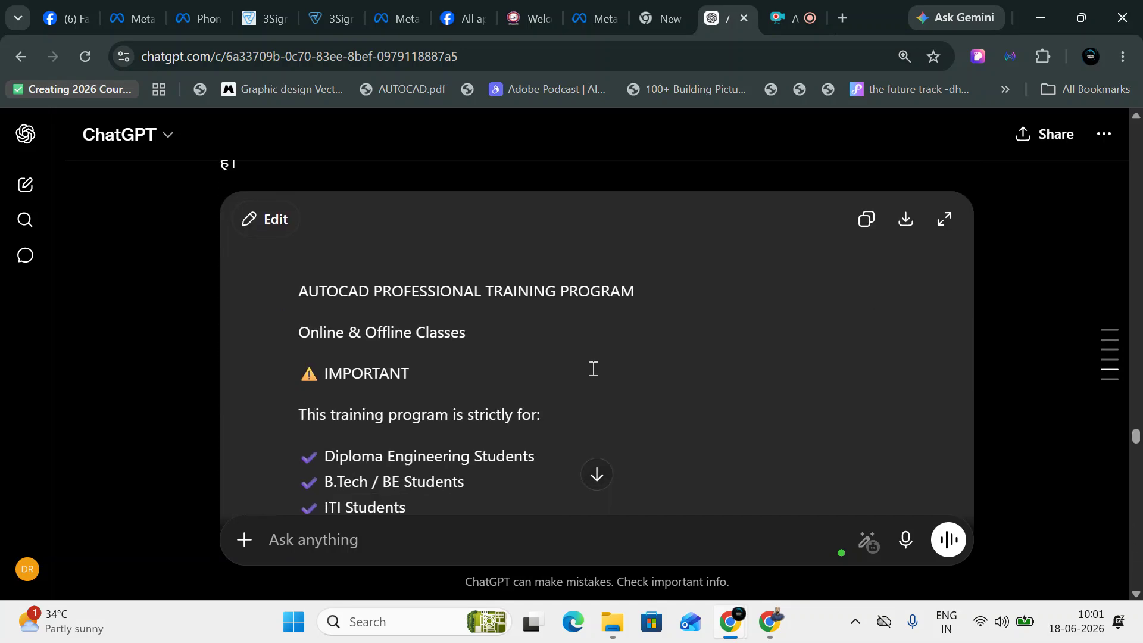
{"action": "left_click_drag", "start_coordinate": [304, 245], "coordinate": [518, 257]}
{"action": "left_click", "coordinate": [582, 305]}
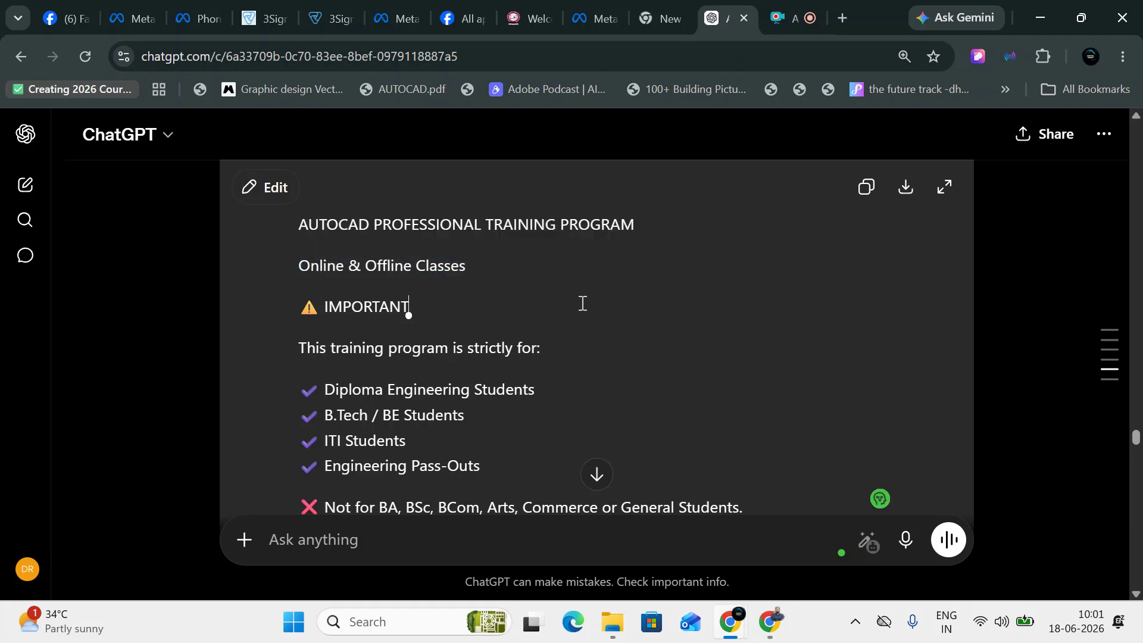
{"action": "left_click_drag", "start_coordinate": [636, 224], "coordinate": [357, 214]}
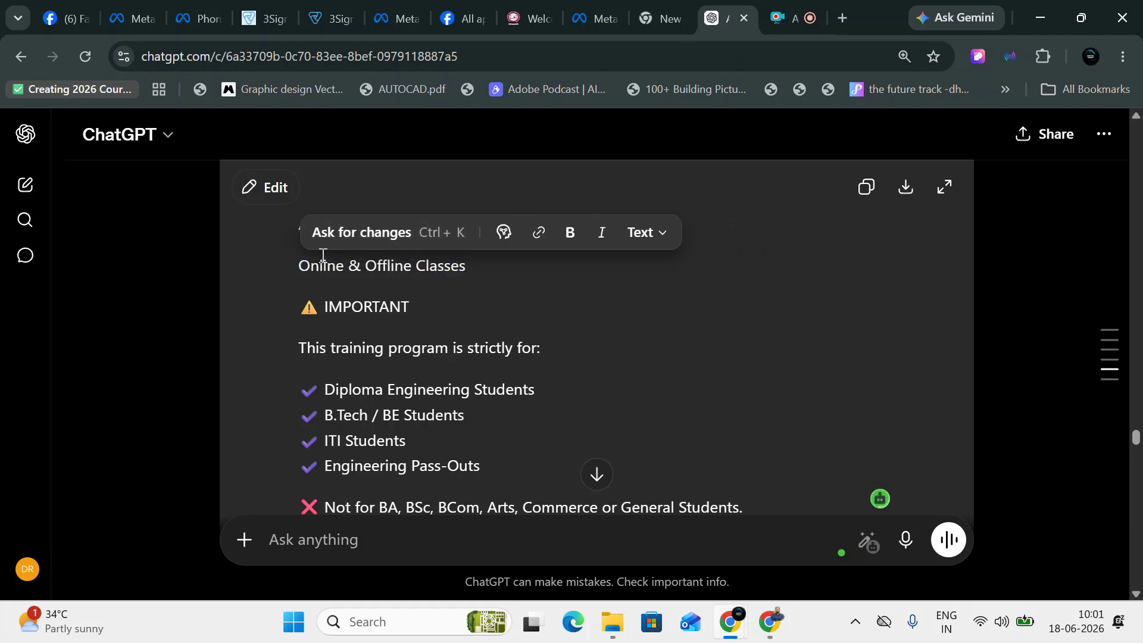
{"action": "left_click", "coordinate": [296, 244]}
{"action": "triple_click", "coordinate": [308, 224]}
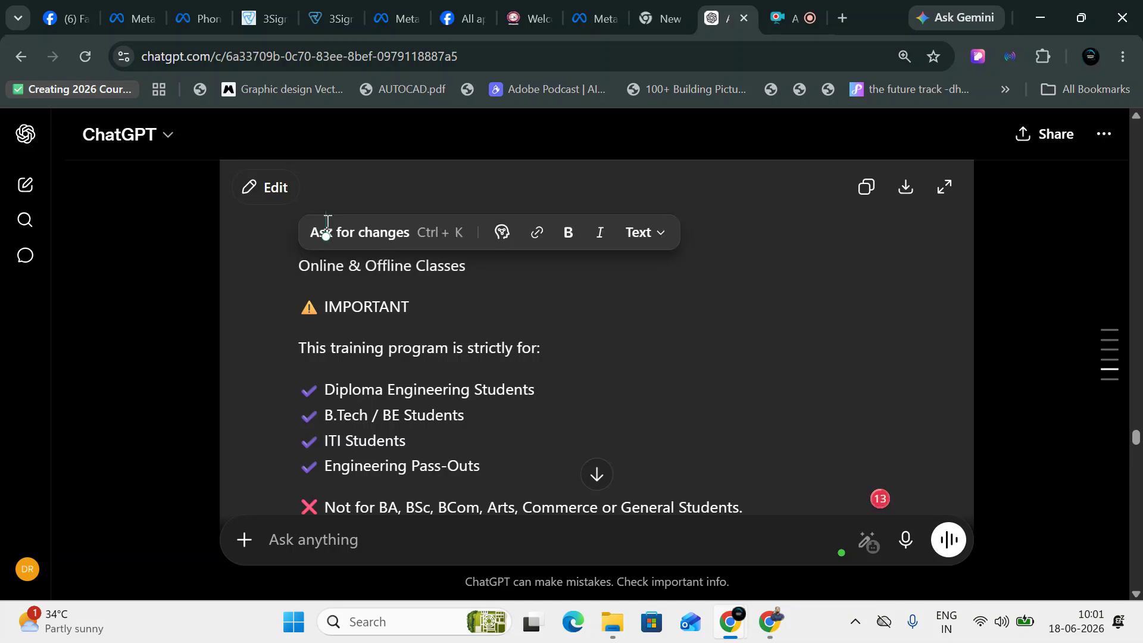
{"action": "left_click", "coordinate": [580, 303]}
{"action": "left_click", "coordinate": [867, 189]}
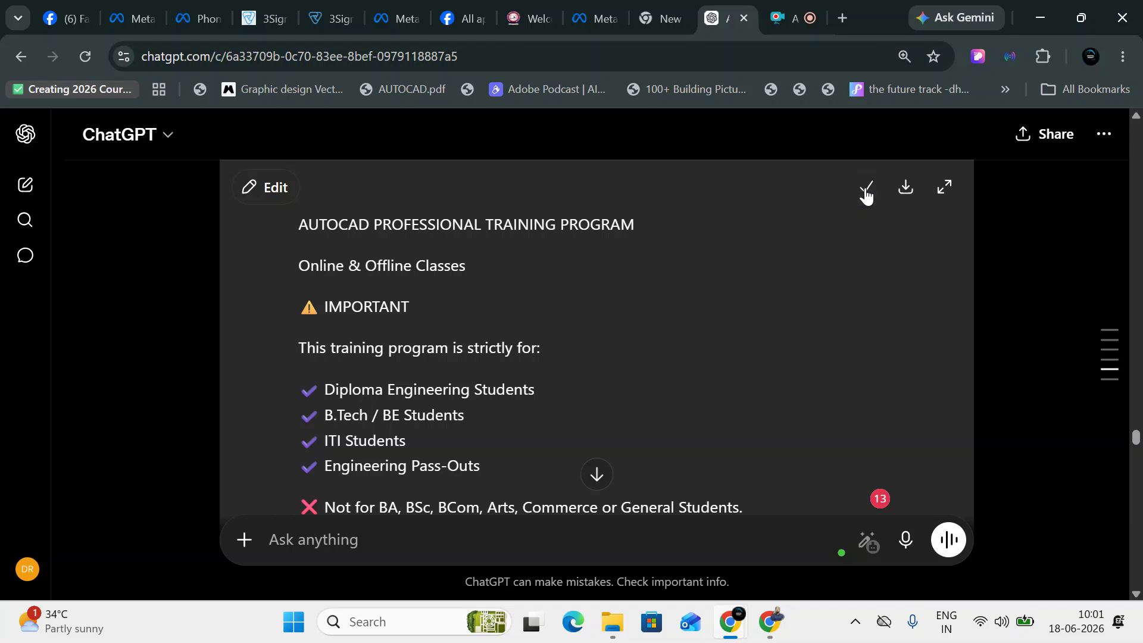
{"action": "key", "text": "super+r"}
- Launch Word with winword and paste the form text into a new blank document
{"action": "type", "text": "winword"}
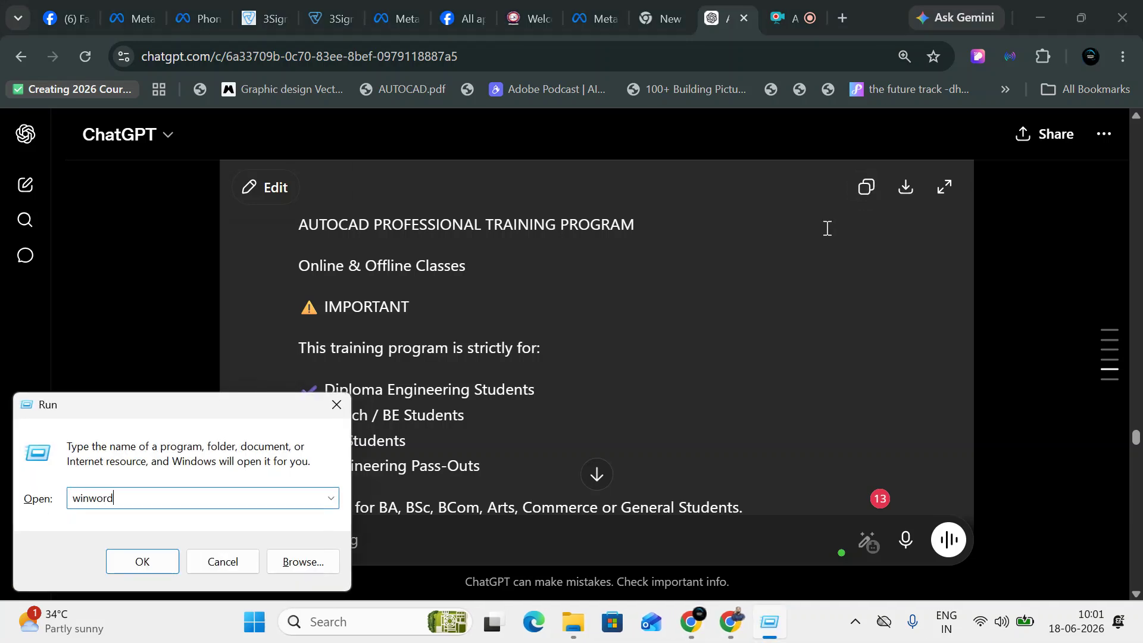
{"action": "key", "text": "Return"}
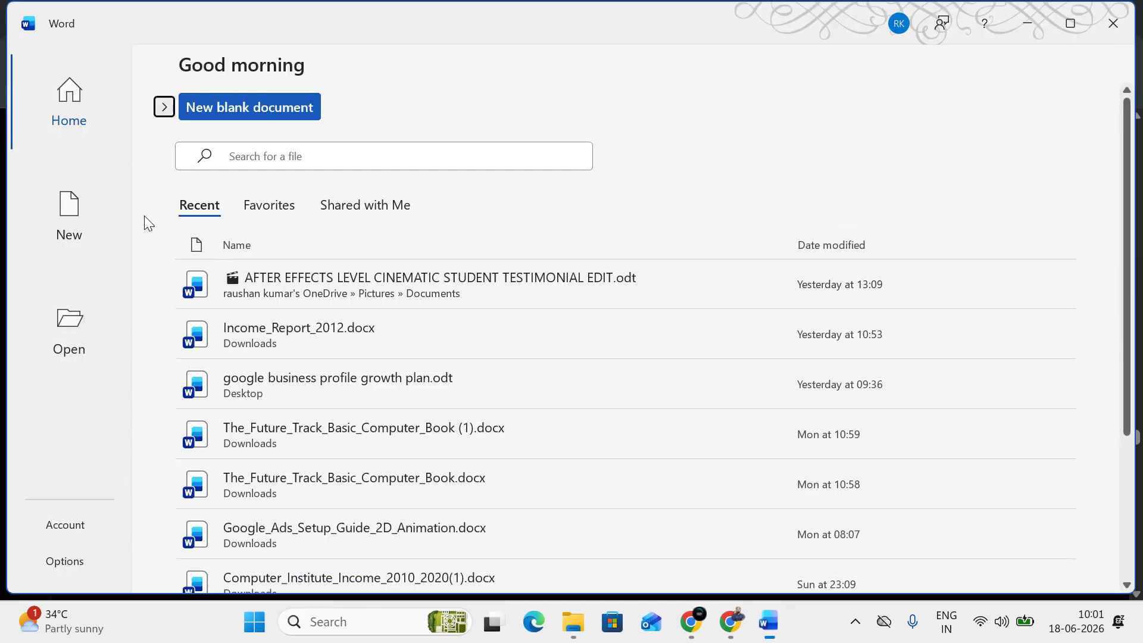
{"action": "left_click", "coordinate": [77, 179]}
{"action": "left_click", "coordinate": [221, 202]}
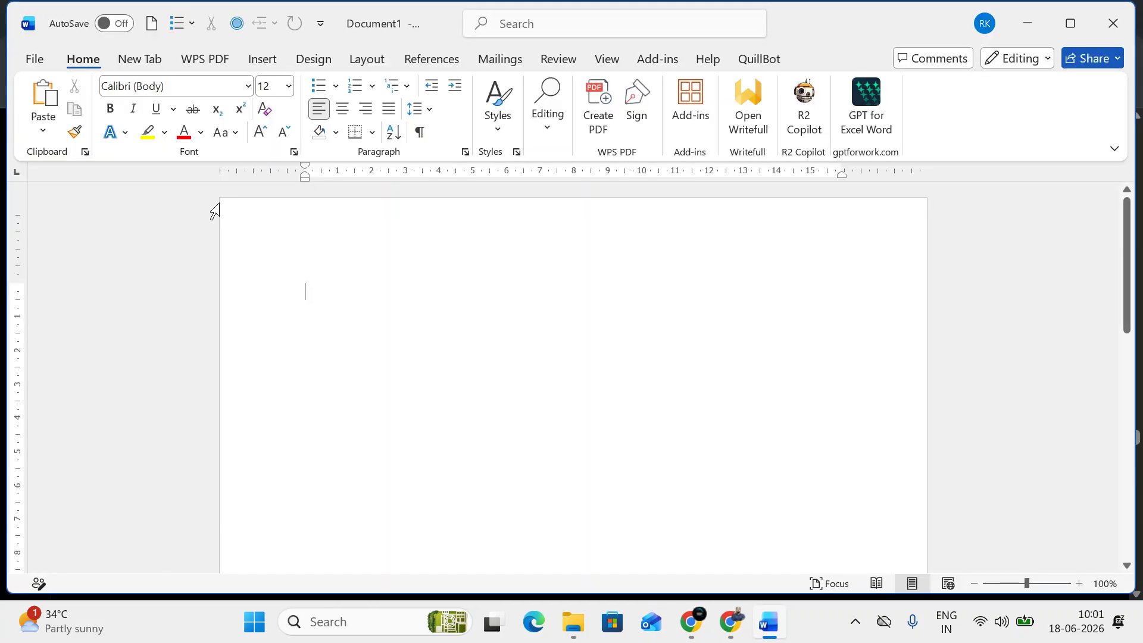
{"action": "key", "text": "ctrl+v"}
{"action": "scroll", "coordinate": [477, 357], "scroll_direction": "up", "scroll_amount": 3}
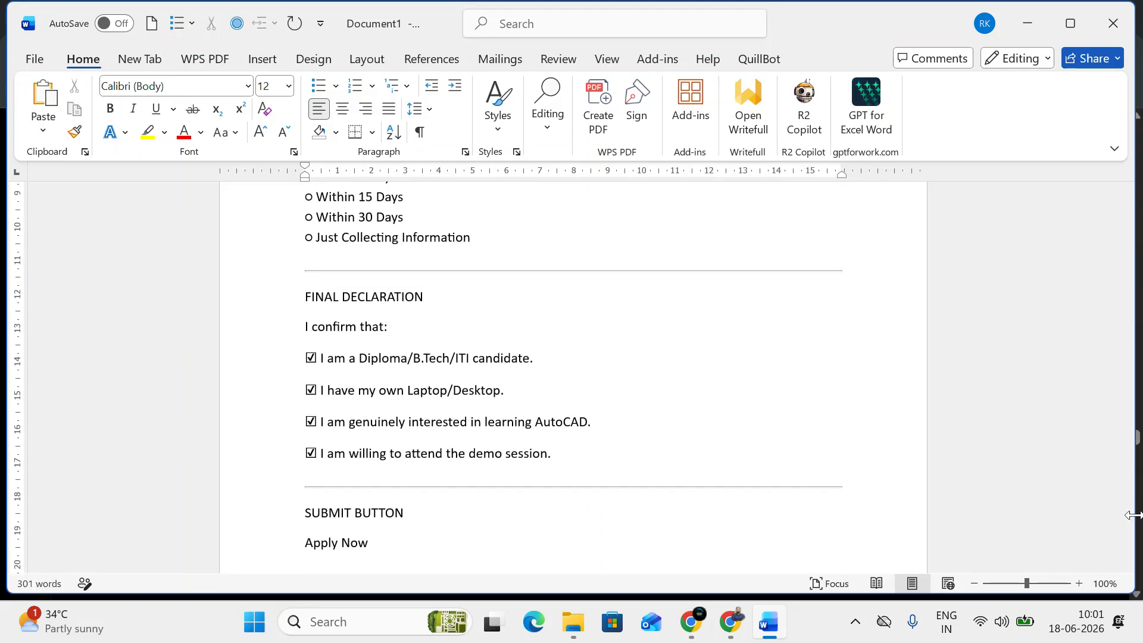
{"action": "left_click_drag", "start_coordinate": [1127, 507], "coordinate": [1127, 206]}
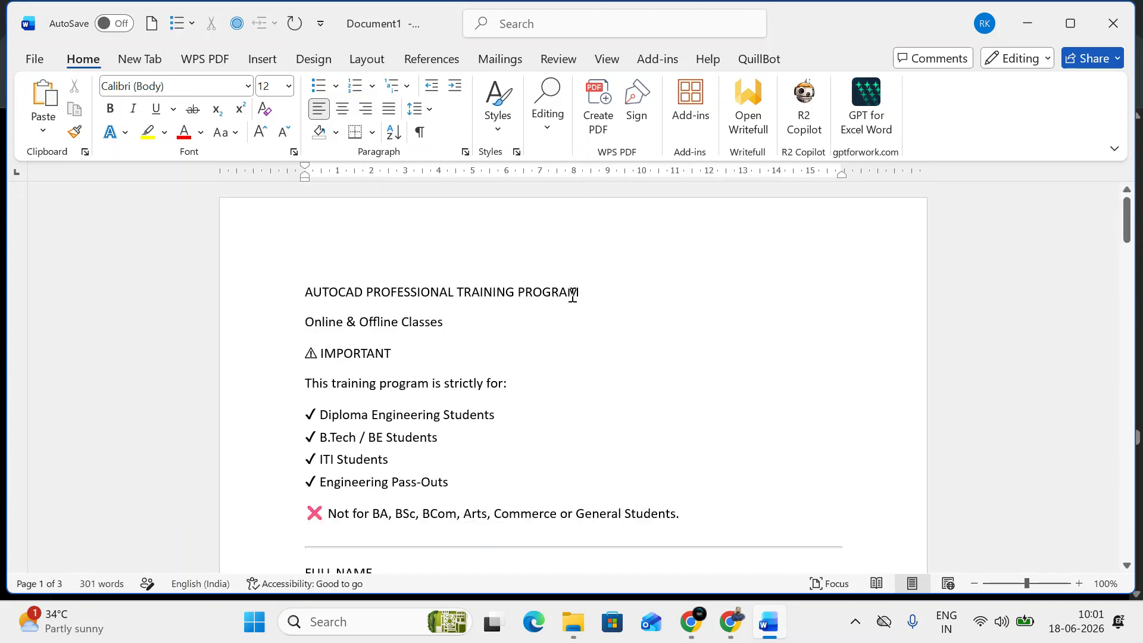
{"action": "left_click", "coordinate": [730, 622]}
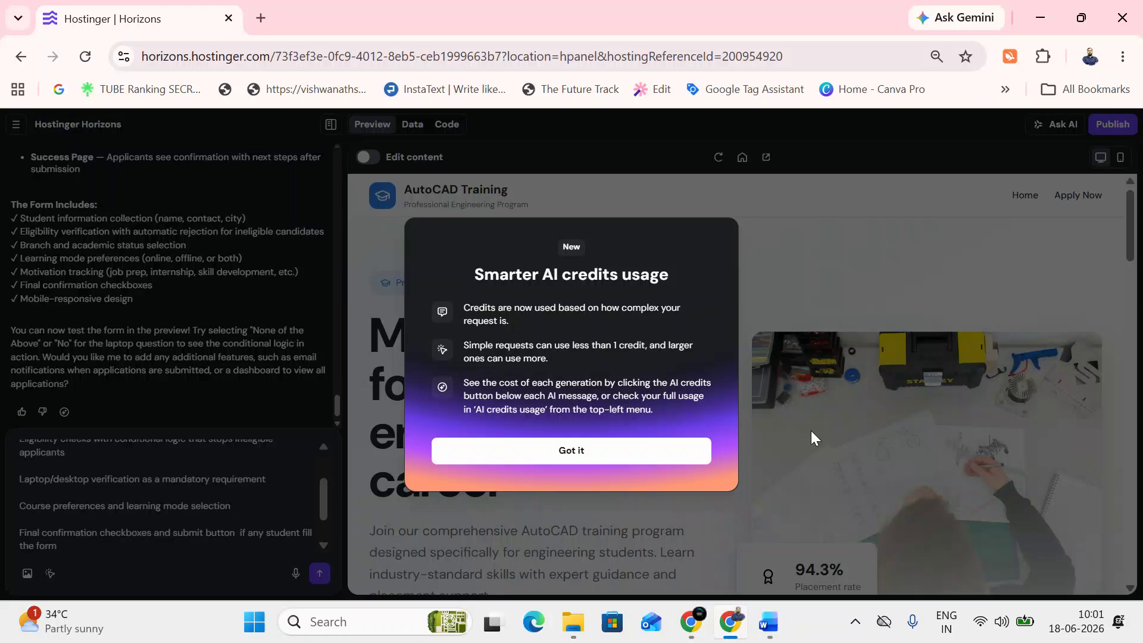
- Dismiss the AI credits notice and open the Apply Now application page in the site preview
{"action": "left_click", "coordinate": [699, 453]}
{"action": "scroll", "coordinate": [581, 396], "scroll_direction": "down", "scroll_amount": 8}
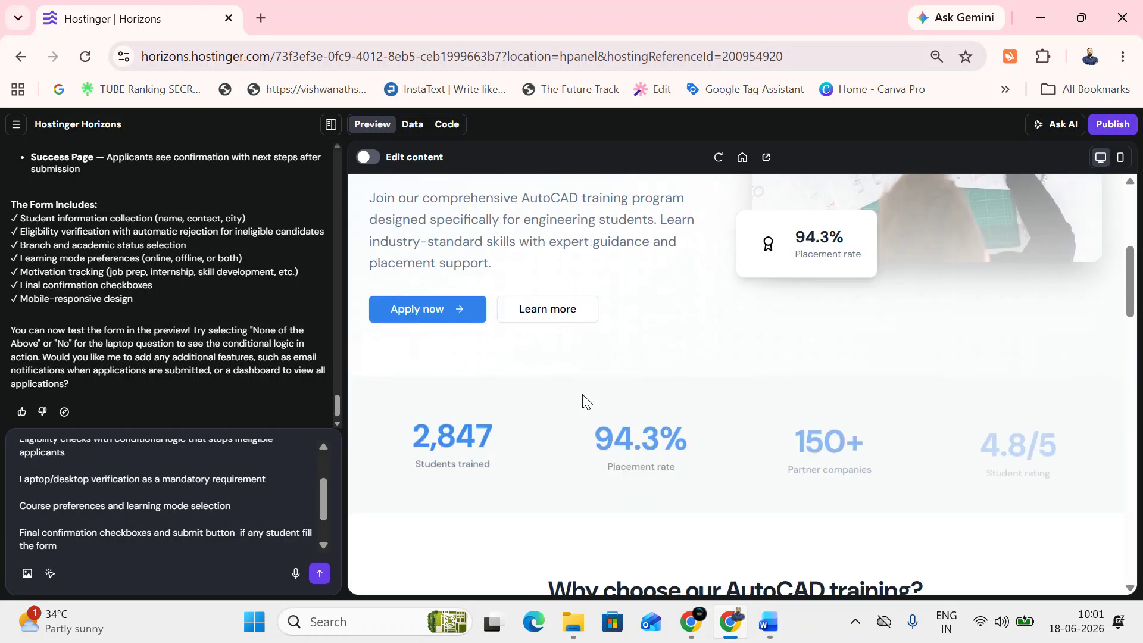
{"action": "scroll", "coordinate": [584, 395], "scroll_direction": "down", "scroll_amount": 15}
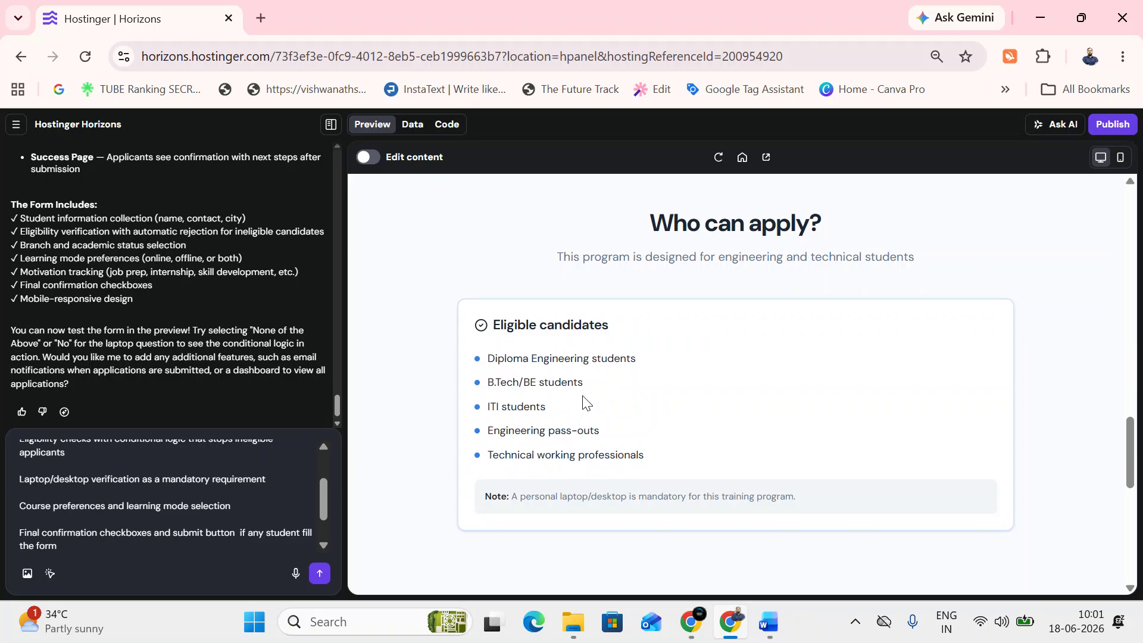
{"action": "scroll", "coordinate": [582, 396], "scroll_direction": "down", "scroll_amount": 5}
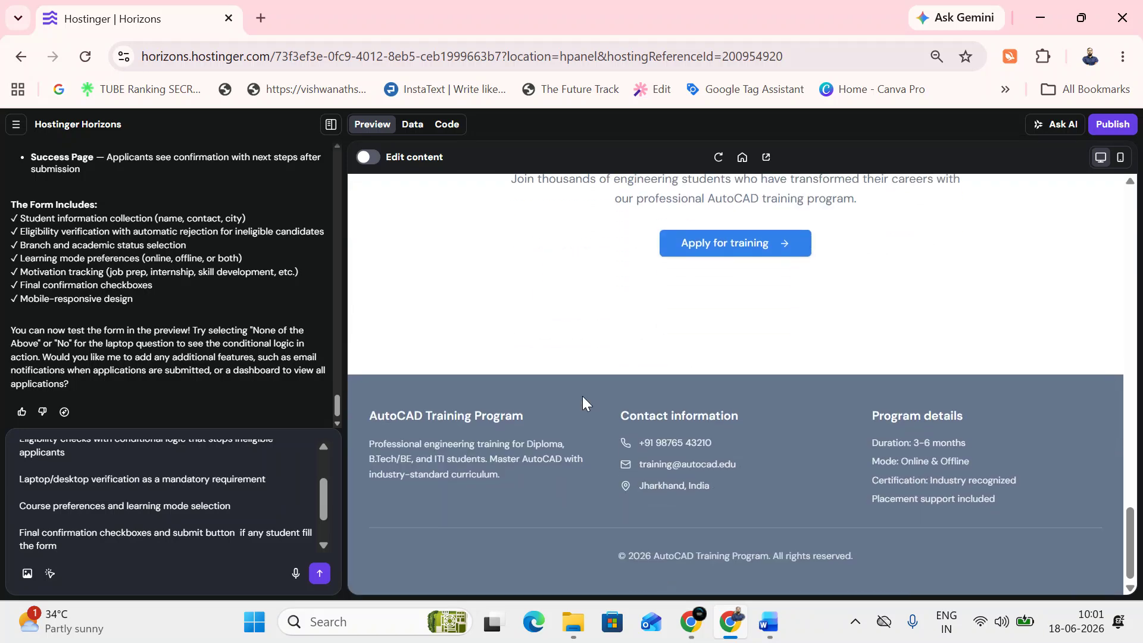
{"action": "scroll", "coordinate": [583, 395], "scroll_direction": "up", "scroll_amount": 6}
{"action": "scroll", "coordinate": [586, 401], "scroll_direction": "up", "scroll_amount": 15}
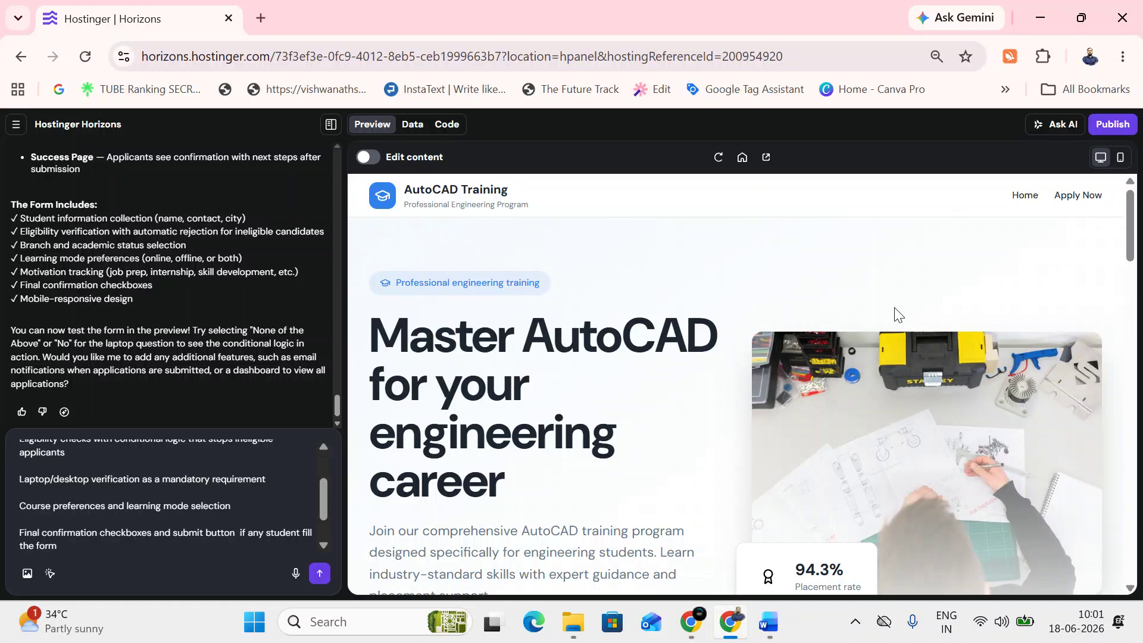
{"action": "left_click", "coordinate": [1088, 196]}
{"action": "scroll", "coordinate": [721, 381], "scroll_direction": "down", "scroll_amount": 10}
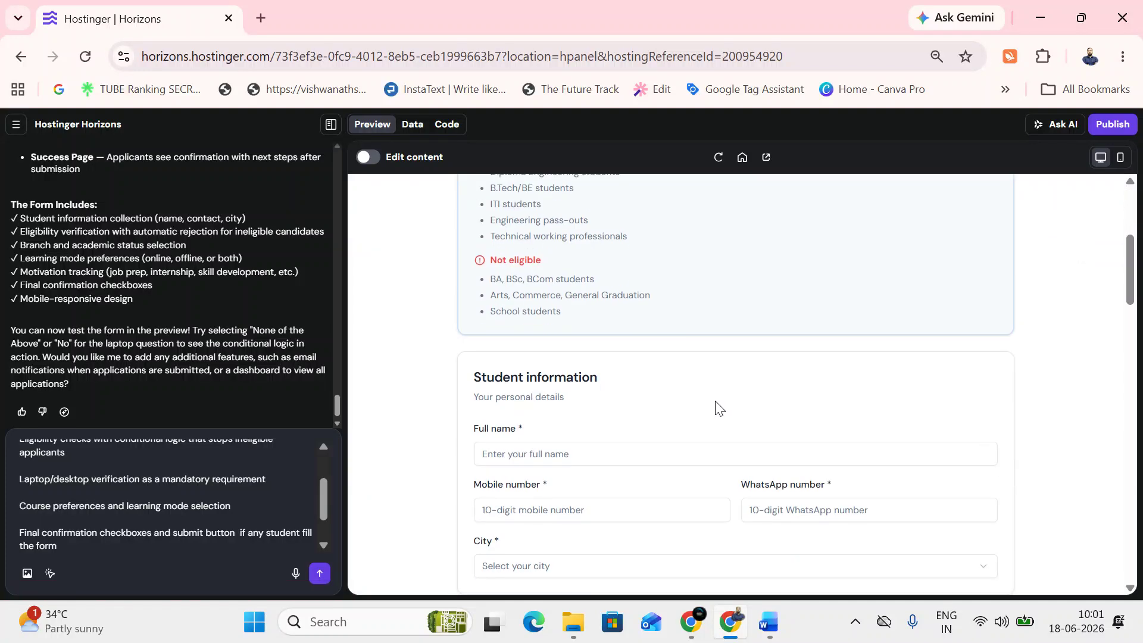
{"action": "scroll", "coordinate": [703, 411], "scroll_direction": "up", "scroll_amount": 6}
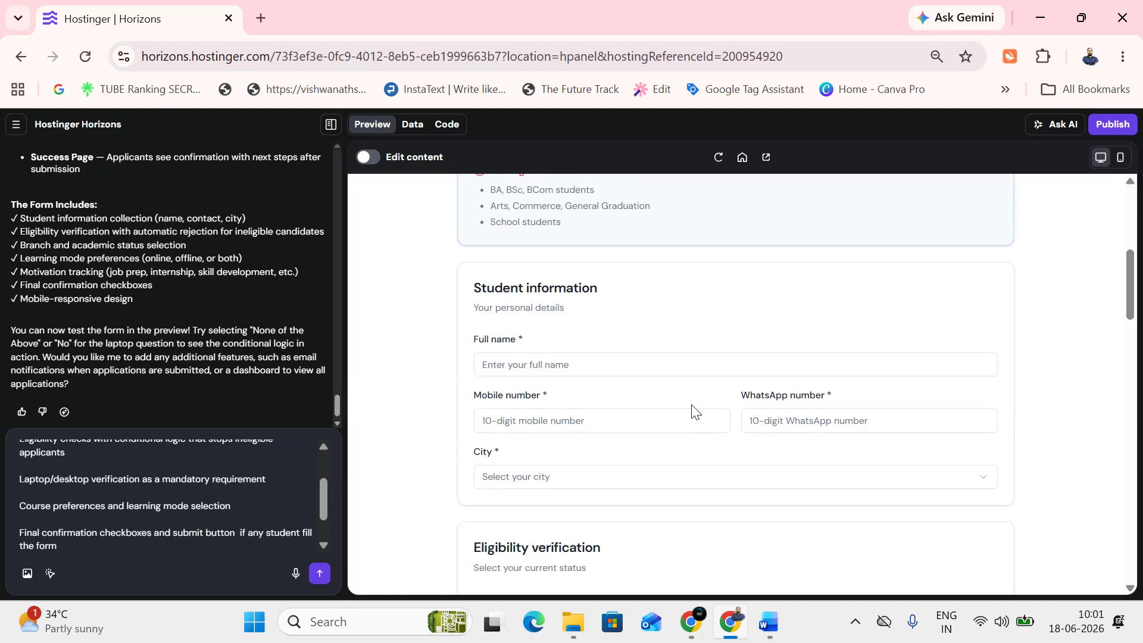
{"action": "key", "text": "ctrl+a"}
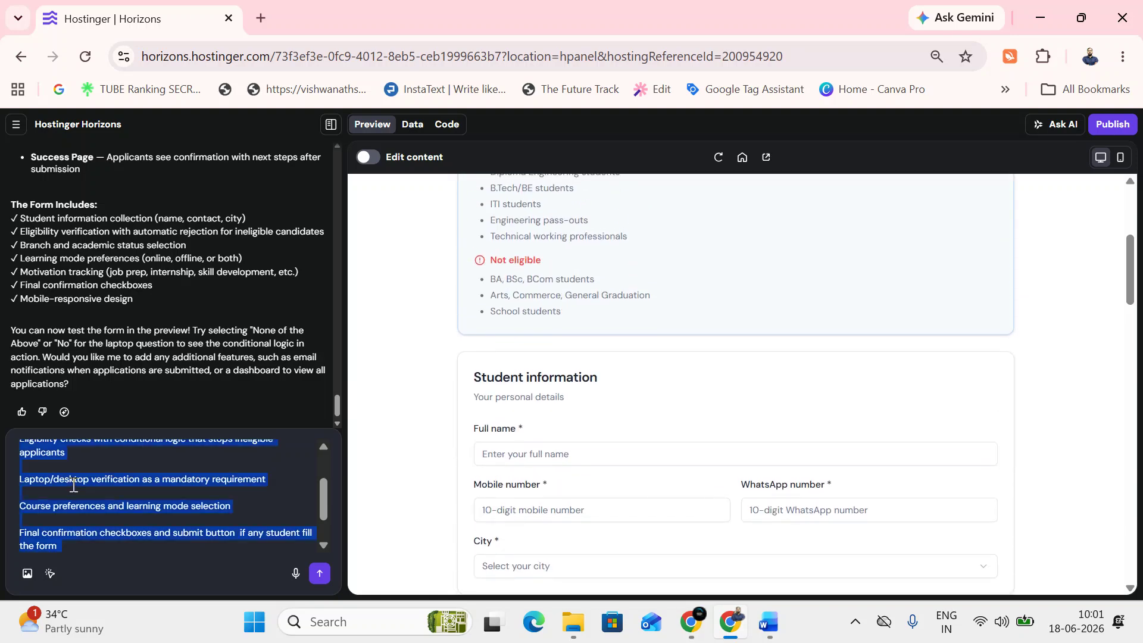
- Replace the prompt with 'only create leads form' plus the pasted CRM webhook details, and send it
{"action": "left_click", "coordinate": [121, 501]}
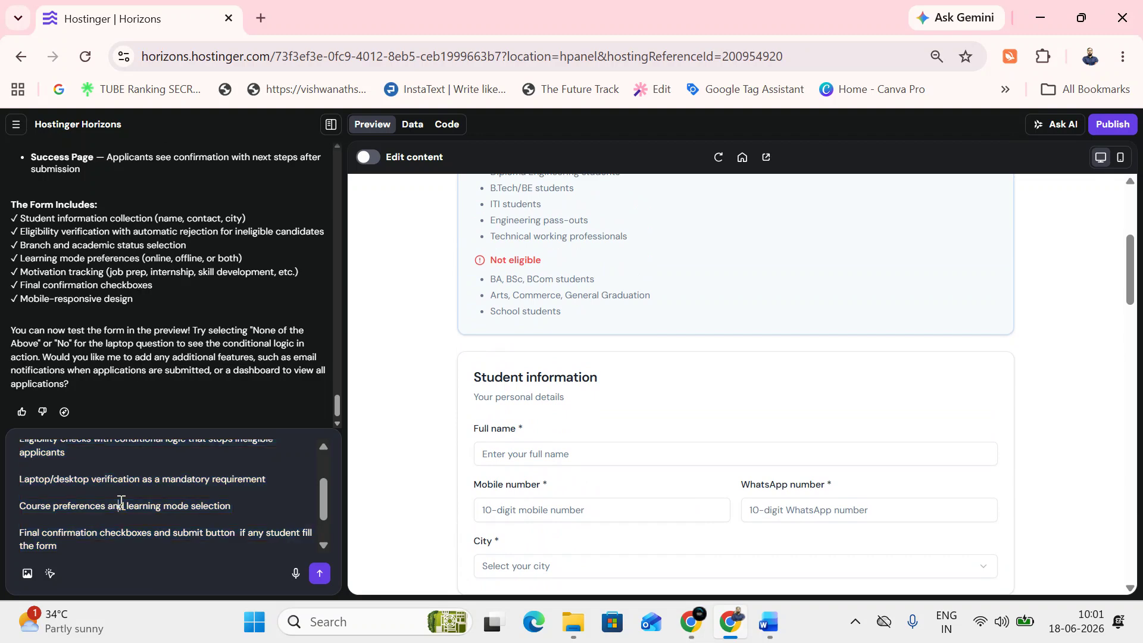
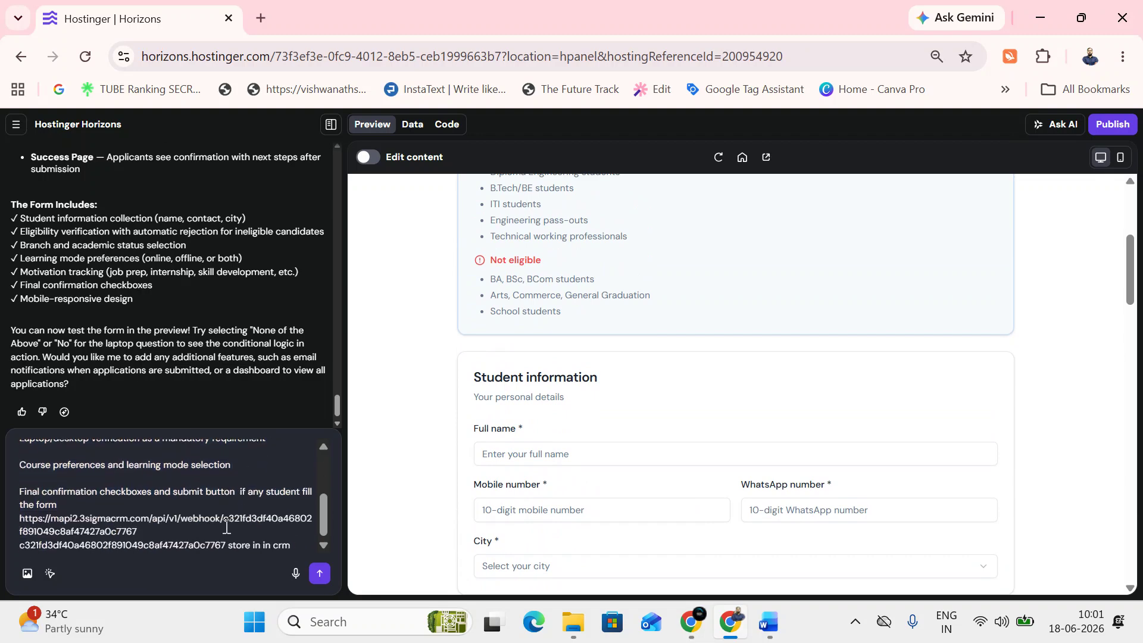
{"action": "left_click_drag", "start_coordinate": [65, 504], "coordinate": [4, 455]}
{"action": "key", "text": "BackSpace"}
{"action": "type", "text": "c"}
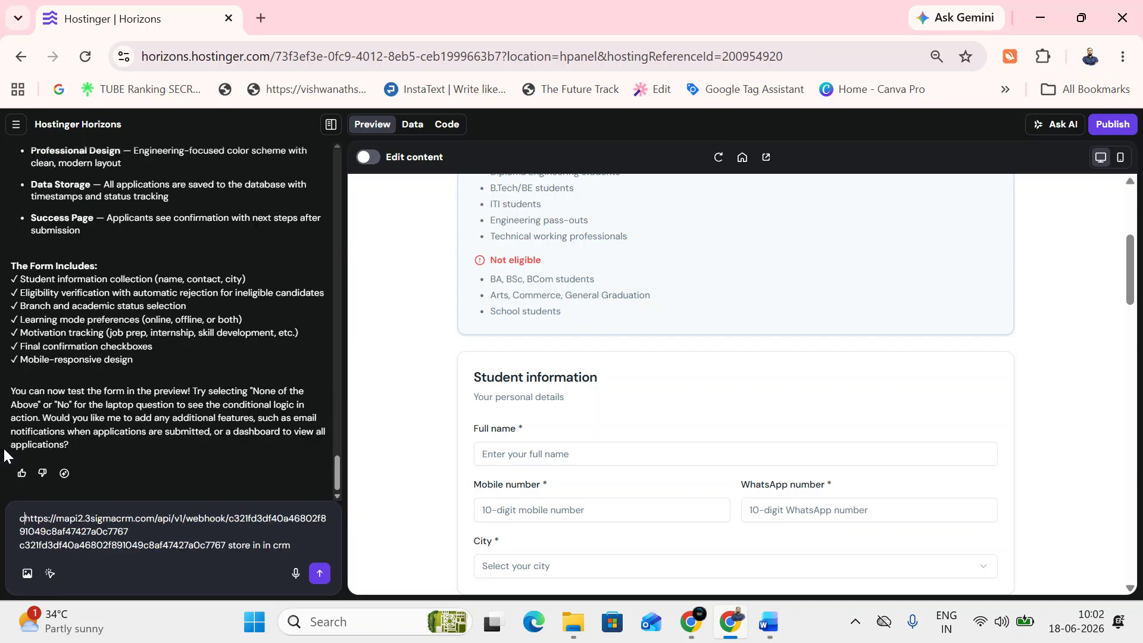
{"action": "key", "text": "BackSpace"}
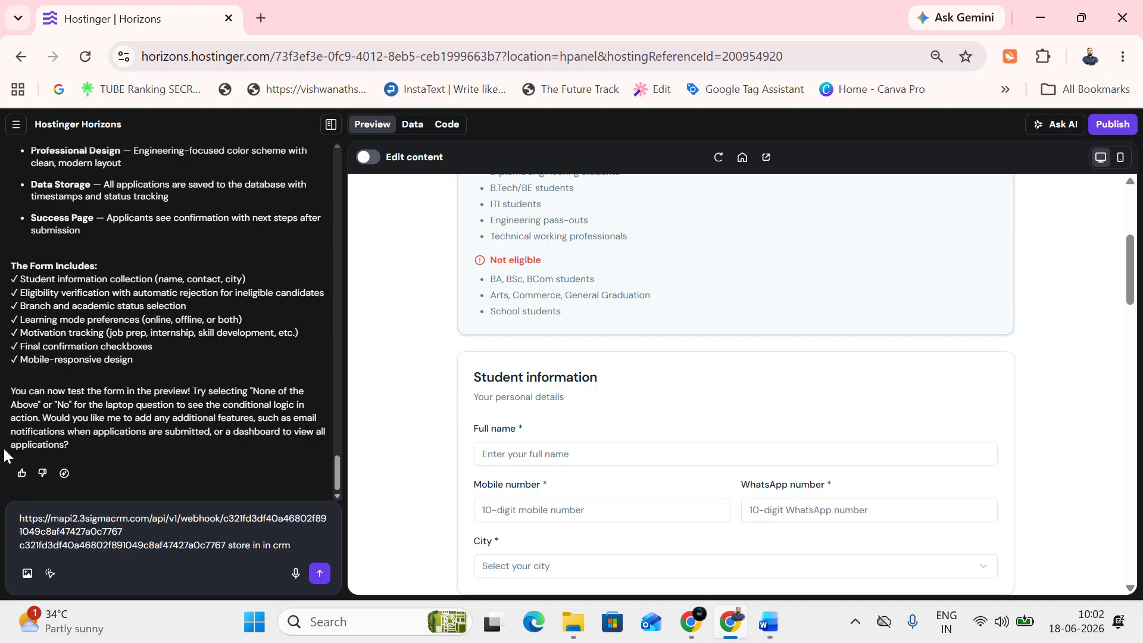
{"action": "type", "text": "only"}
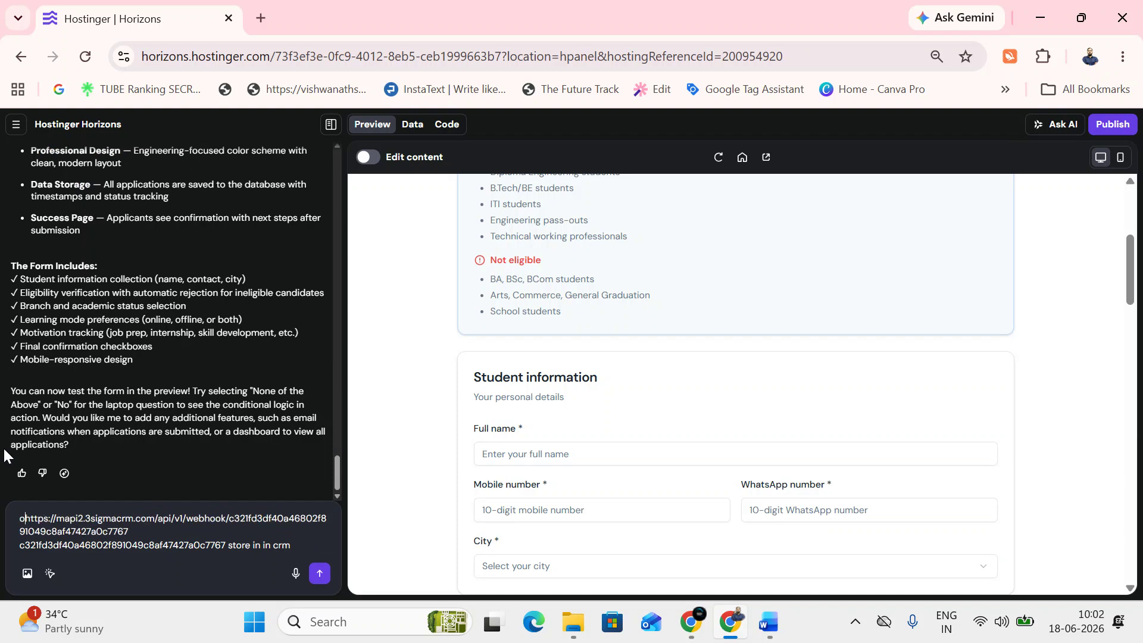
{"action": "type", "text": " create "}
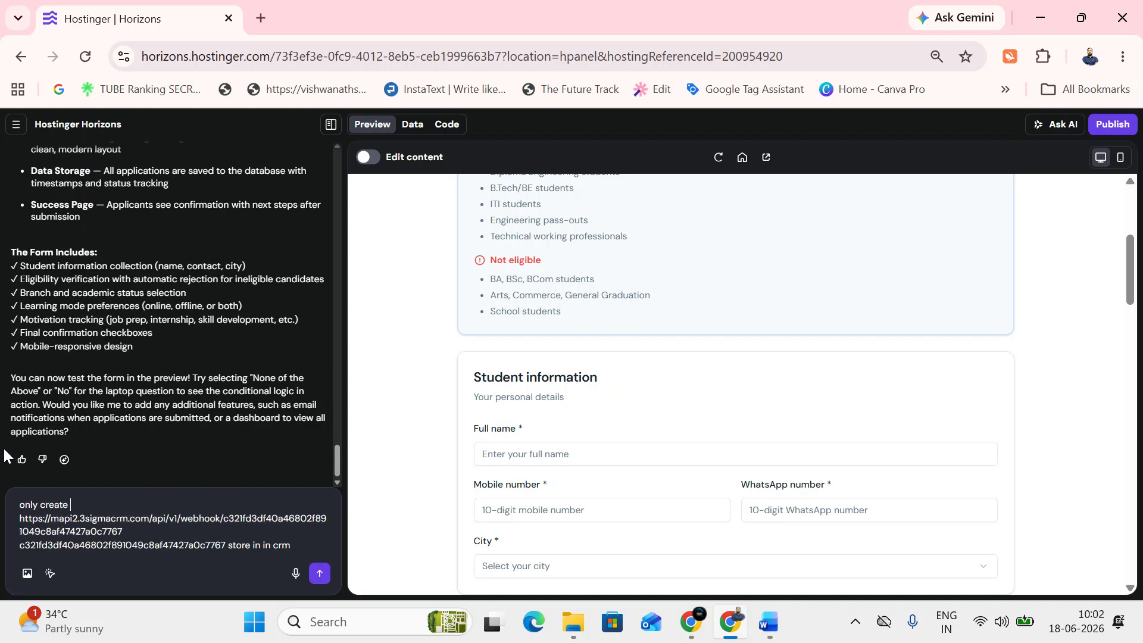
{"action": "type", "text": "leads form"}
{"action": "key", "text": "Return"}
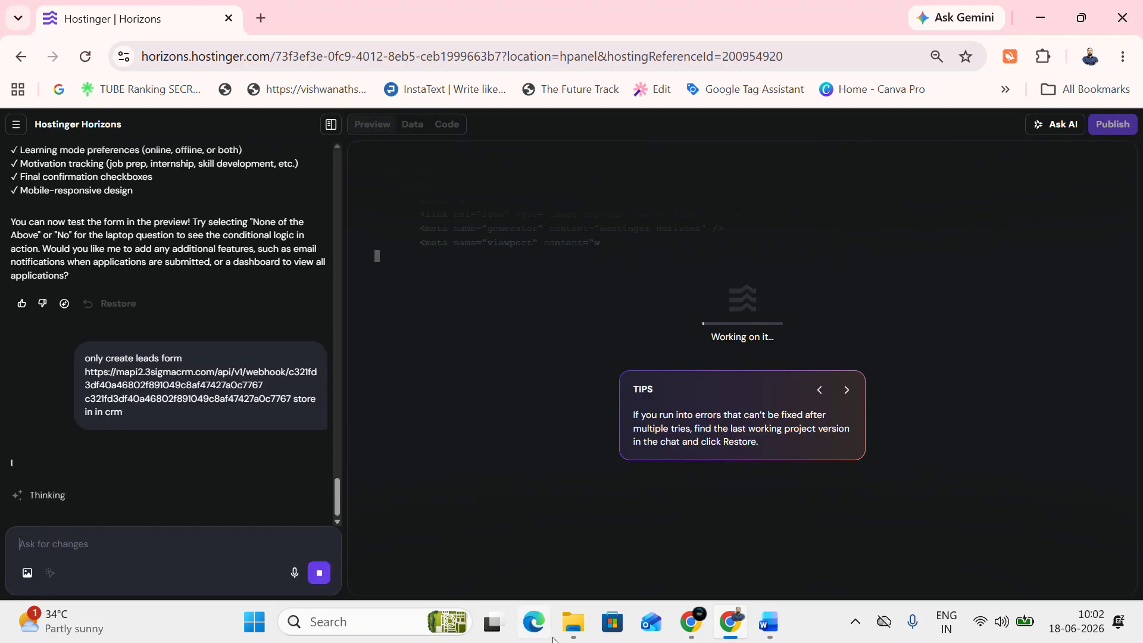
- Bring Chrome forward and move across the browser tabs to the Meta Create form
{"action": "mouse_move", "coordinate": [691, 622]}
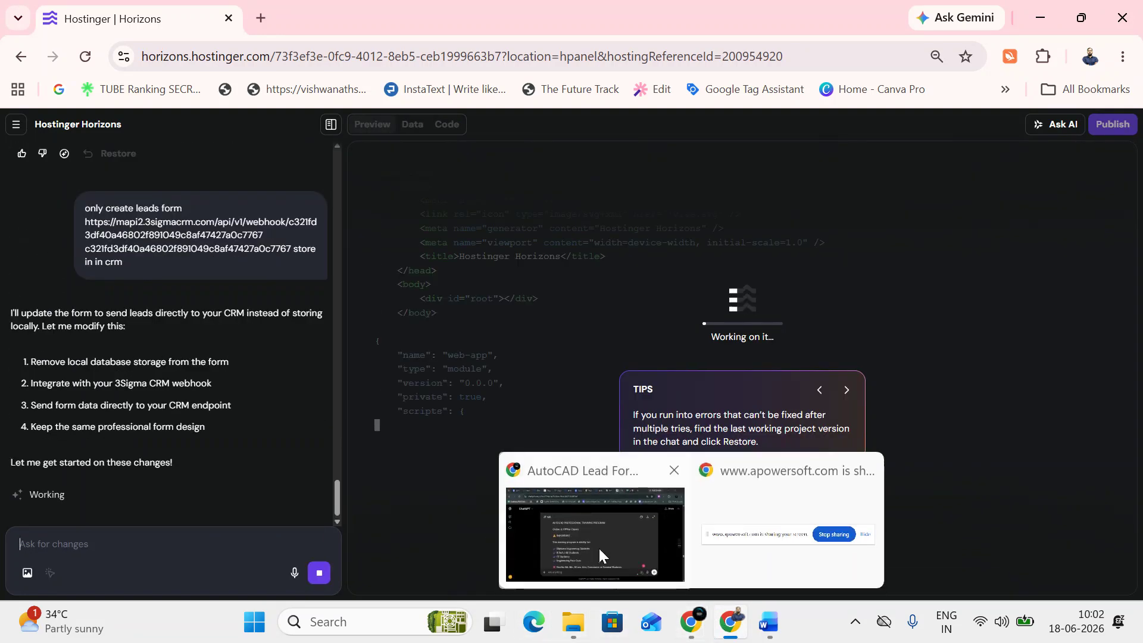
{"action": "left_click", "coordinate": [598, 546]}
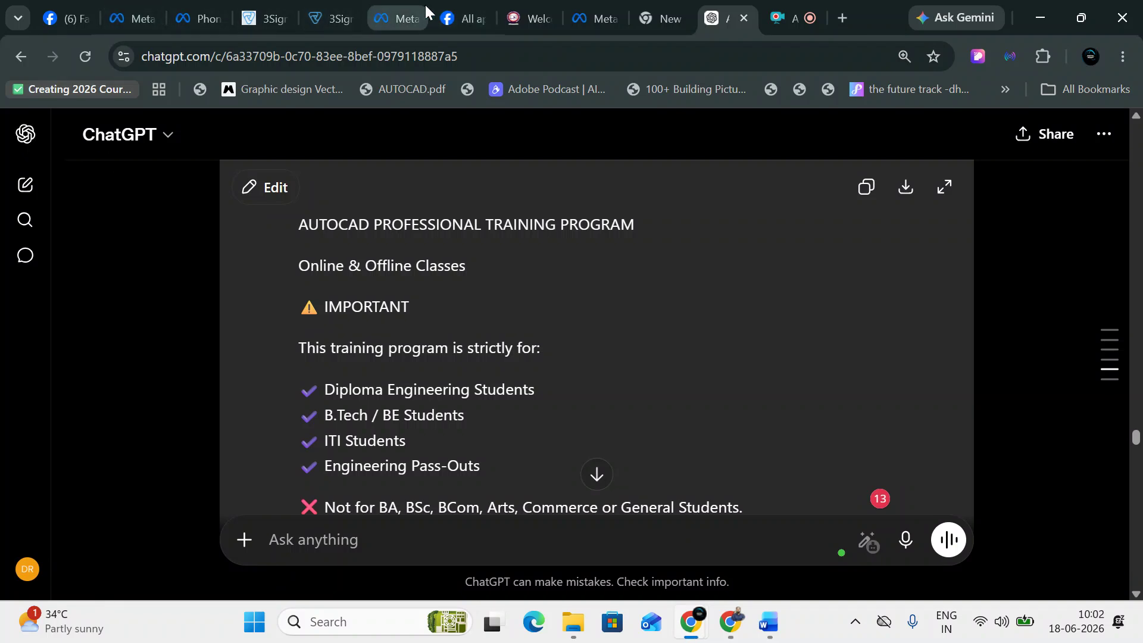
{"action": "left_click", "coordinate": [669, 8]}
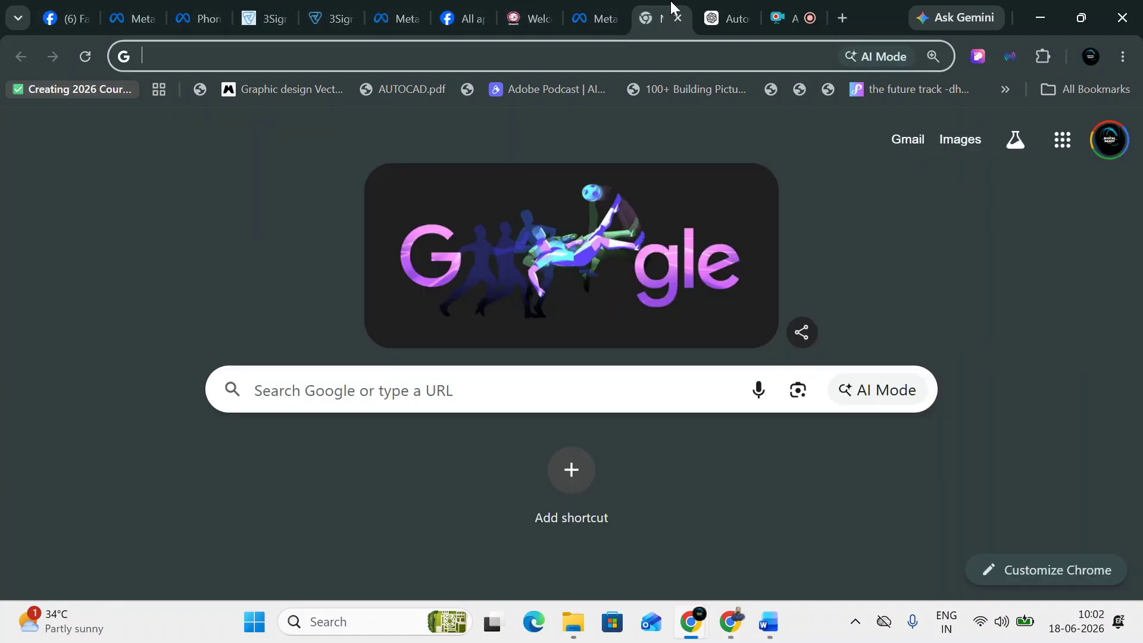
{"action": "left_click", "coordinate": [196, 10]}
{"action": "left_click", "coordinate": [133, 9]}
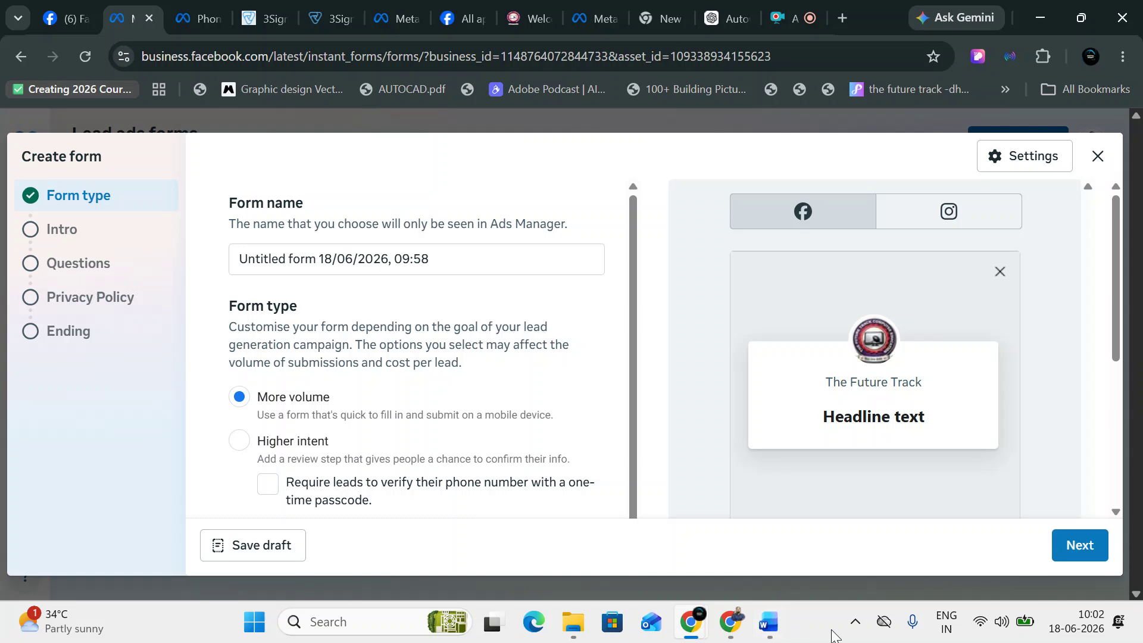
- Copy the program title from the Word document and select the form's existing untitled name
{"action": "left_click", "coordinate": [768, 623]}
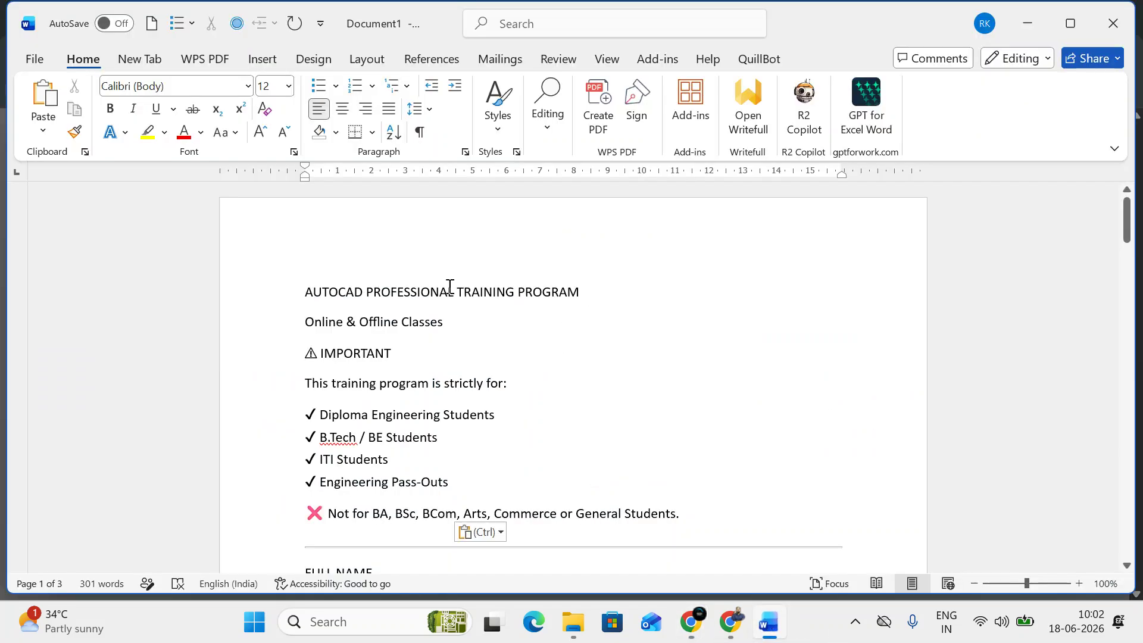
{"action": "left_click", "coordinate": [280, 285]}
{"action": "key", "text": "ctrl+c"}
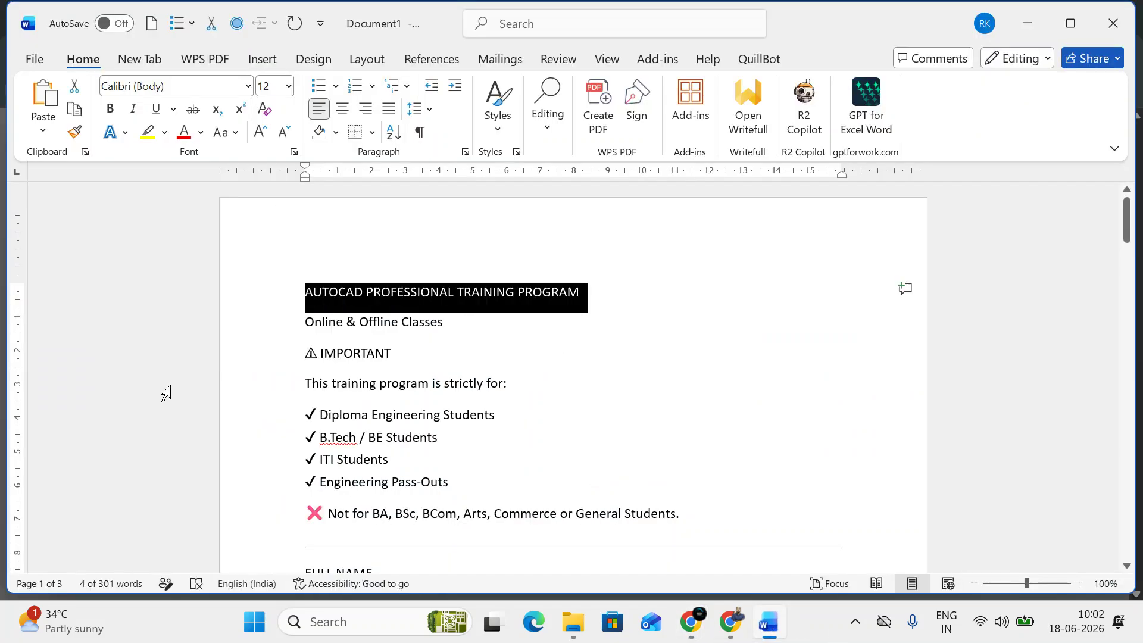
{"action": "key", "text": "alt+Tab"}
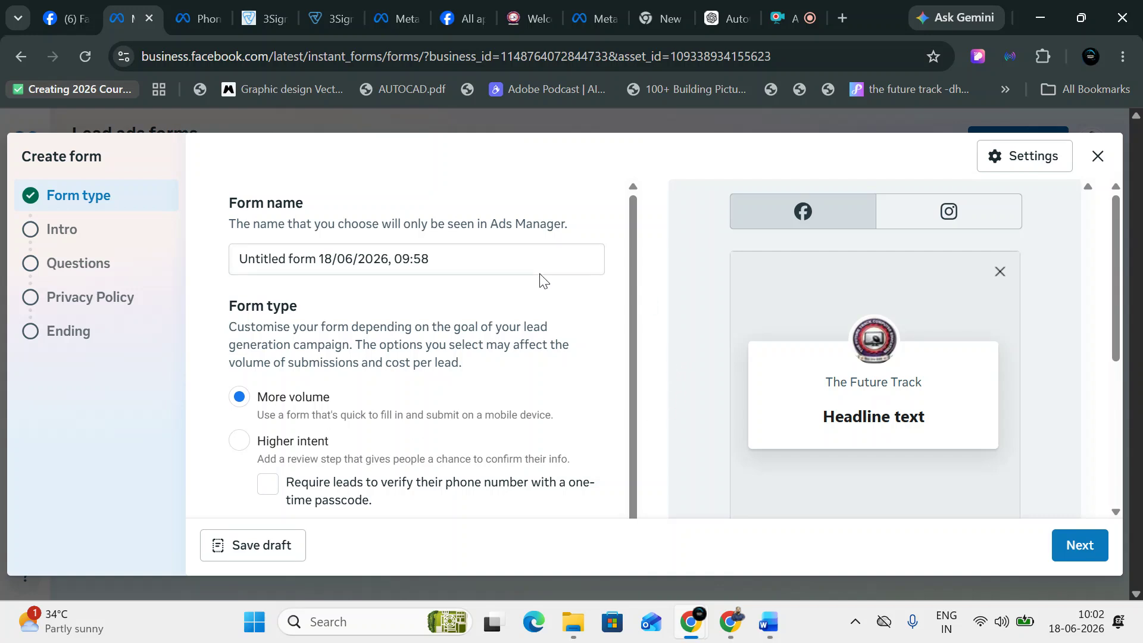
{"action": "left_click", "coordinate": [483, 262]}
{"action": "key", "text": "ctrl+a"}
- Paste 'AUTOCAD PROFESSIONAL TRAINING PROGRAM' as the form name, choose Higher intent, and tick phone passcode verification
{"action": "key", "text": "ctrl+v"}
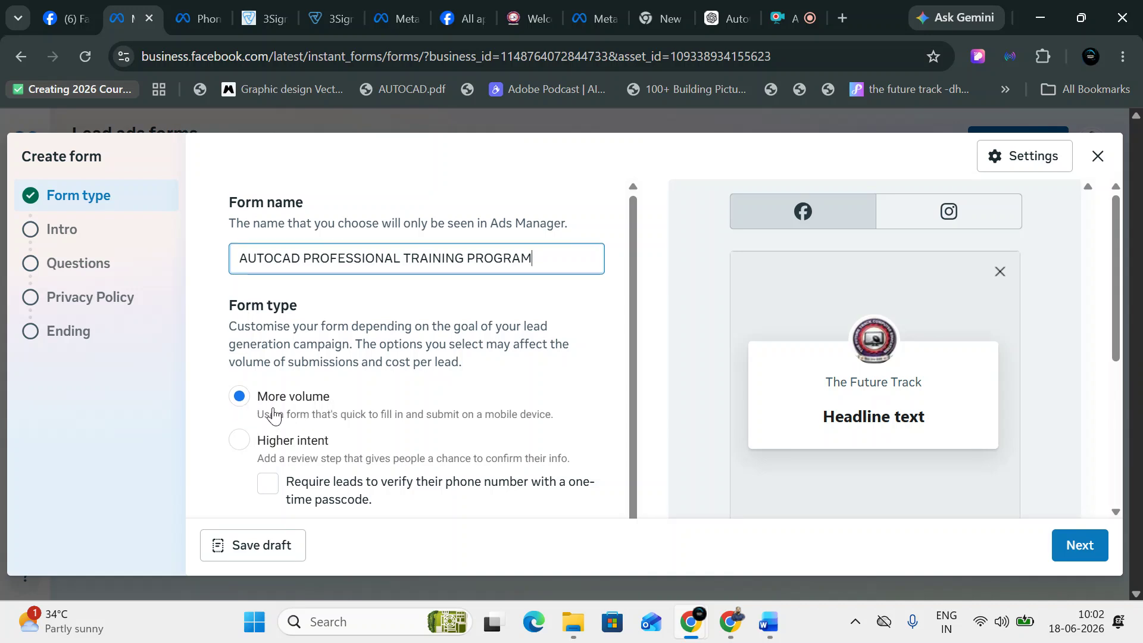
{"action": "left_click", "coordinate": [240, 441]}
{"action": "scroll", "coordinate": [280, 470], "scroll_direction": "down", "scroll_amount": 2}
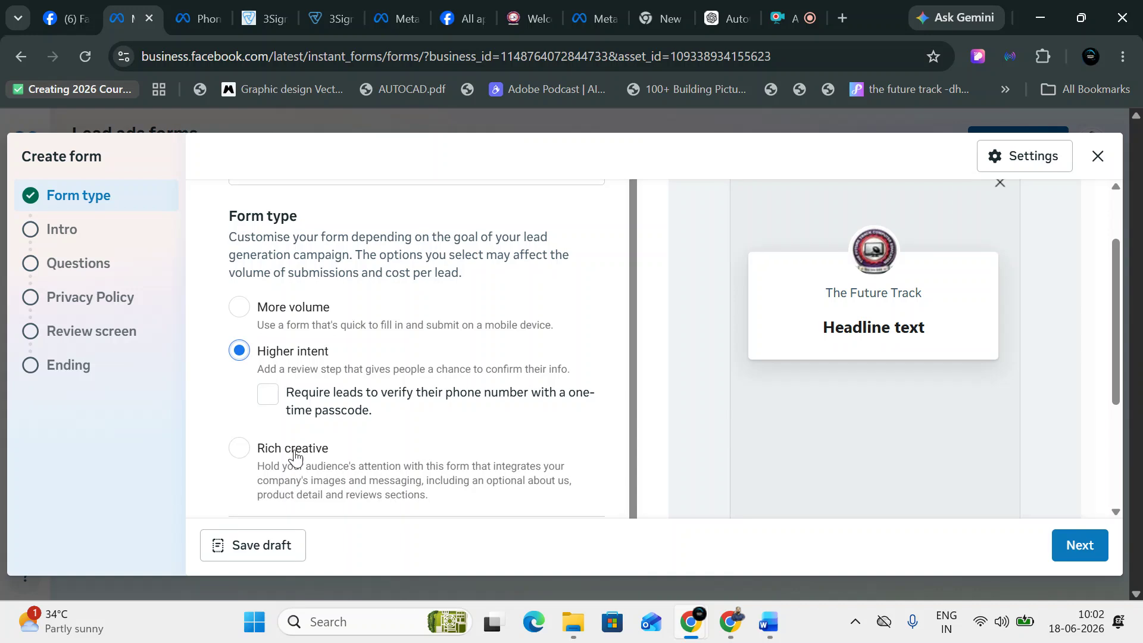
{"action": "left_click", "coordinate": [267, 395]}
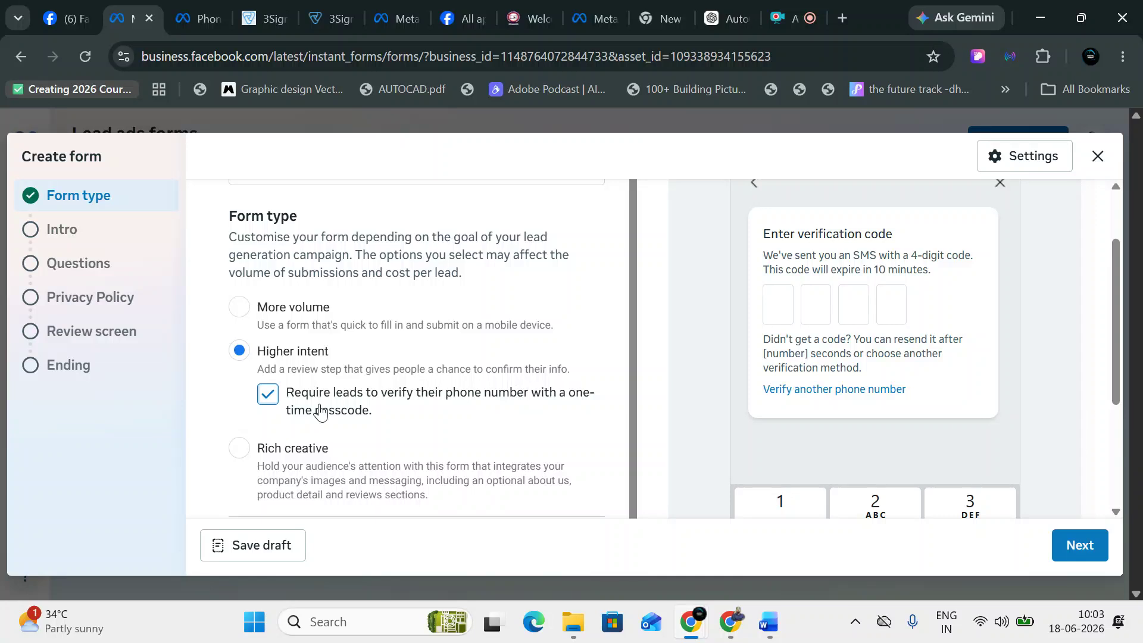
{"action": "scroll", "coordinate": [305, 368], "scroll_direction": "down", "scroll_amount": 1}
- After trying Rich creative, settle on Higher intent and require one-time passcode phone verification
{"action": "left_click", "coordinate": [237, 362]}
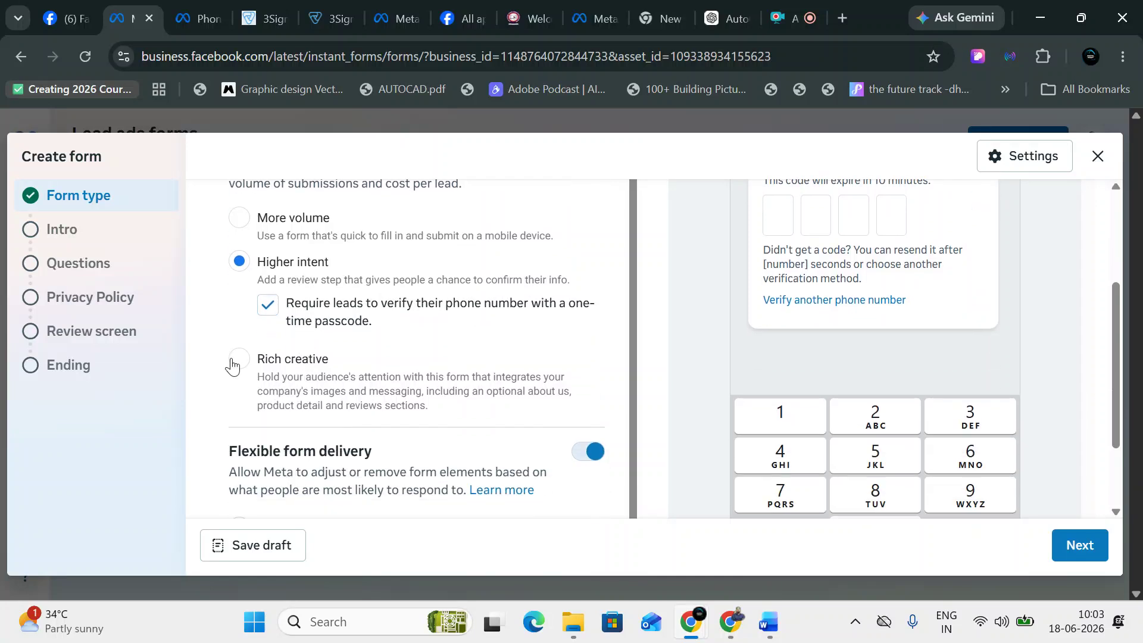
{"action": "left_click", "coordinate": [241, 275]}
{"action": "scroll", "coordinate": [345, 331], "scroll_direction": "up", "scroll_amount": 2}
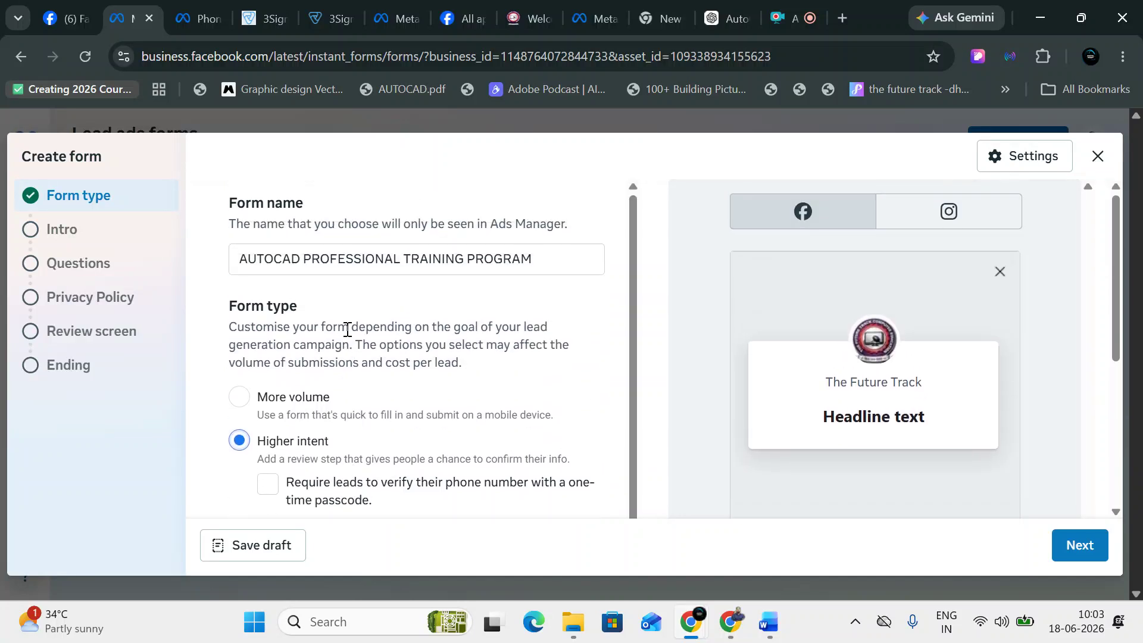
{"action": "scroll", "coordinate": [324, 351], "scroll_direction": "down", "scroll_amount": 2}
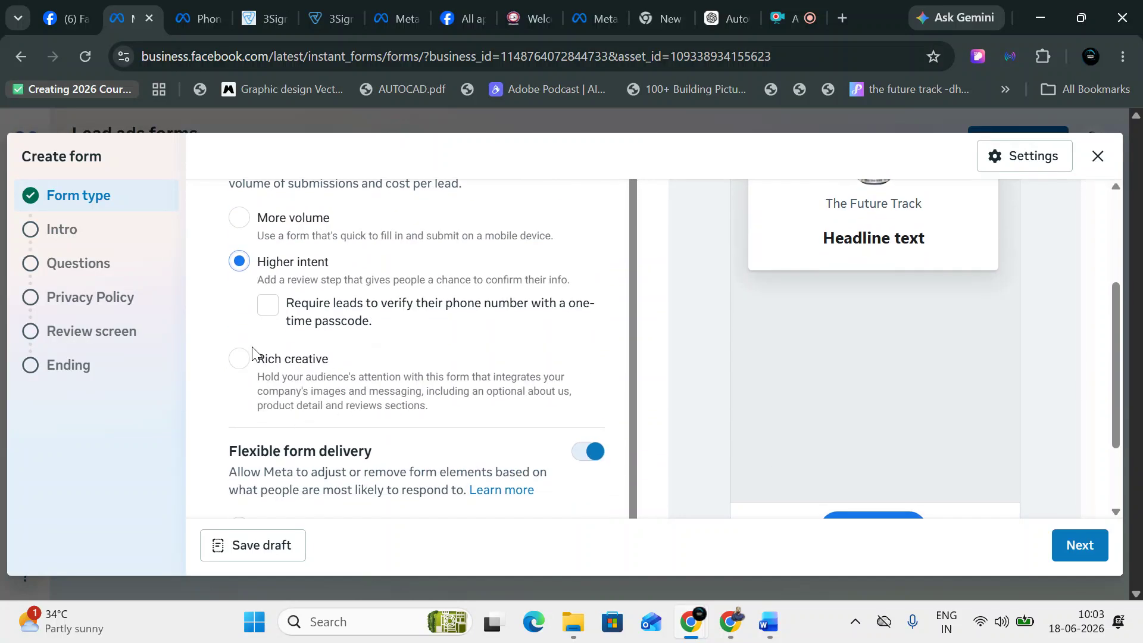
{"action": "left_click", "coordinate": [237, 357]}
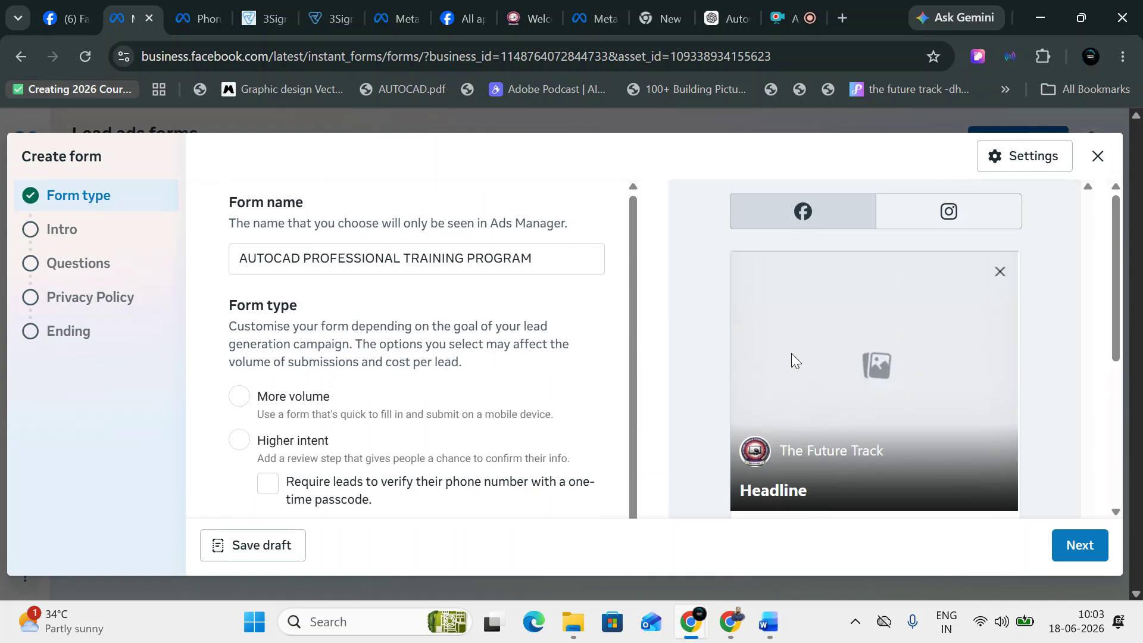
{"action": "scroll", "coordinate": [349, 349], "scroll_direction": "down", "scroll_amount": 2}
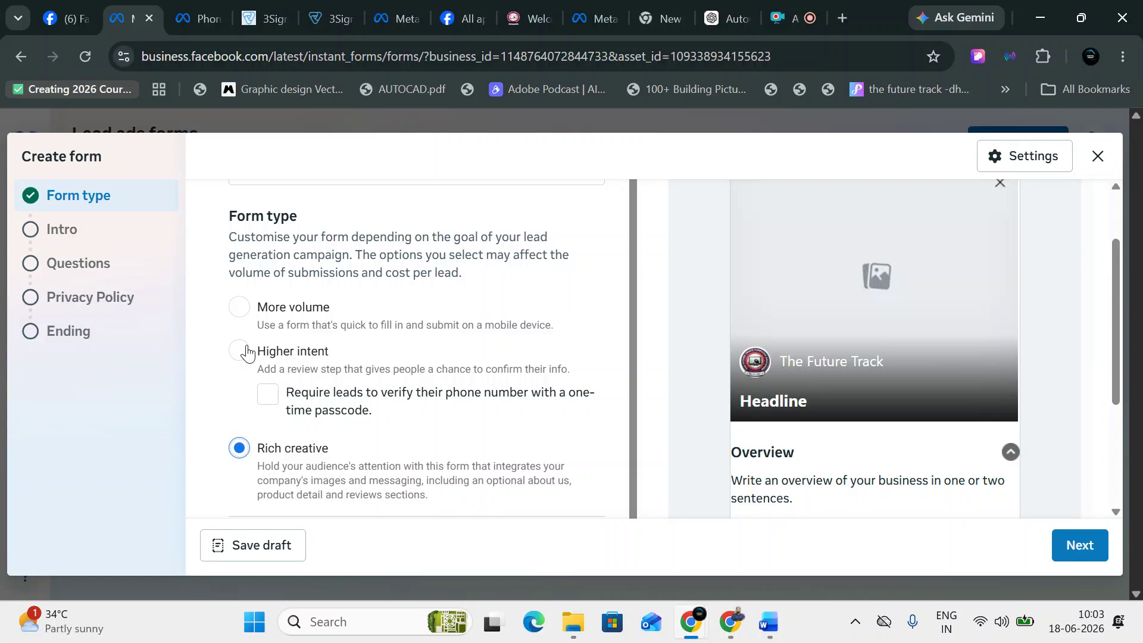
{"action": "left_click", "coordinate": [239, 350]}
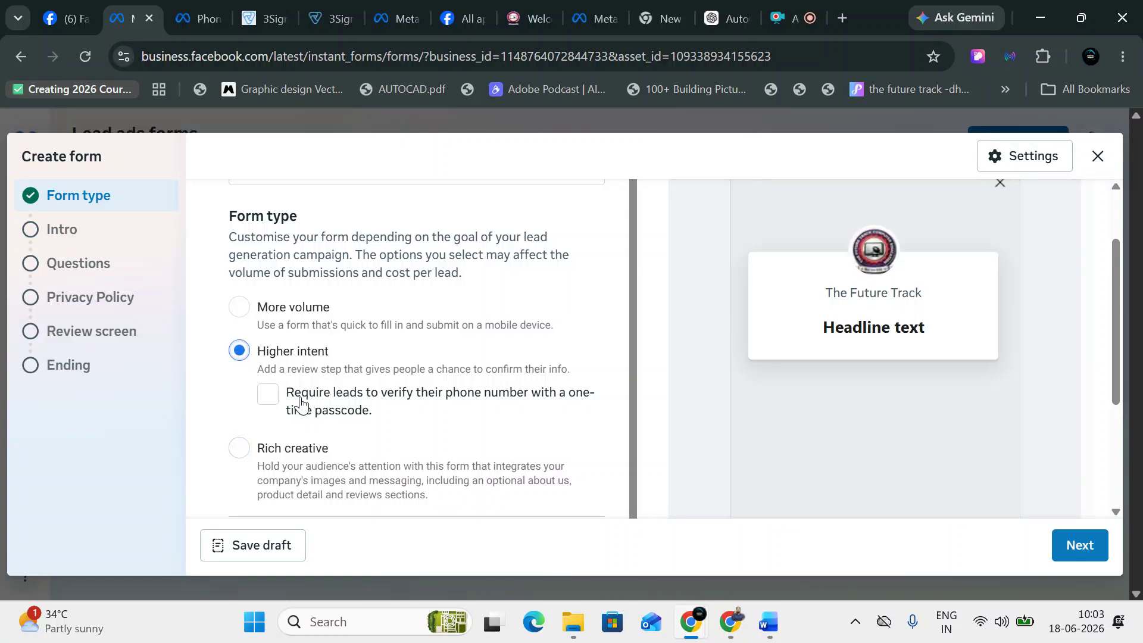
{"action": "left_click", "coordinate": [267, 394]}
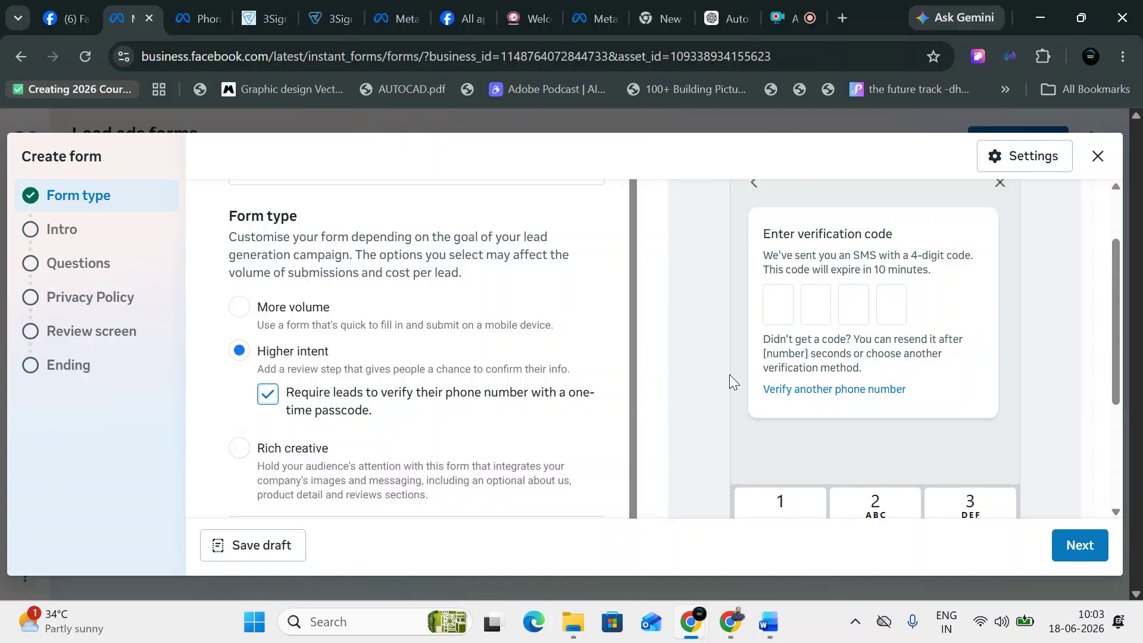
{"action": "left_click_drag", "start_coordinate": [764, 234], "coordinate": [894, 236]}
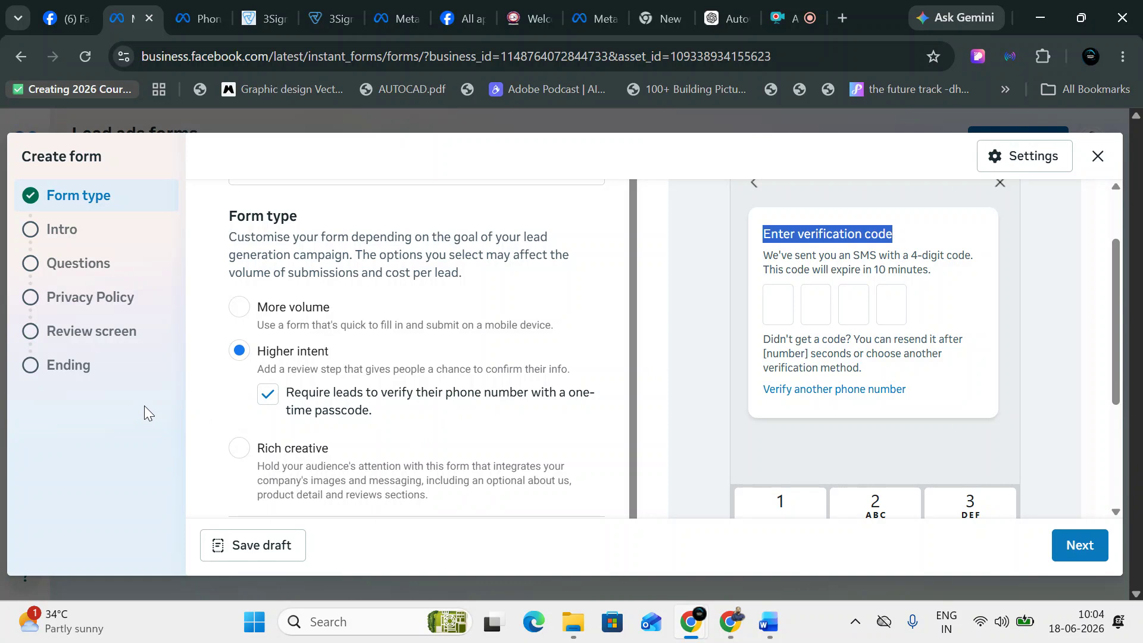
- In the form Settings, choose Open under Sharing and confirm with Done
{"action": "left_click", "coordinate": [1001, 156]}
{"action": "left_click", "coordinate": [538, 346]}
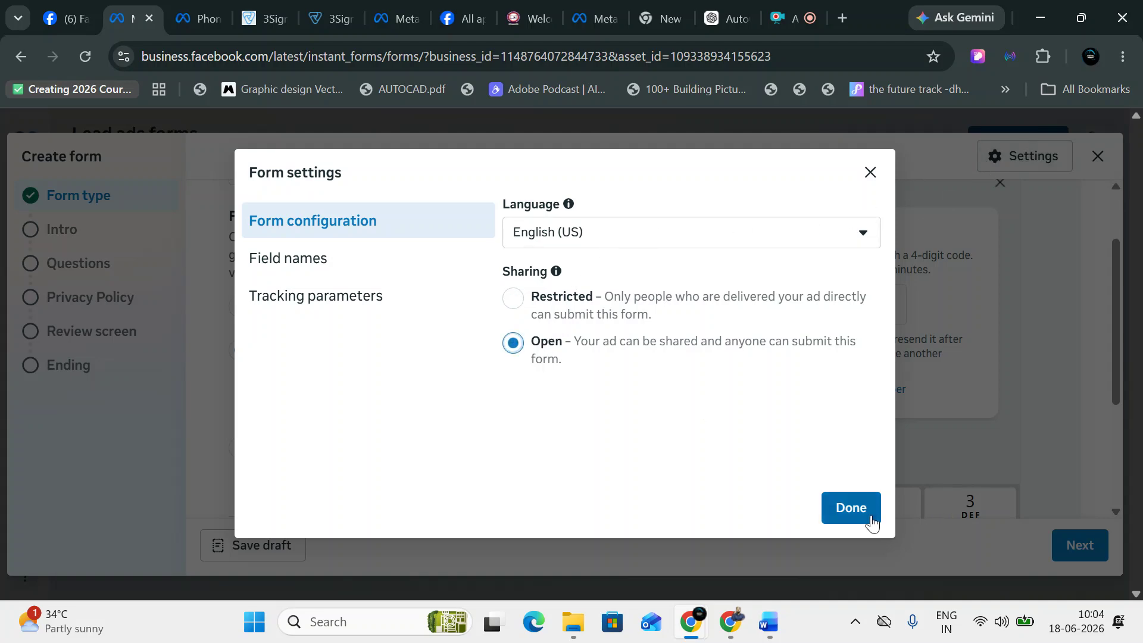
{"action": "left_click", "coordinate": [871, 516]}
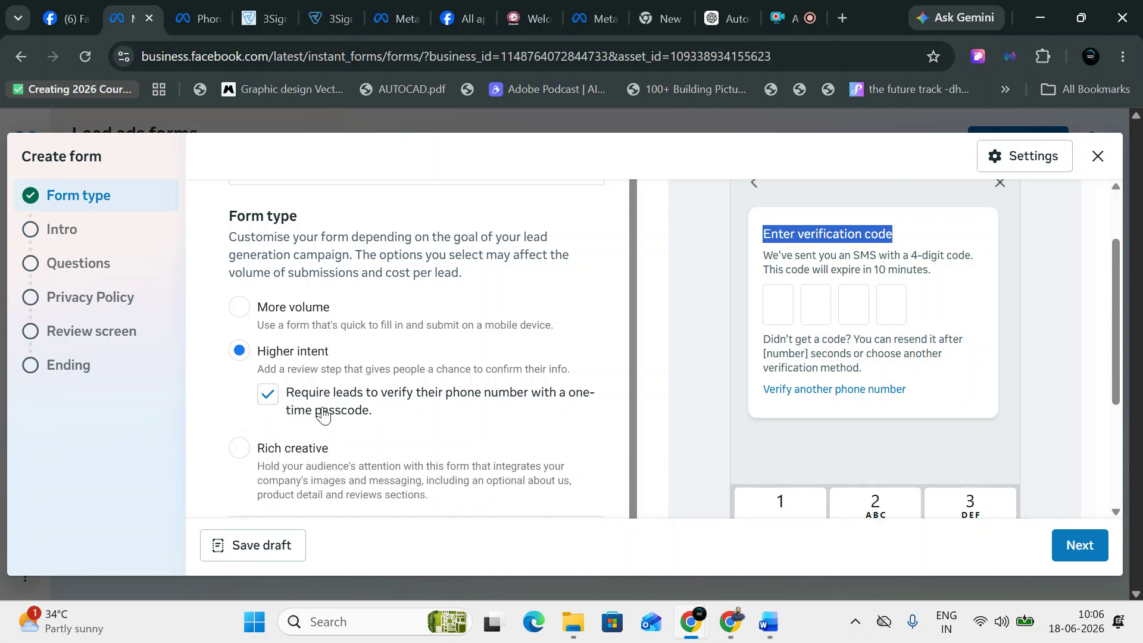
- Try Manual for flexible form delivery, then set it back to Optimised
{"action": "scroll", "coordinate": [285, 410], "scroll_direction": "down", "scroll_amount": 3}
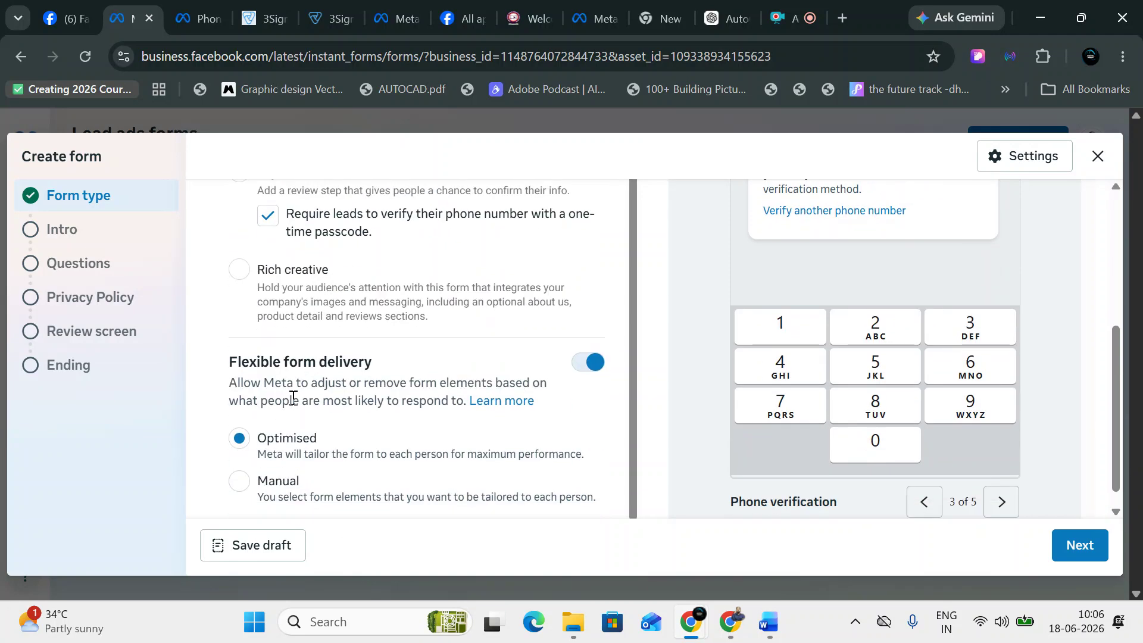
{"action": "scroll", "coordinate": [309, 428], "scroll_direction": "down", "scroll_amount": 1}
{"action": "left_click", "coordinate": [248, 467]}
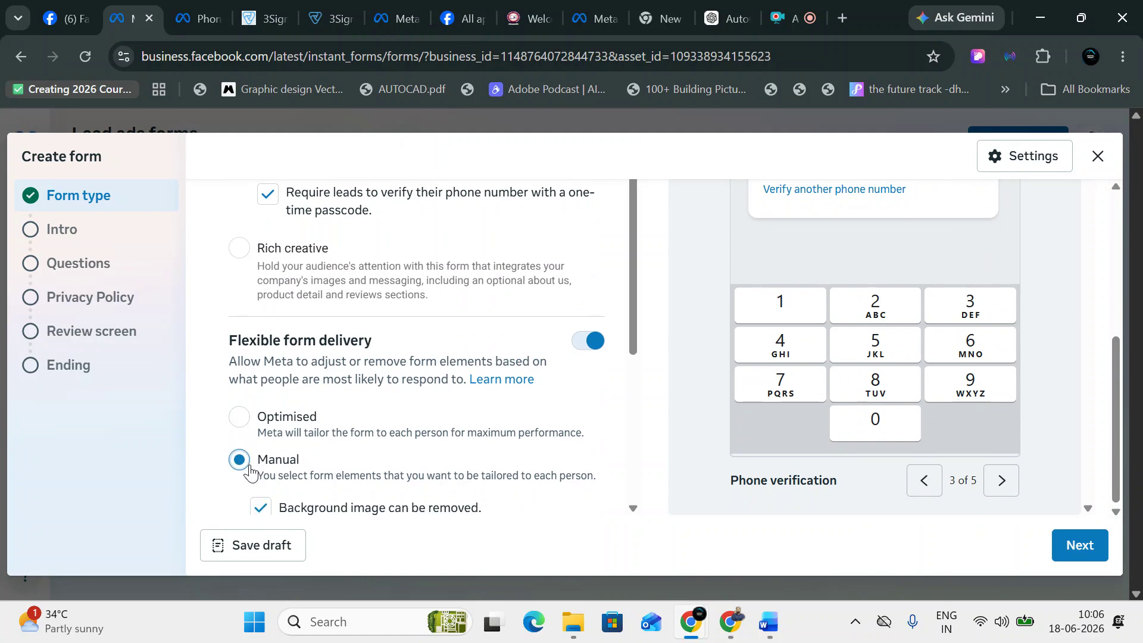
{"action": "scroll", "coordinate": [333, 452], "scroll_direction": "down", "scroll_amount": 3}
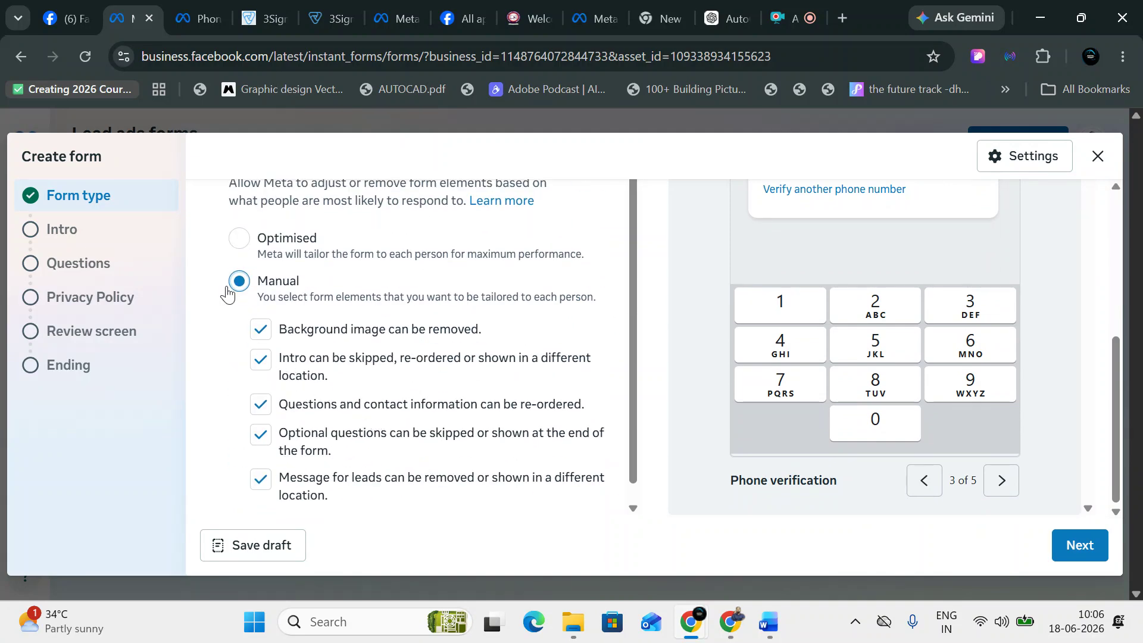
{"action": "left_click", "coordinate": [239, 238]}
- Preview the form's intro card on Facebook, then advance to the Intro step
{"action": "scroll", "coordinate": [286, 334], "scroll_direction": "up", "scroll_amount": 3}
{"action": "scroll", "coordinate": [774, 321], "scroll_direction": "up", "scroll_amount": 4}
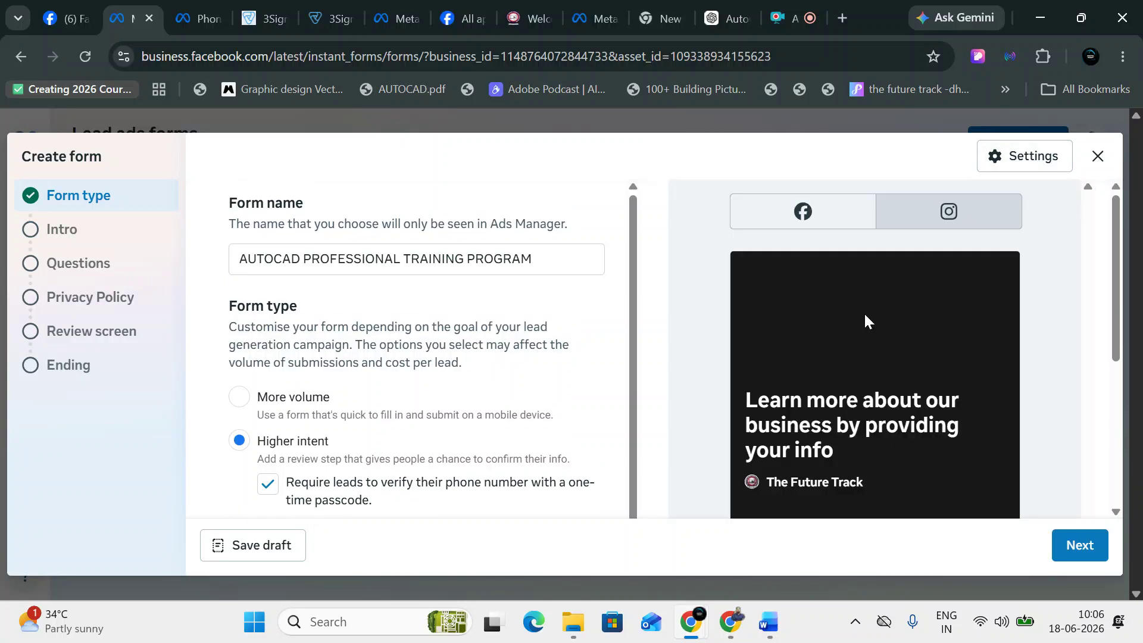
{"action": "left_click", "coordinate": [824, 222]}
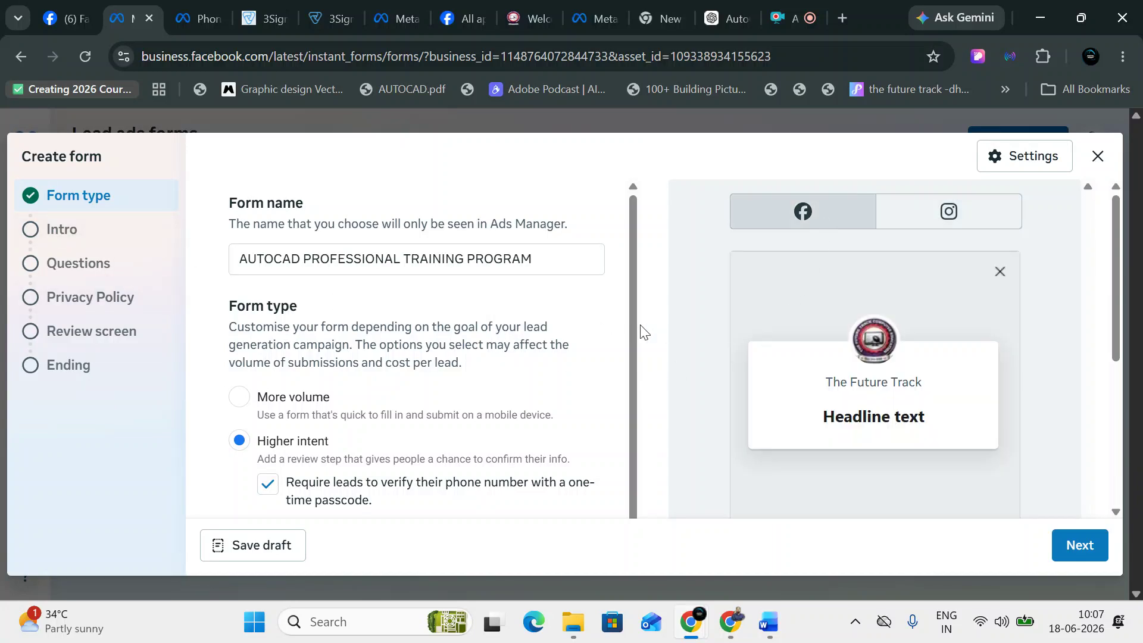
{"action": "left_click", "coordinate": [79, 231]}
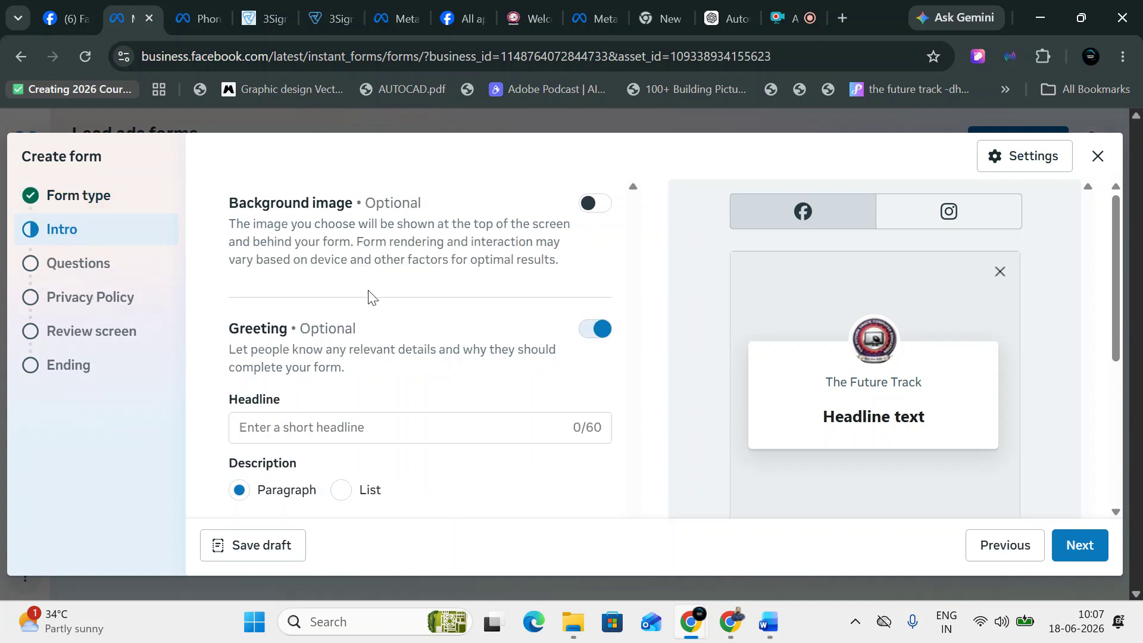
- Turn on the intro background image with 'Use uploaded image' at the recommended 1,200 x 628 size
{"action": "left_click_drag", "start_coordinate": [238, 203], "coordinate": [332, 203]}
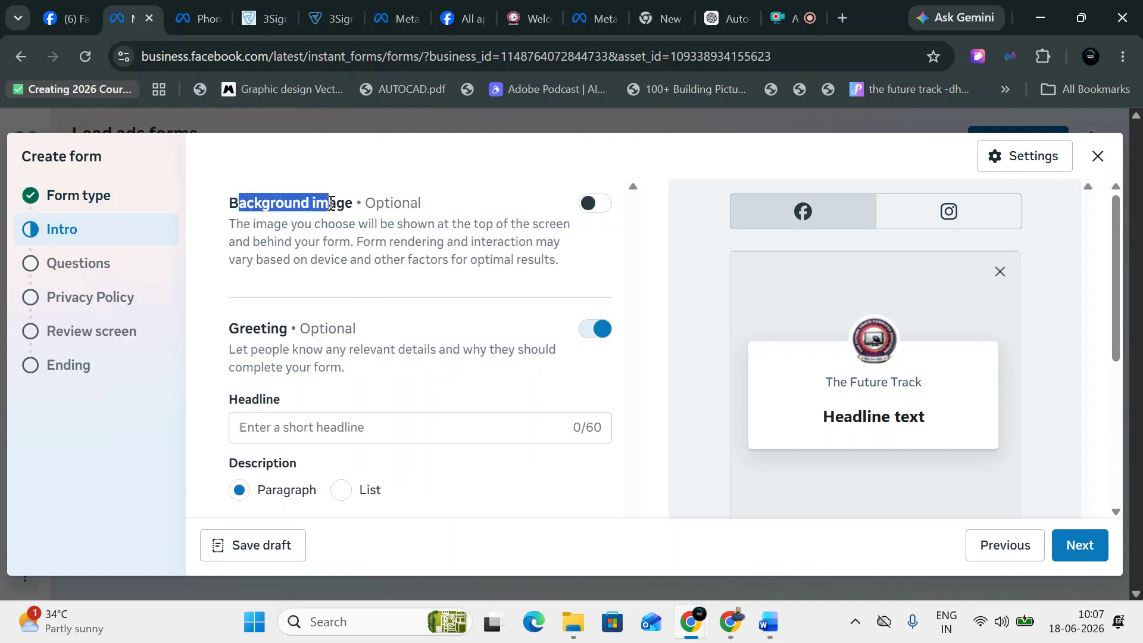
{"action": "left_click", "coordinate": [605, 206]}
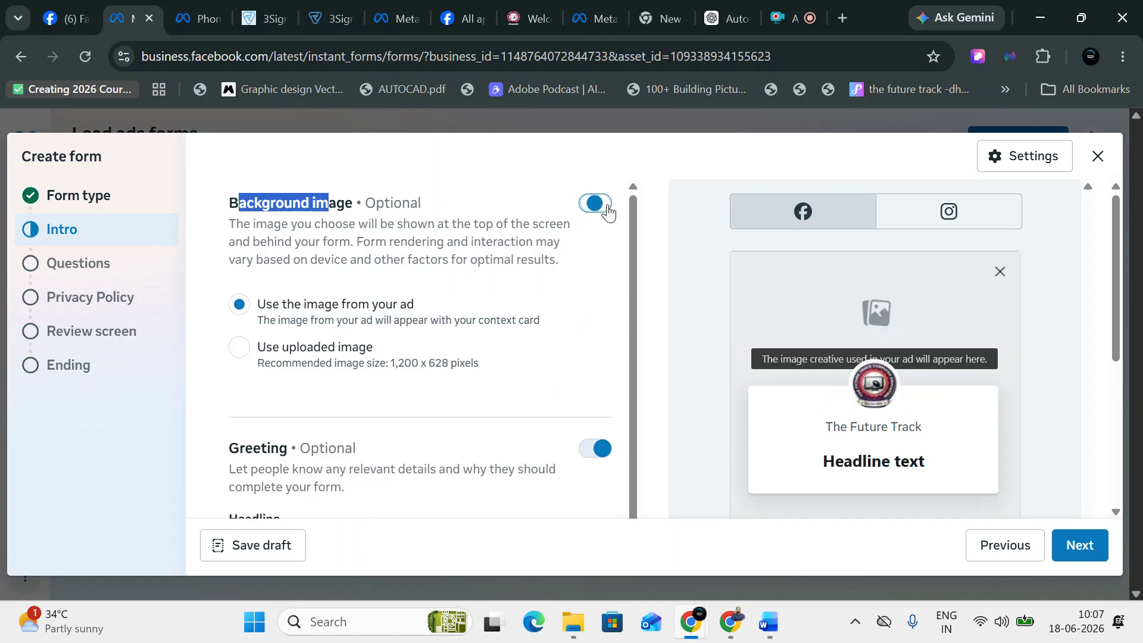
{"action": "left_click", "coordinate": [280, 352]}
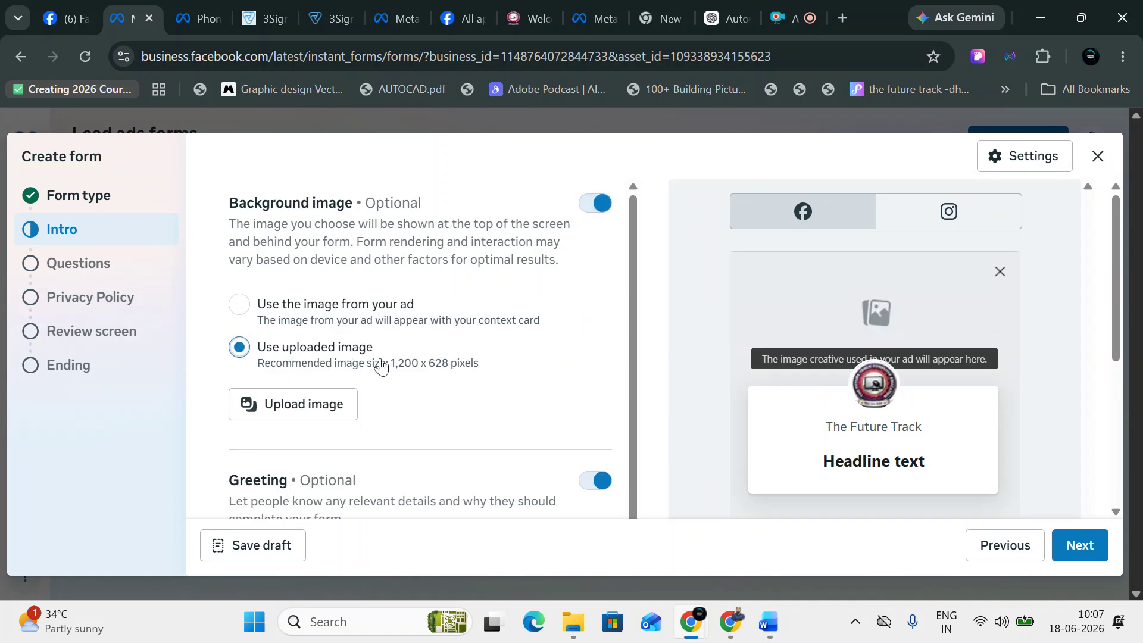
{"action": "left_click_drag", "start_coordinate": [396, 363], "coordinate": [451, 375]}
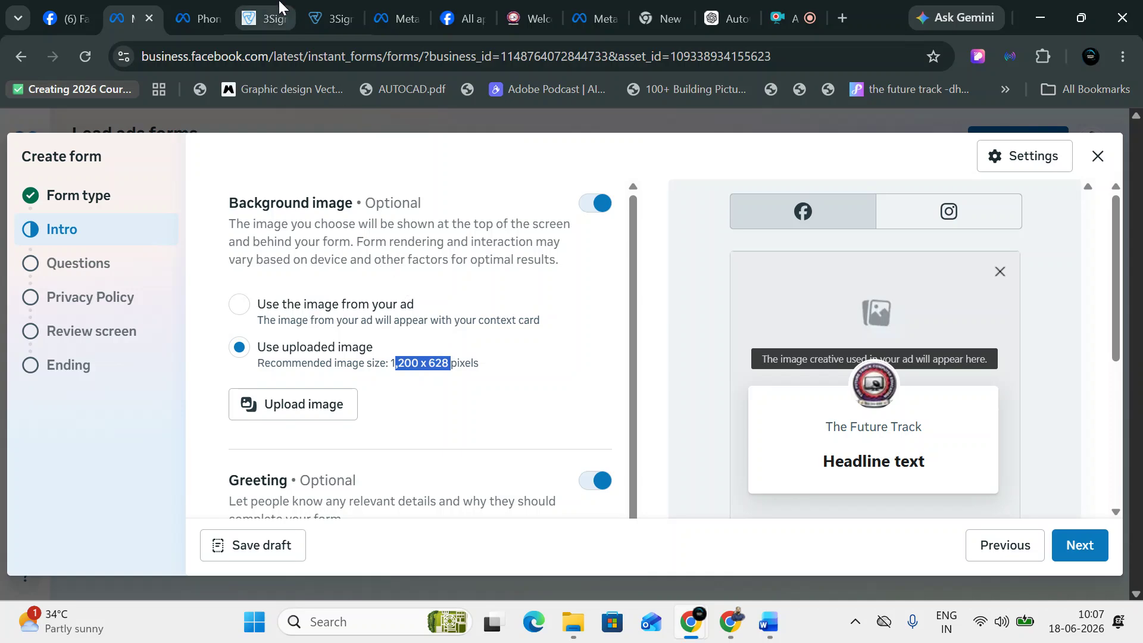
- In ChatGPT, paste the program title into a new message
{"action": "left_click", "coordinate": [723, 17]}
{"action": "left_click", "coordinate": [383, 544]}
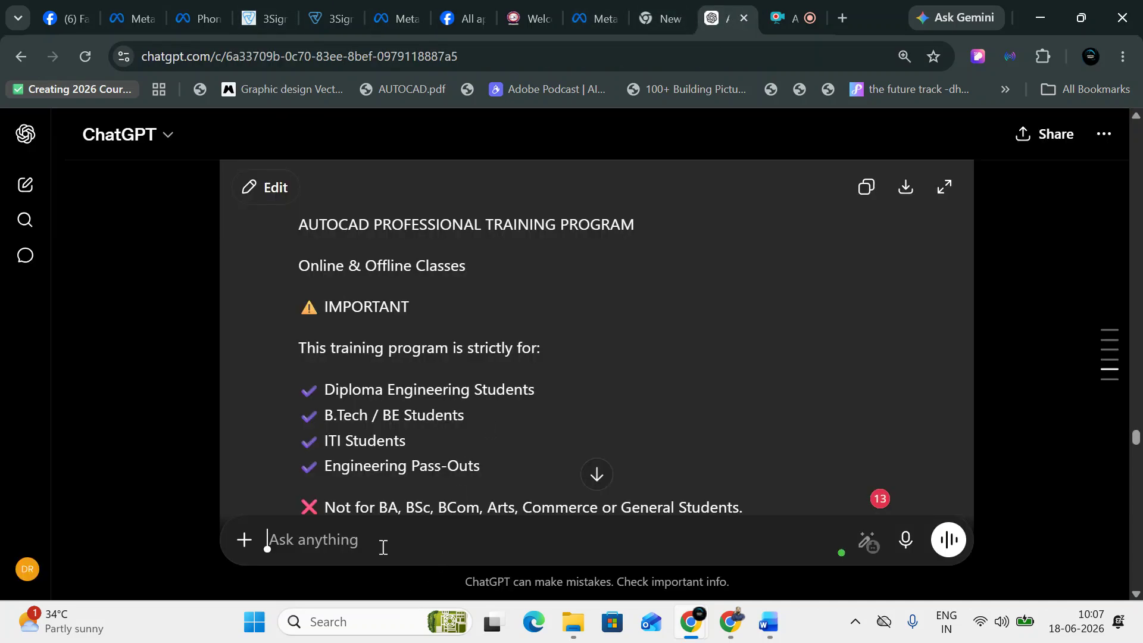
{"action": "type", "text": "AUTOCAD PROFESSIONAL TRAINING PROGRAM"}
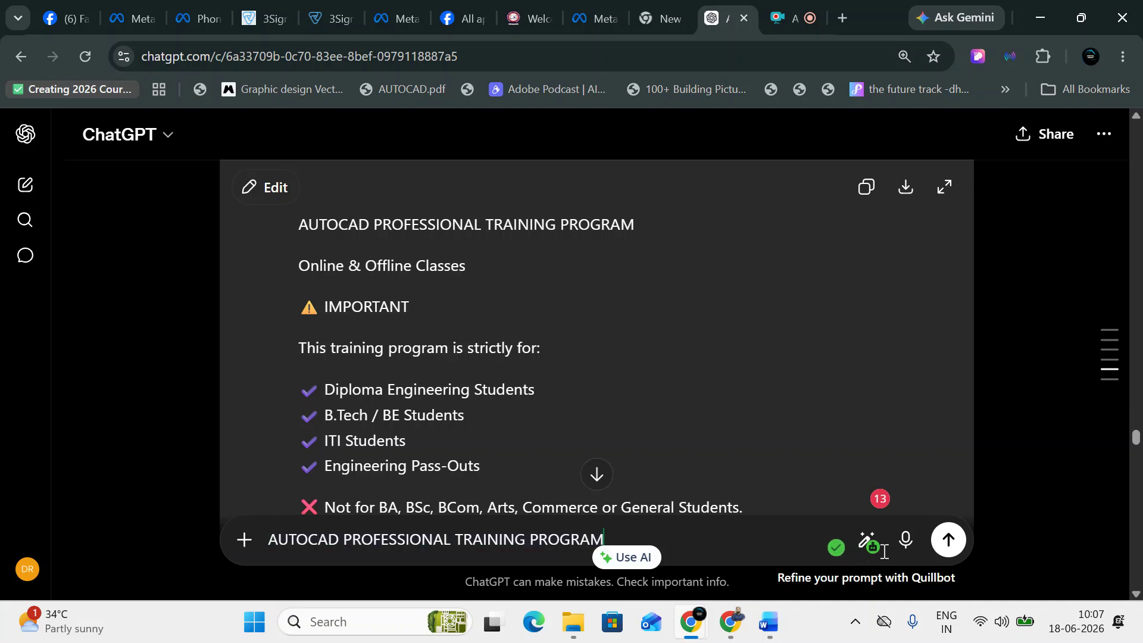
- Add 'i want to create a image 1200*628 size color in our logo' after the title
{"action": "type", "text": "i want"}
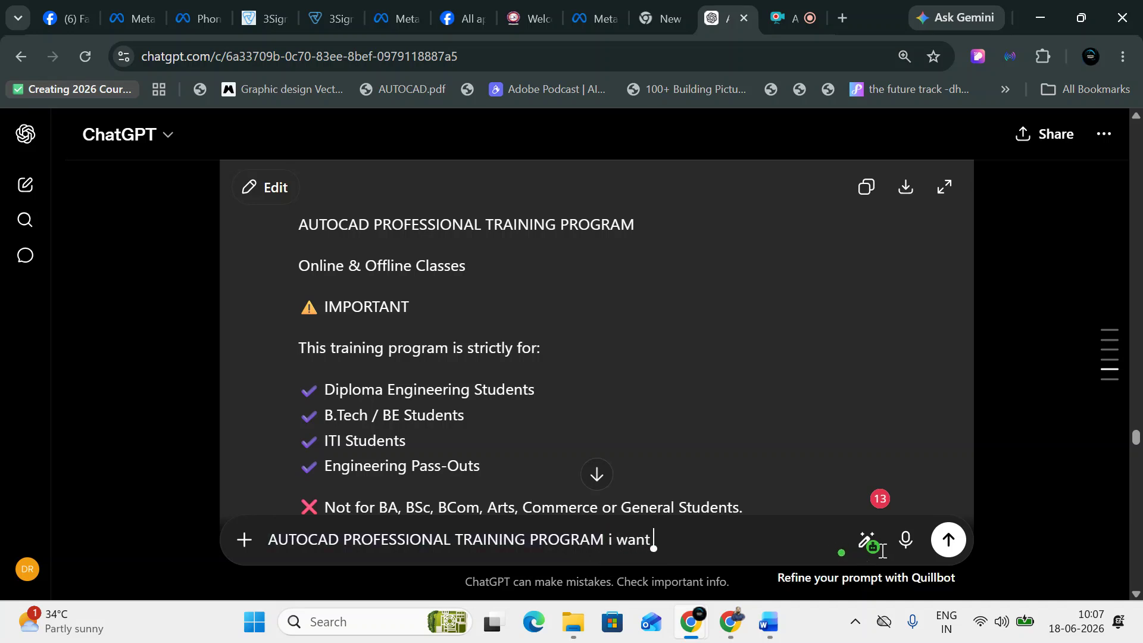
{"action": "type", "text": " to create a image"}
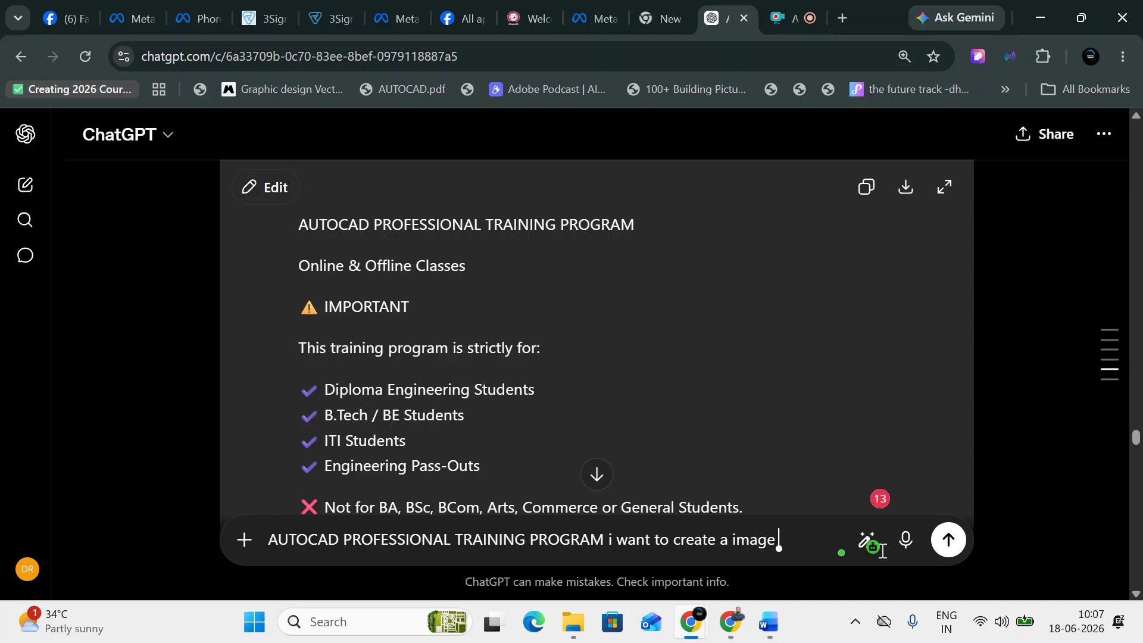
{"action": "type", "text": " 2 col"}
{"action": "key", "text": "BackSpace"}
{"action": "key", "text": "BackSpace"}
{"action": "key", "text": "BackSpace"}
{"action": "key", "text": "BackSpace"}
{"action": "key", "text": "BackSpace"}
{"action": "type", "text": "1200*628 size"}
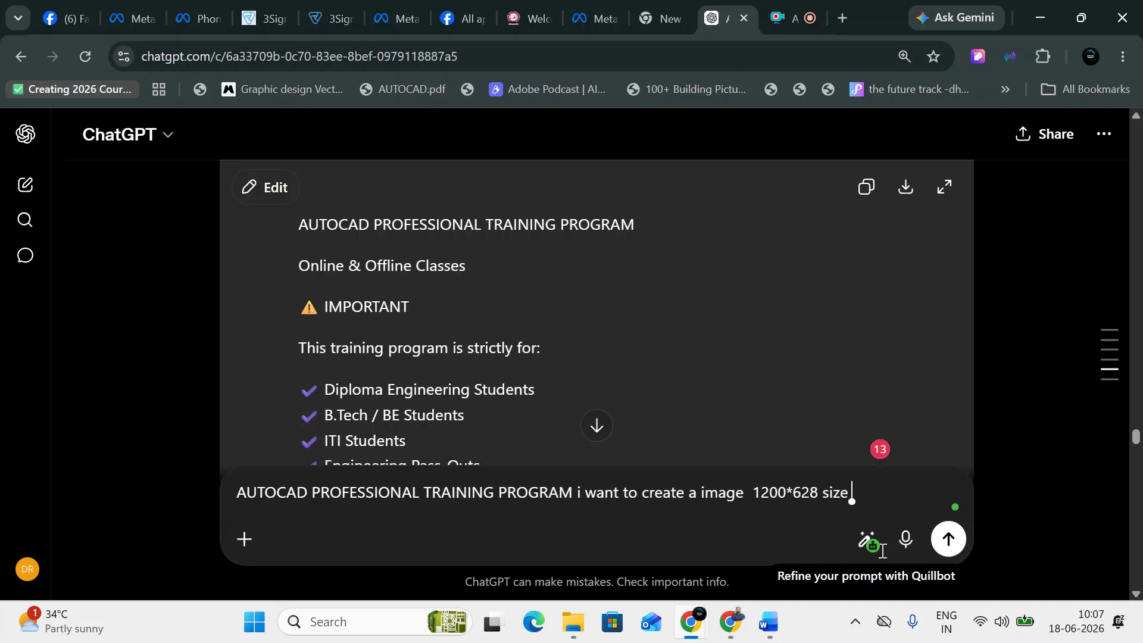
{"action": "type", "text": " color"}
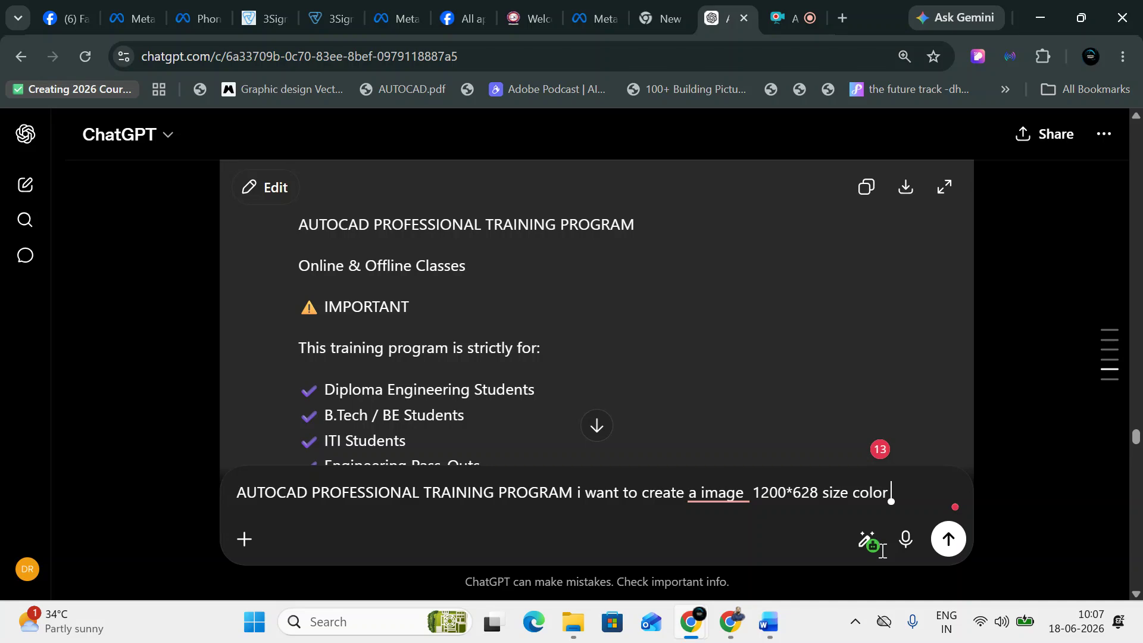
{"action": "type", "text": " in our logo"}
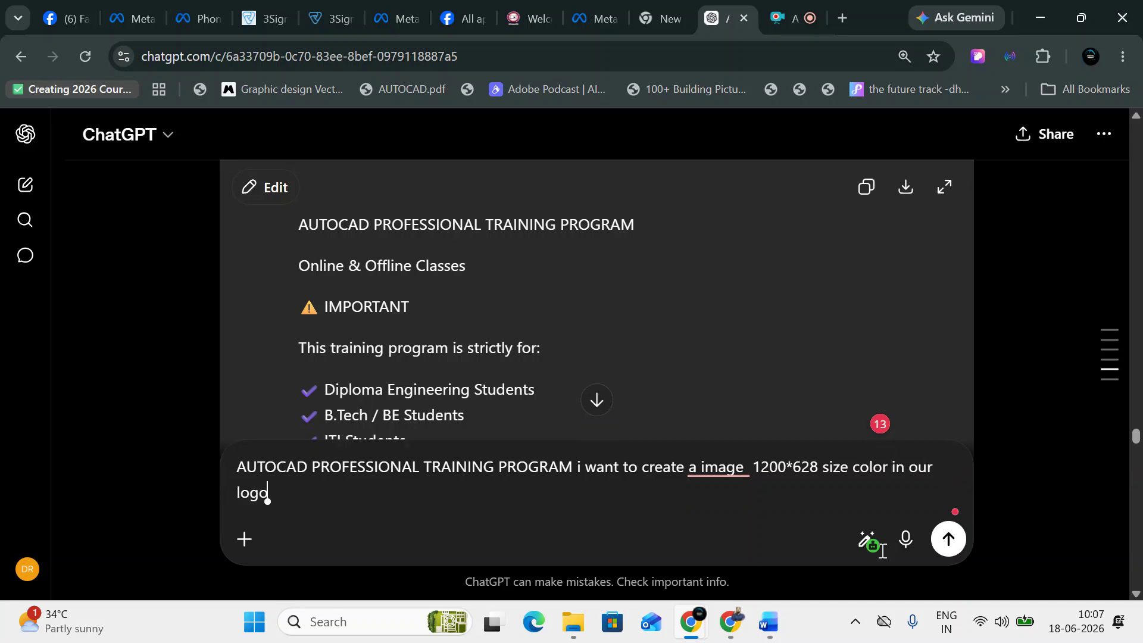
{"action": "left_click", "coordinate": [244, 538]}
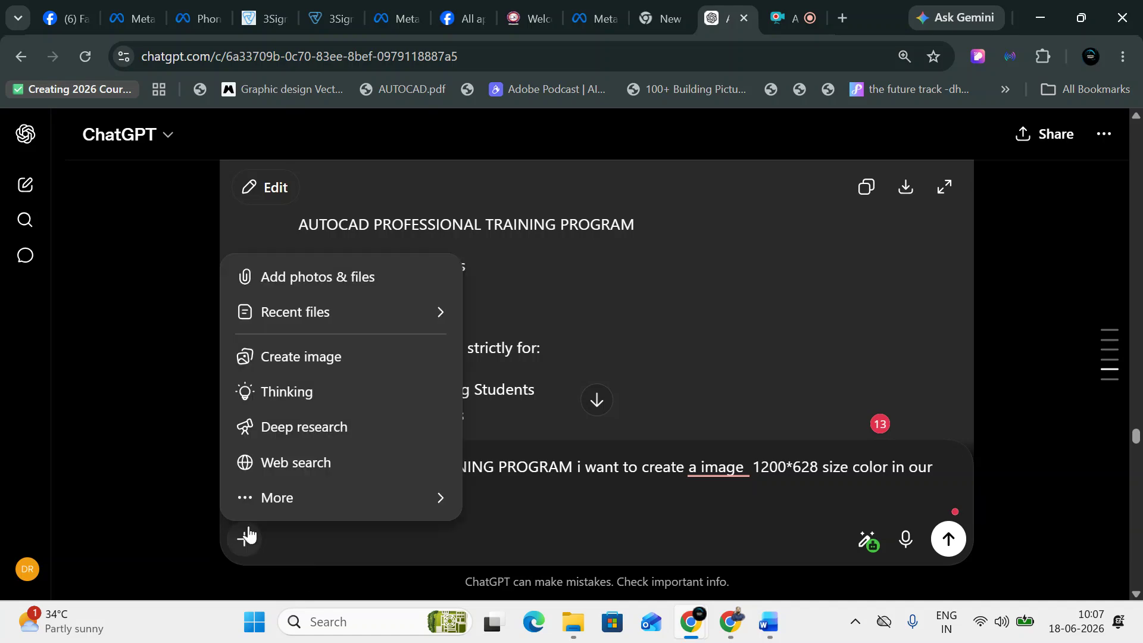
- Attach logoc-removebg-preview.png from Downloads and send the image request
{"action": "left_click", "coordinate": [280, 267]}
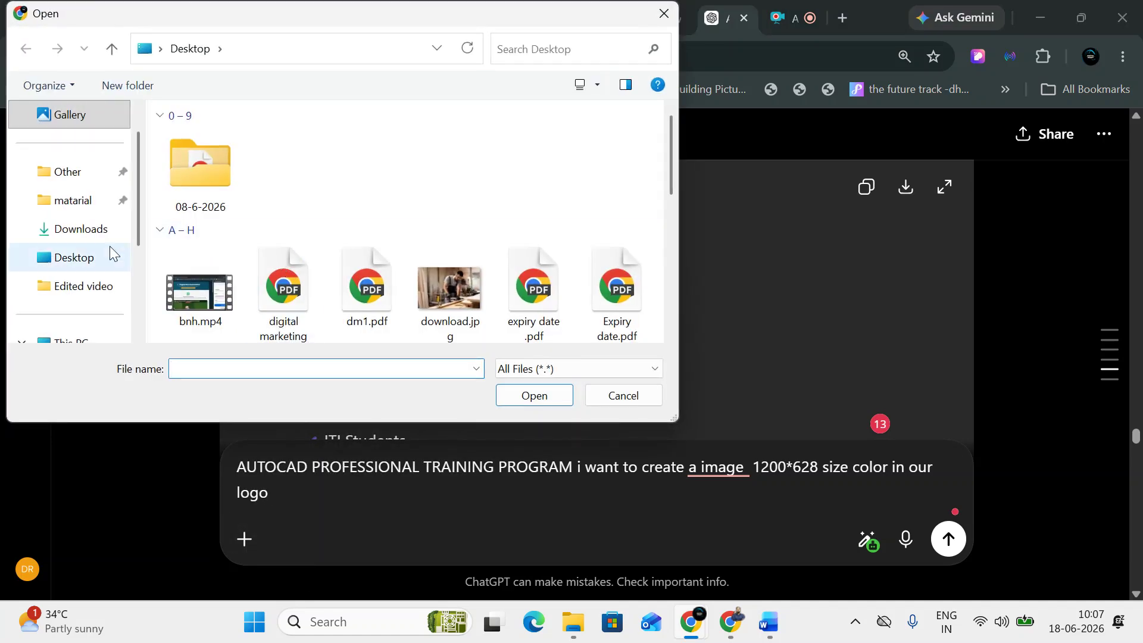
{"action": "scroll", "coordinate": [289, 252], "scroll_direction": "down", "scroll_amount": 10}
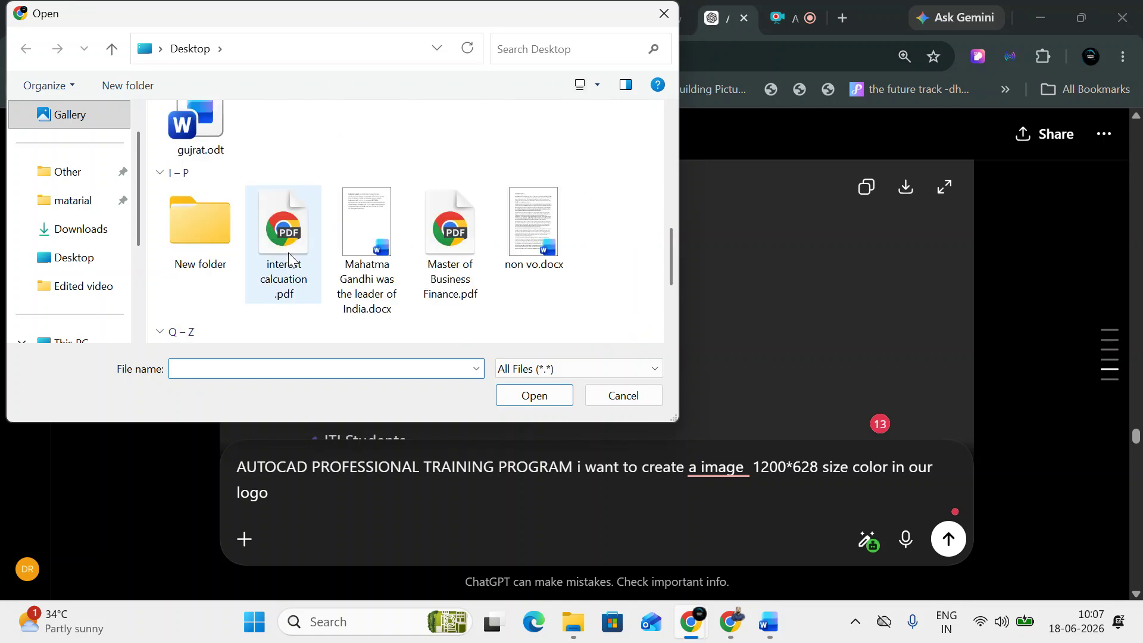
{"action": "left_click", "coordinate": [94, 229]}
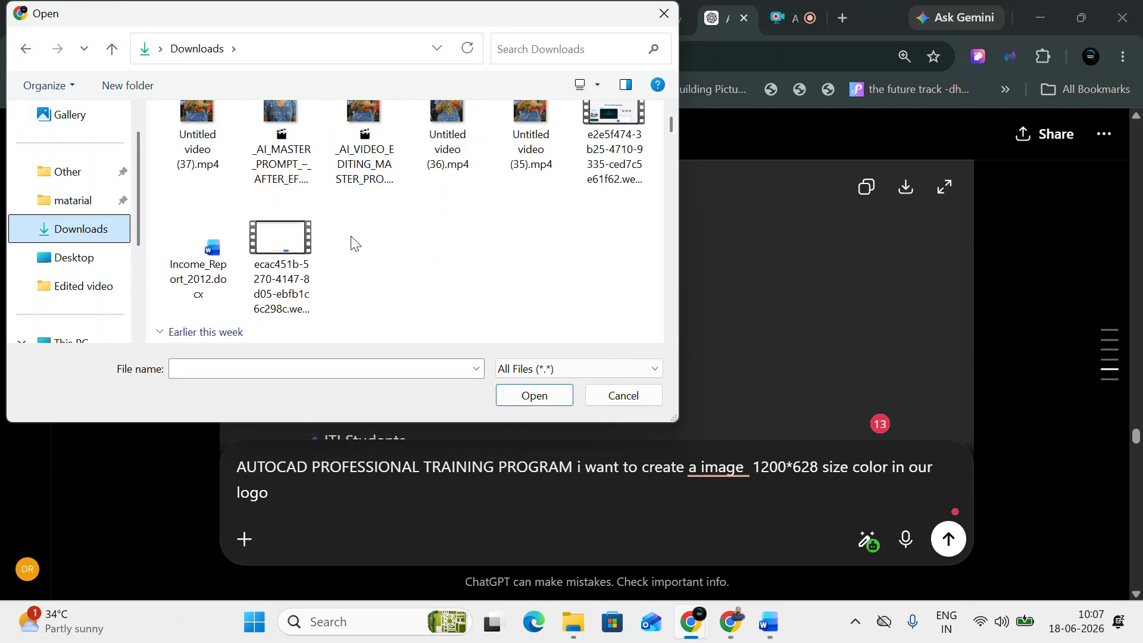
{"action": "scroll", "coordinate": [352, 238], "scroll_direction": "down", "scroll_amount": 10}
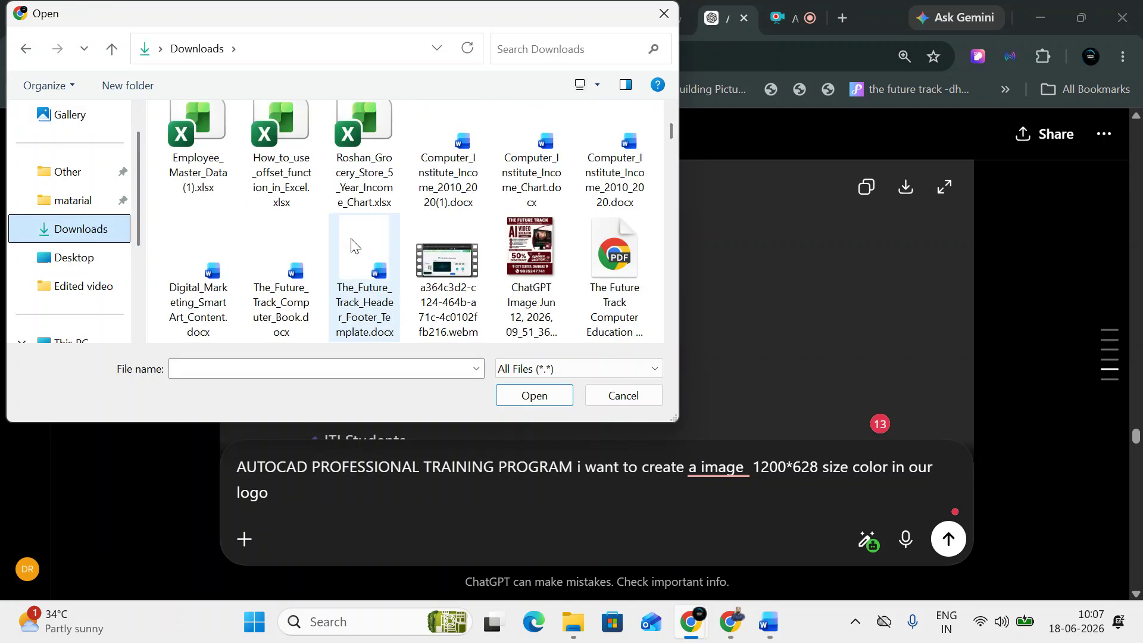
{"action": "scroll", "coordinate": [352, 239], "scroll_direction": "down", "scroll_amount": 15}
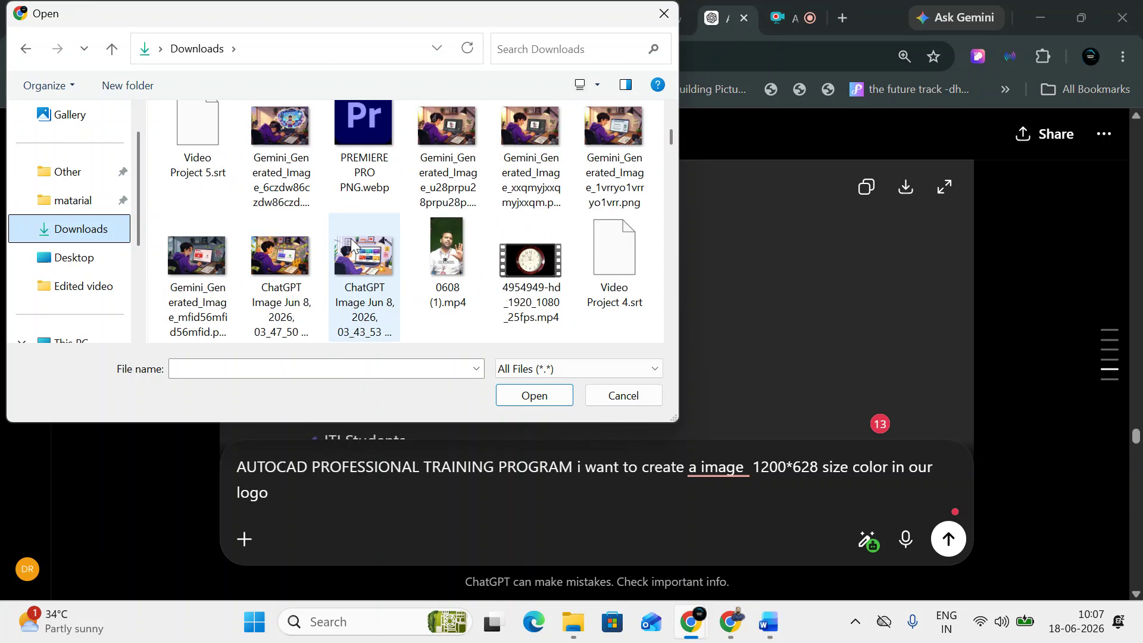
{"action": "scroll", "coordinate": [354, 244], "scroll_direction": "down", "scroll_amount": 10}
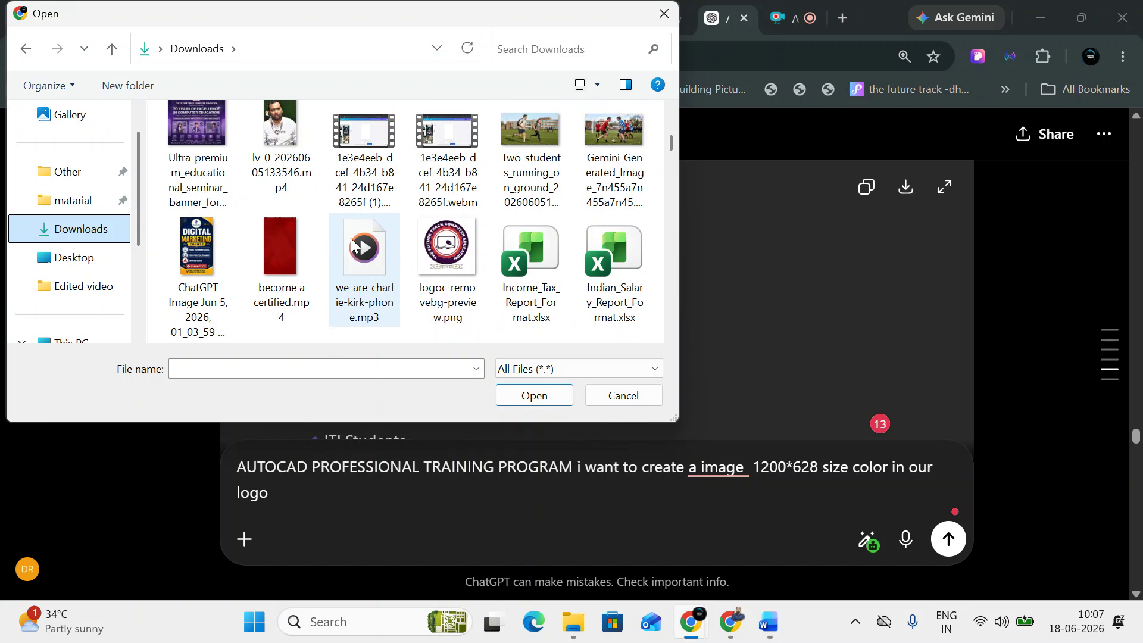
{"action": "double_click", "coordinate": [437, 248]}
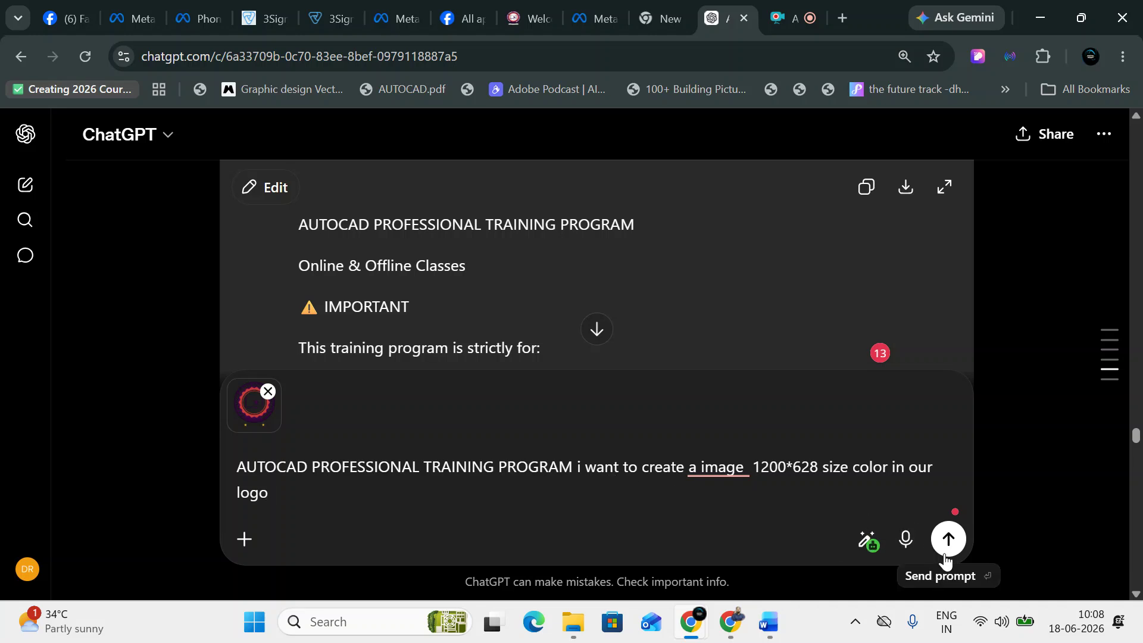
{"action": "key", "text": "Return"}
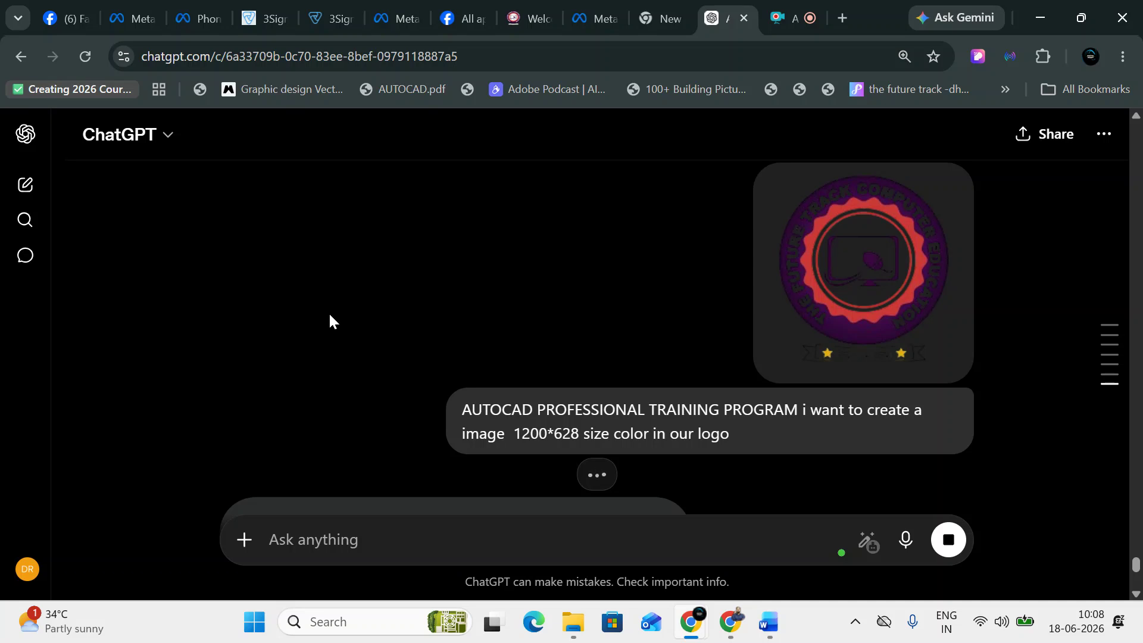
- Edit the sent request to add 'give the prompt', then 'only prompt', resending each time
{"action": "scroll", "coordinate": [381, 316], "scroll_direction": "up", "scroll_amount": 2}
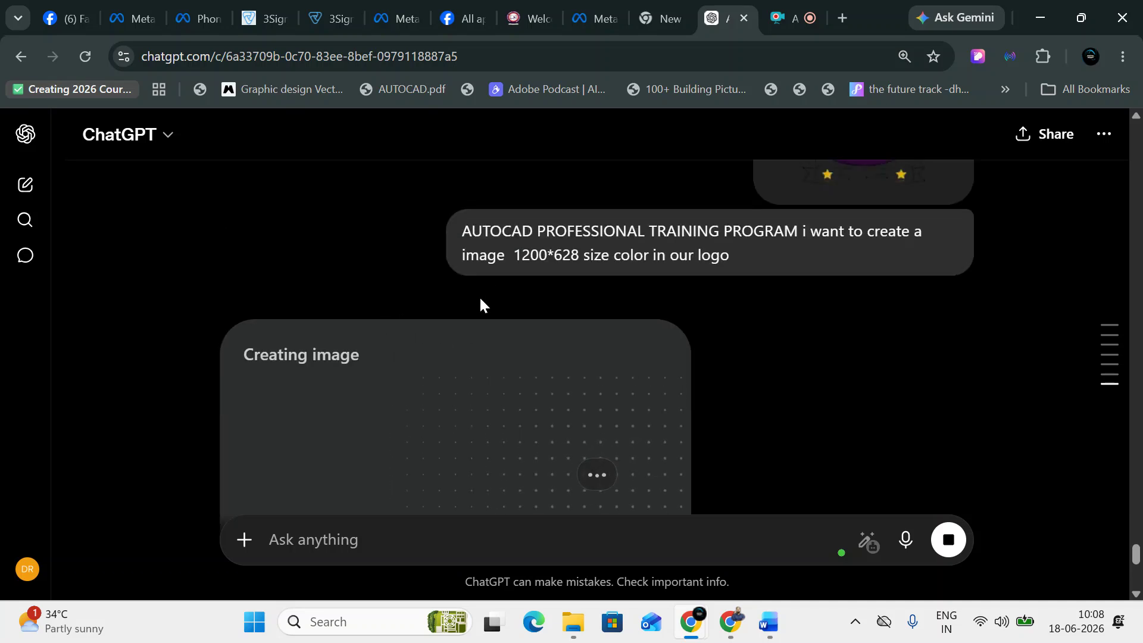
{"action": "left_click", "coordinate": [943, 294]}
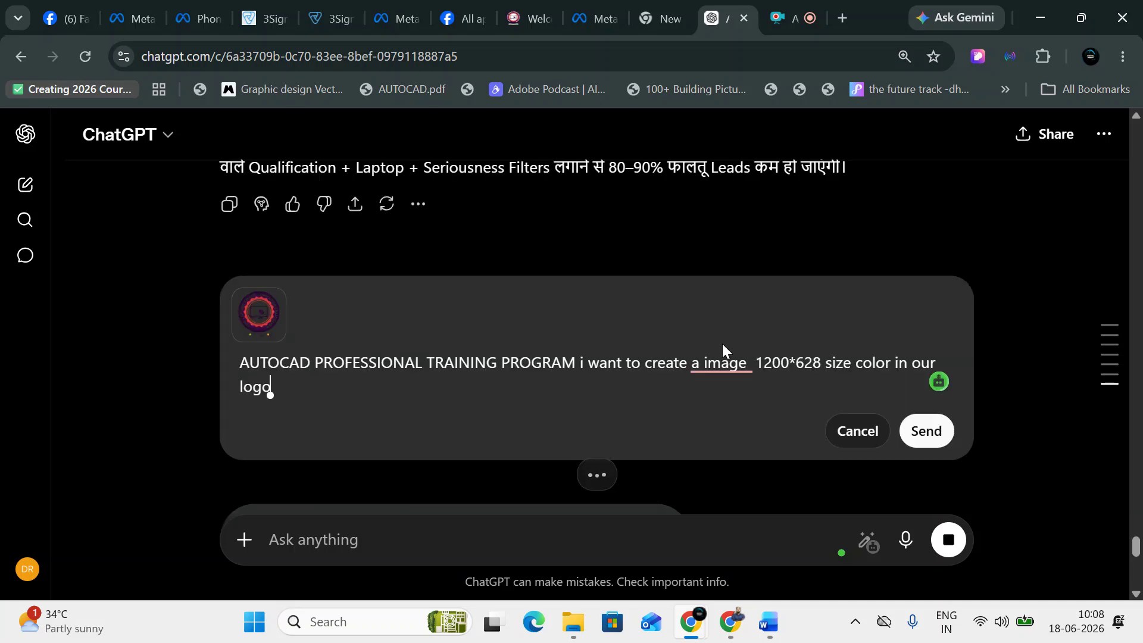
{"action": "type", "text": "give the prompt"}
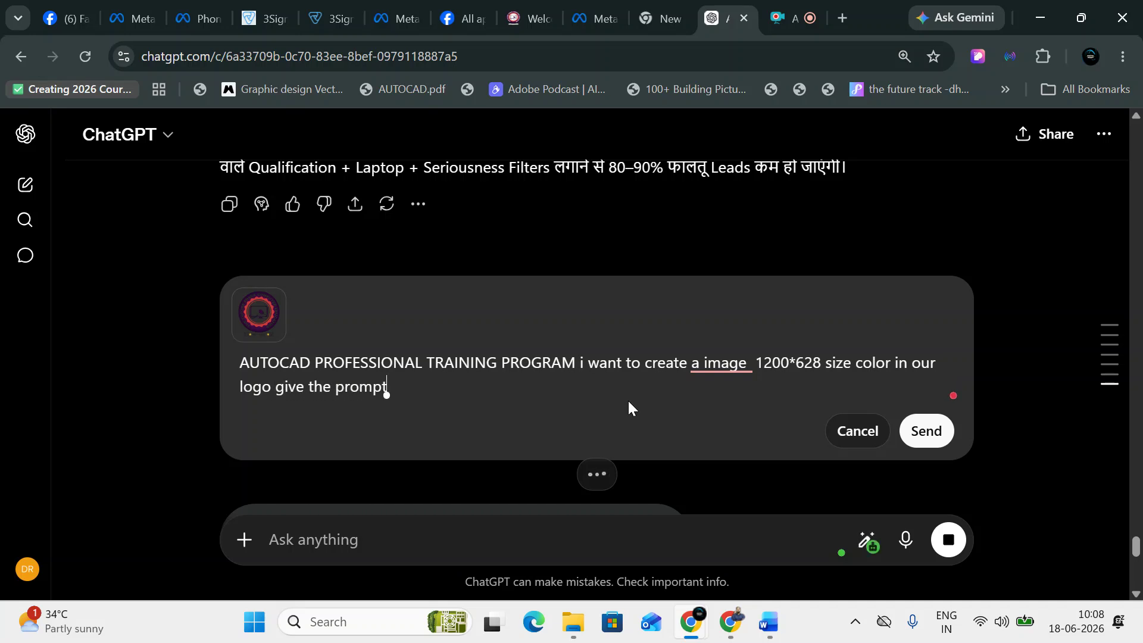
{"action": "key", "text": "Return"}
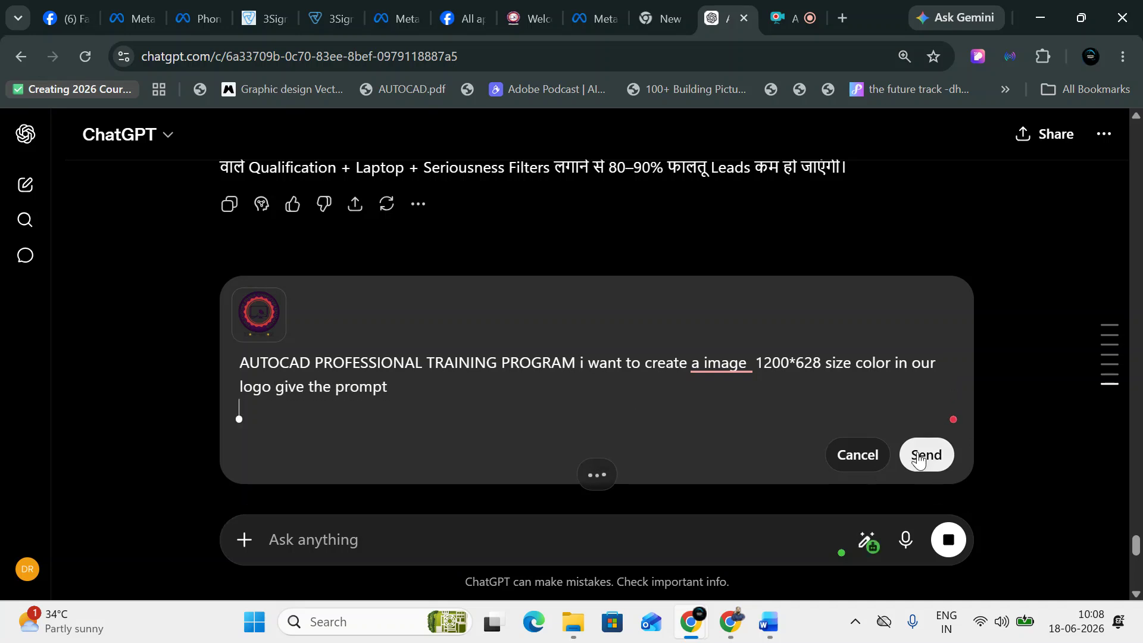
{"action": "left_click", "coordinate": [926, 455]}
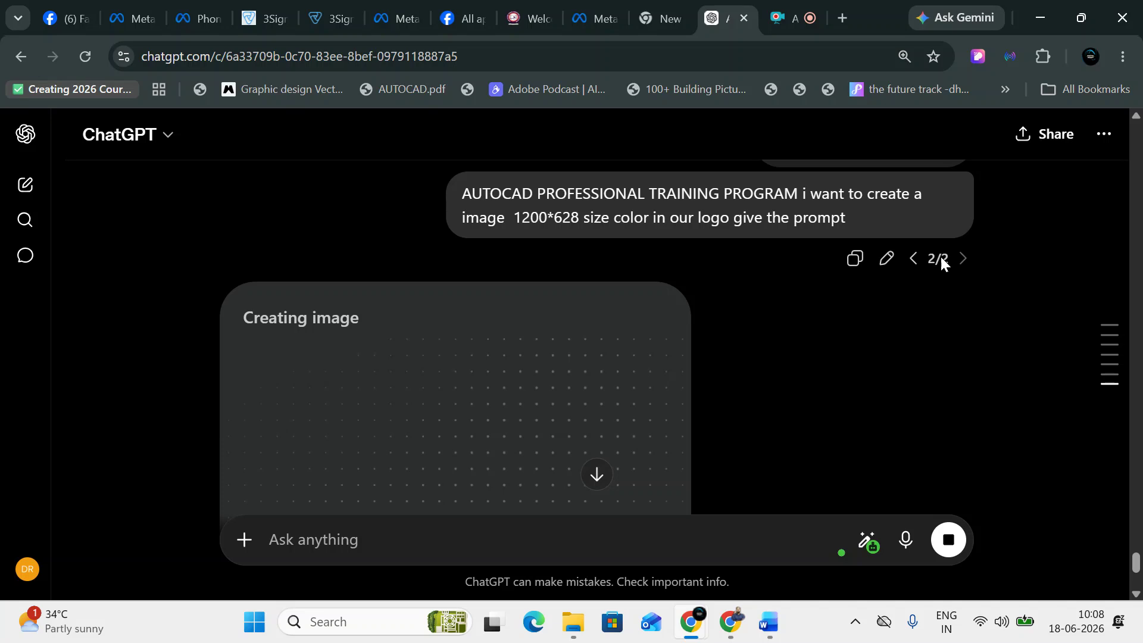
{"action": "left_click", "coordinate": [887, 259]}
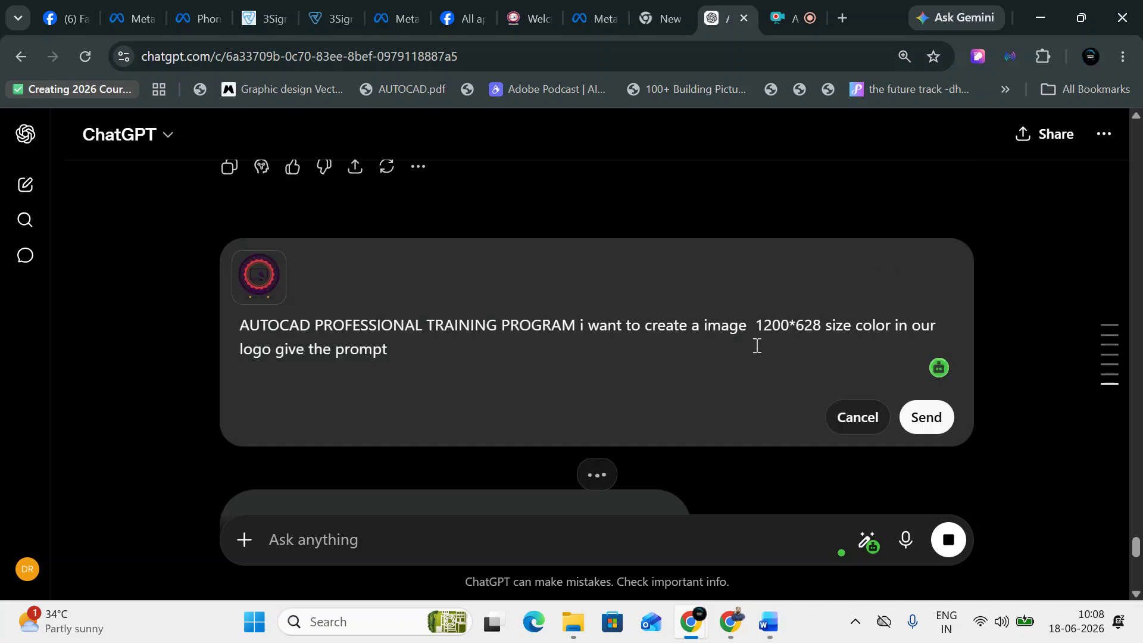
{"action": "type", "text": "only prompt"}
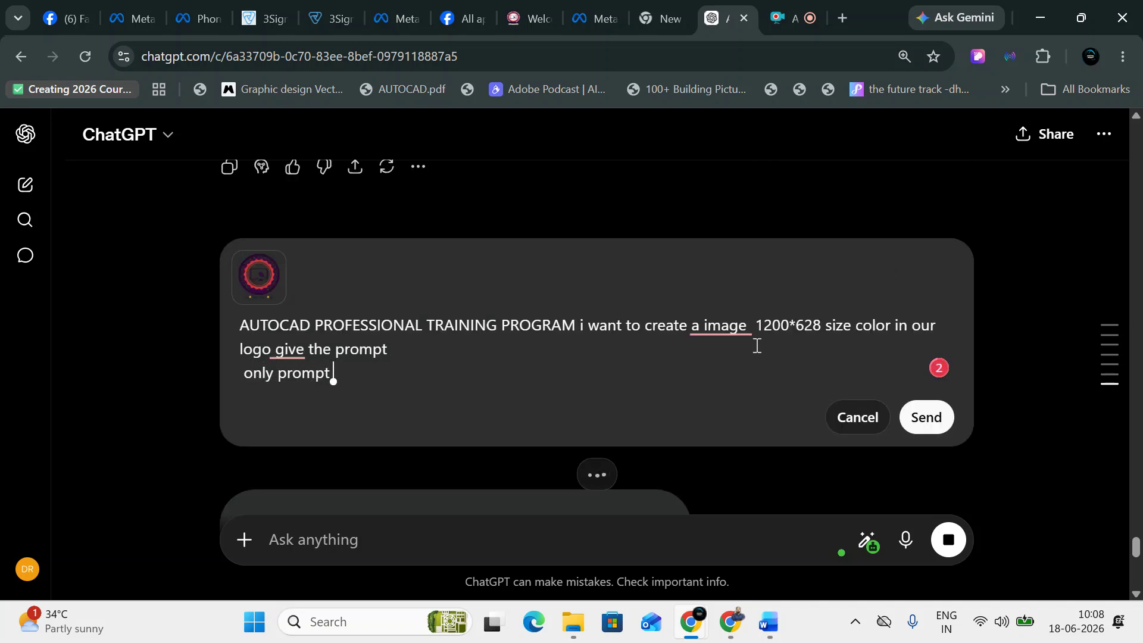
{"action": "left_click", "coordinate": [929, 421]}
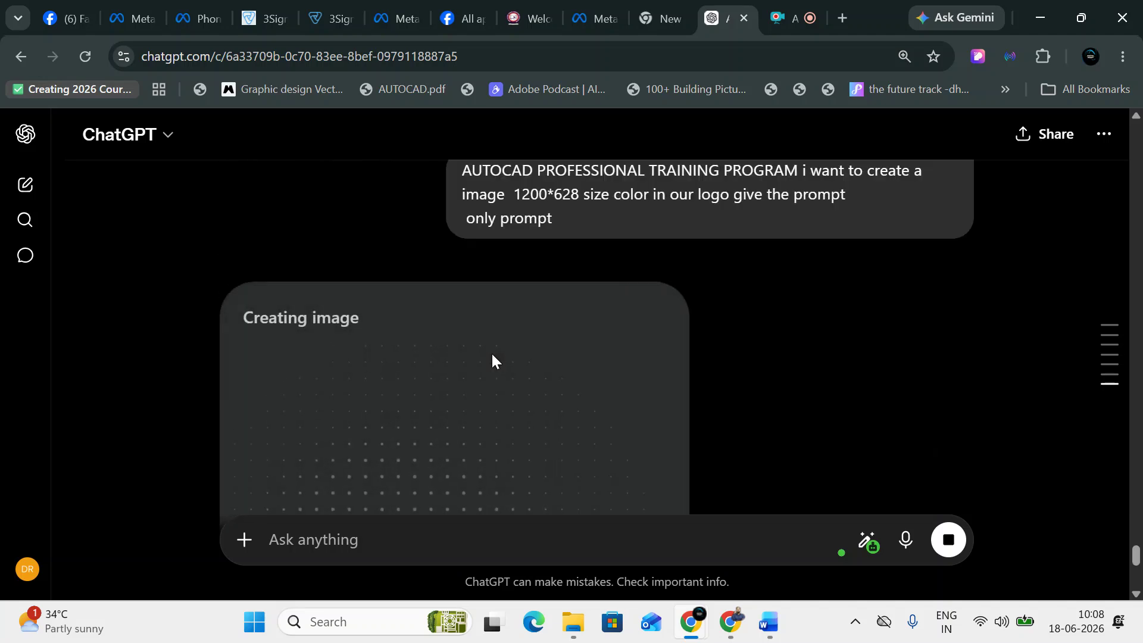
- Revise the request with 'hmko prompt i will create a flow ai' and resend it
{"action": "scroll", "coordinate": [539, 262], "scroll_direction": "up", "scroll_amount": 2}
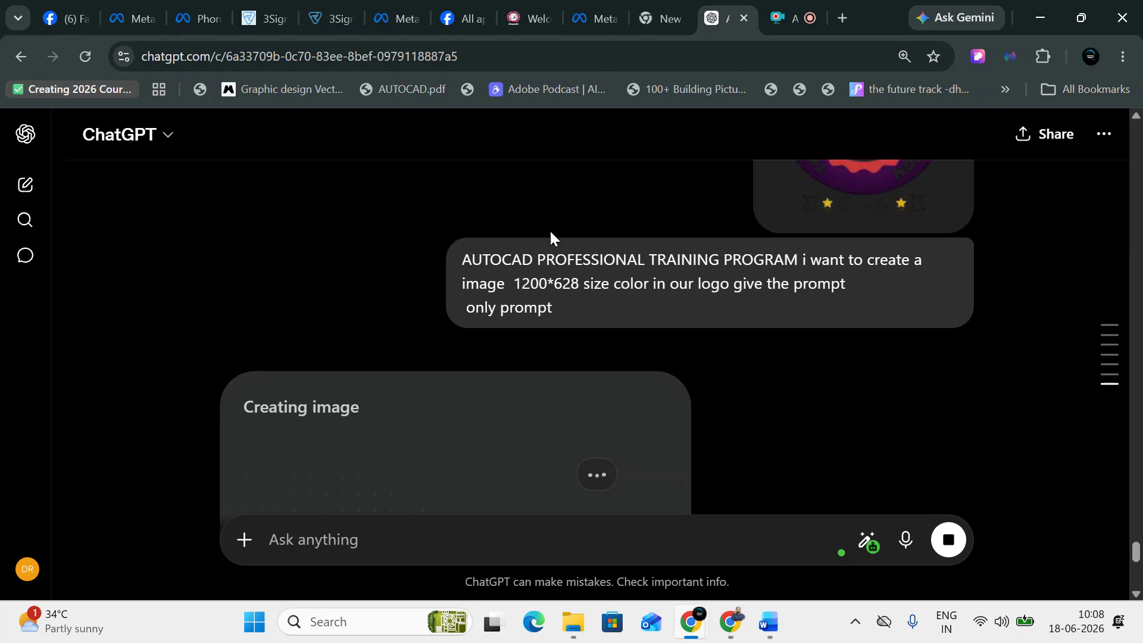
{"action": "left_click", "coordinate": [888, 350]}
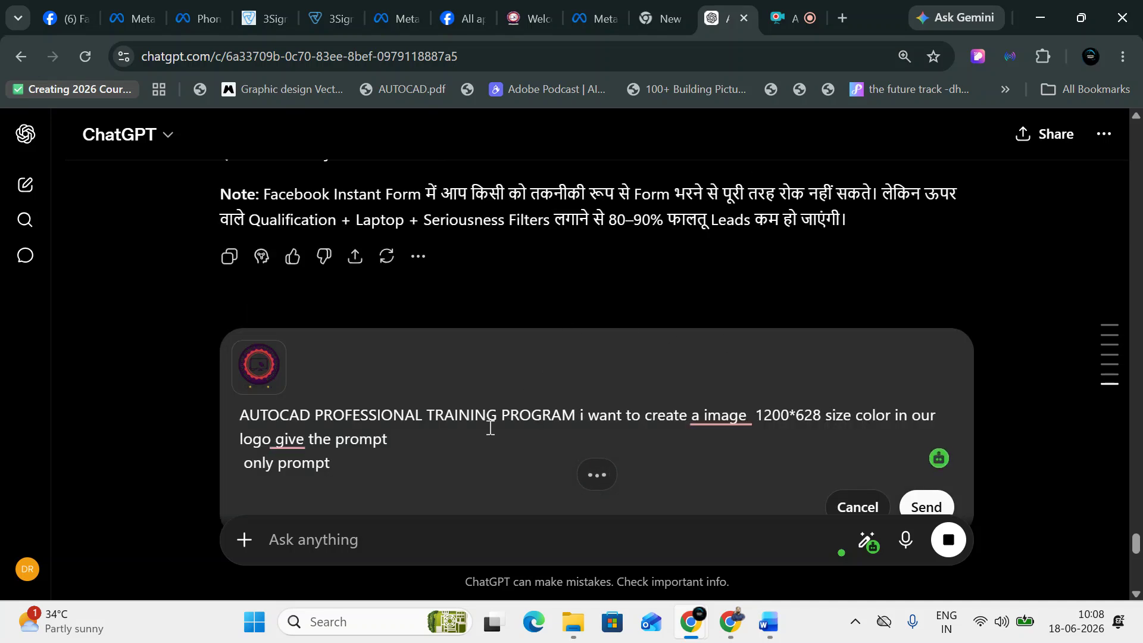
{"action": "type", "text": "hmko prompt i wi"}
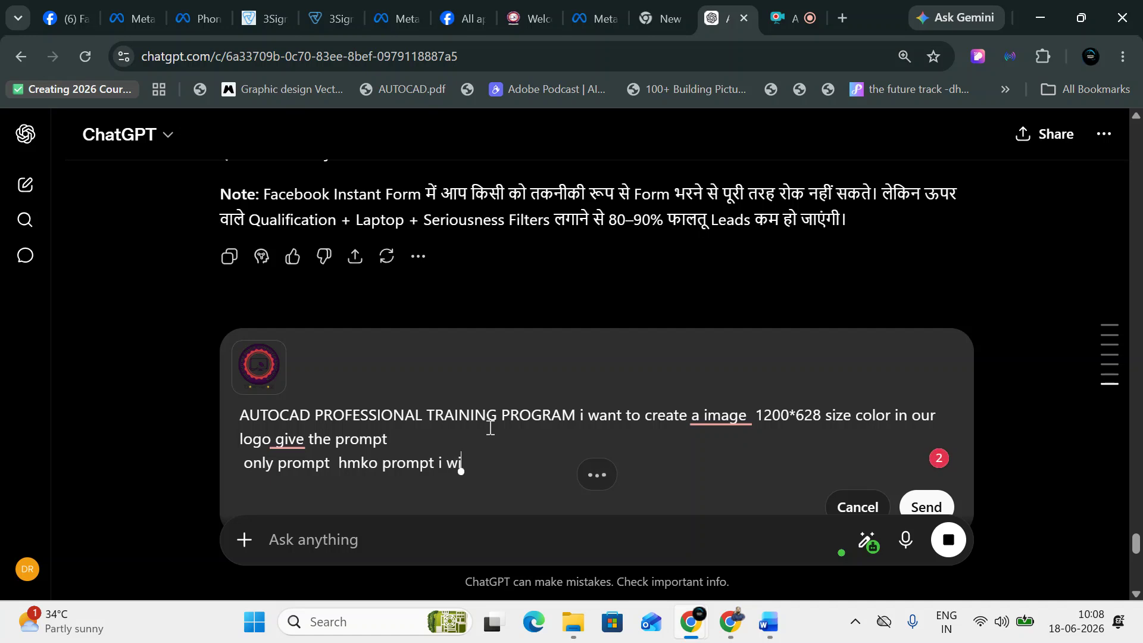
{"action": "type", "text": "ll create a flow ai"}
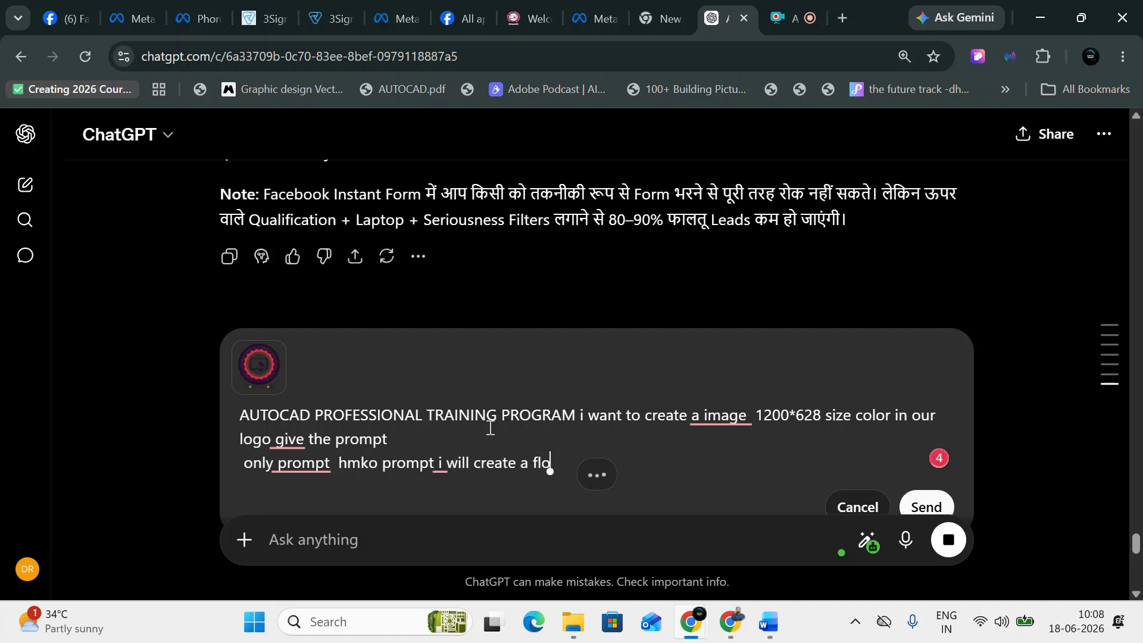
{"action": "key", "text": "shift+Return"}
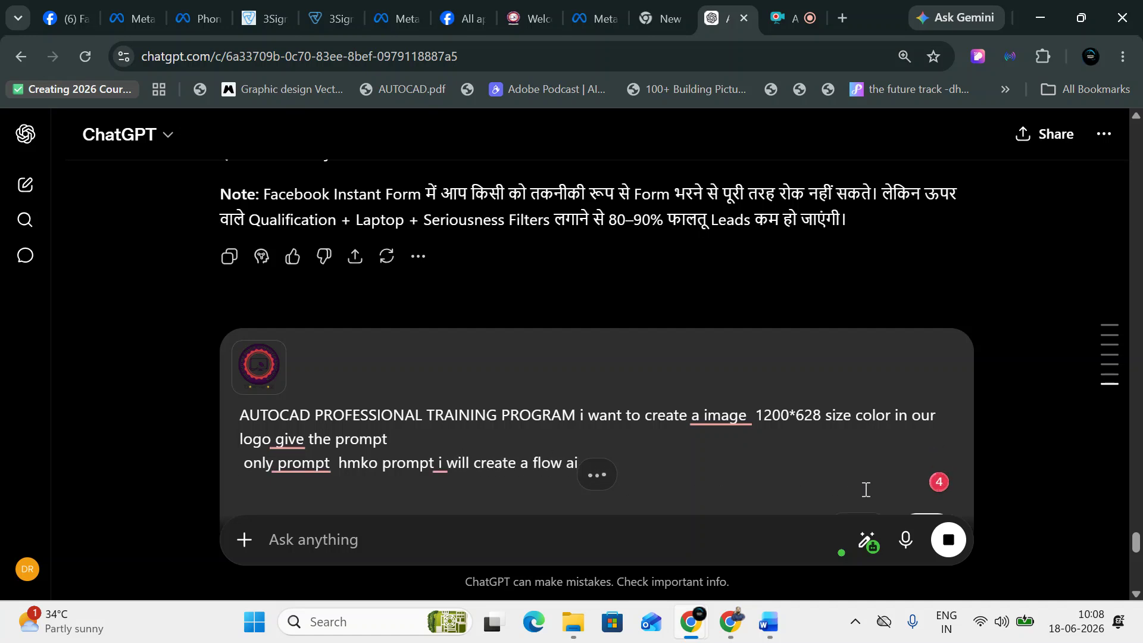
{"action": "scroll", "coordinate": [865, 490], "scroll_direction": "down", "scroll_amount": 3}
{"action": "left_click", "coordinate": [923, 361]}
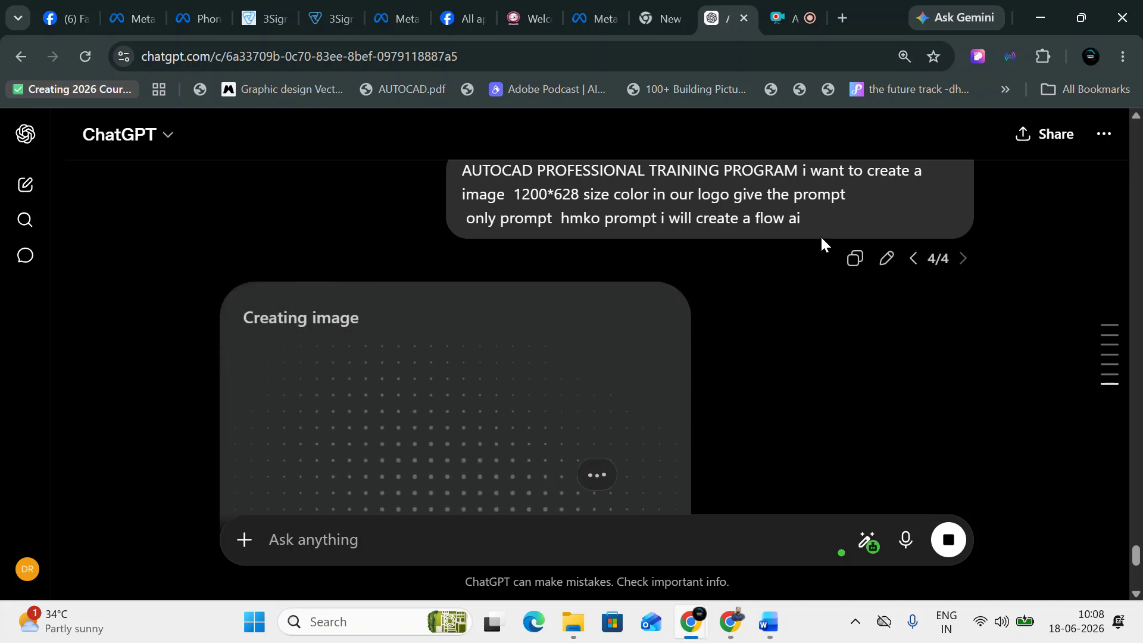
{"action": "left_click_drag", "start_coordinate": [817, 227], "coordinate": [466, 168]}
- Copy the request text, paste it into a new chat and send it
{"action": "right_click", "coordinate": [500, 180]}
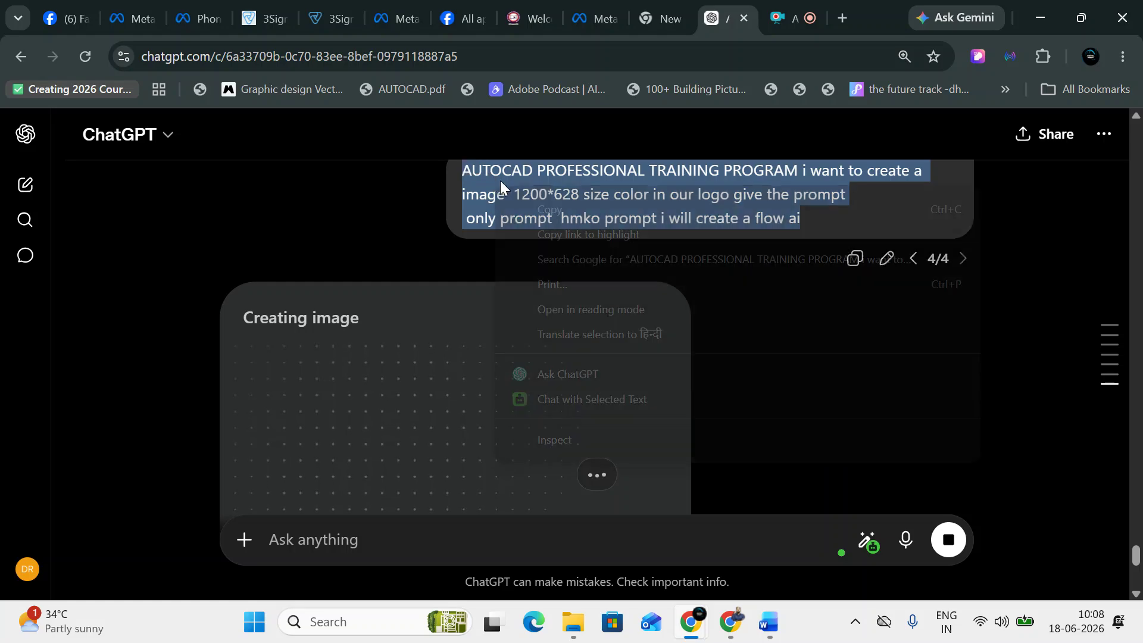
{"action": "left_click", "coordinate": [520, 206]}
{"action": "left_click", "coordinate": [17, 186]}
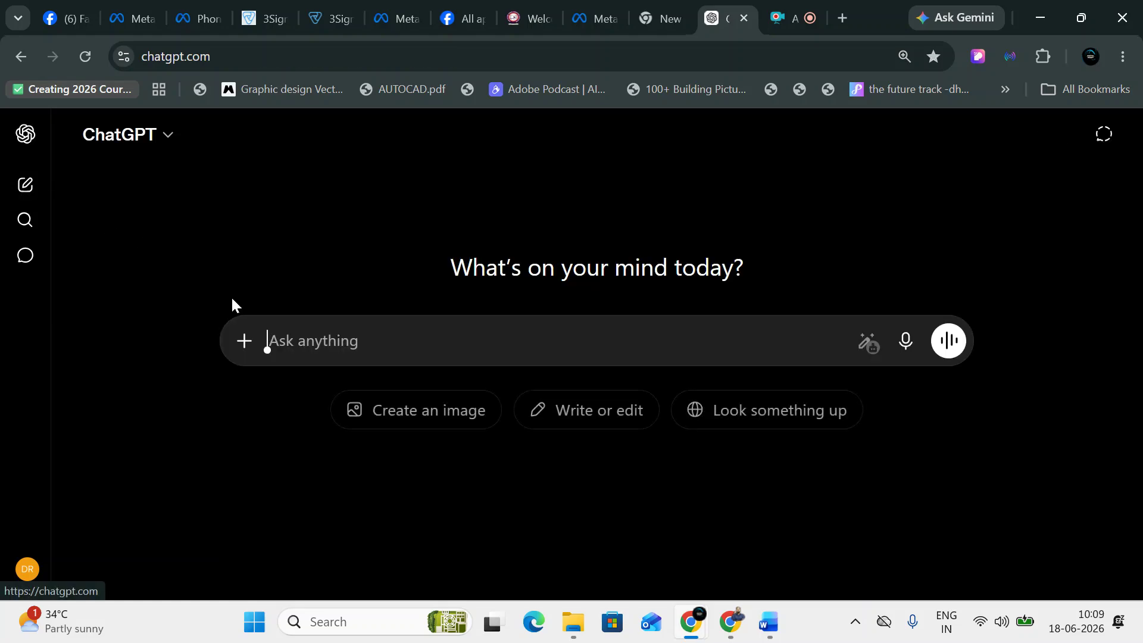
{"action": "key", "text": "ctrl+v"}
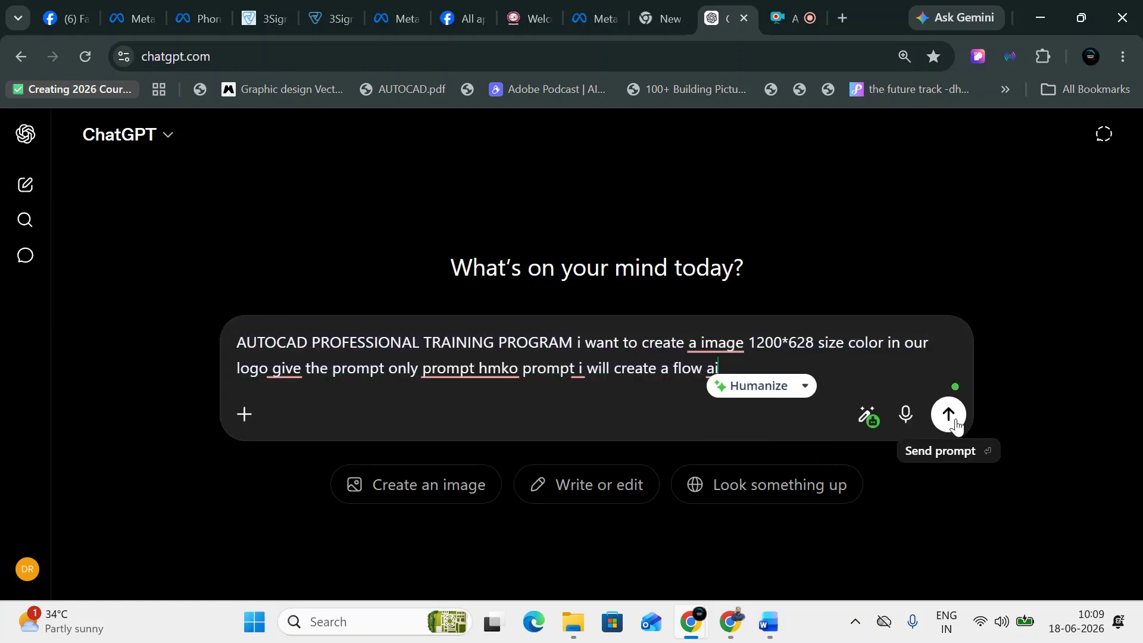
{"action": "left_click", "coordinate": [949, 415]}
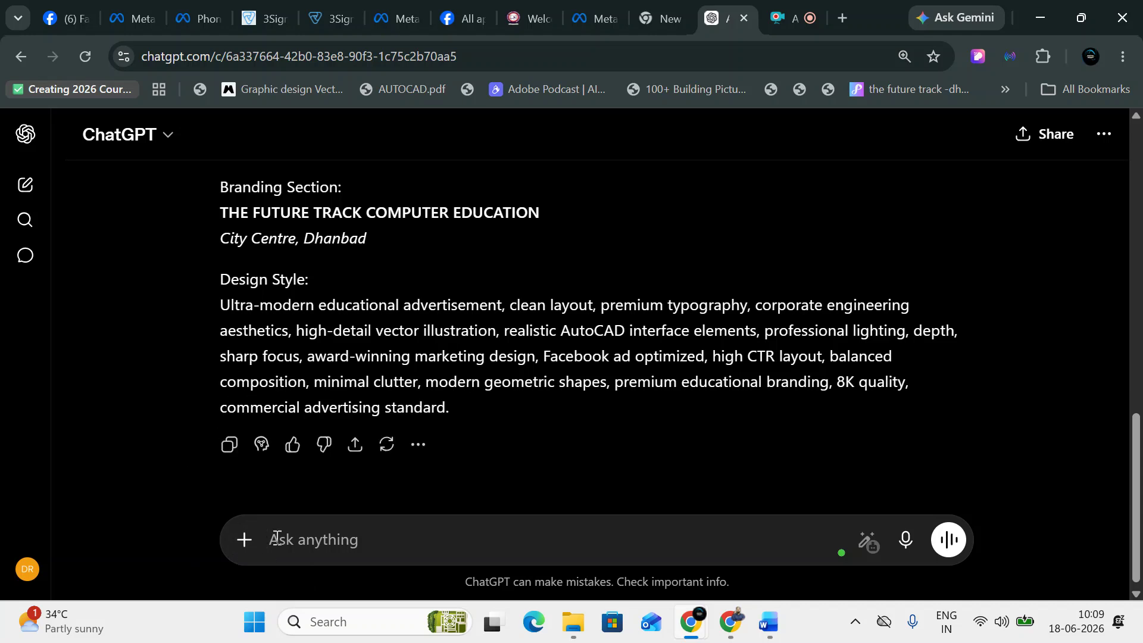
- Ask 'give the single prompt', copy ChatGPT's single banner prompt, and open a fresh chat
{"action": "type", "text": "give the single prom"}
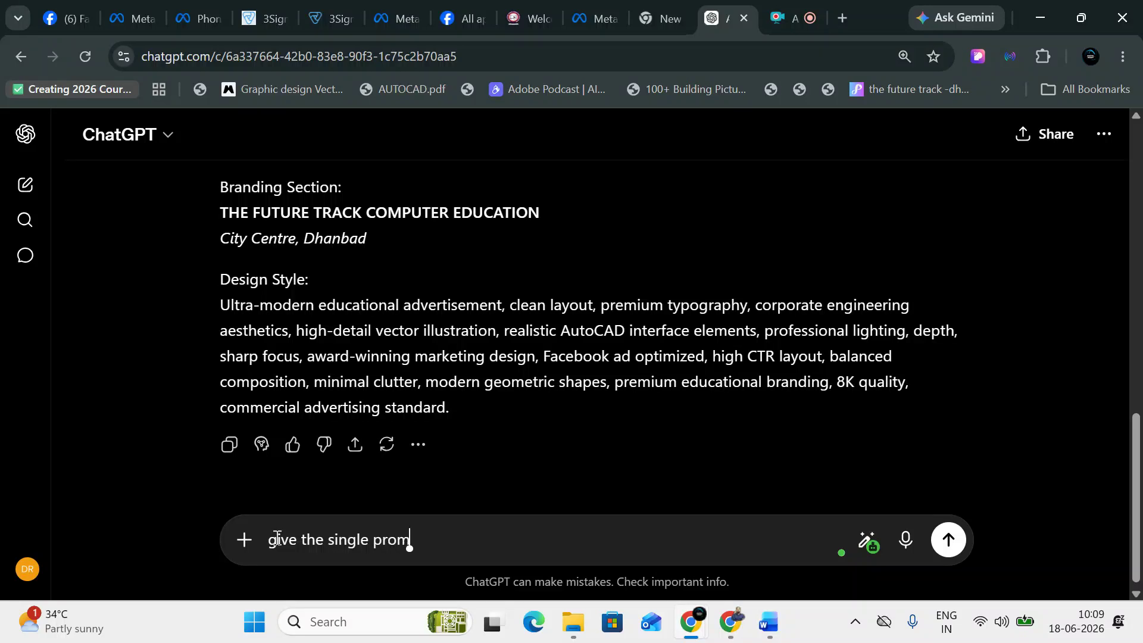
{"action": "type", "text": "pt"}
{"action": "key", "text": "Return"}
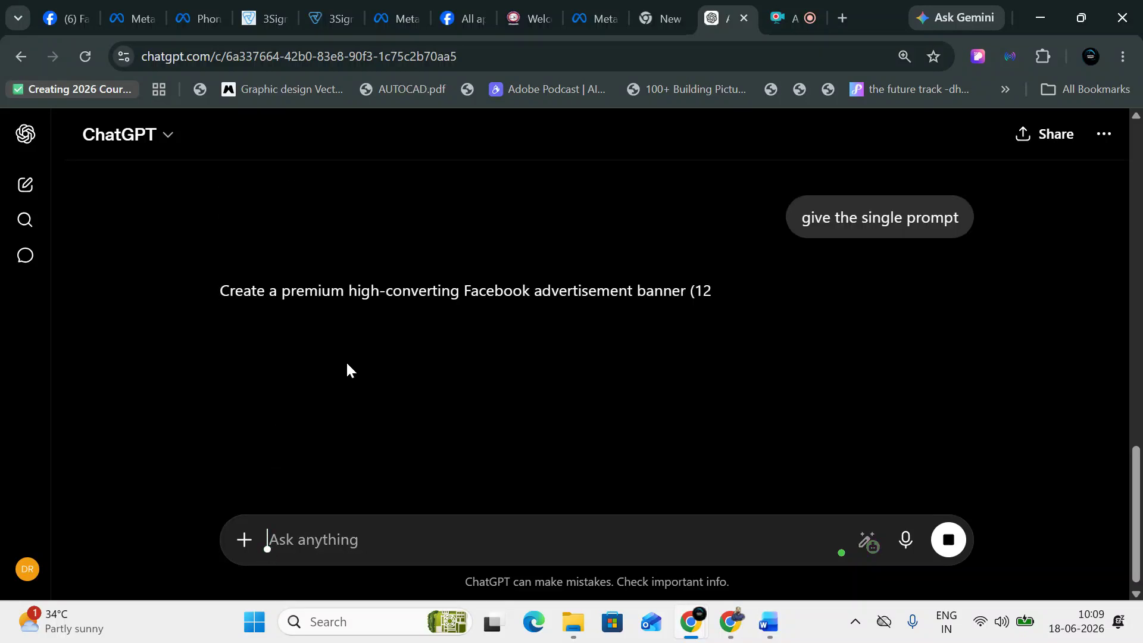
{"action": "scroll", "coordinate": [387, 299], "scroll_direction": "down", "scroll_amount": 5}
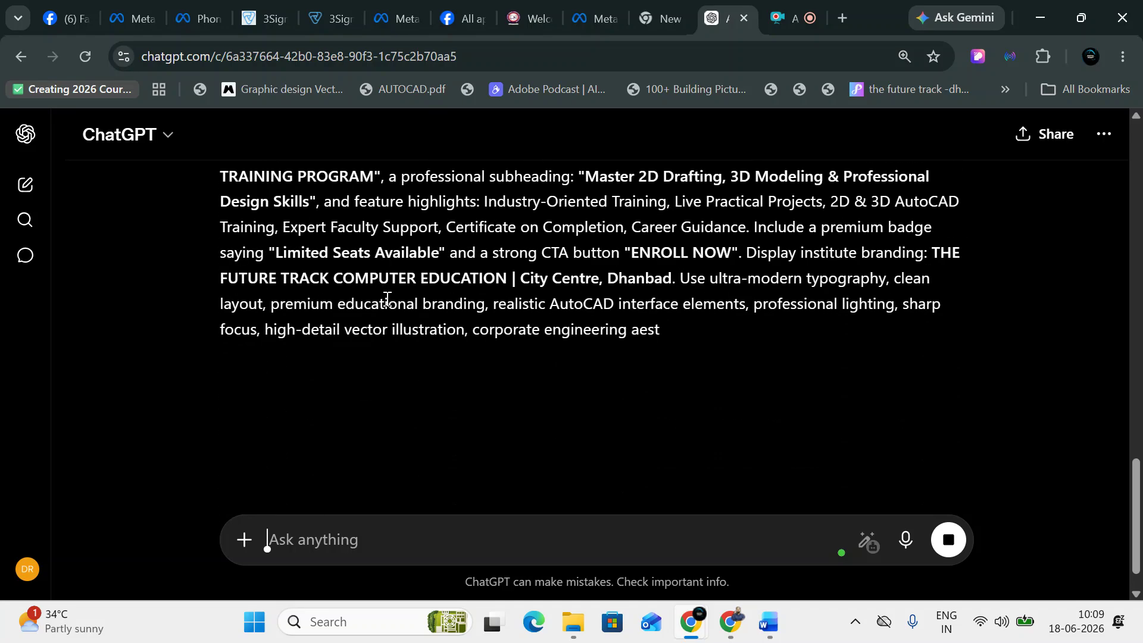
{"action": "left_click", "coordinate": [231, 419]}
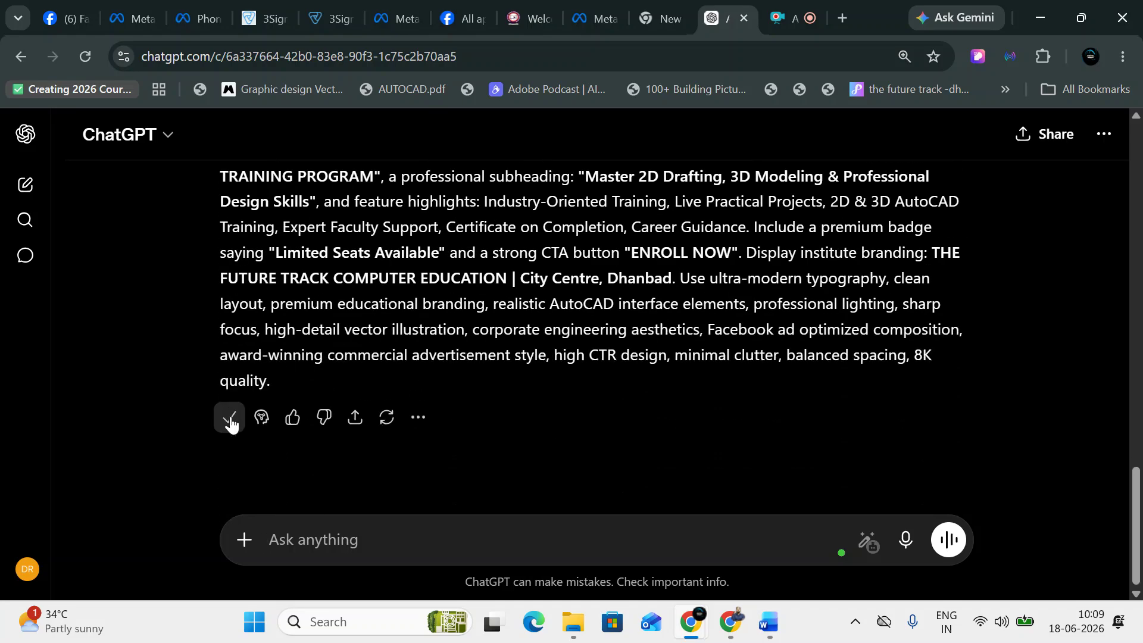
{"action": "left_click", "coordinate": [25, 184]}
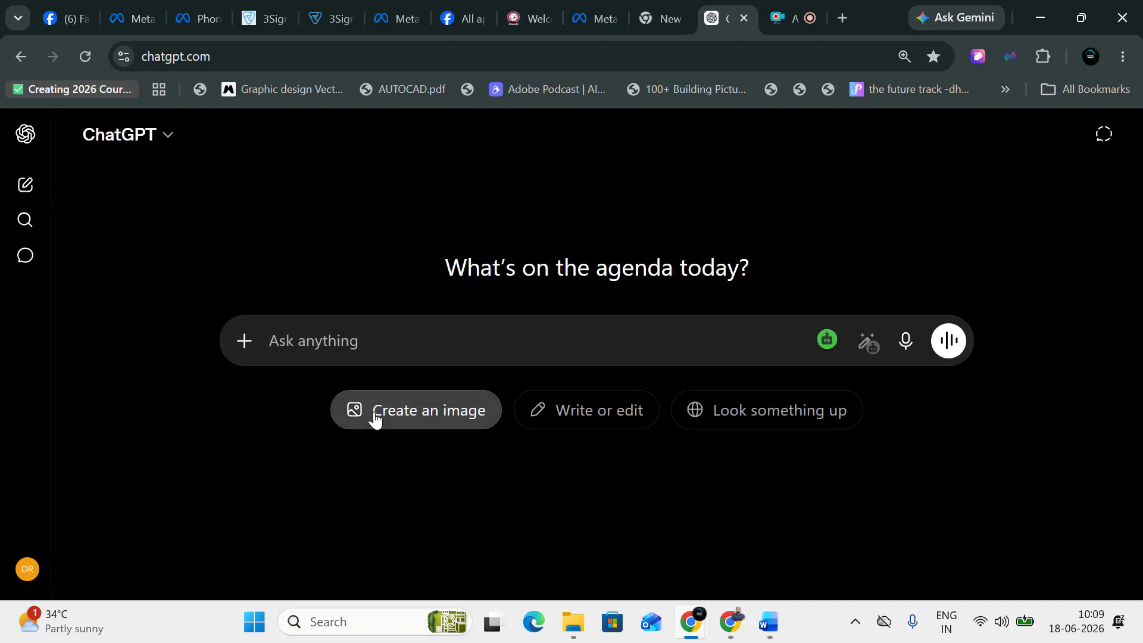
- In image-creation mode, paste the copied 1200×628 banner prompt and send it
{"action": "left_click", "coordinate": [374, 417]}
{"action": "key", "text": "ctrl+v"}
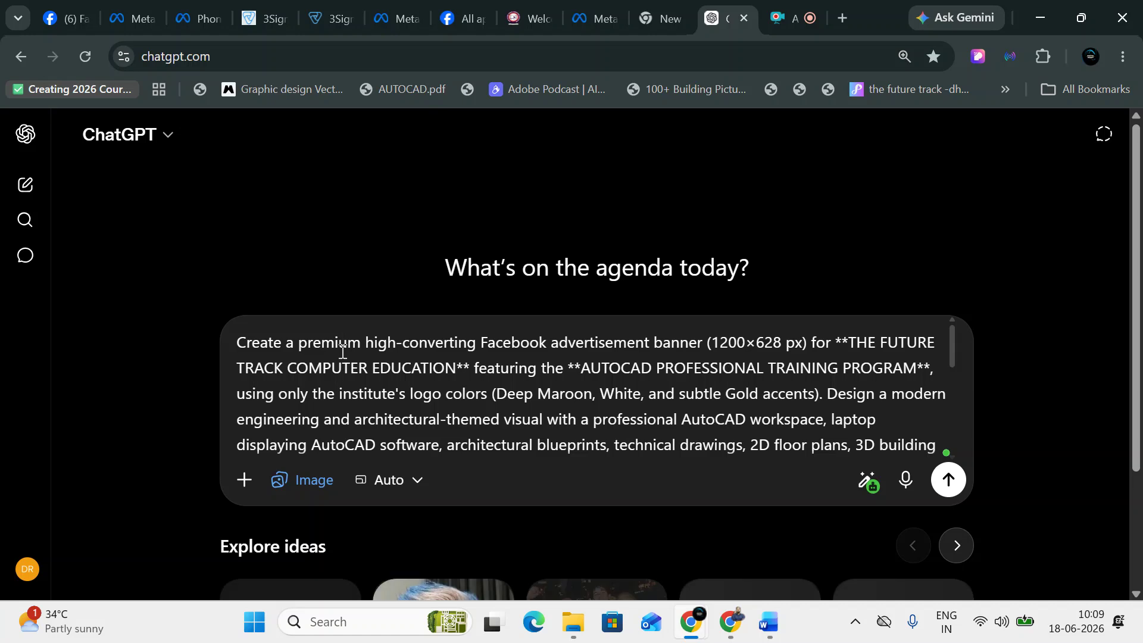
{"action": "key", "text": "Return"}
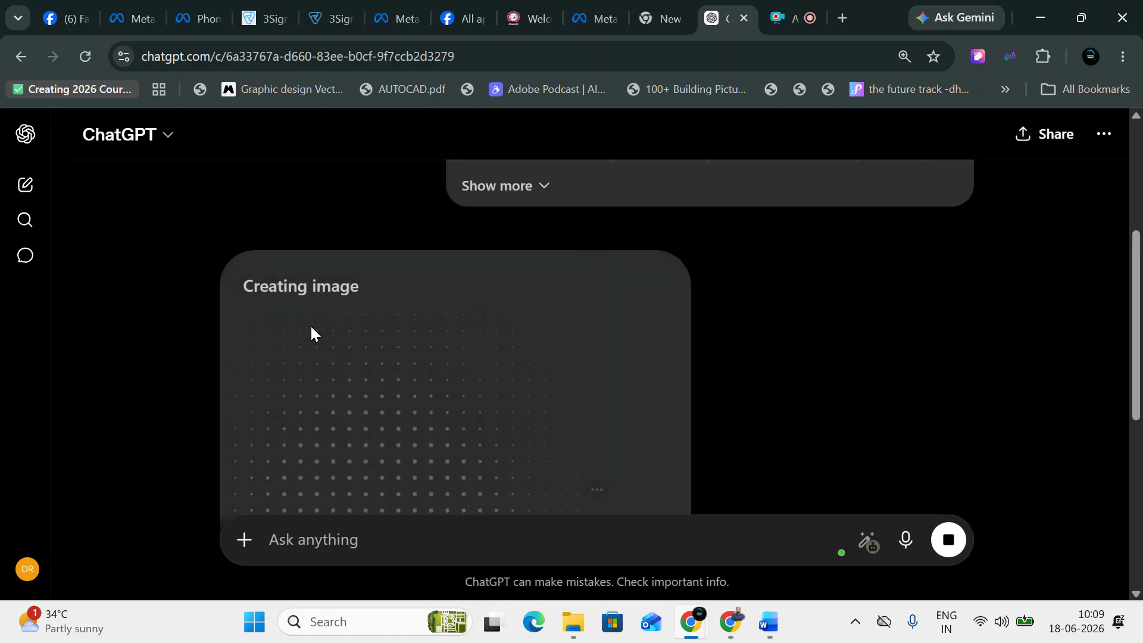
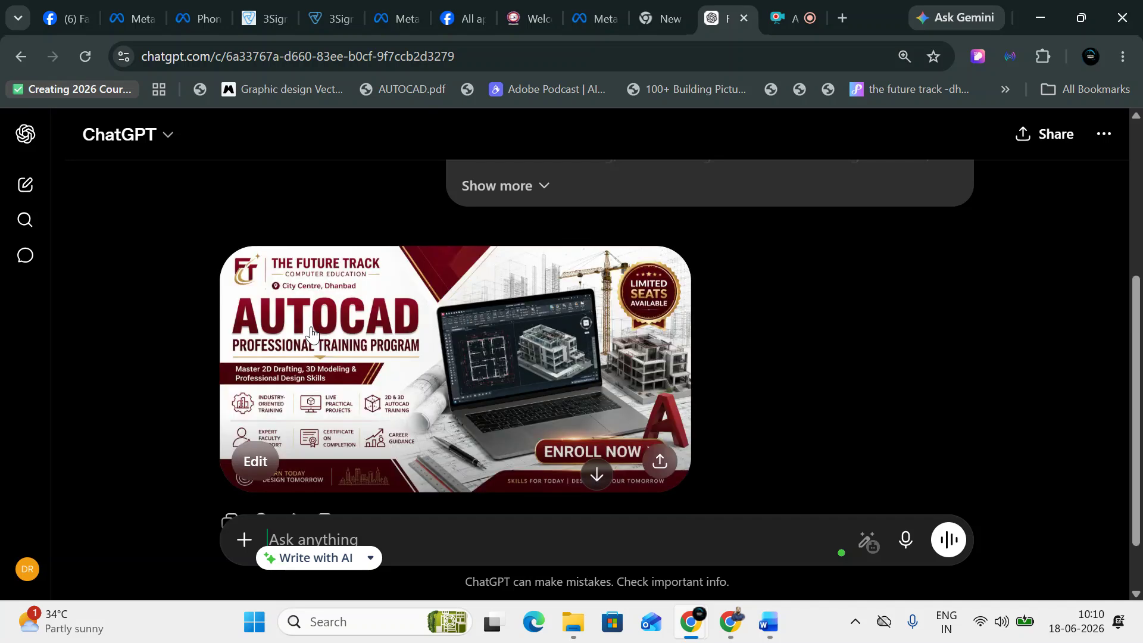
- Download ChatGPT's AutoCAD training poster as a 1734×907 PNG and open it in Photos
{"action": "scroll", "coordinate": [348, 320], "scroll_direction": "down", "scroll_amount": 1}
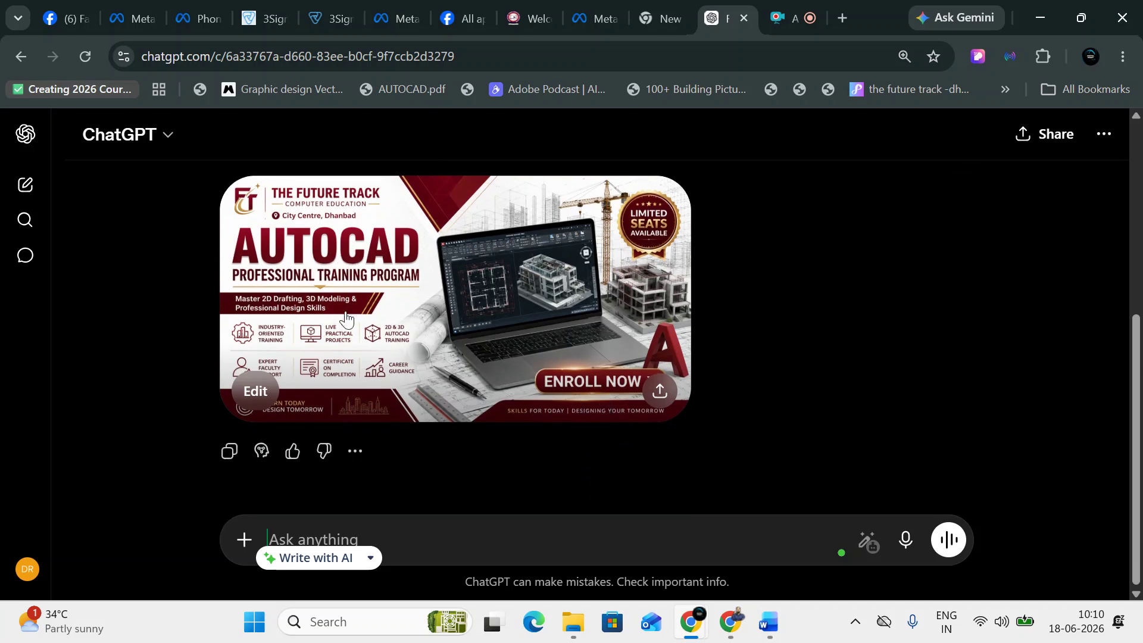
{"action": "left_click", "coordinate": [393, 273]}
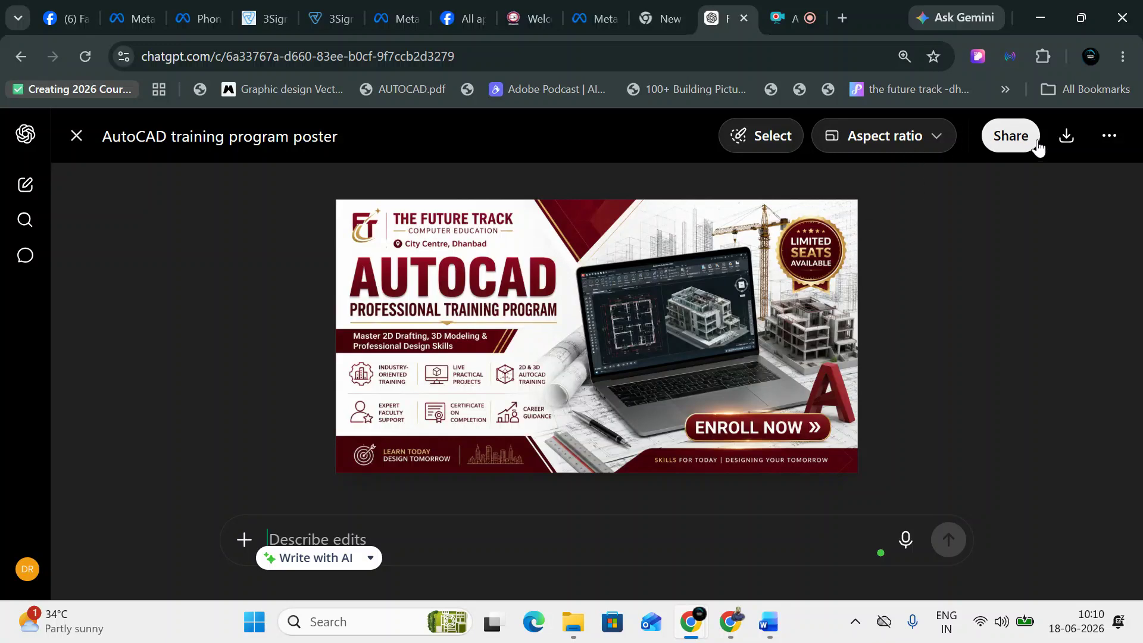
{"action": "left_click", "coordinate": [1066, 138]}
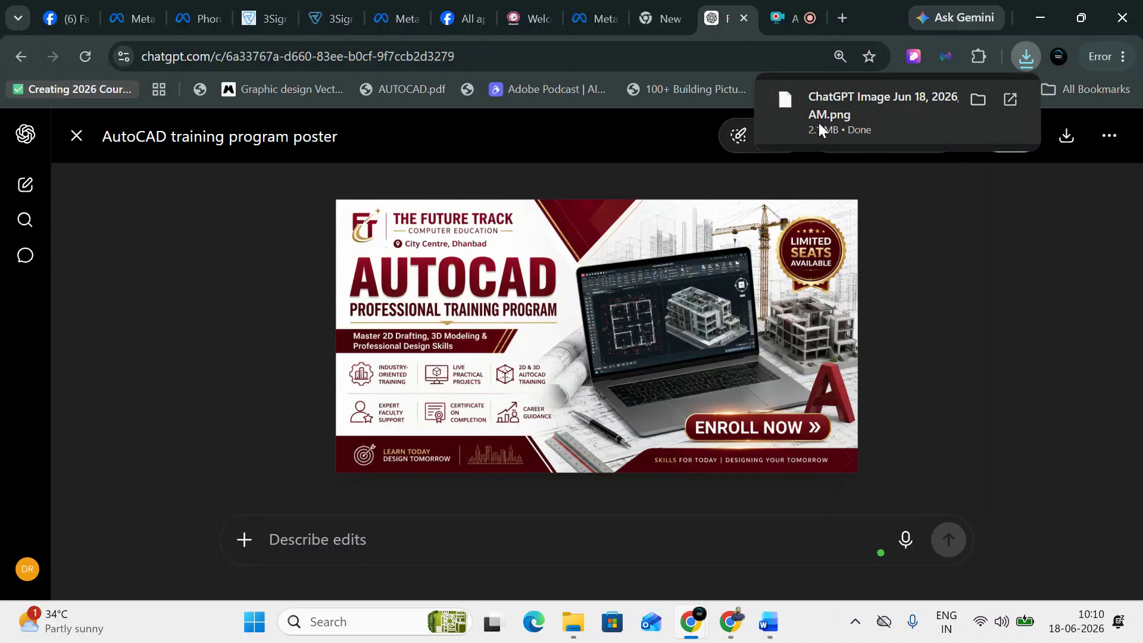
{"action": "left_click", "coordinate": [818, 113]}
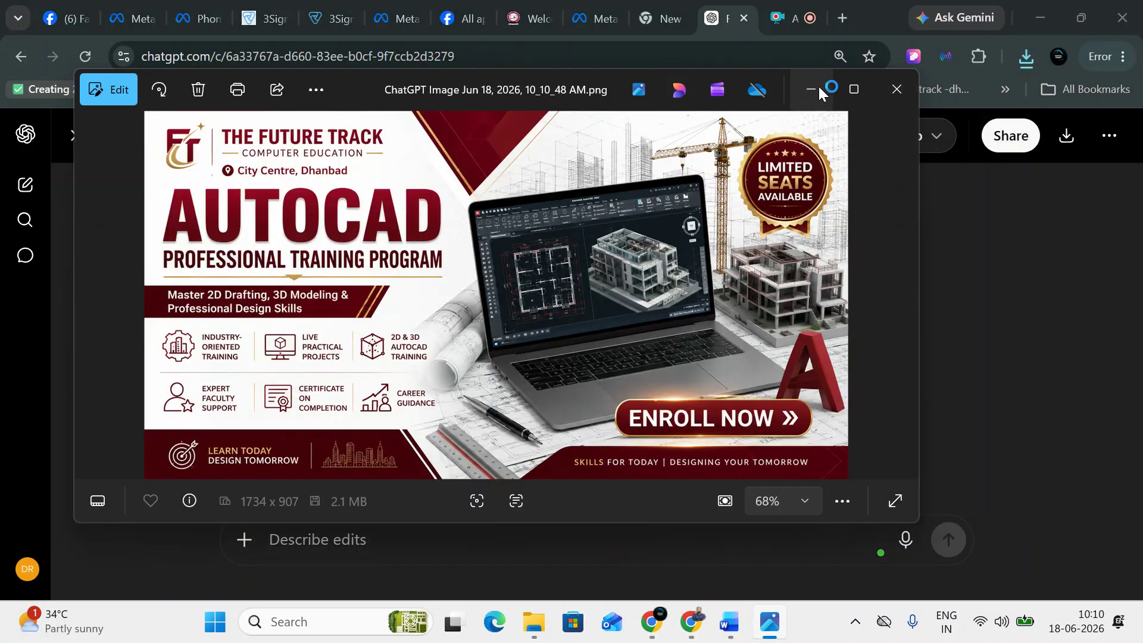
- Maximize the poster in Photos, then return to WhatsApp Manager's 'Autocad course' Create flow page
{"action": "left_click", "coordinate": [852, 90]}
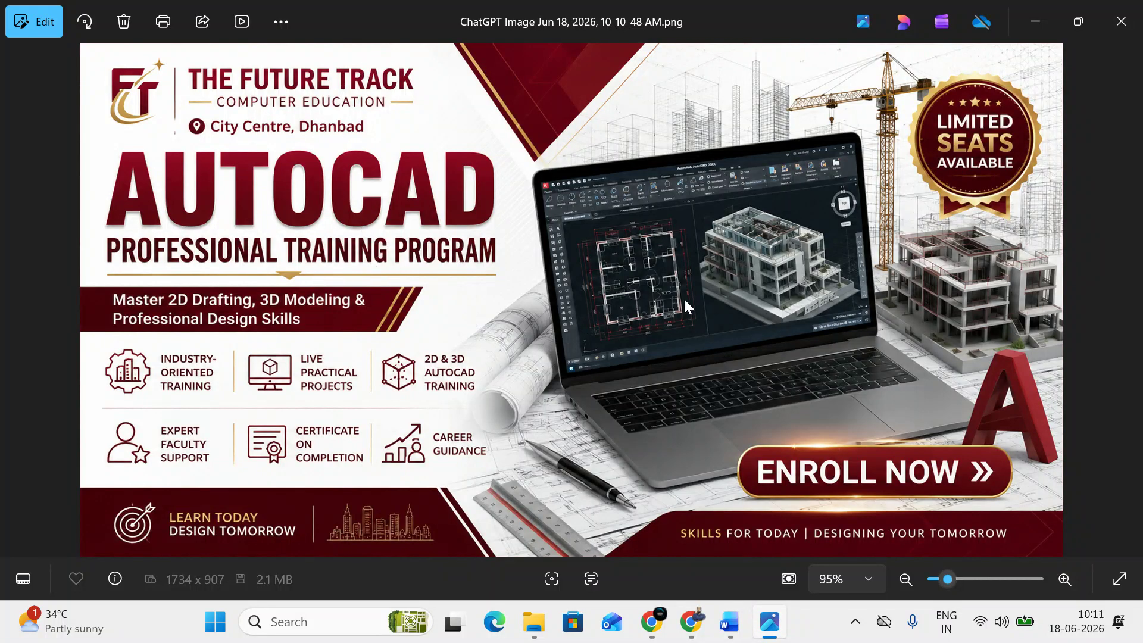
{"action": "key", "text": "alt+Tab"}
{"action": "left_click", "coordinate": [189, 13]}
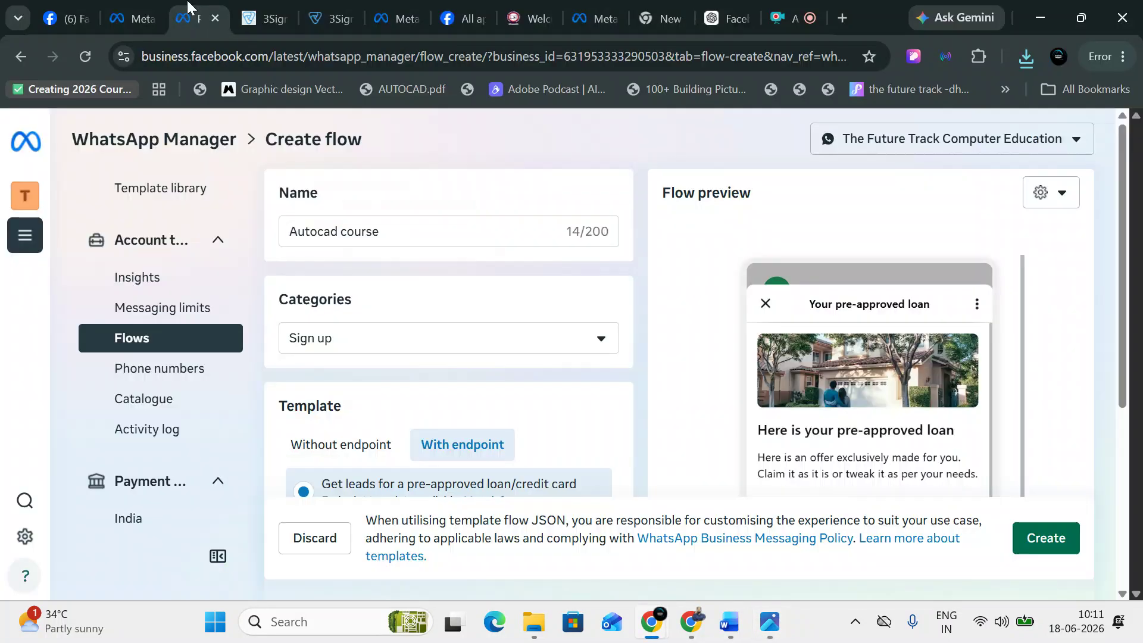
- Upload the downloaded ChatGPT Image poster PNG as the instant form's background image
{"action": "left_click", "coordinate": [265, 18]}
{"action": "left_click", "coordinate": [132, 17]}
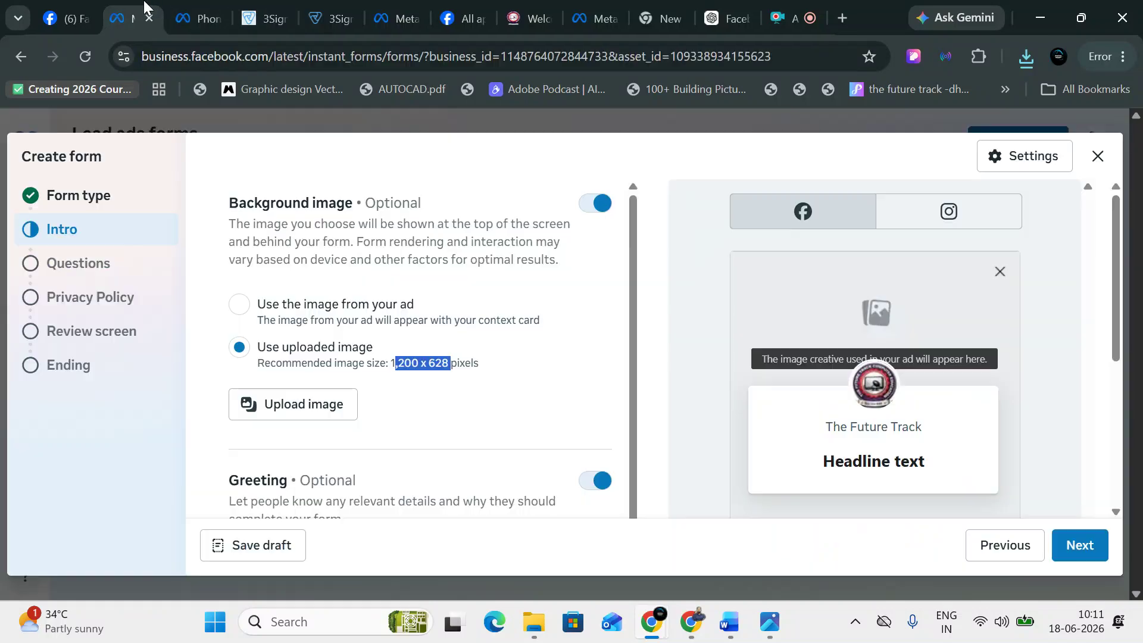
{"action": "left_click", "coordinate": [273, 372]}
{"action": "left_click", "coordinate": [284, 415]}
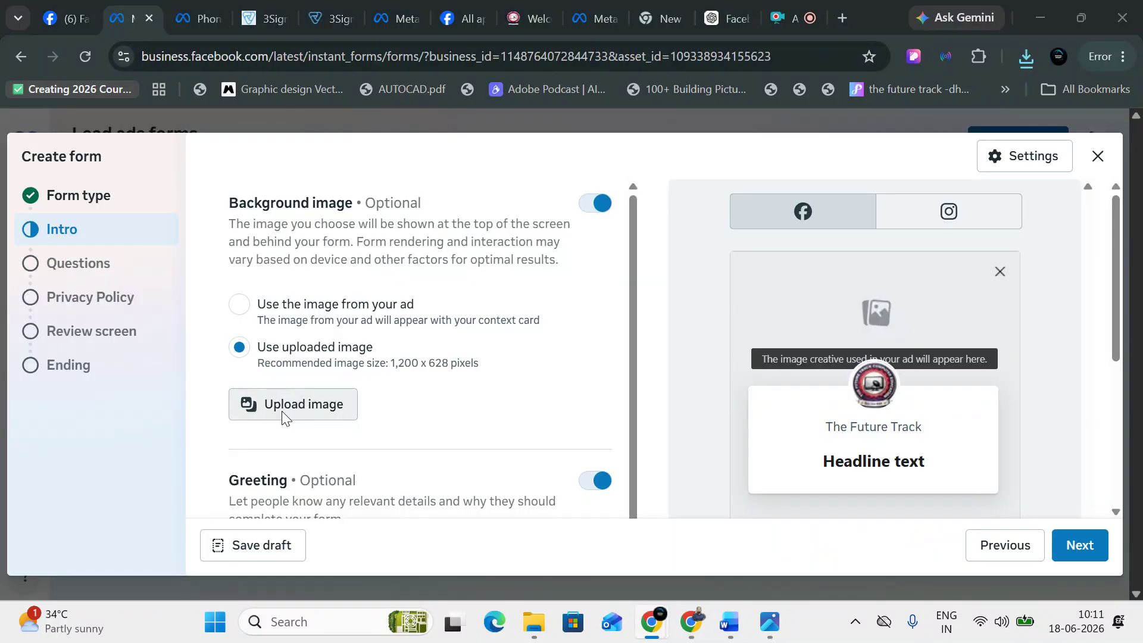
{"action": "double_click", "coordinate": [213, 178]}
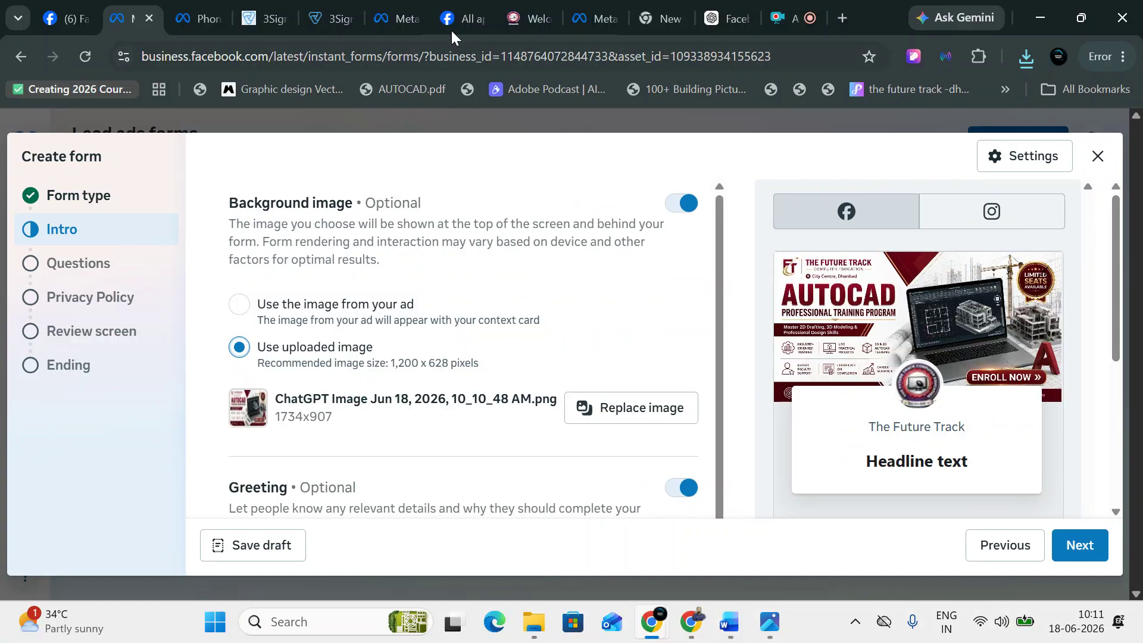
{"action": "left_click", "coordinate": [730, 621]}
{"action": "left_click", "coordinate": [444, 333]}
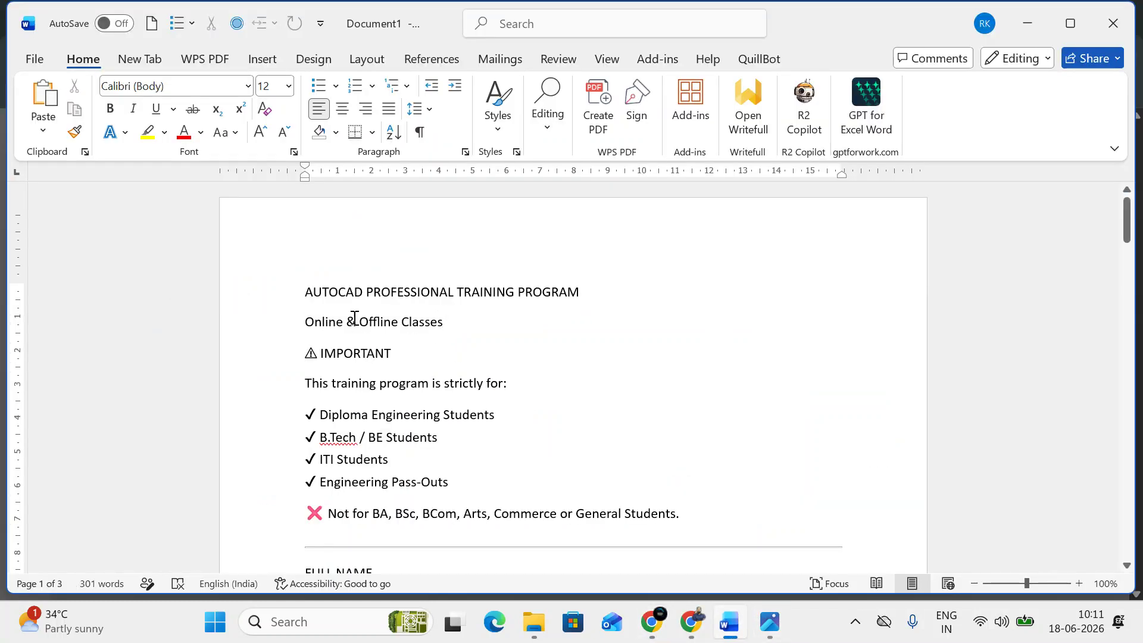
{"action": "scroll", "coordinate": [332, 340], "scroll_direction": "down", "scroll_amount": 1}
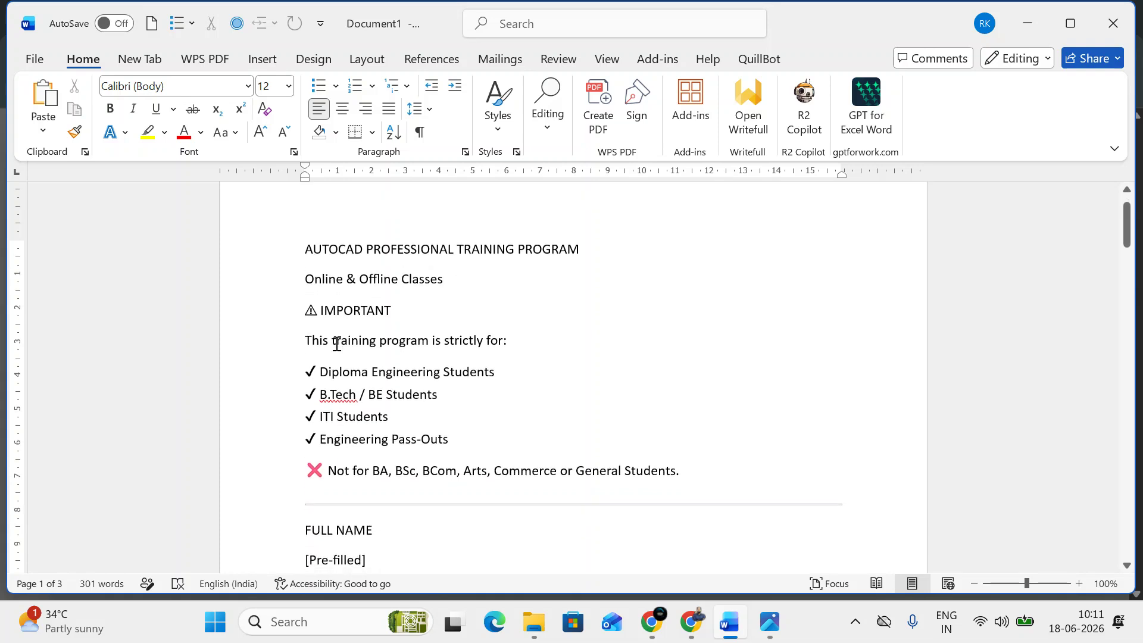
{"action": "scroll", "coordinate": [331, 337], "scroll_direction": "up", "scroll_amount": 1}
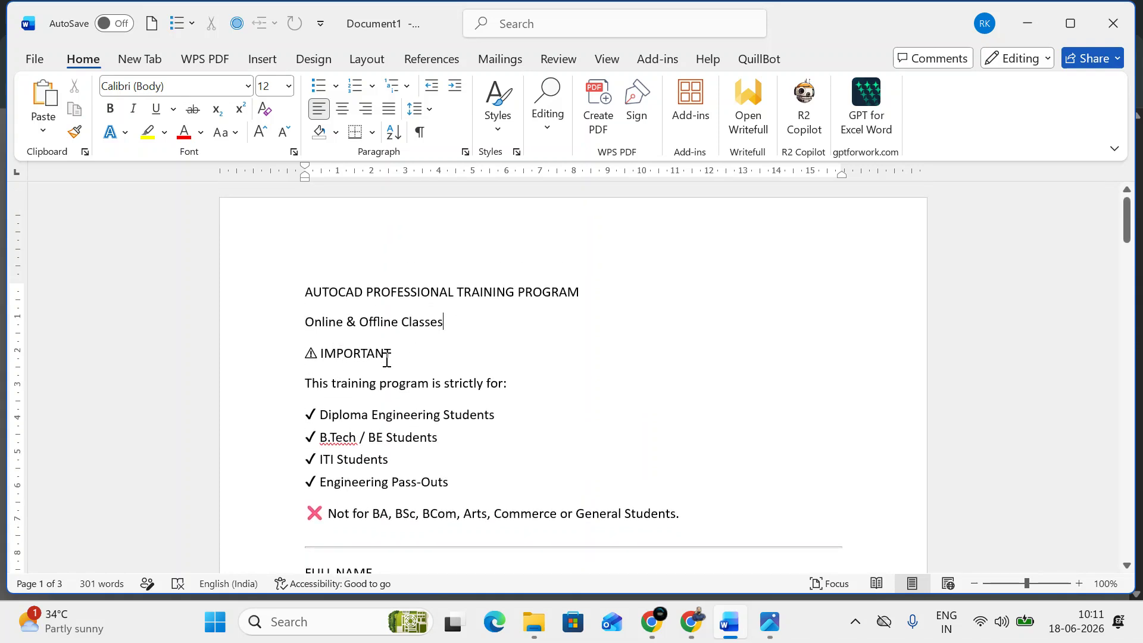
{"action": "scroll", "coordinate": [393, 345], "scroll_direction": "down", "scroll_amount": 3}
{"action": "scroll", "coordinate": [393, 346], "scroll_direction": "up", "scroll_amount": 2}
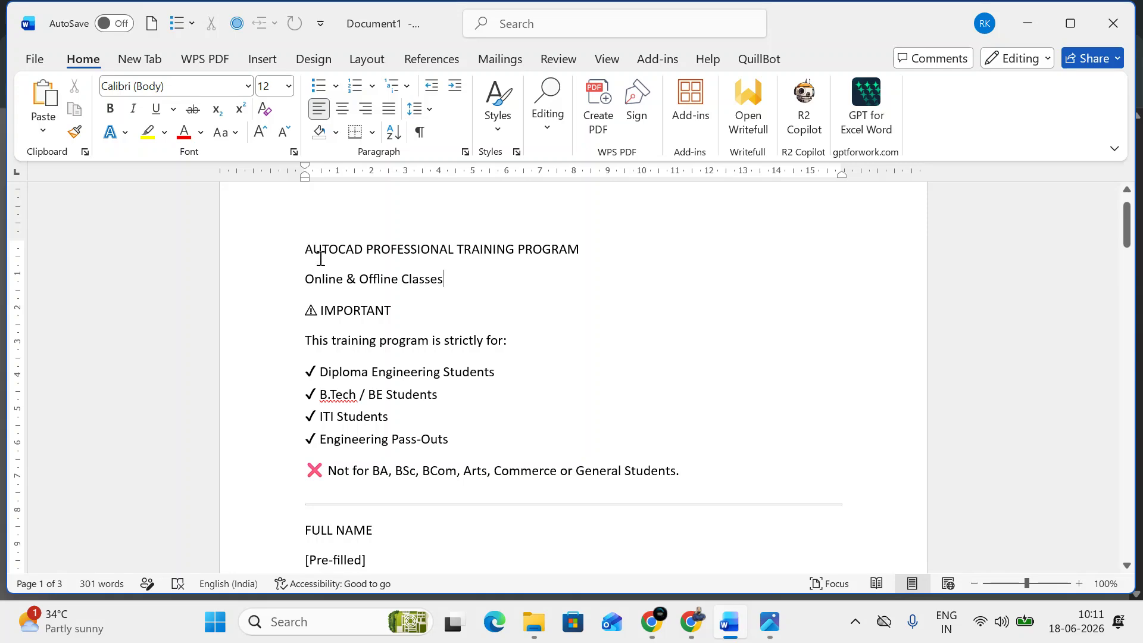
{"action": "scroll", "coordinate": [320, 258], "scroll_direction": "up", "scroll_amount": 2}
{"action": "scroll", "coordinate": [313, 294], "scroll_direction": "down", "scroll_amount": 2}
{"action": "key", "text": "alt+Tab"}
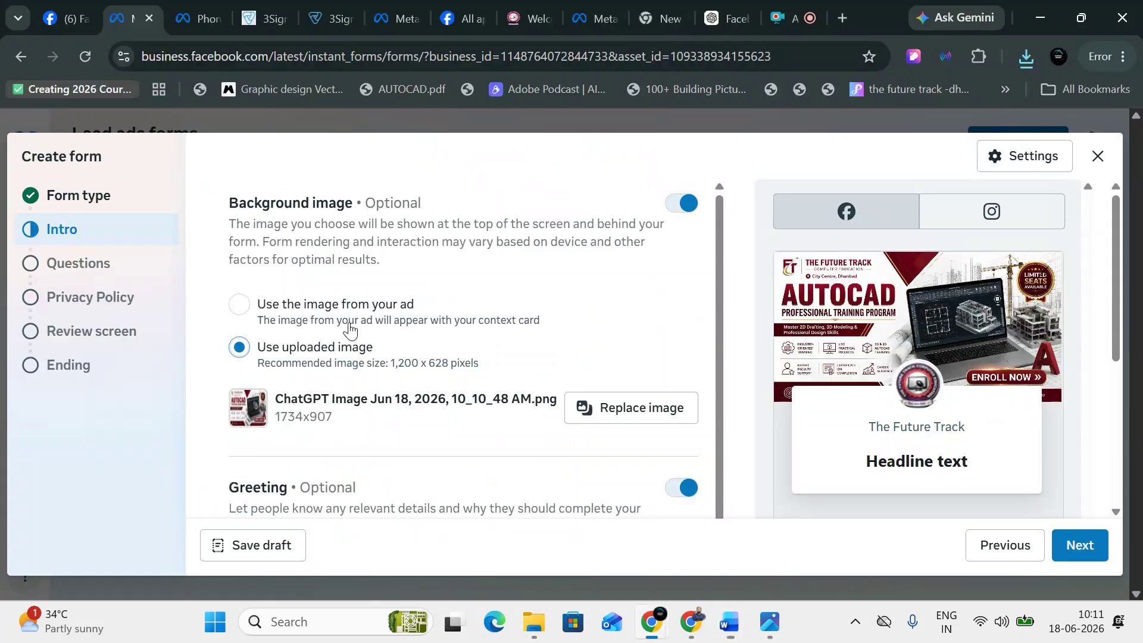
{"action": "scroll", "coordinate": [311, 314], "scroll_direction": "down", "scroll_amount": 2}
{"action": "scroll", "coordinate": [315, 319], "scroll_direction": "up", "scroll_amount": 2}
- Look over the Form type settings and return to the Intro section
{"action": "left_click", "coordinate": [102, 202]}
{"action": "scroll", "coordinate": [298, 322], "scroll_direction": "down", "scroll_amount": 3}
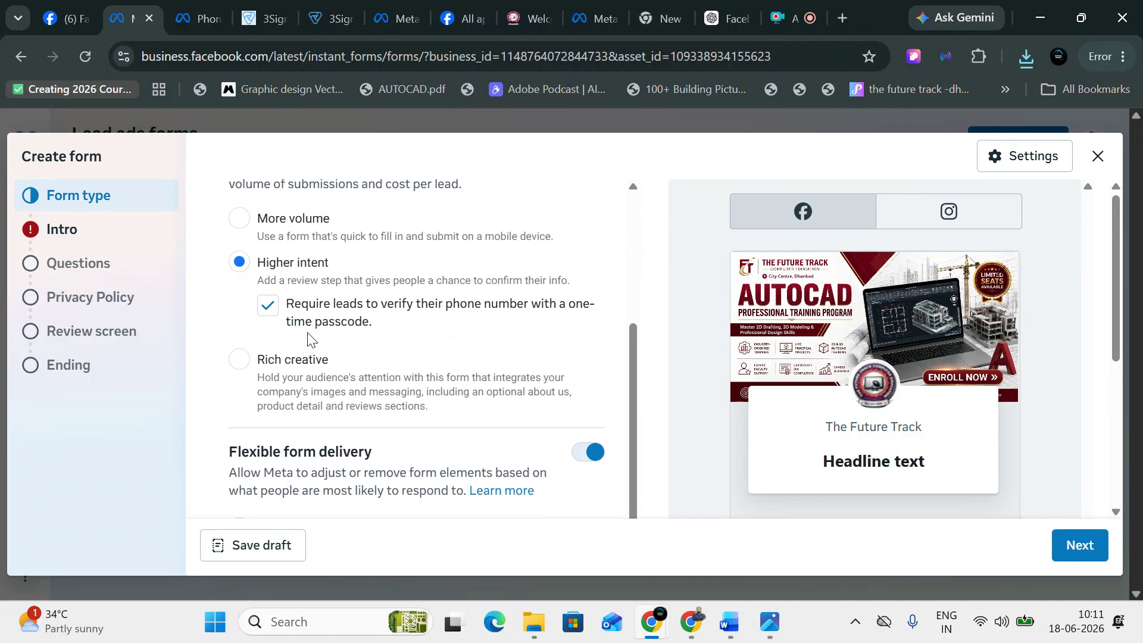
{"action": "scroll", "coordinate": [316, 363], "scroll_direction": "down", "scroll_amount": 1}
{"action": "left_click", "coordinate": [103, 232]}
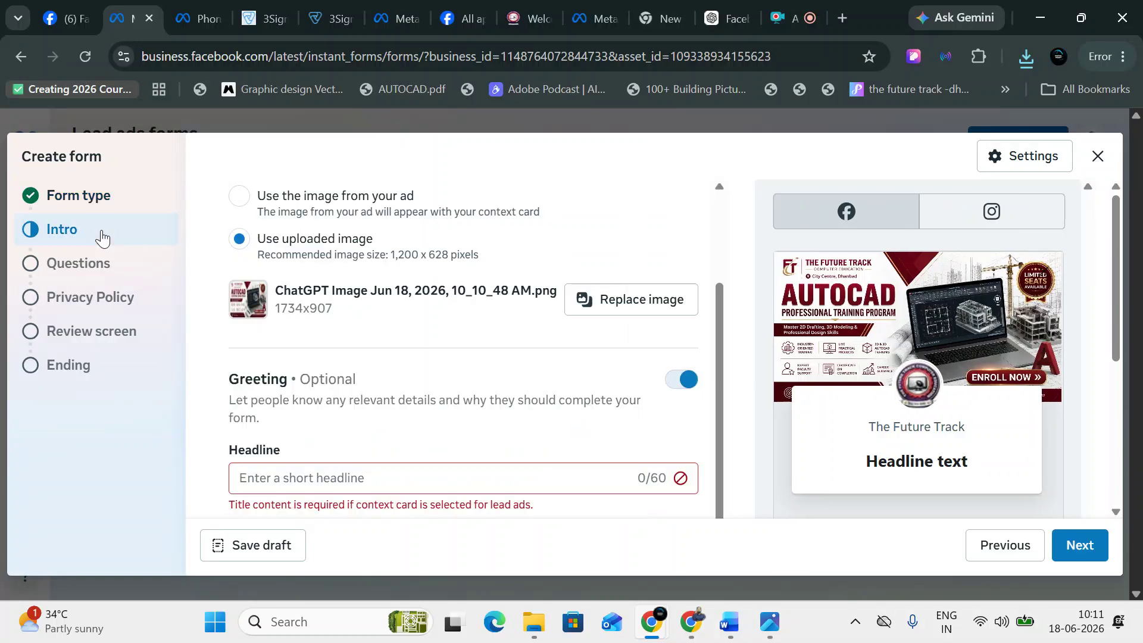
{"action": "scroll", "coordinate": [327, 443], "scroll_direction": "down", "scroll_amount": 3}
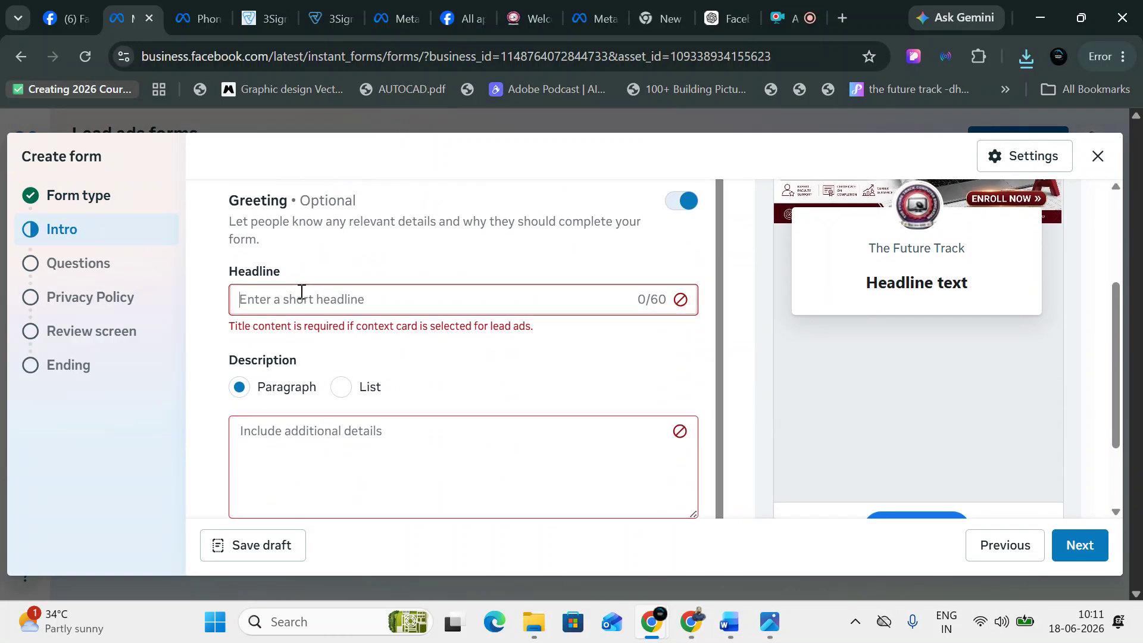
- Copy 'AUTOCAD PROFESSIONAL TRAINING PROGRAM' from Word into the form's Headline field
{"action": "key", "text": "alt+Tab"}
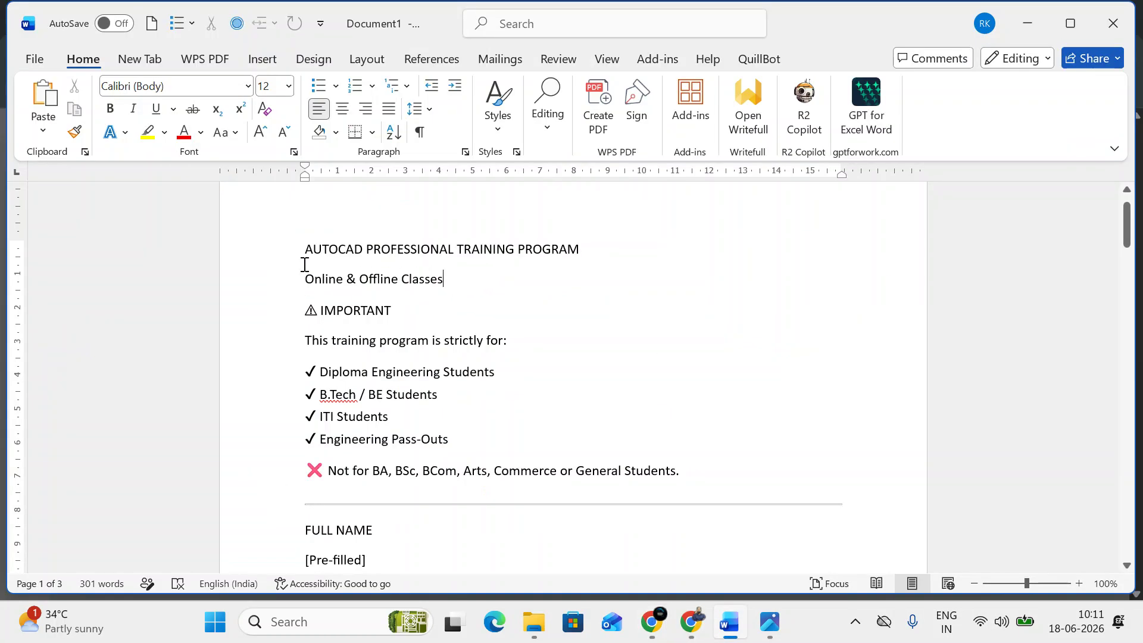
{"action": "scroll", "coordinate": [339, 305], "scroll_direction": "down", "scroll_amount": 10}
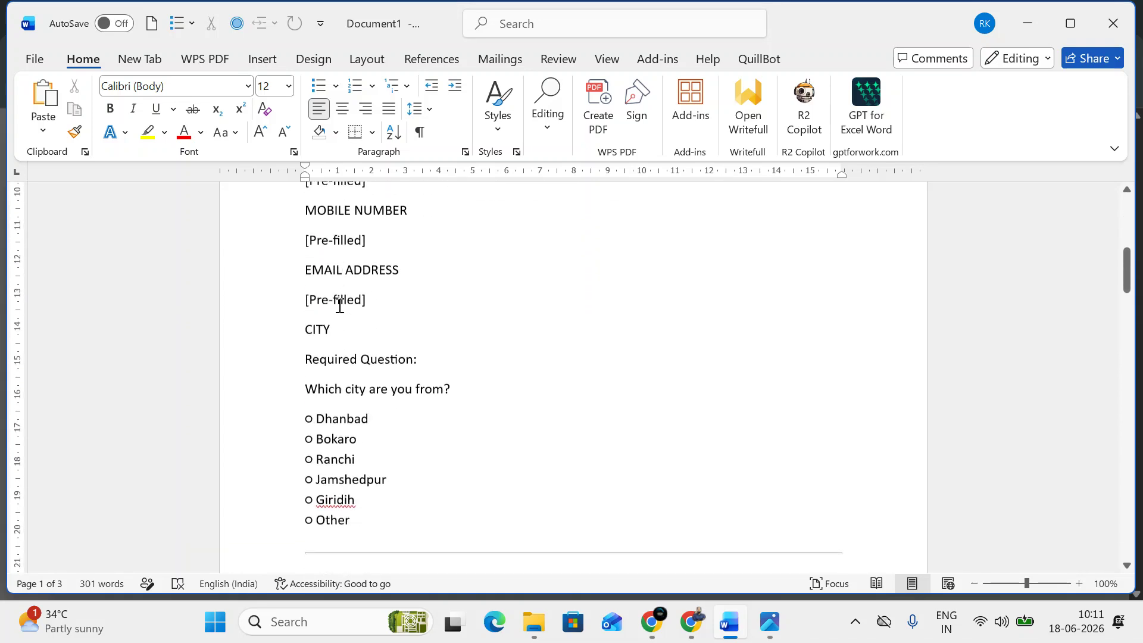
{"action": "scroll", "coordinate": [339, 305], "scroll_direction": "up", "scroll_amount": 10}
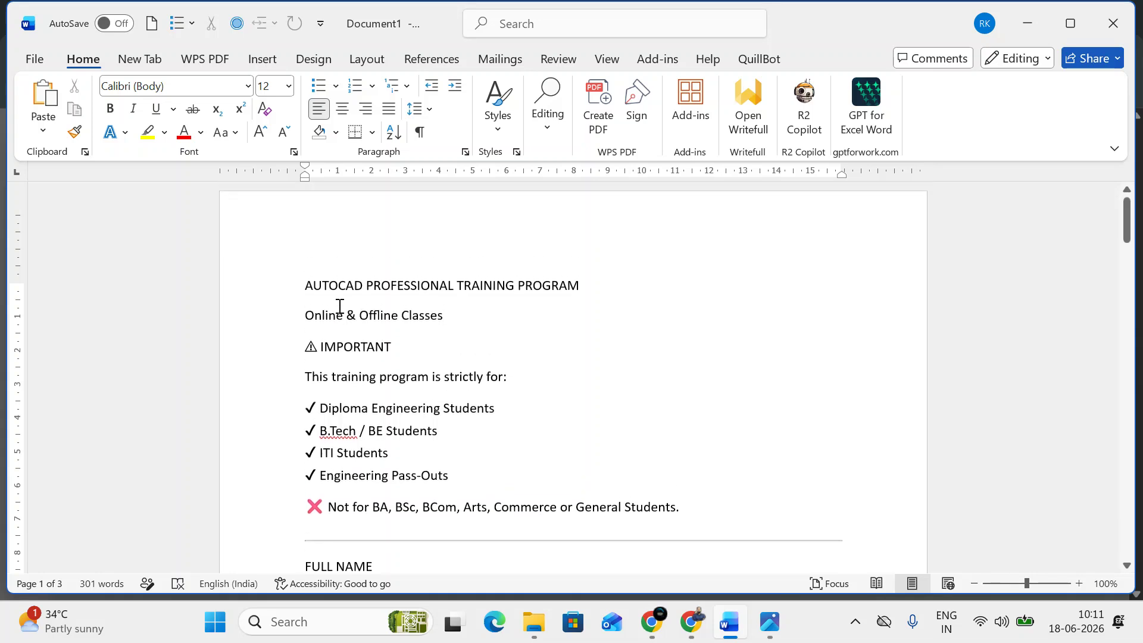
{"action": "left_click_drag", "start_coordinate": [301, 287], "coordinate": [626, 288]}
{"action": "key", "text": "ctrl+c"}
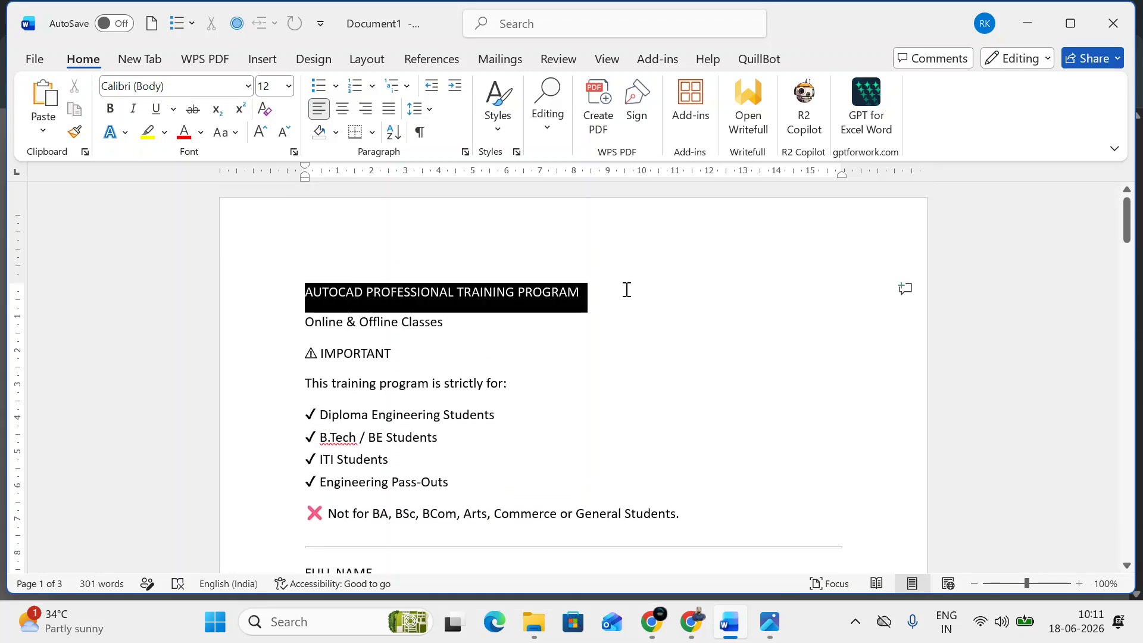
{"action": "key", "text": "alt+Tab"}
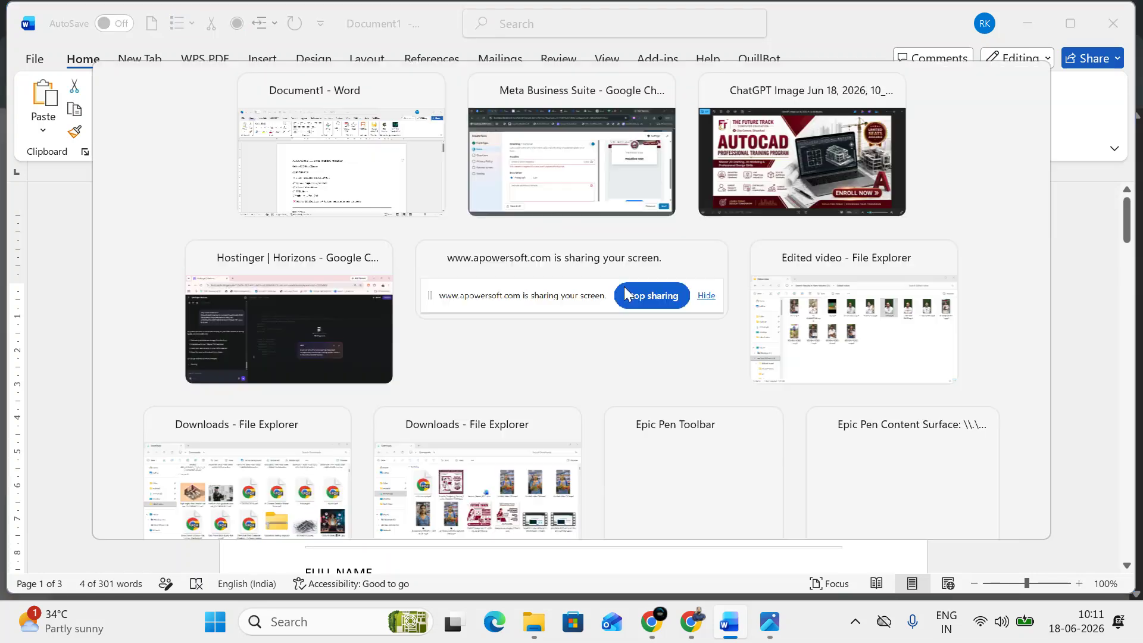
{"action": "left_click", "coordinate": [391, 299]}
{"action": "key", "text": "ctrl+v"}
- Try pasting the Word introductory block into Description, then undo it
{"action": "left_click", "coordinate": [352, 437]}
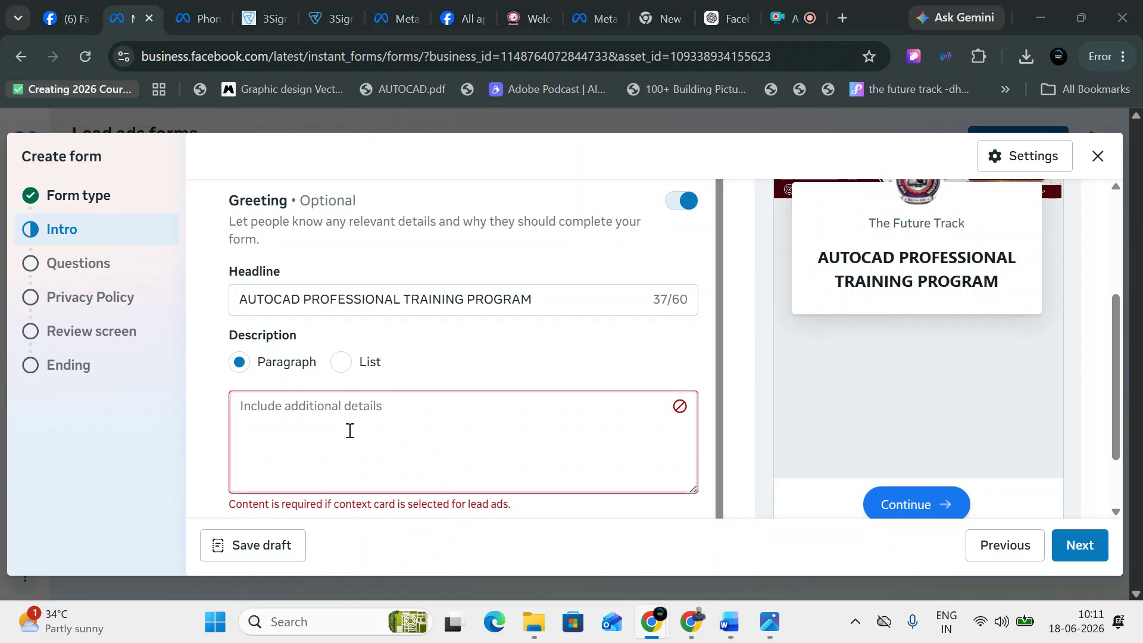
{"action": "key", "text": "alt+Tab"}
{"action": "left_click", "coordinate": [327, 352]}
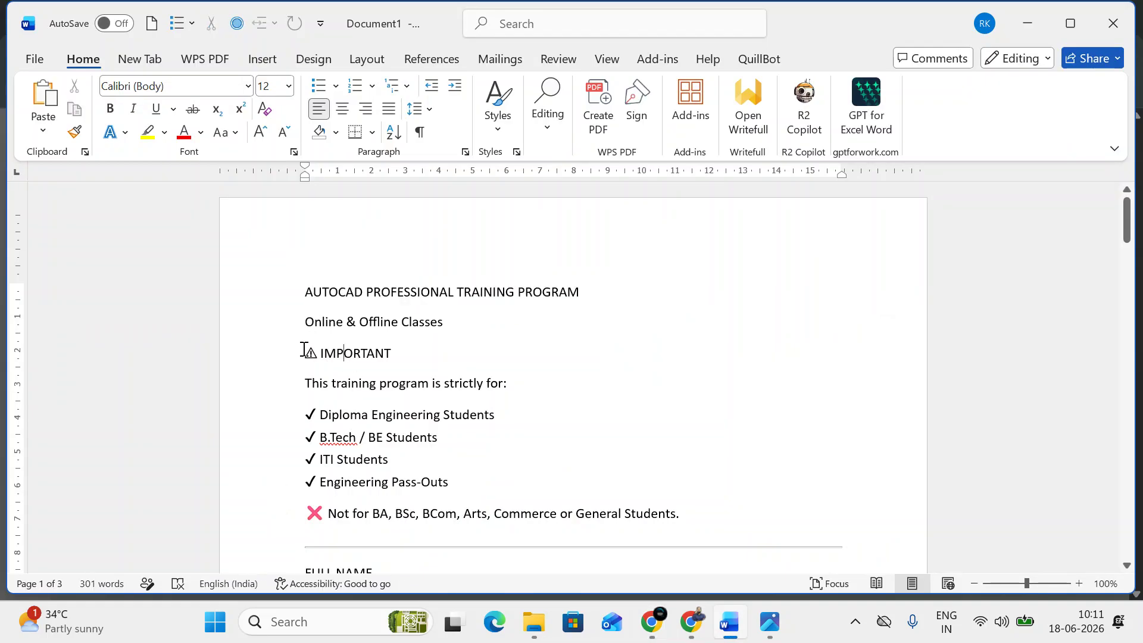
{"action": "scroll", "coordinate": [300, 283], "scroll_direction": "down", "scroll_amount": 1}
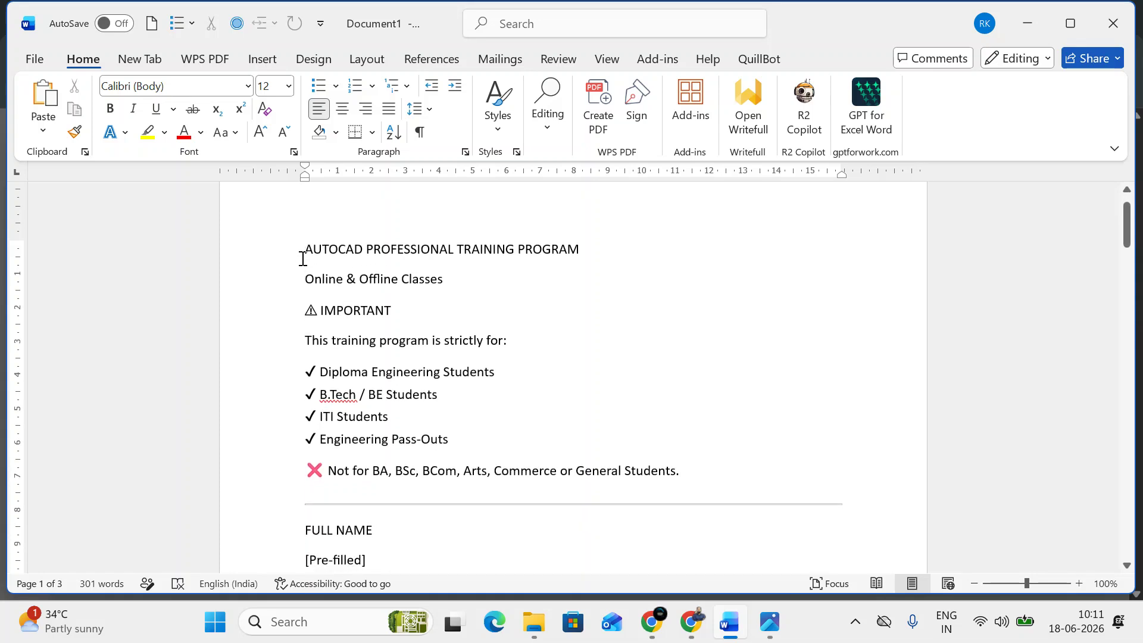
{"action": "left_click_drag", "start_coordinate": [691, 477], "coordinate": [246, 251]}
{"action": "key", "text": "ctrl+c"}
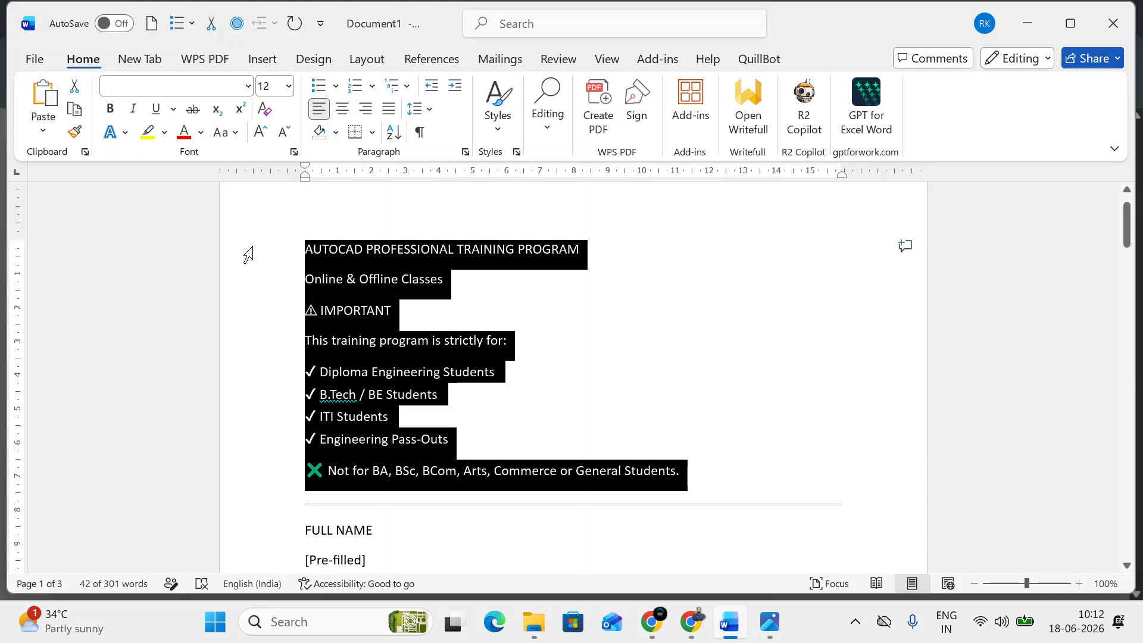
{"action": "key", "text": "alt+Tab"}
{"action": "left_click", "coordinate": [315, 437]}
{"action": "key", "text": "ctrl+v"}
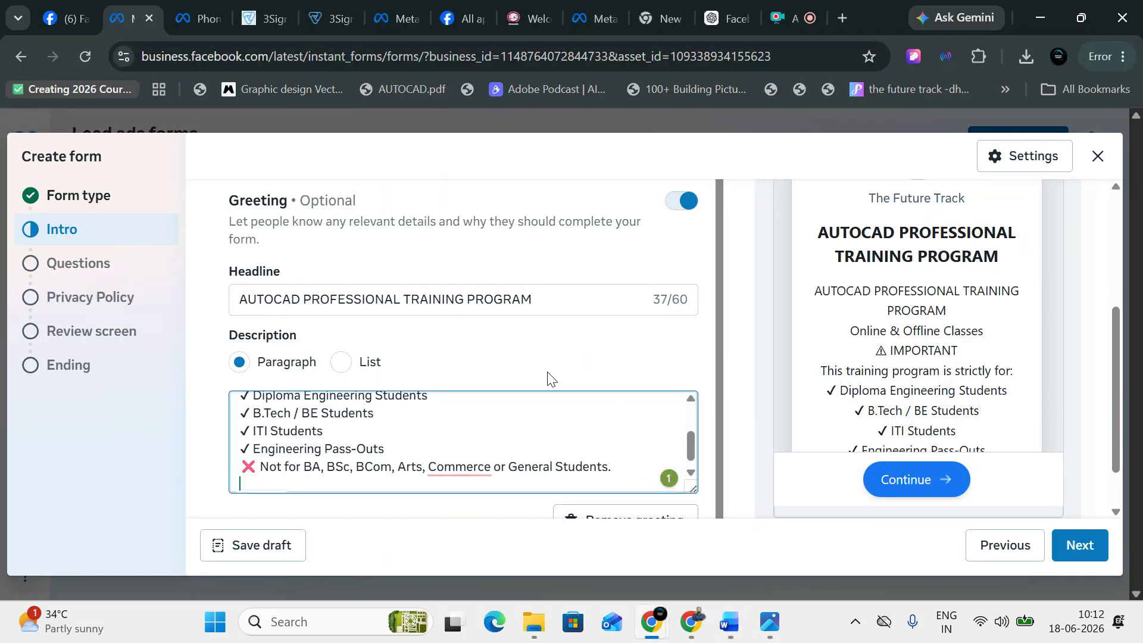
{"action": "key", "text": "ctrl+z"}
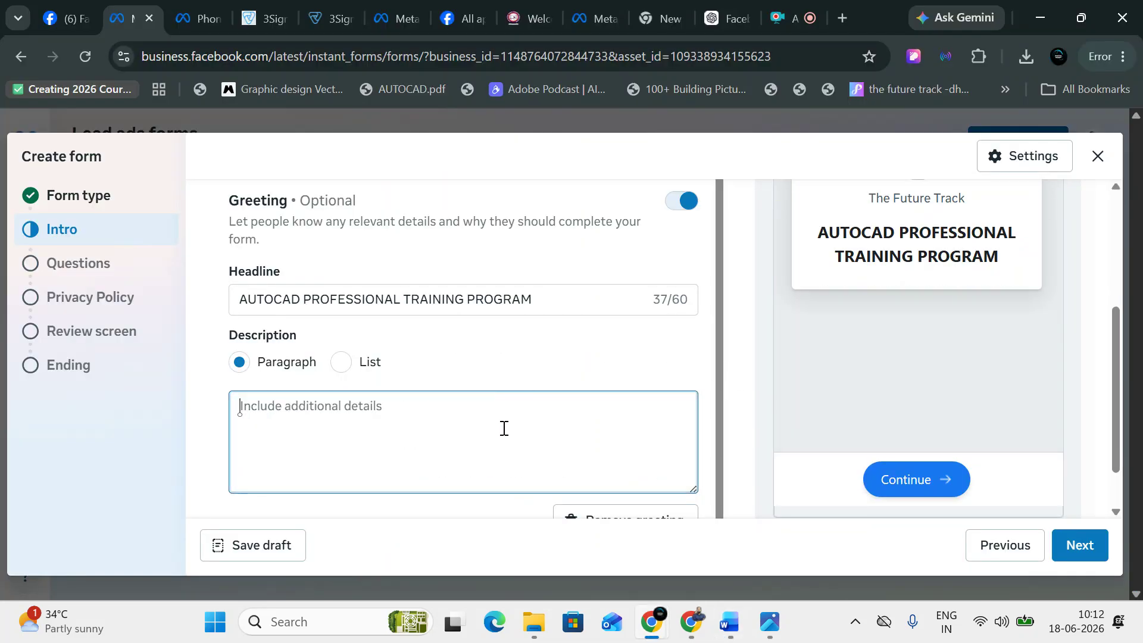
- Go to the ChatGPT tab with the poster and show the recent chats list
{"action": "key", "text": "alt+Tab"}
{"action": "key", "text": "alt+Tab"}
{"action": "left_click", "coordinate": [717, 17]}
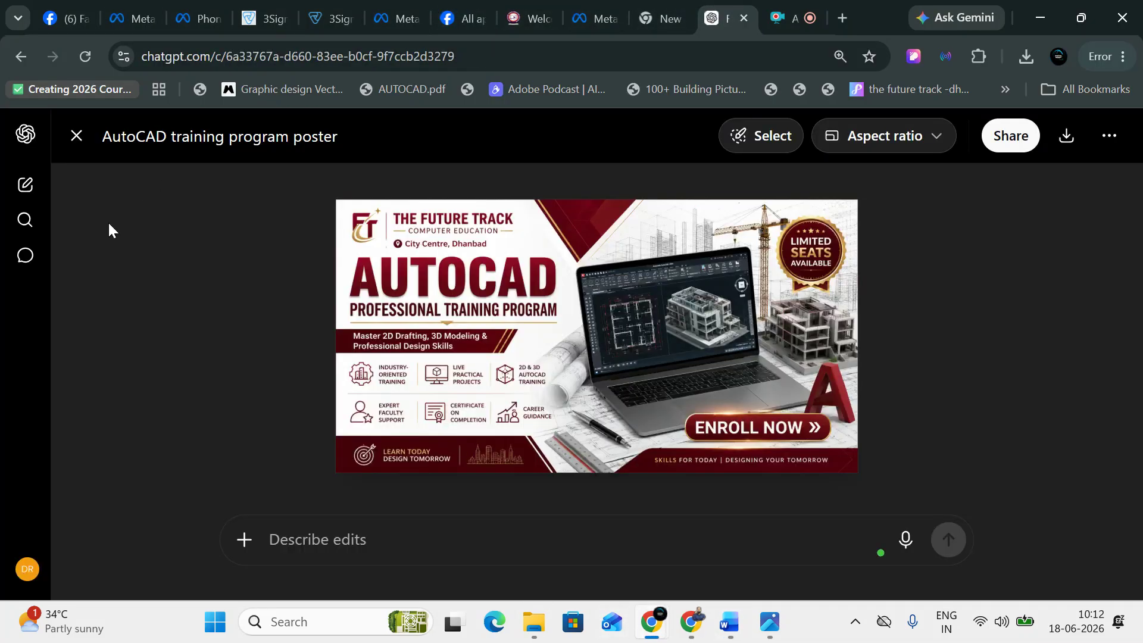
{"action": "left_click", "coordinate": [24, 268]}
- In an earlier chat, paste the AutoCAD program details and ask for another description
{"action": "left_click", "coordinate": [101, 284]}
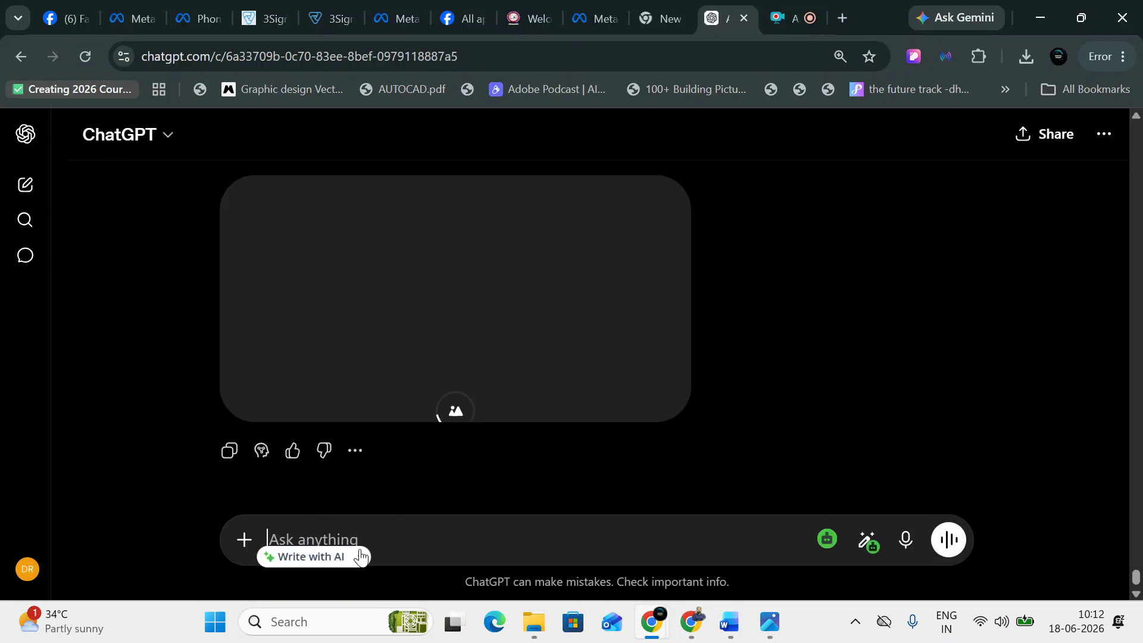
{"action": "key", "text": "ctrl+v"}
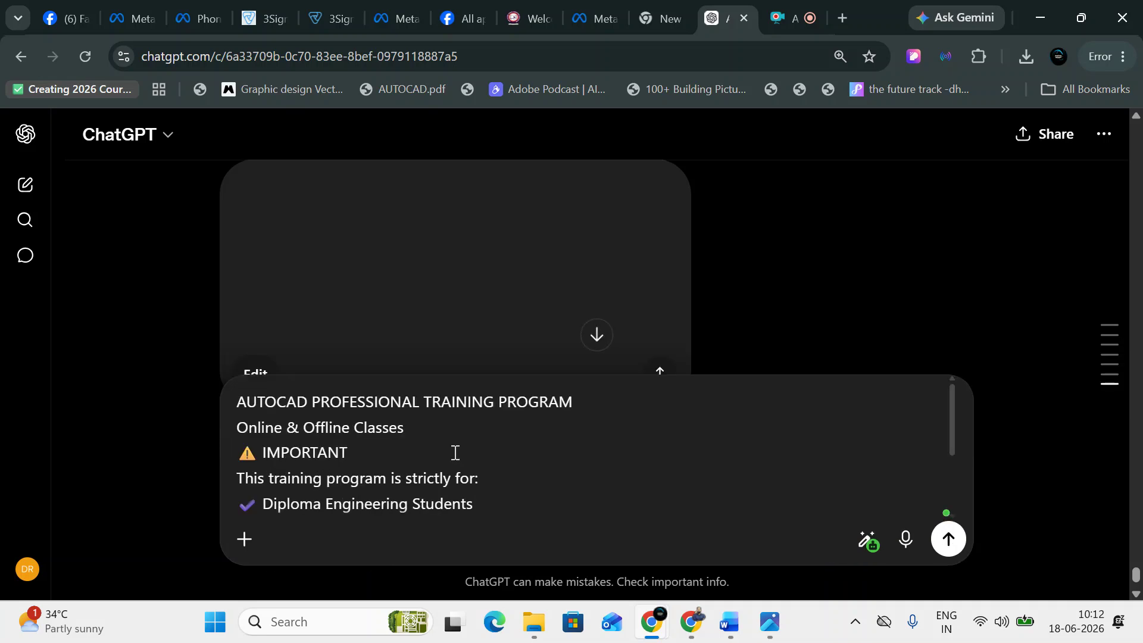
{"action": "type", "text": "gie the ohter"}
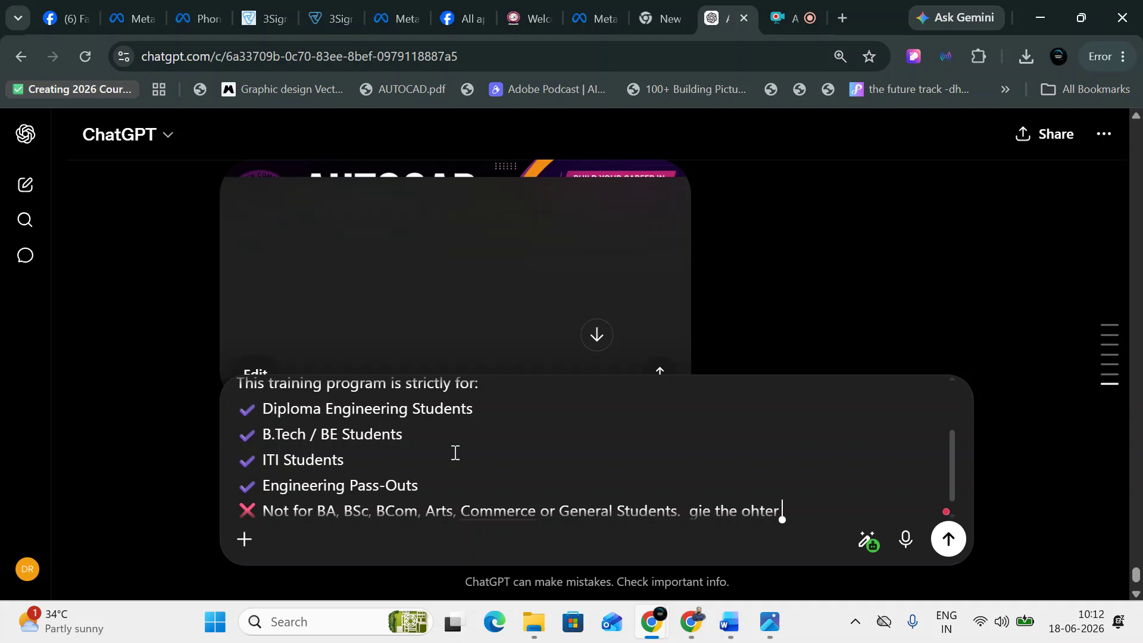
{"action": "type", "text": " descrpation"}
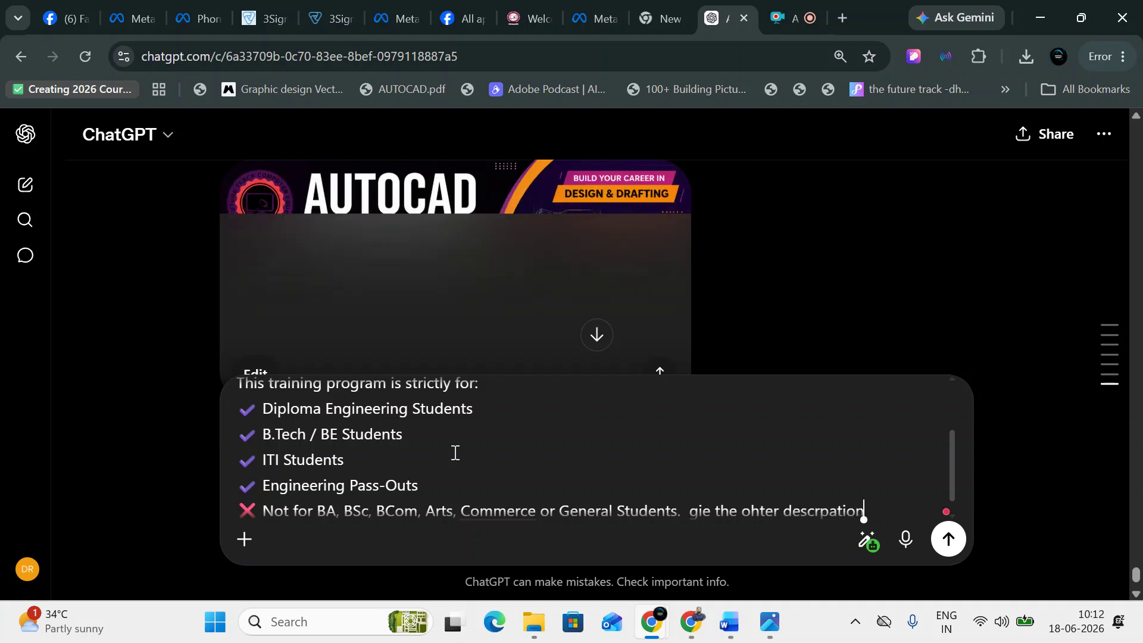
{"action": "key", "text": "Return"}
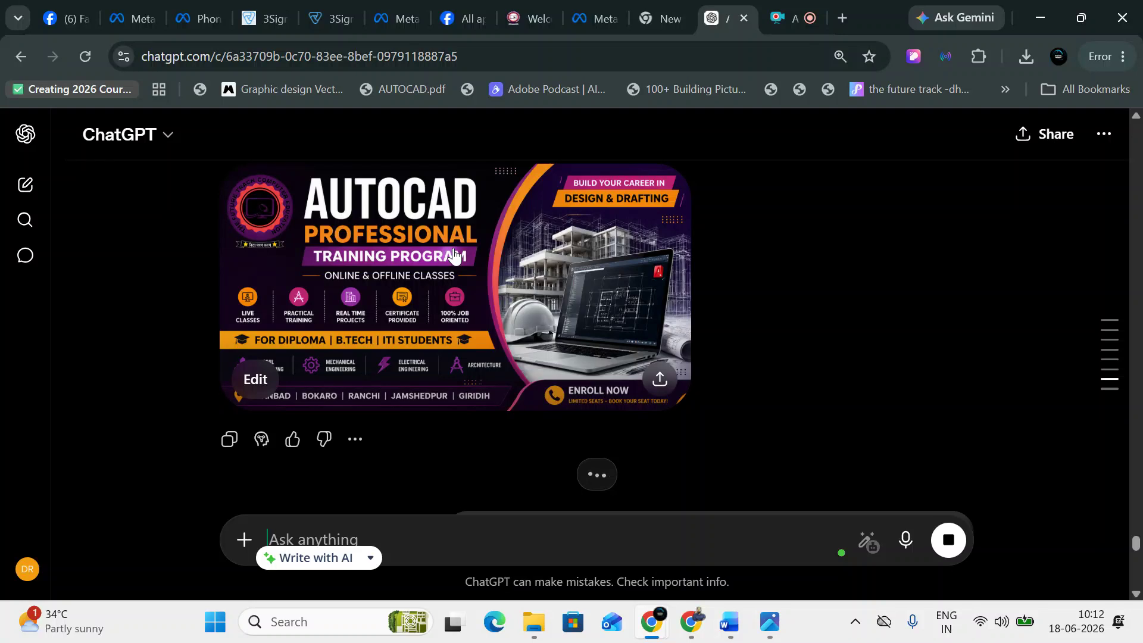
- Download the newly generated AutoCAD banner image
{"action": "left_click", "coordinate": [497, 323]}
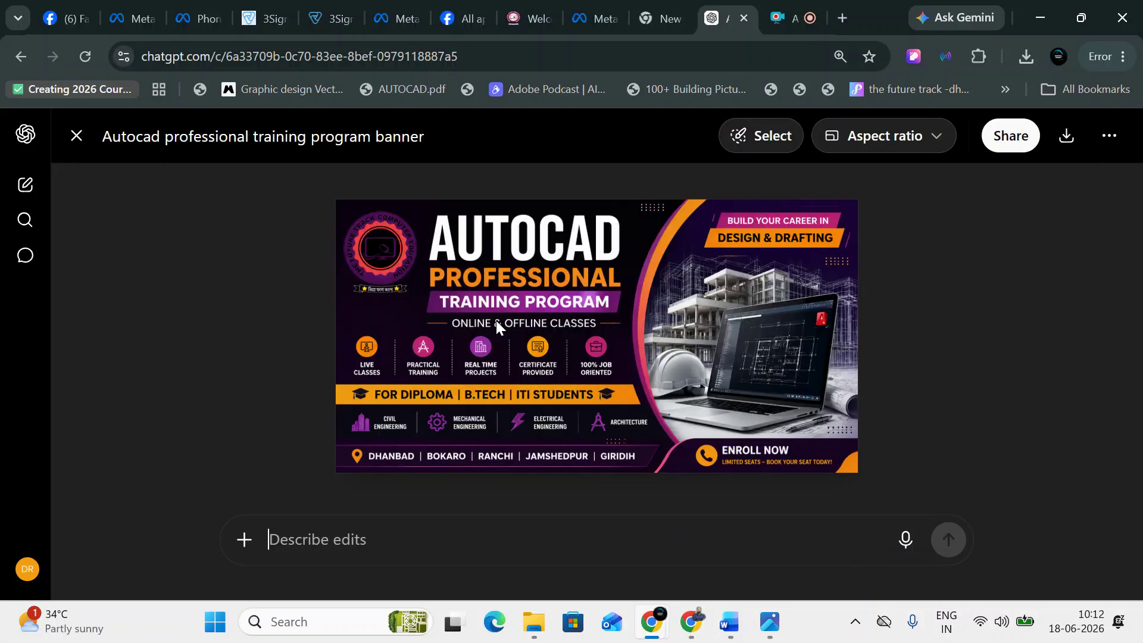
{"action": "left_click", "coordinate": [1066, 136]}
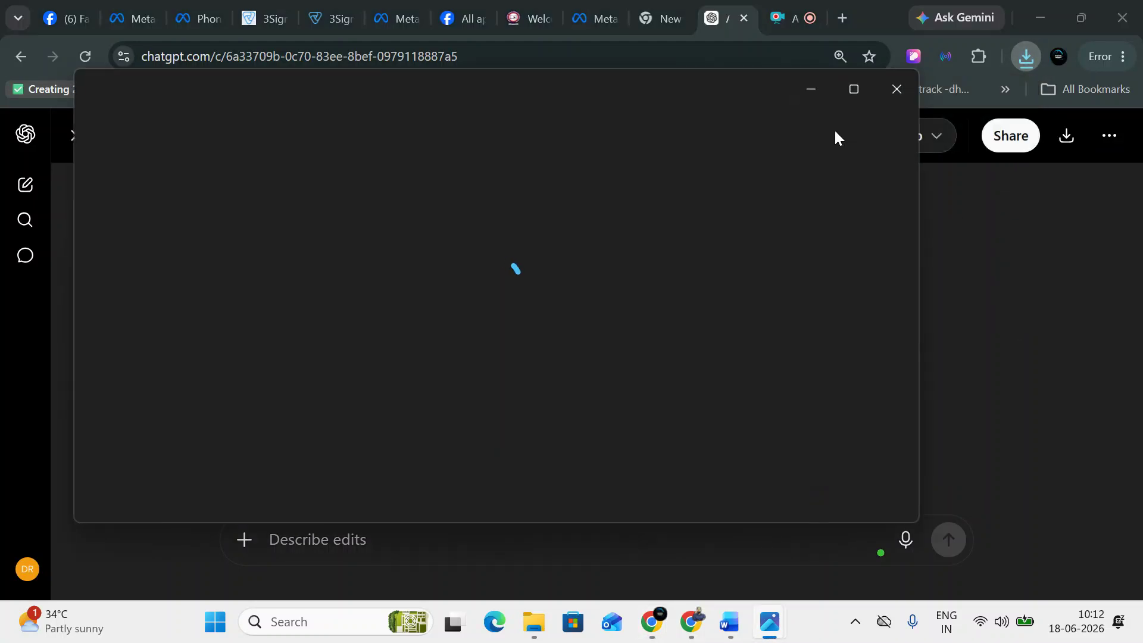
{"action": "scroll", "coordinate": [311, 283], "scroll_direction": "up", "scroll_amount": 2}
{"action": "scroll", "coordinate": [276, 282], "scroll_direction": "down", "scroll_amount": 2}
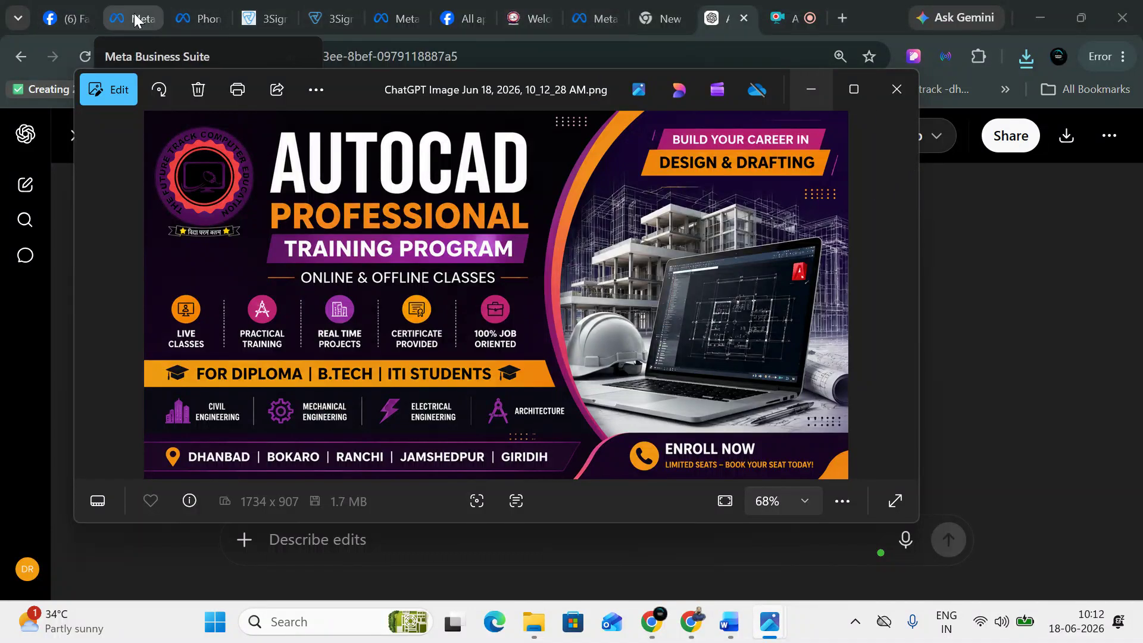
- Back on the Meta lead form, start replacing the intro image with the new poster
{"action": "left_click", "coordinate": [174, 4]}
{"action": "left_click", "coordinate": [142, 19]}
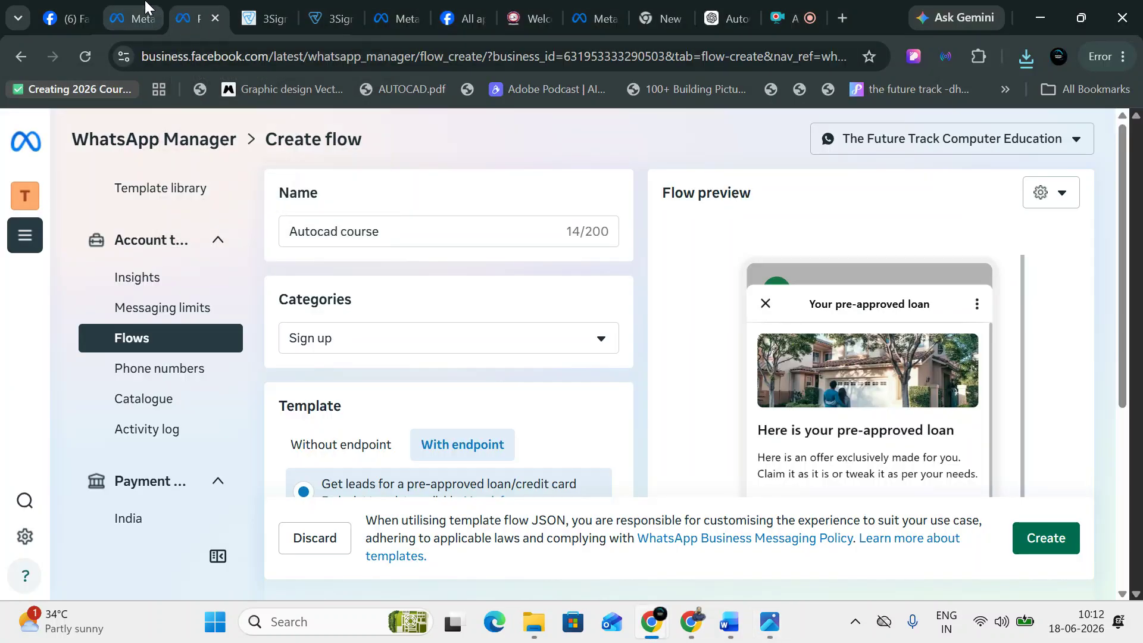
{"action": "scroll", "coordinate": [481, 304], "scroll_direction": "up", "scroll_amount": 4}
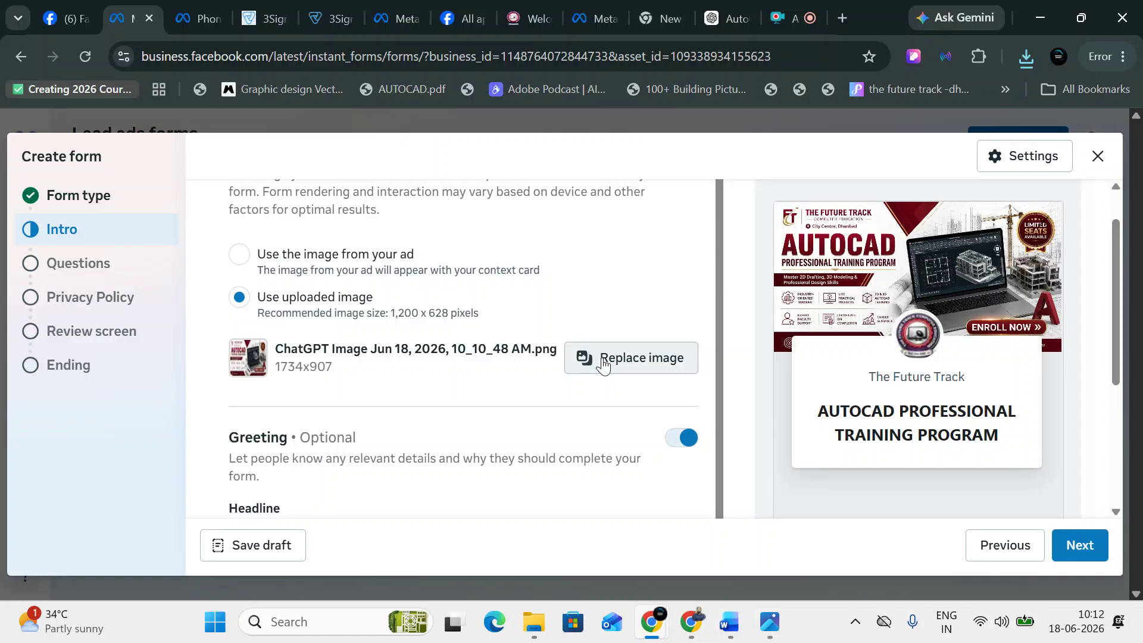
{"action": "left_click", "coordinate": [605, 363]}
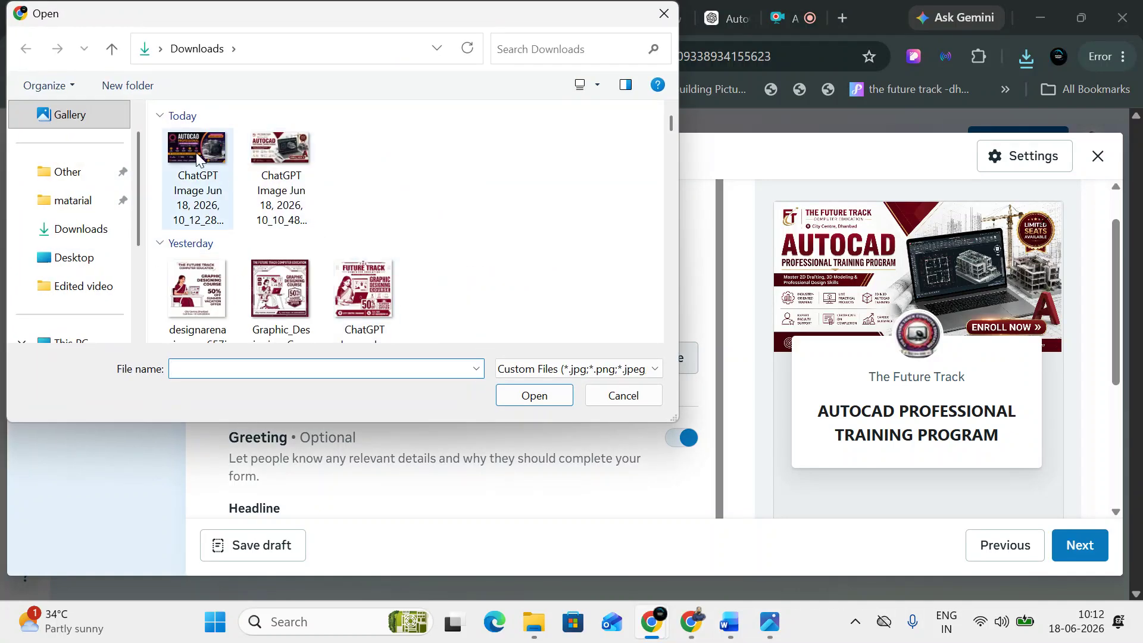
{"action": "double_click", "coordinate": [197, 154]}
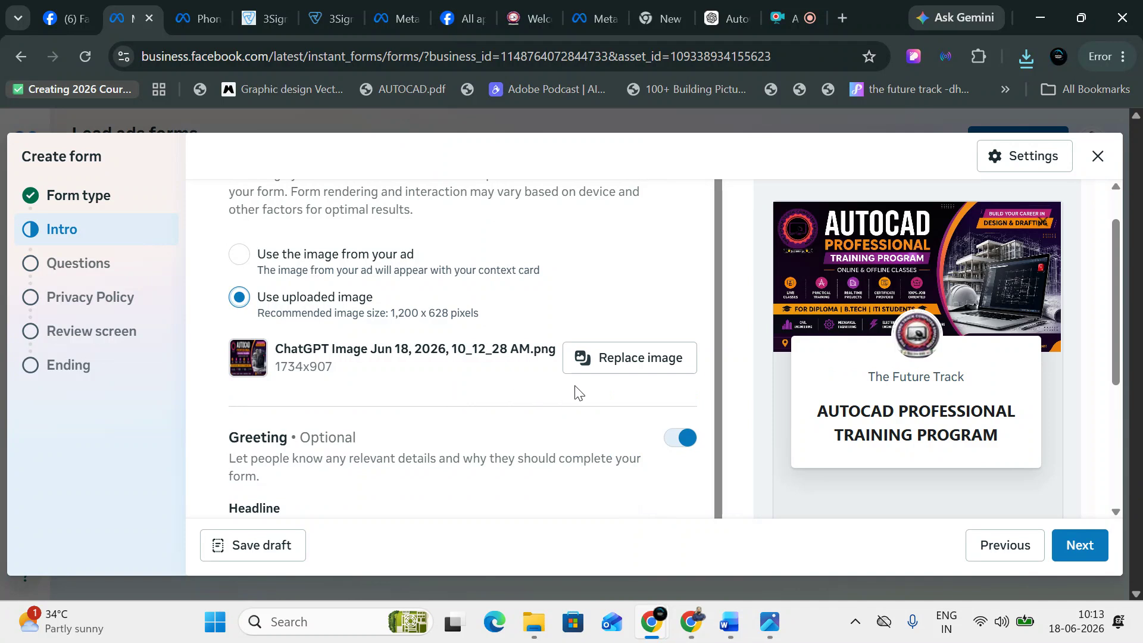
{"action": "left_click", "coordinate": [623, 360]}
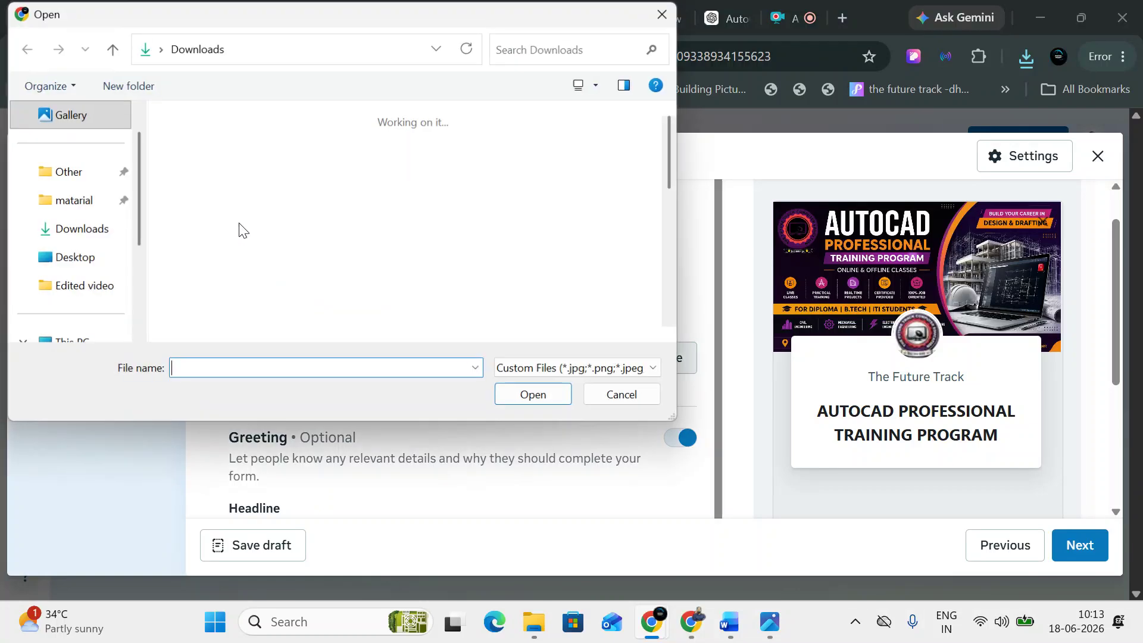
{"action": "double_click", "coordinate": [275, 185]}
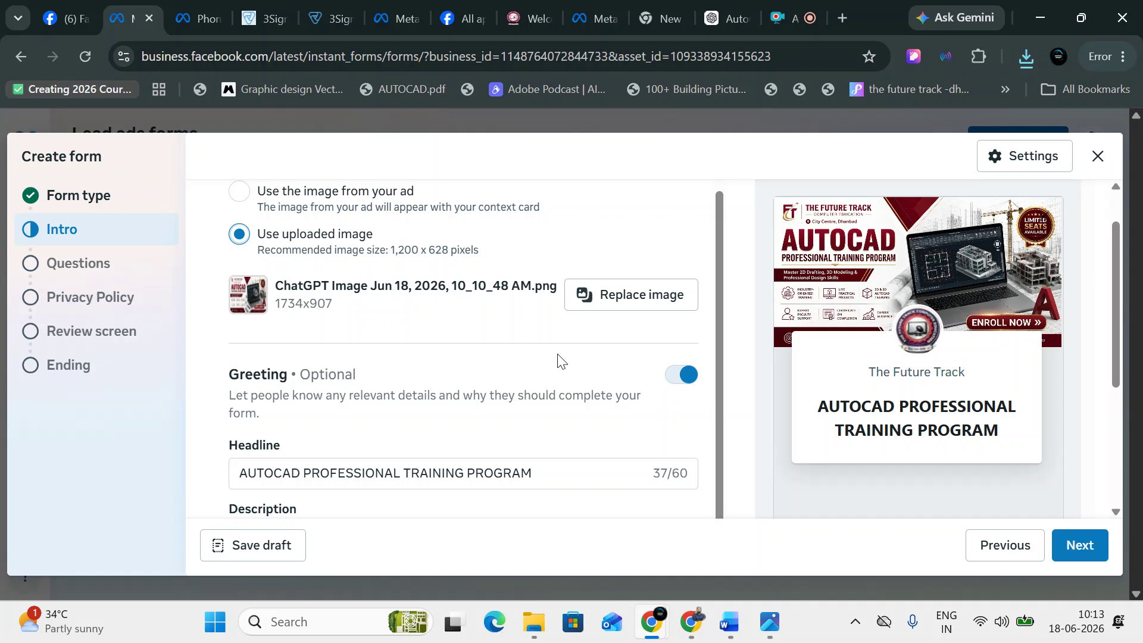
{"action": "scroll", "coordinate": [303, 455], "scroll_direction": "down", "scroll_amount": 3}
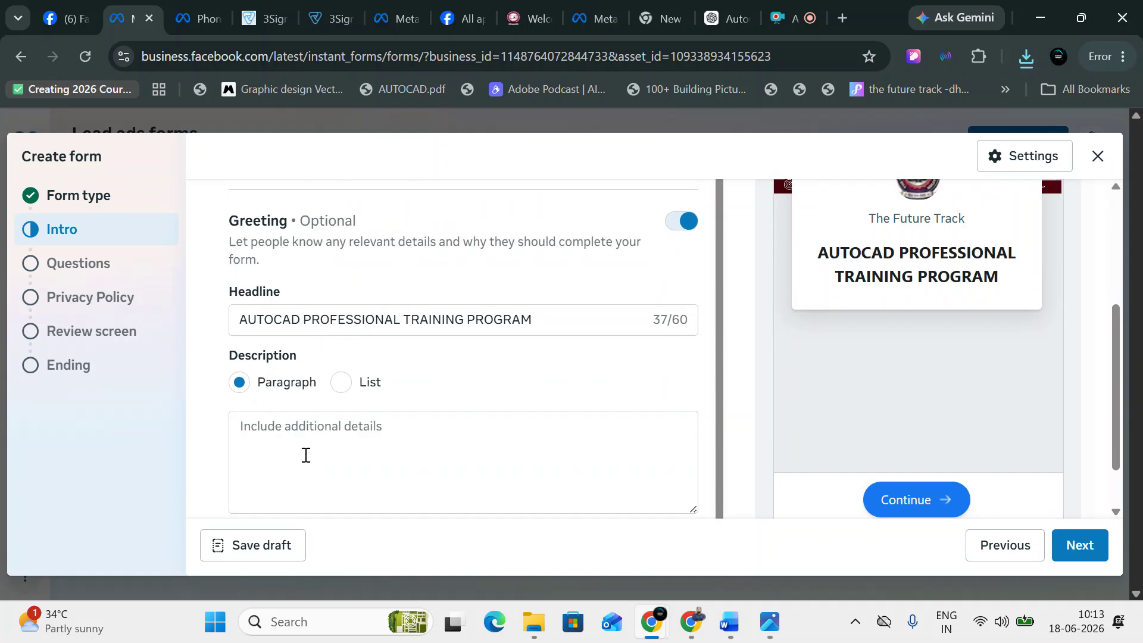
{"action": "key", "text": "alt+Tab"}
{"action": "key", "text": "alt+Tab"}
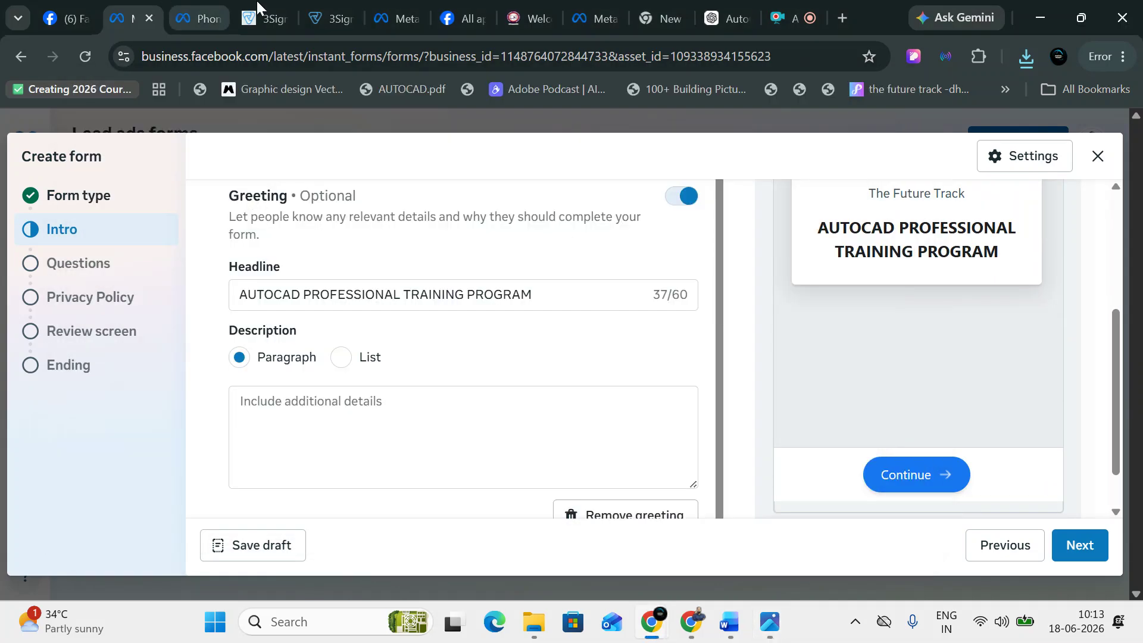
{"action": "left_click", "coordinate": [723, 6]}
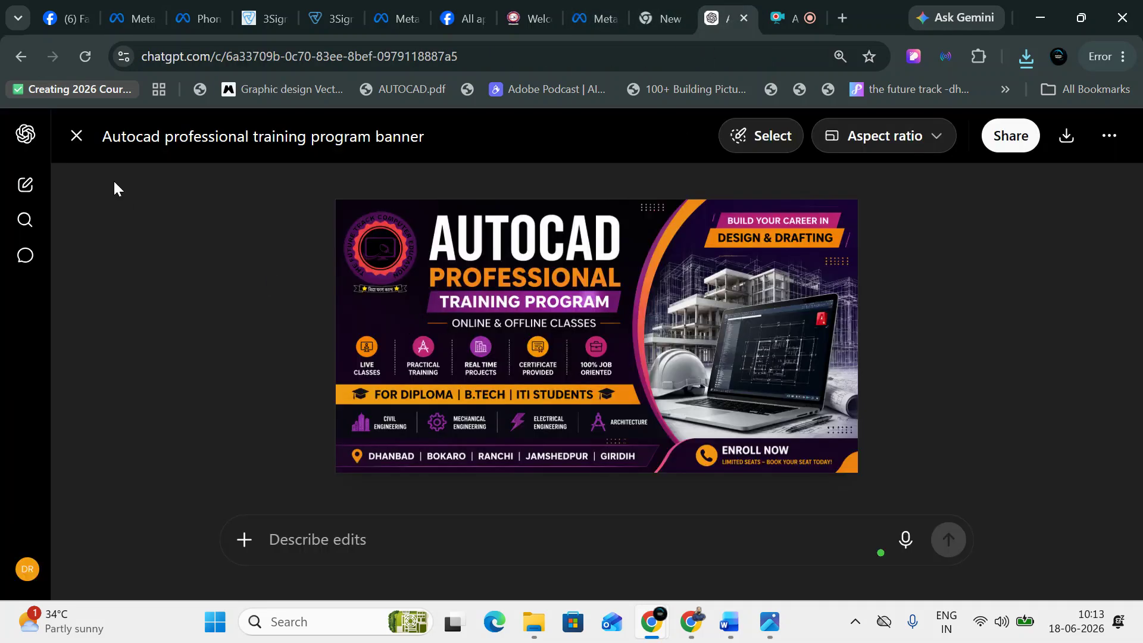
- Copy ChatGPT's Short Version AutoCAD description ending 'Enroll Today!' and return to the lead form
{"action": "left_click", "coordinate": [76, 135]}
{"action": "scroll", "coordinate": [305, 333], "scroll_direction": "down", "scroll_amount": 5}
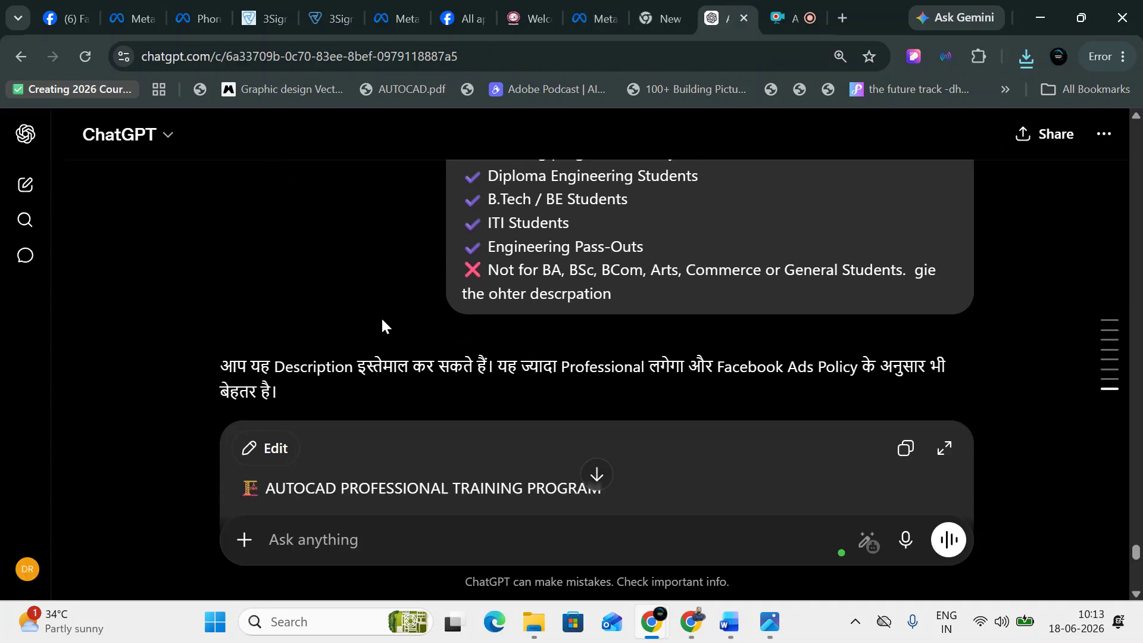
{"action": "scroll", "coordinate": [384, 324], "scroll_direction": "down", "scroll_amount": 5}
{"action": "scroll", "coordinate": [404, 320], "scroll_direction": "up", "scroll_amount": 3}
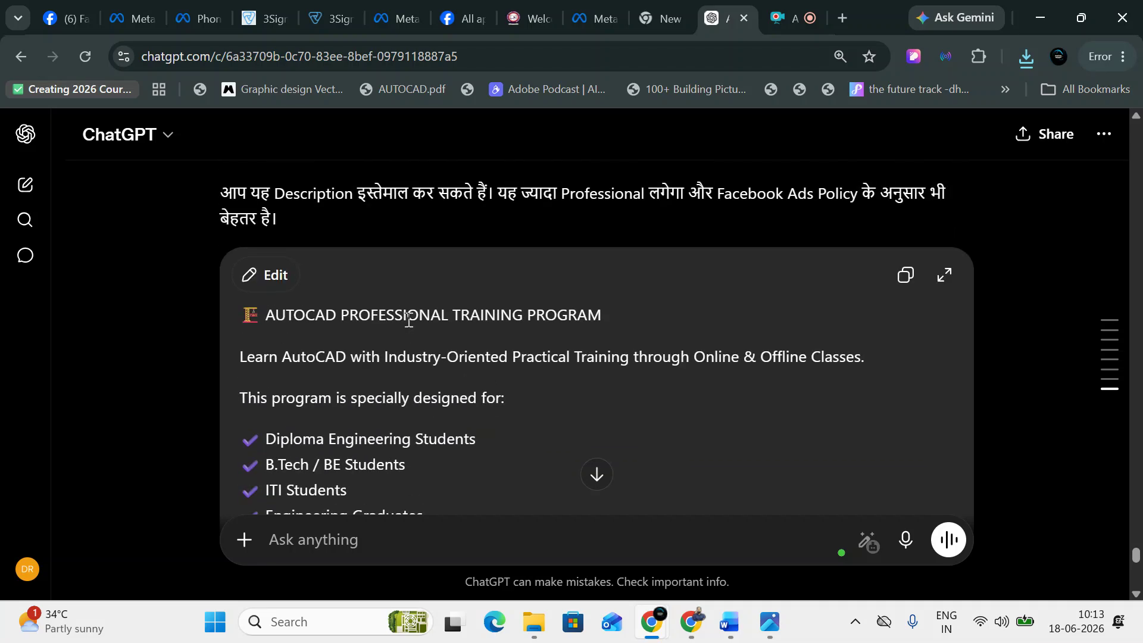
{"action": "scroll", "coordinate": [408, 333], "scroll_direction": "down", "scroll_amount": 10}
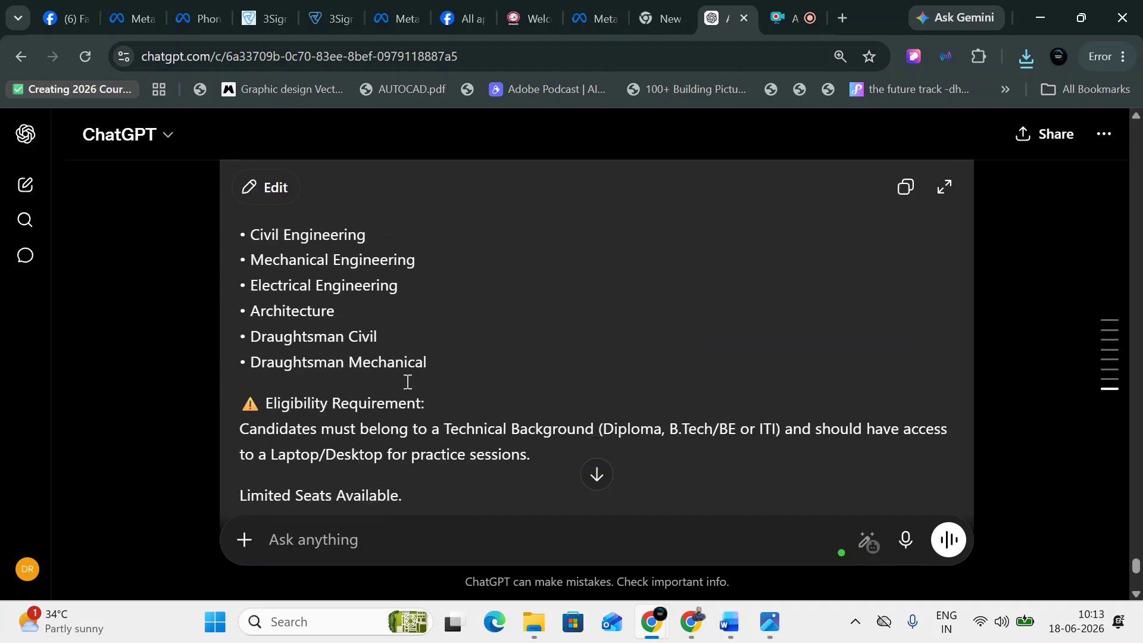
{"action": "scroll", "coordinate": [407, 382], "scroll_direction": "down", "scroll_amount": 5}
{"action": "scroll", "coordinate": [409, 386], "scroll_direction": "down", "scroll_amount": 6}
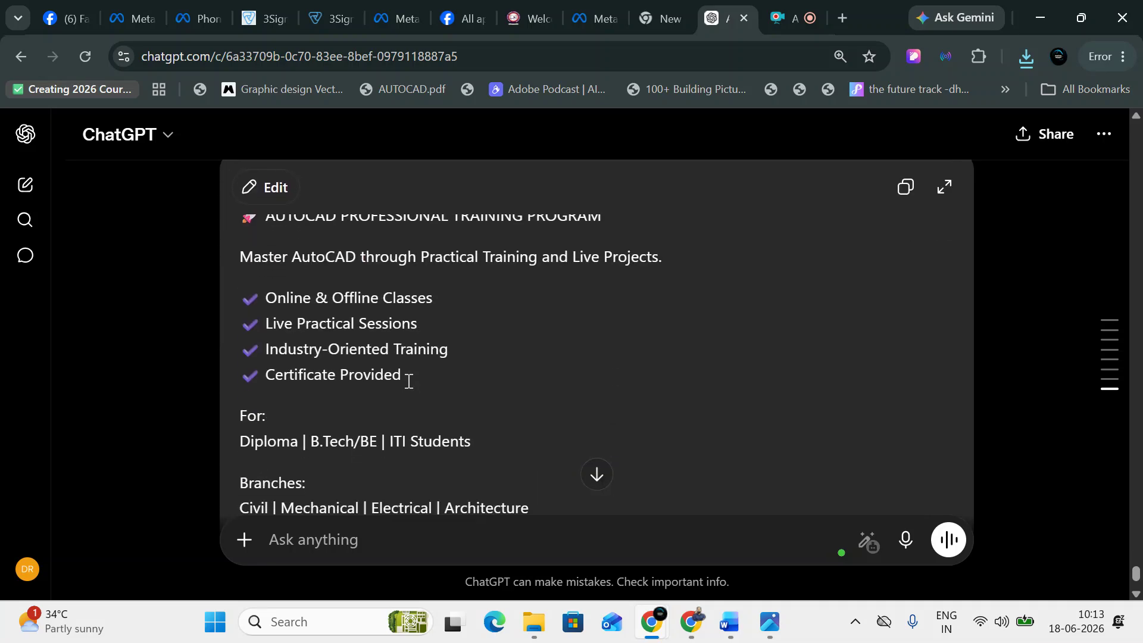
{"action": "left_click", "coordinate": [906, 187]}
{"action": "key", "text": "alt+Tab"}
{"action": "key", "text": "alt+Tab"}
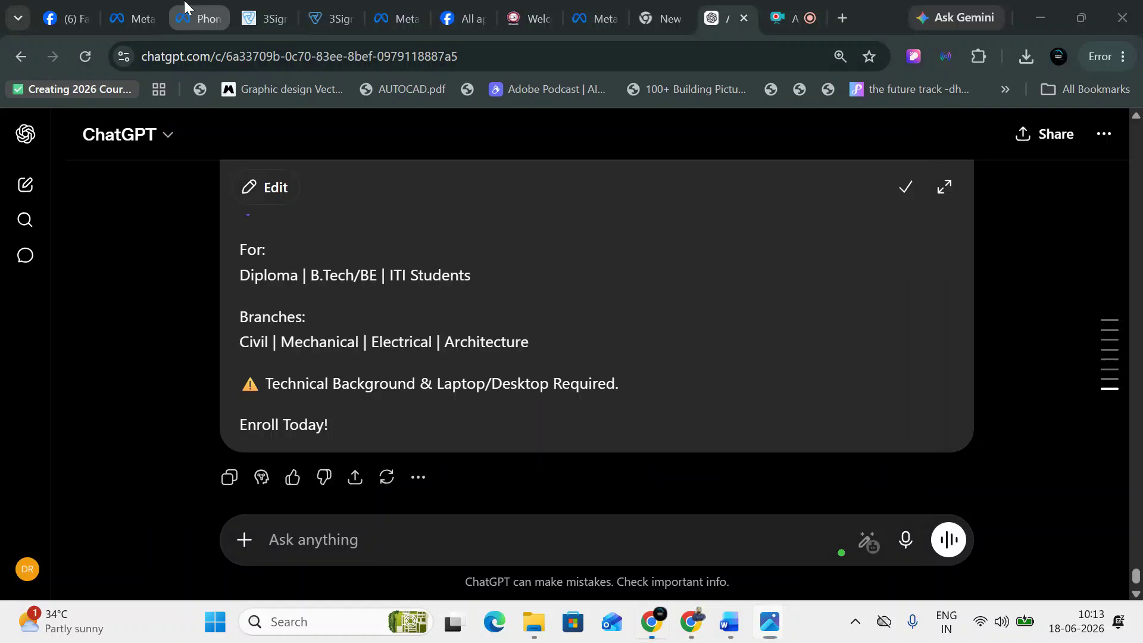
{"action": "left_click", "coordinate": [128, 18]}
- Paste the short AutoCAD course description into the intro Description field
{"action": "left_click", "coordinate": [358, 472]}
{"action": "key", "text": "ctrl+v"}
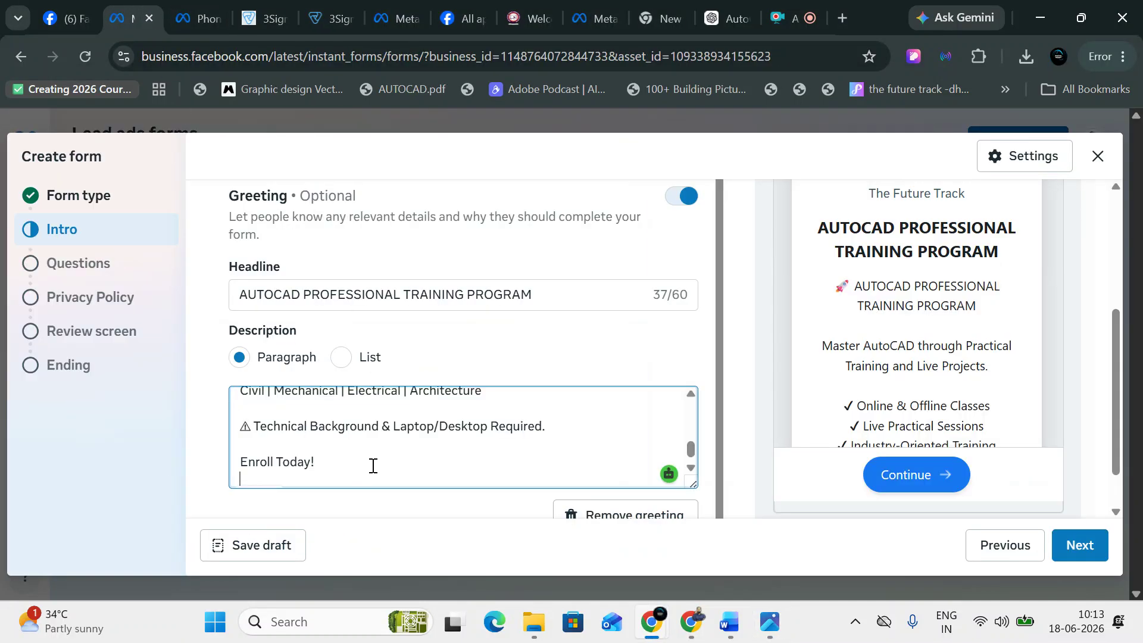
{"action": "scroll", "coordinate": [909, 333], "scroll_direction": "down", "scroll_amount": 5}
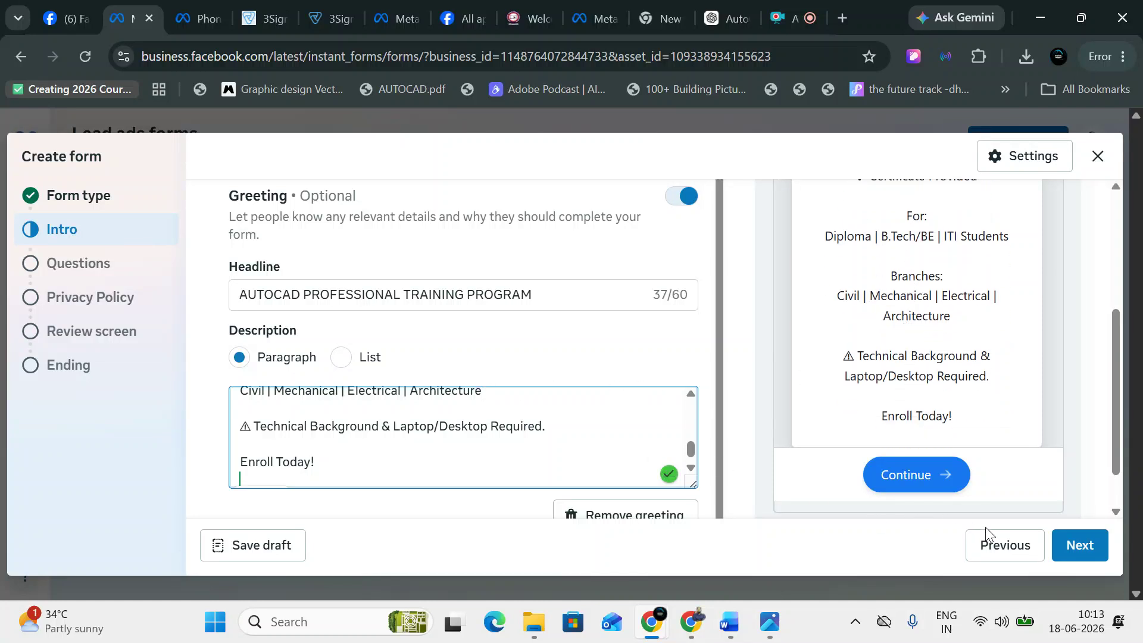
- Move to Questions and describe the section as 'AUTOCAD PROFESSIONAL TRAINING PROGRAM'
{"action": "left_click", "coordinate": [1080, 544]}
{"action": "left_click", "coordinate": [337, 286]}
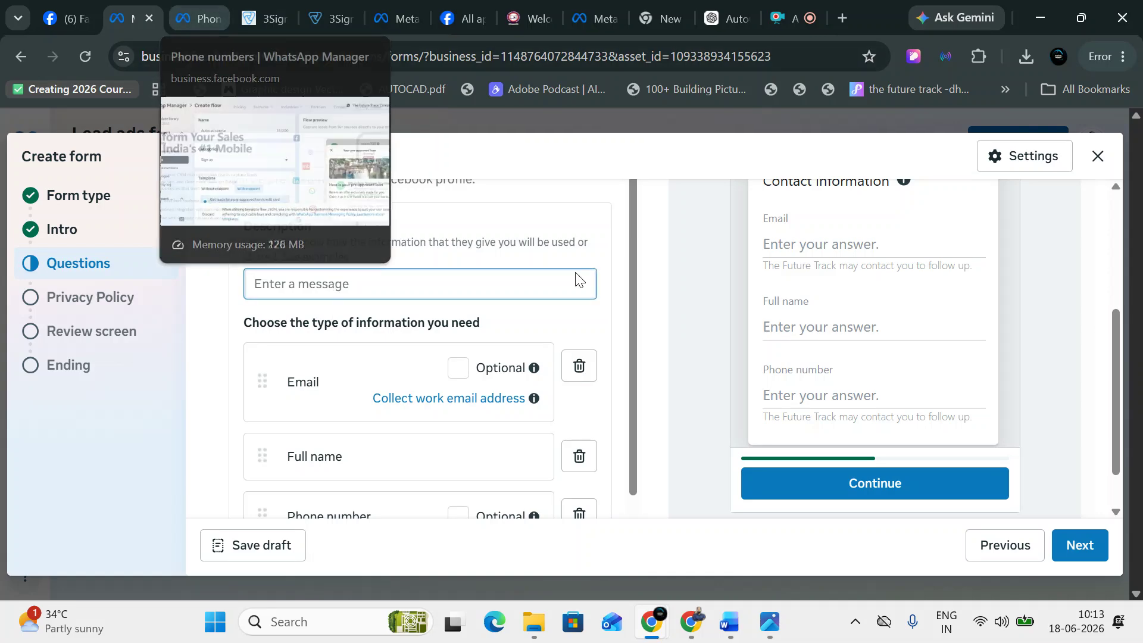
{"action": "left_click", "coordinate": [739, 621]}
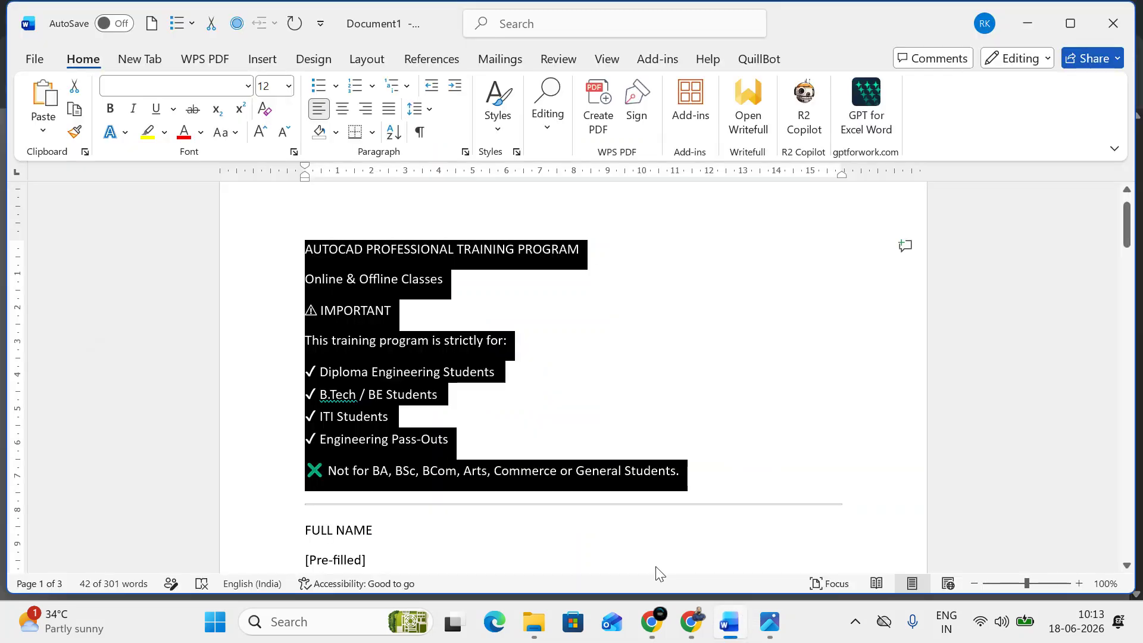
{"action": "scroll", "coordinate": [521, 393], "scroll_direction": "up", "scroll_amount": 1}
{"action": "left_click", "coordinate": [538, 363]}
{"action": "left_click_drag", "start_coordinate": [593, 305], "coordinate": [294, 301]}
{"action": "key", "text": "ctrl+c"}
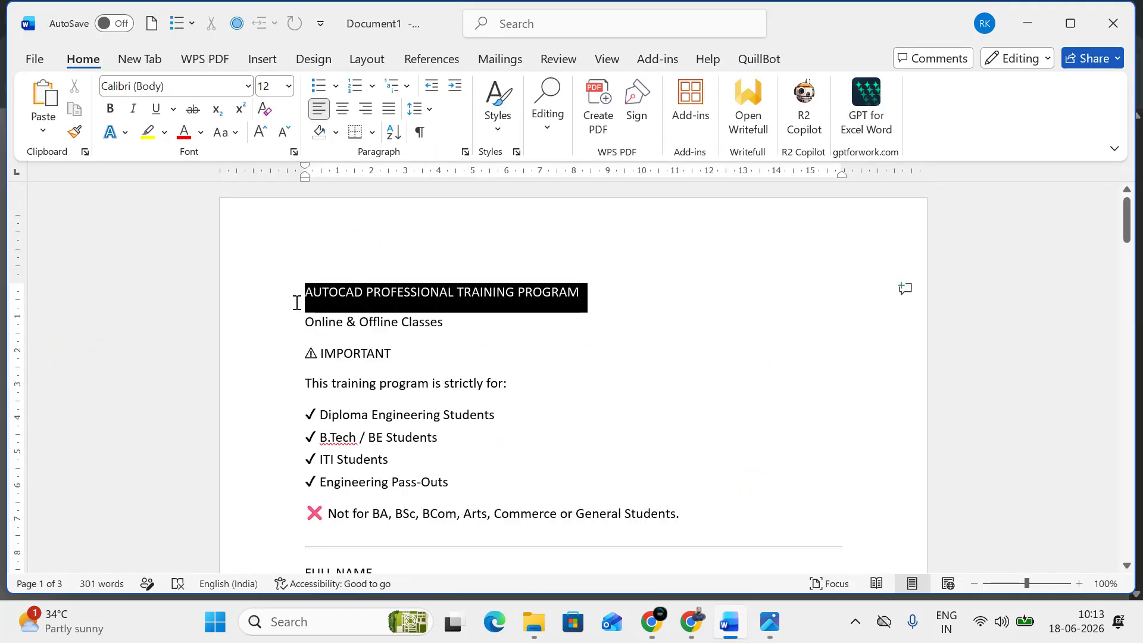
{"action": "key", "text": "alt+Tab"}
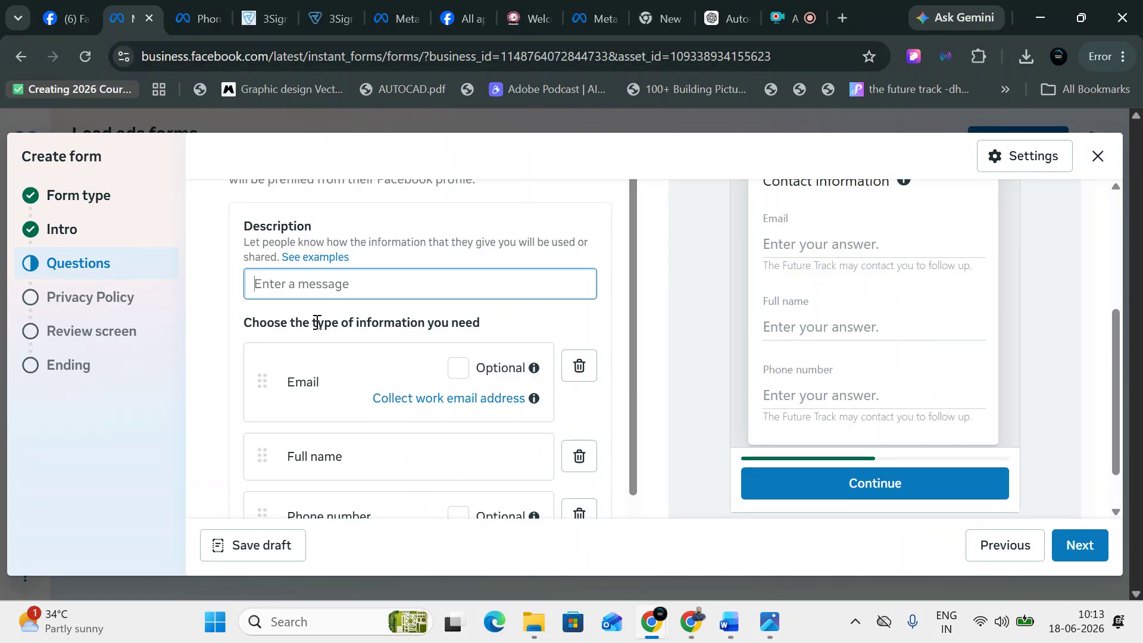
{"action": "key", "text": "ctrl+v"}
- Browse extra question categories without adding one, keeping Email, Full name and Phone number
{"action": "scroll", "coordinate": [417, 386], "scroll_direction": "down", "scroll_amount": 1}
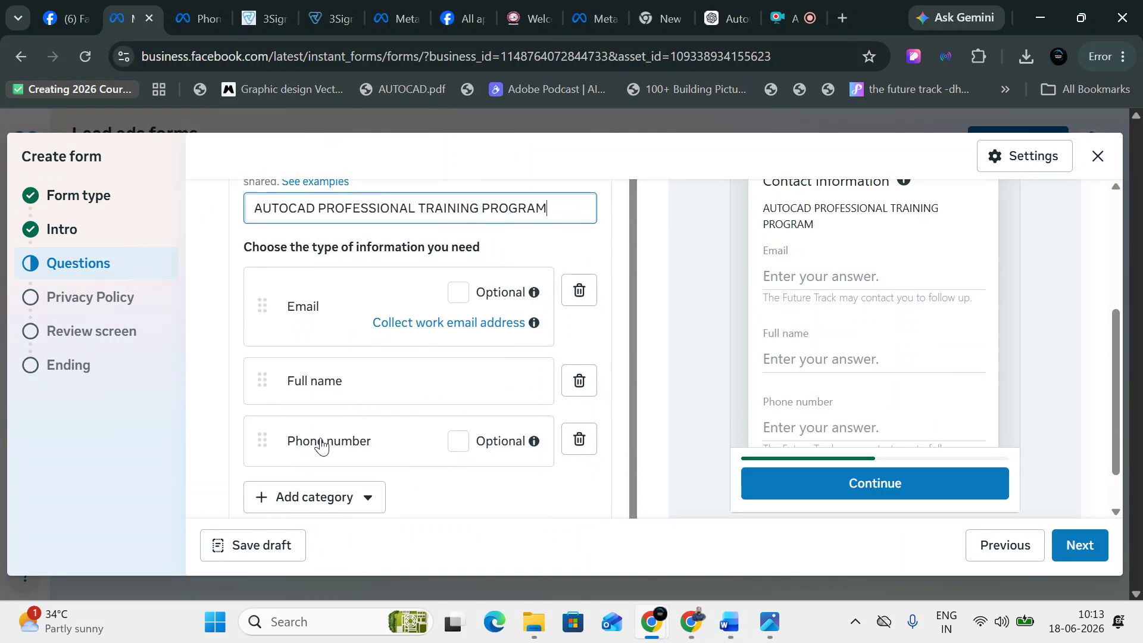
{"action": "scroll", "coordinate": [336, 464], "scroll_direction": "down", "scroll_amount": 1}
{"action": "left_click", "coordinate": [360, 441]}
{"action": "mouse_move", "coordinate": [365, 267]}
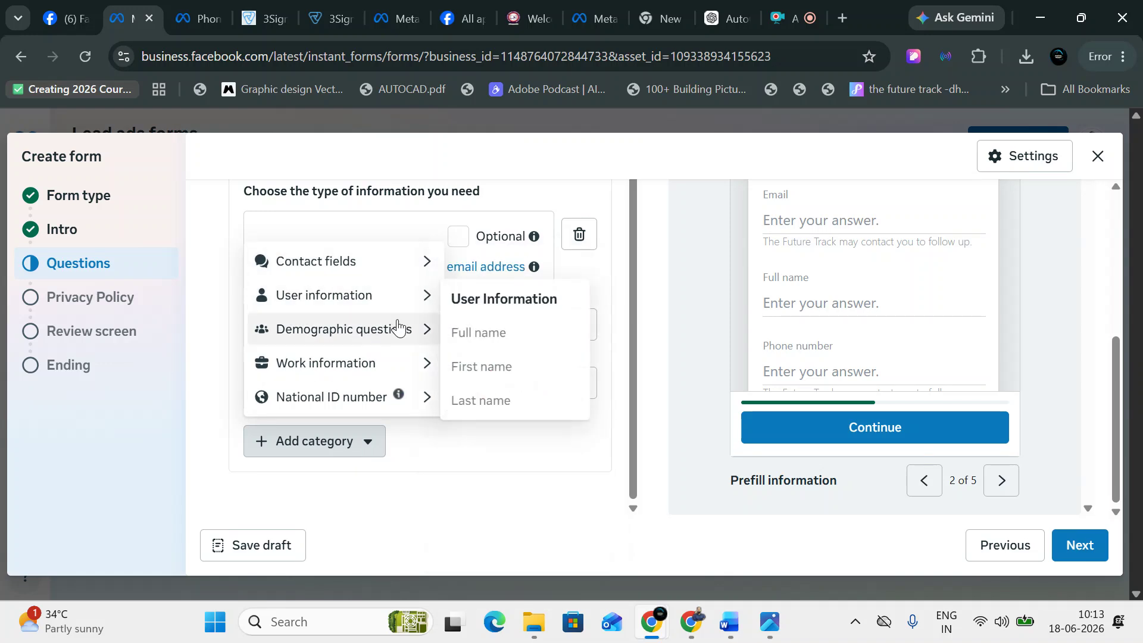
{"action": "mouse_move", "coordinate": [362, 344]}
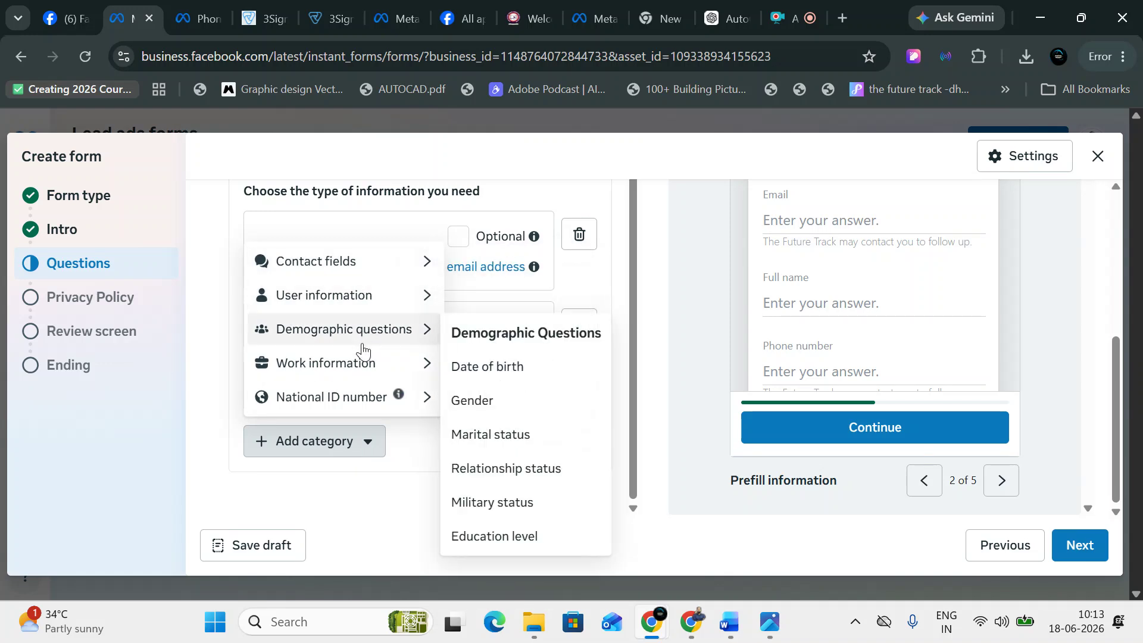
{"action": "mouse_move", "coordinate": [365, 368]}
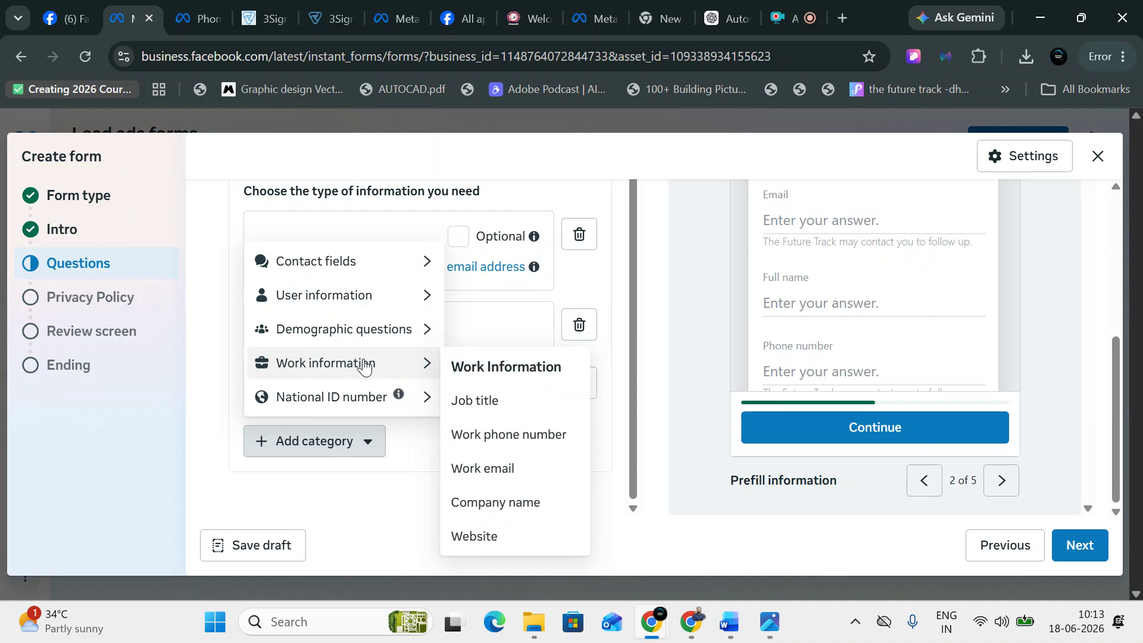
{"action": "left_click", "coordinate": [207, 333]}
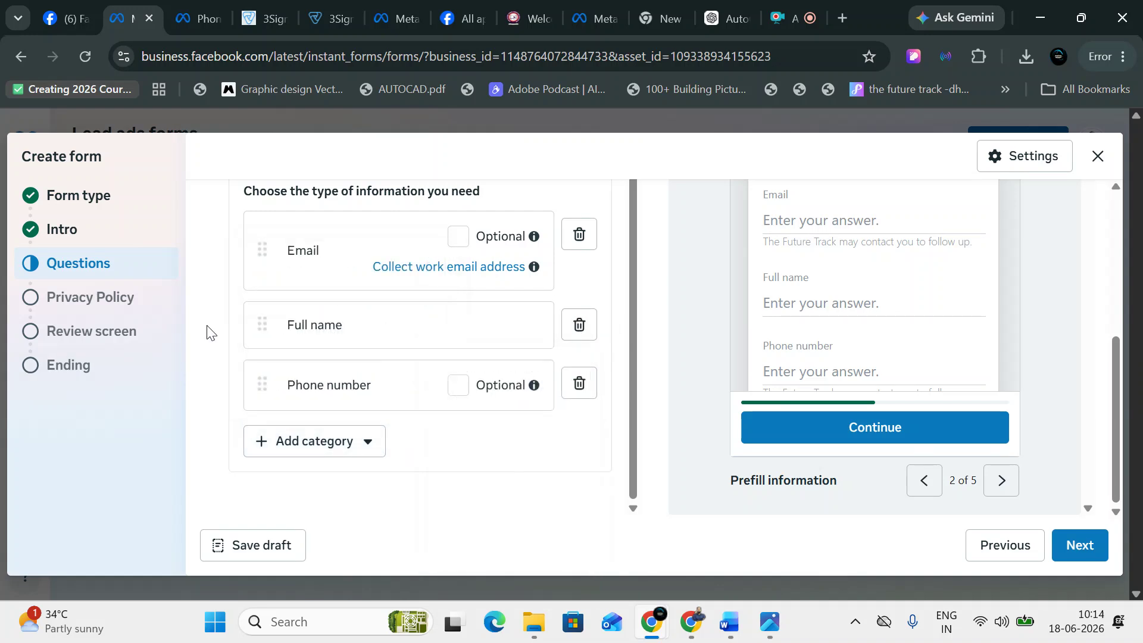
{"action": "scroll", "coordinate": [321, 417], "scroll_direction": "up", "scroll_amount": 5}
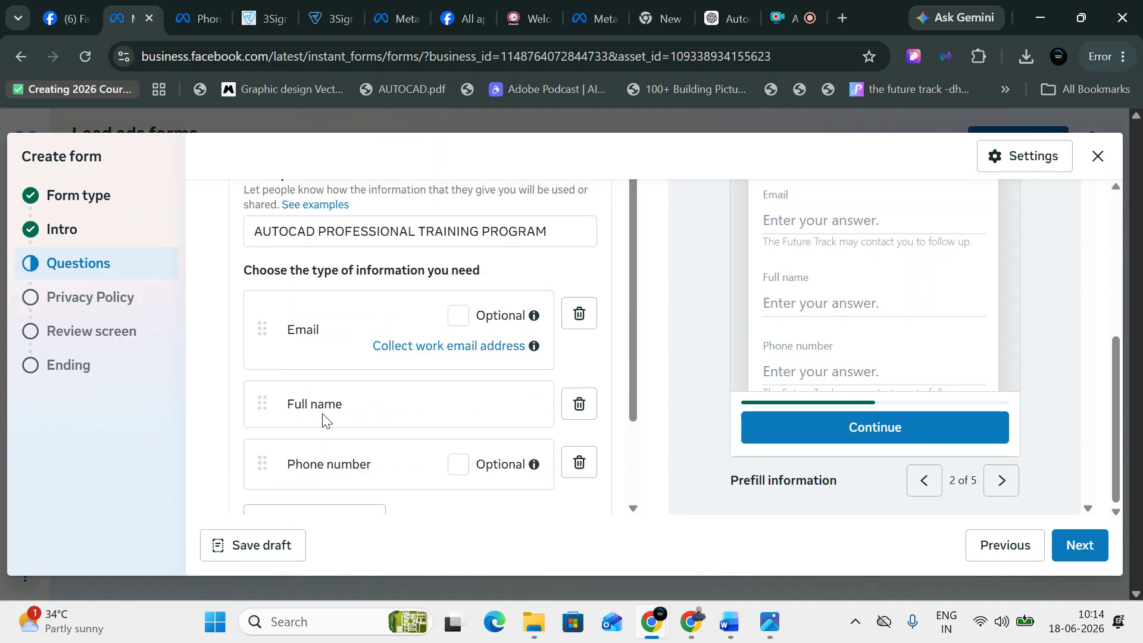
{"action": "left_click", "coordinate": [311, 254]}
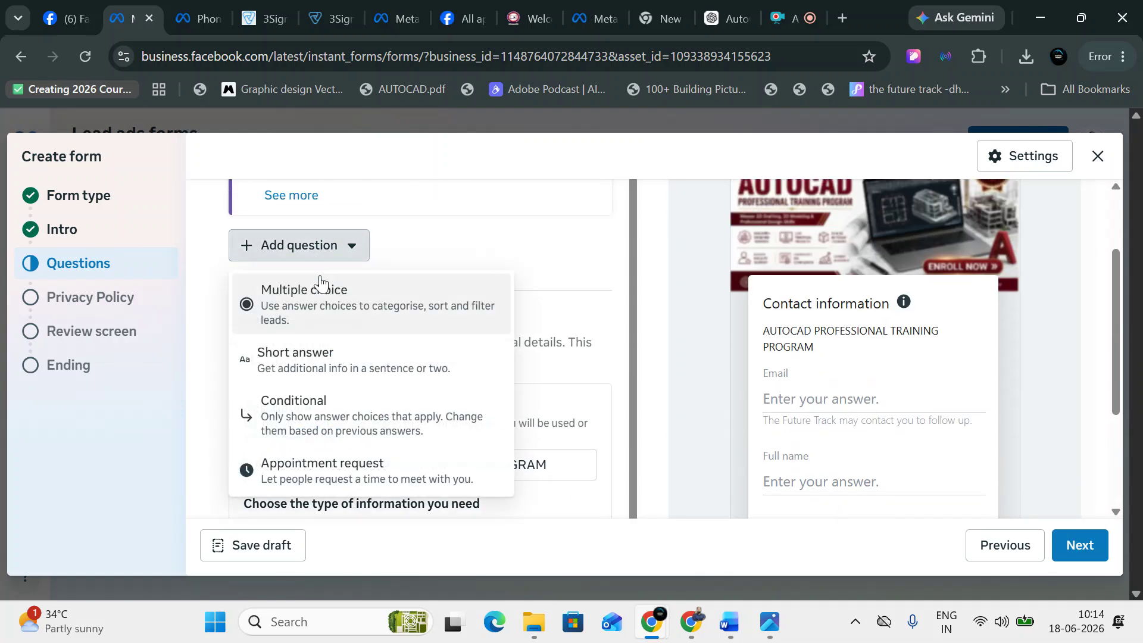
- Add a multiple-choice Question 1 reading 'Which city are you from?'
{"action": "left_click", "coordinate": [325, 293]}
{"action": "key", "text": "alt+Tab"}
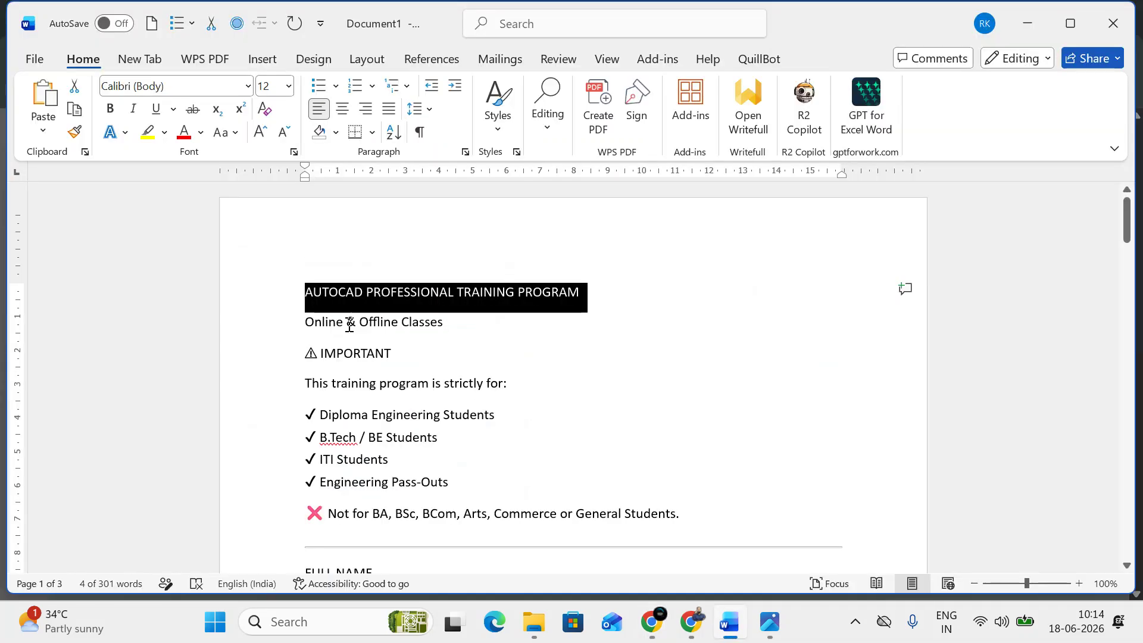
{"action": "scroll", "coordinate": [405, 339], "scroll_direction": "down", "scroll_amount": 5}
{"action": "scroll", "coordinate": [409, 343], "scroll_direction": "down", "scroll_amount": 4}
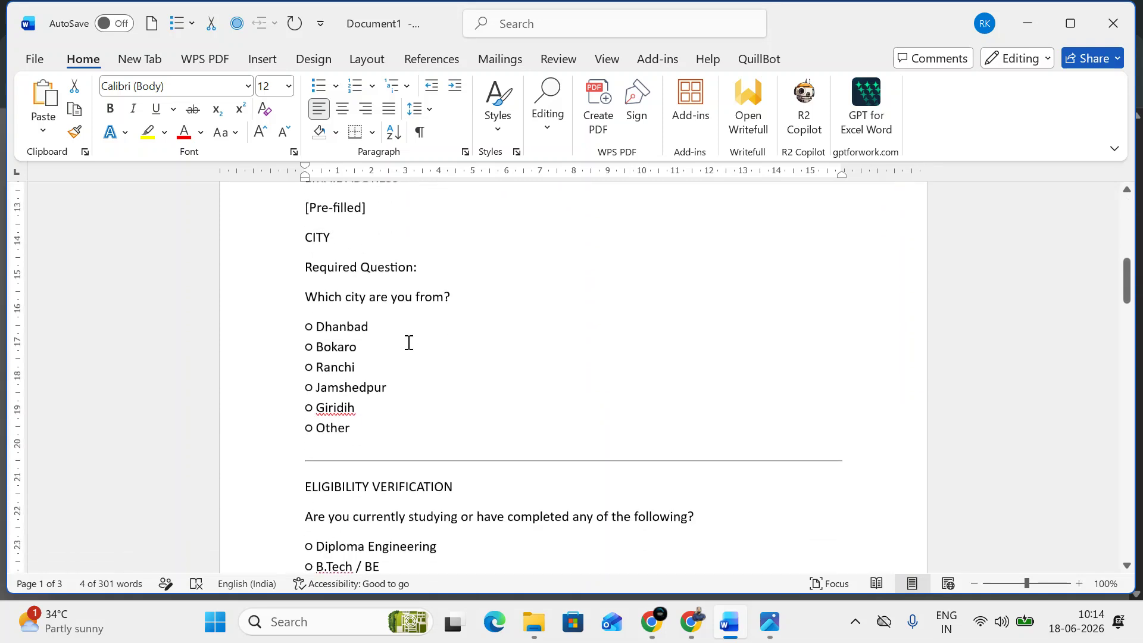
{"action": "left_click", "coordinate": [322, 299]}
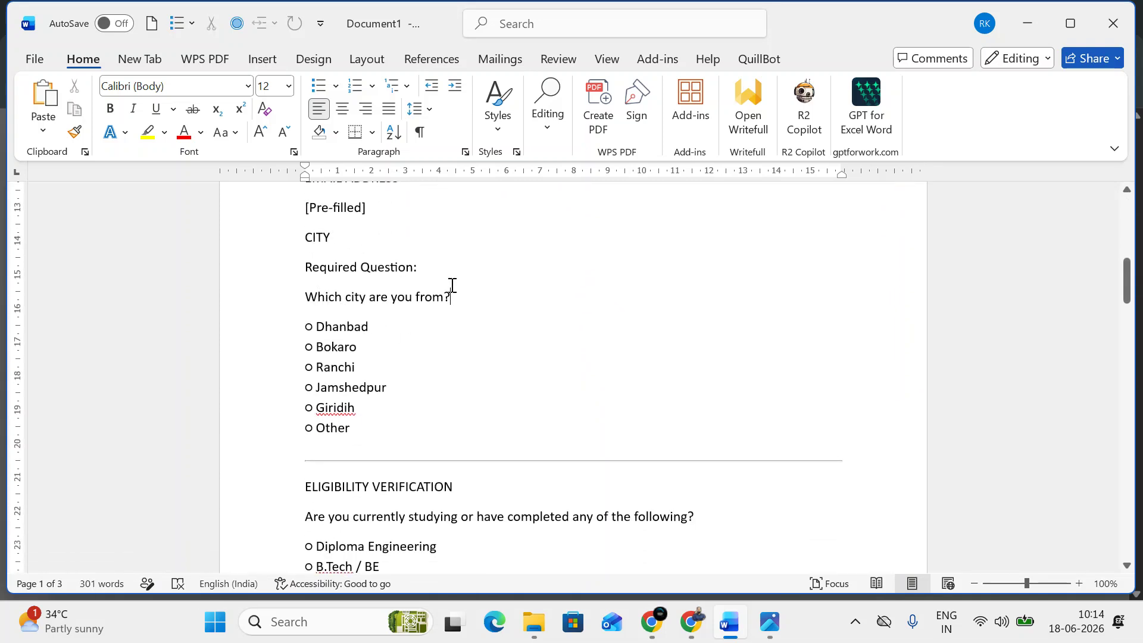
{"action": "left_click_drag", "start_coordinate": [422, 301], "coordinate": [288, 300]}
{"action": "key", "text": "ctrl+c"}
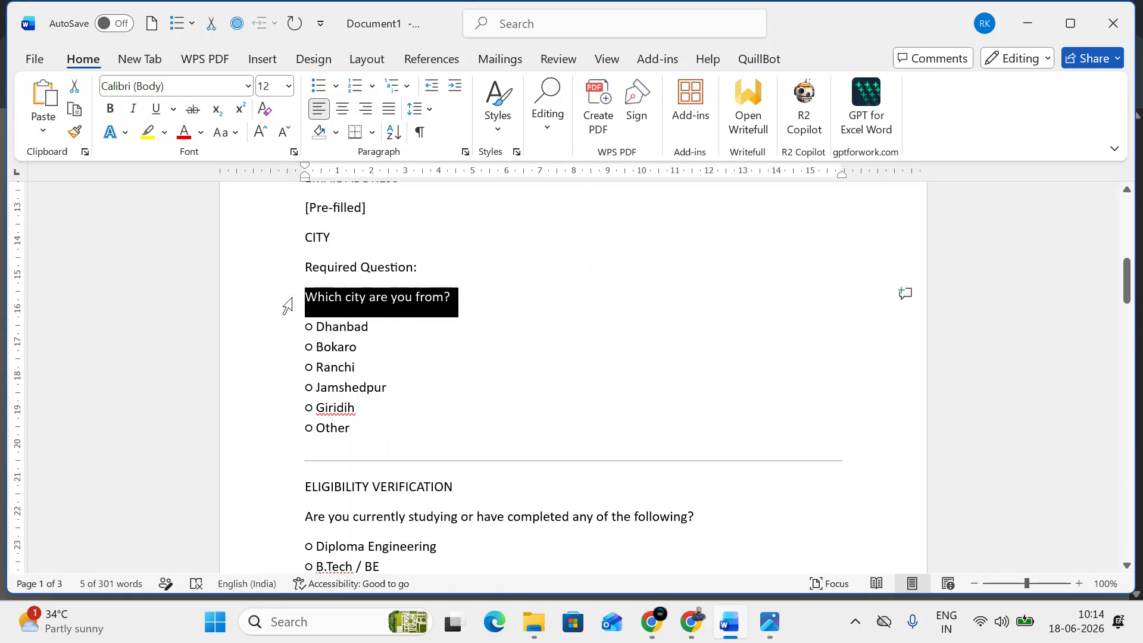
{"action": "key", "text": "alt+Tab"}
{"action": "key", "text": "ctrl+v"}
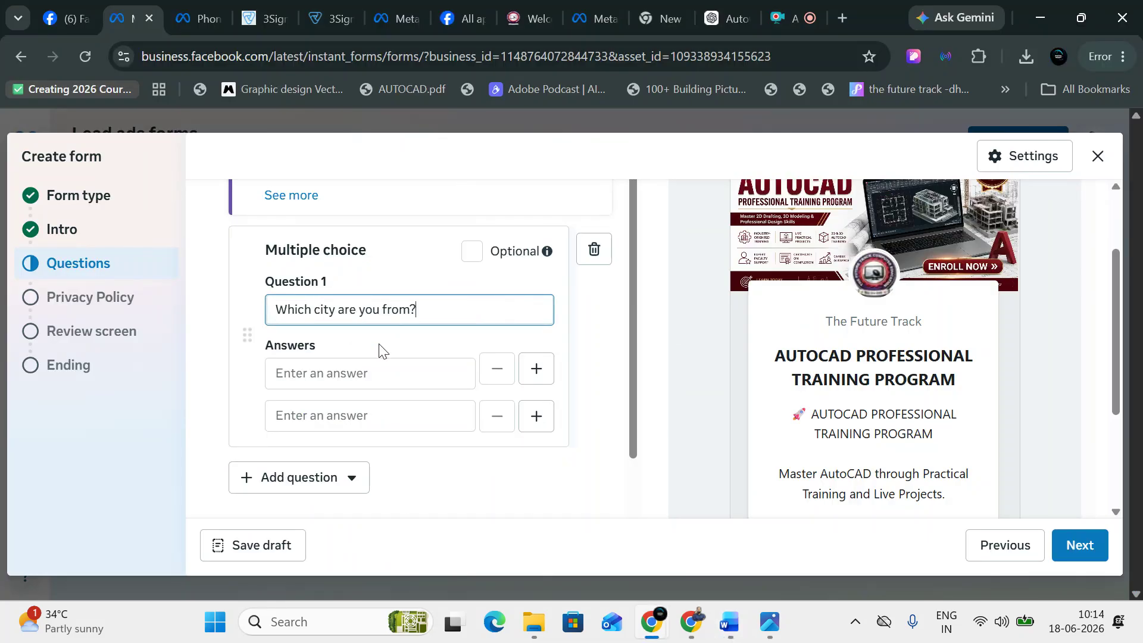
- Fill in the first three answers: Dhanbad, bokaro and ranchi
{"action": "left_click", "coordinate": [365, 369]}
{"action": "key", "text": "alt+Tab"}
{"action": "left_click", "coordinate": [378, 332]}
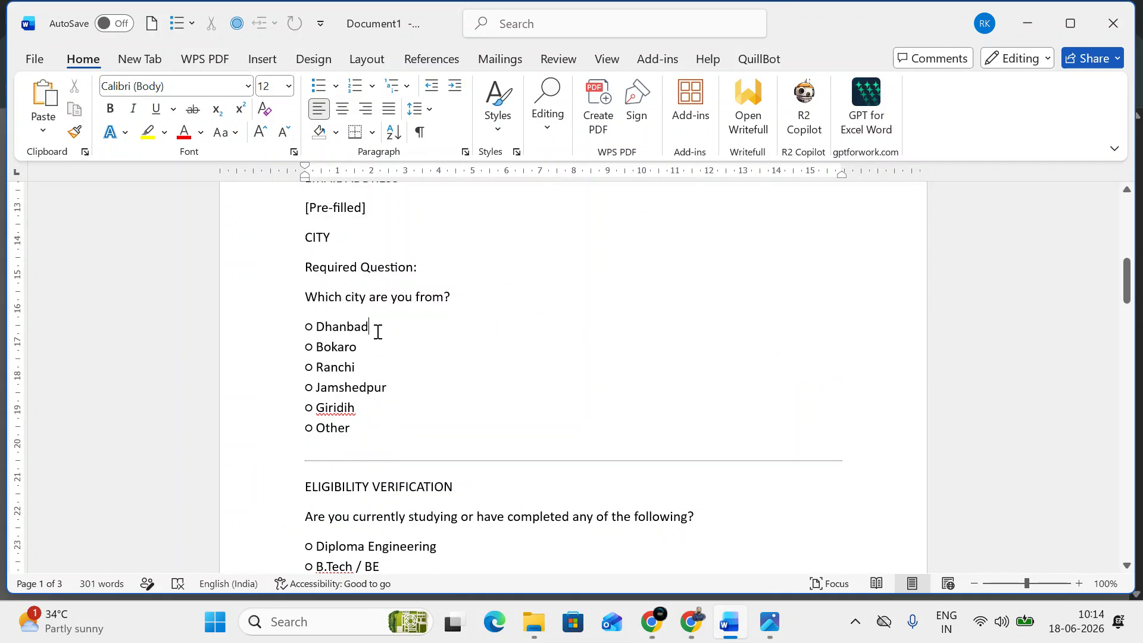
{"action": "key", "text": "alt+Tab"}
{"action": "type", "text": "D"}
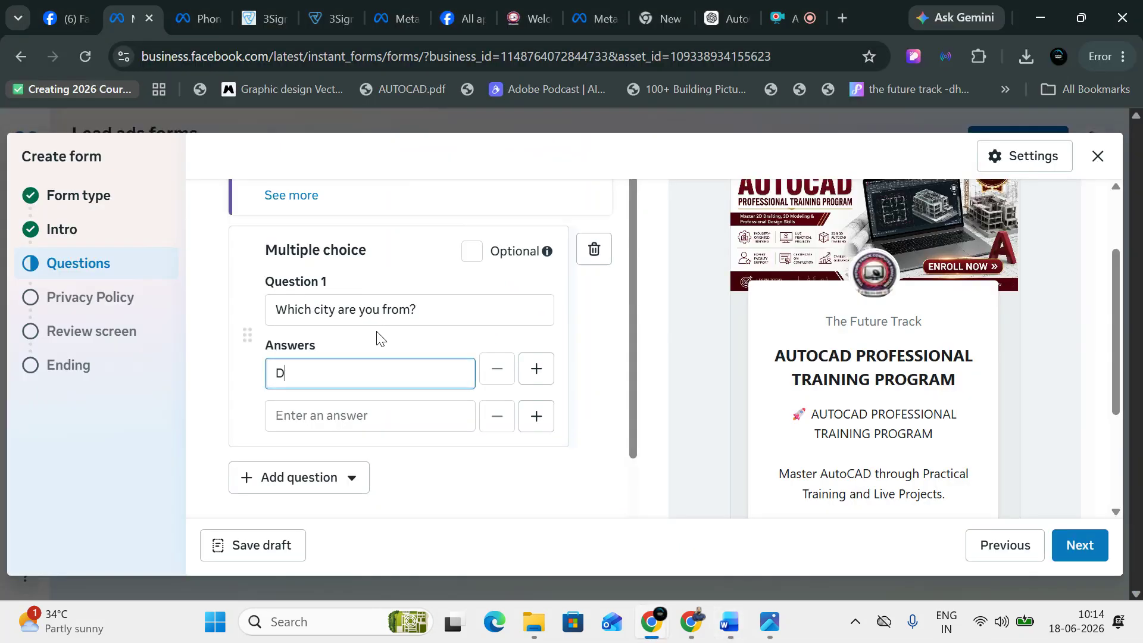
{"action": "key", "text": "Tab"}
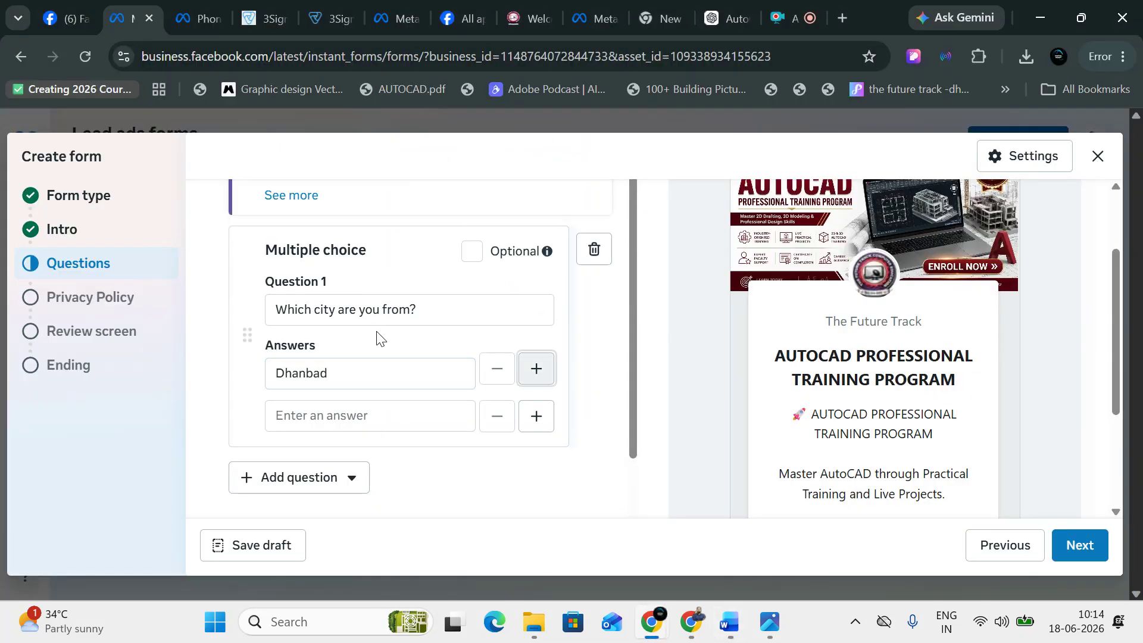
{"action": "key", "text": "Tab"}
{"action": "type", "text": "boka"}
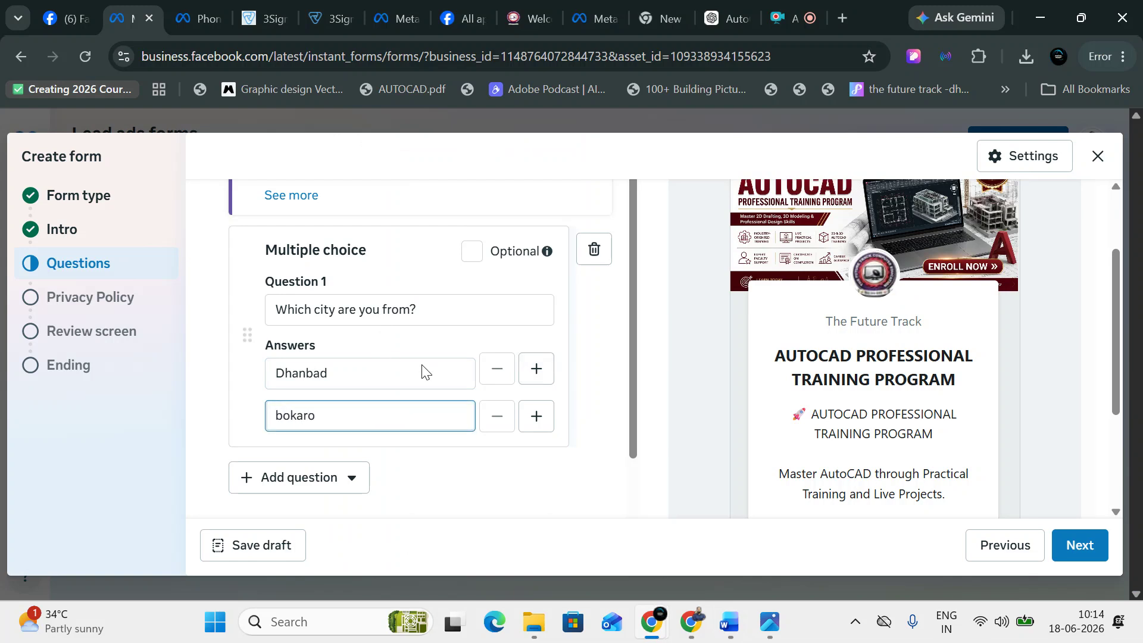
{"action": "left_click", "coordinate": [535, 418]}
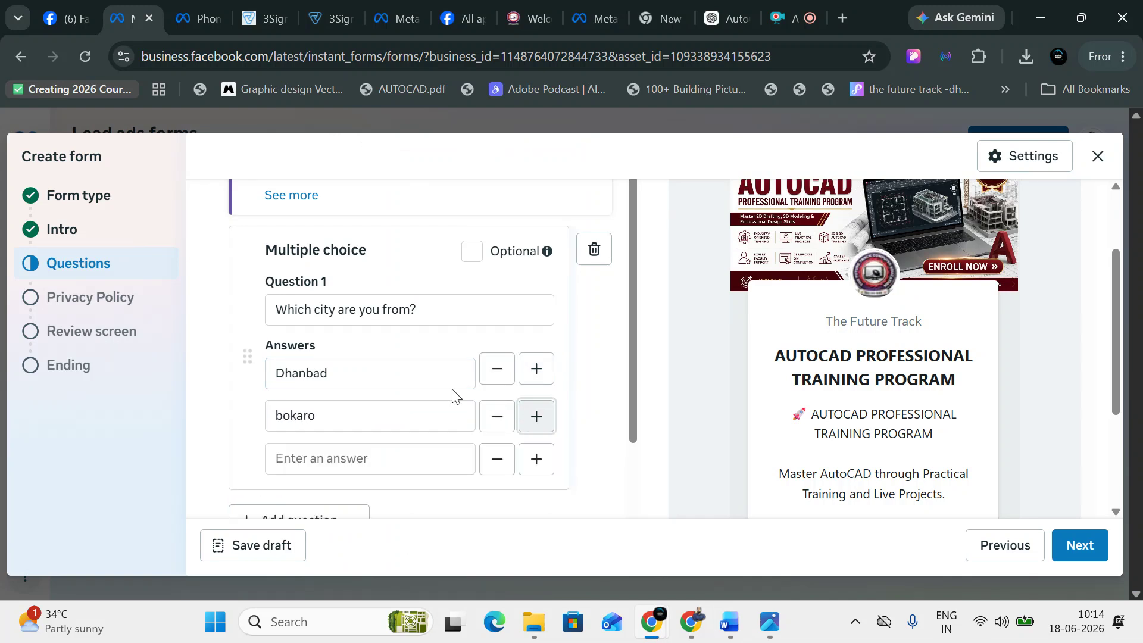
{"action": "left_click", "coordinate": [386, 460]}
{"action": "type", "text": "ranchi"}
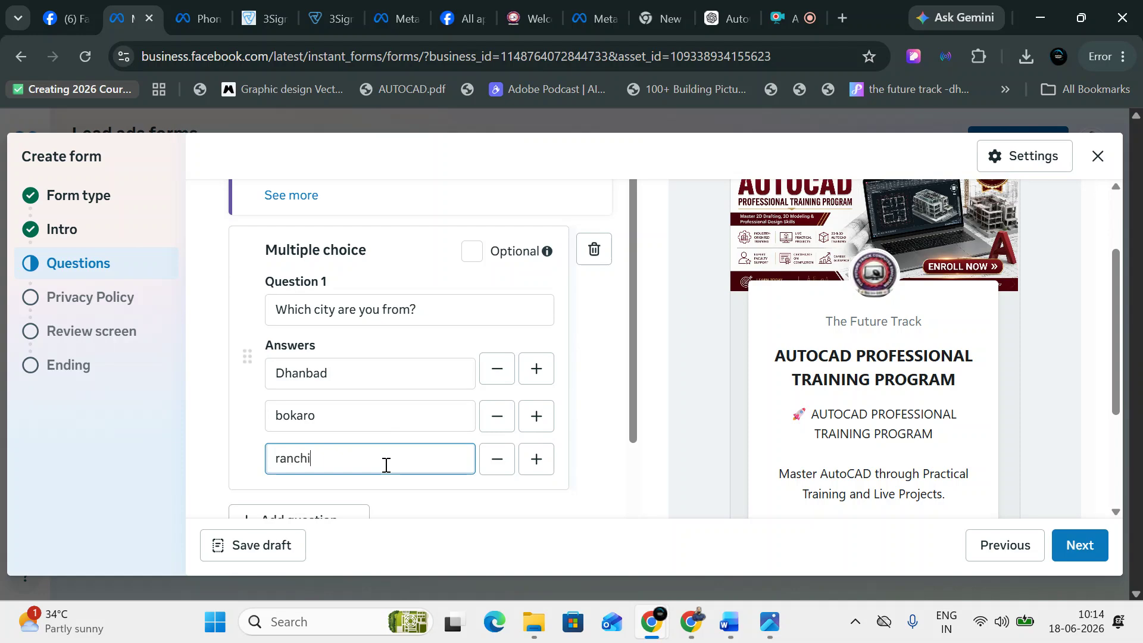
- Add a fourth answer, Jamshedpur, copied from the Word document
{"action": "left_click", "coordinate": [540, 459]}
{"action": "left_click", "coordinate": [418, 497]}
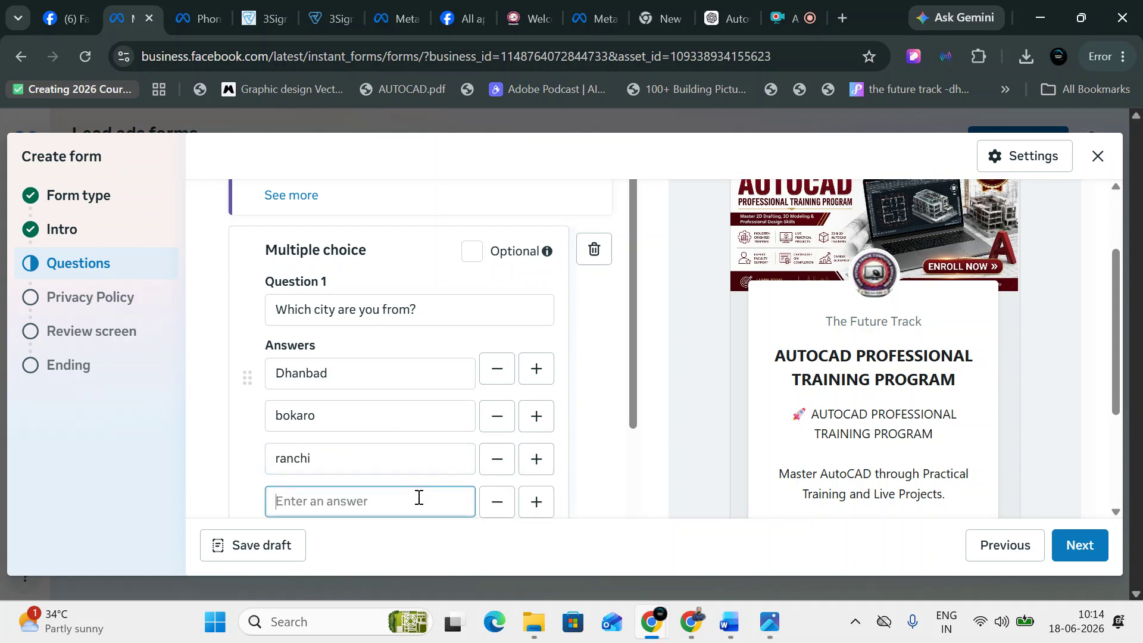
{"action": "key", "text": "alt+Tab"}
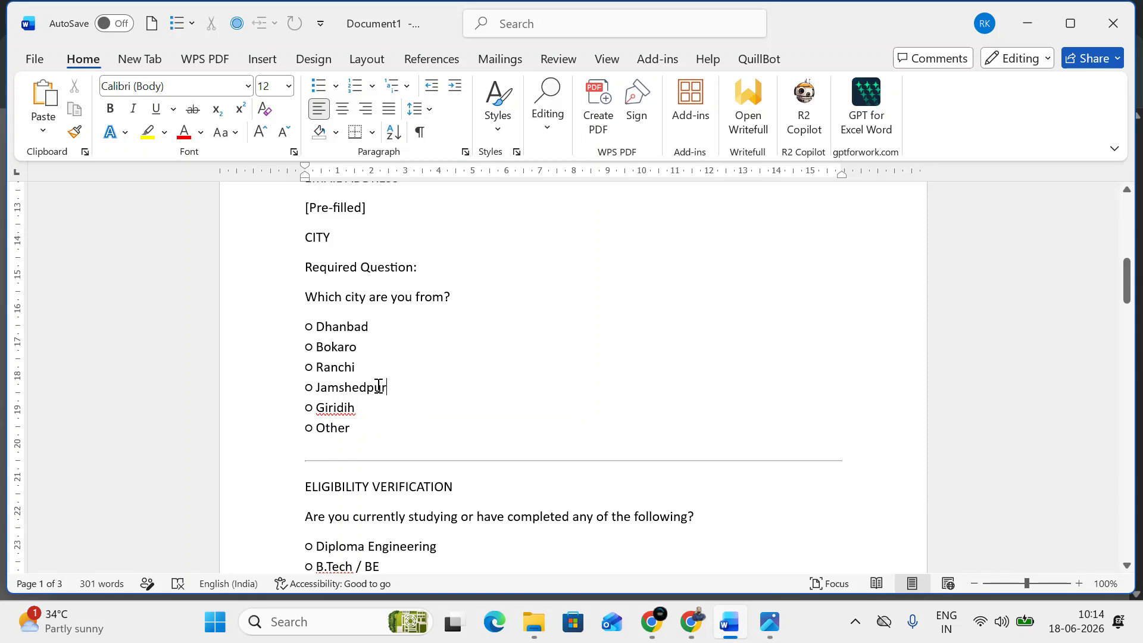
{"action": "left_click_drag", "start_coordinate": [386, 387], "coordinate": [320, 387]}
{"action": "key", "text": "ctrl+c"}
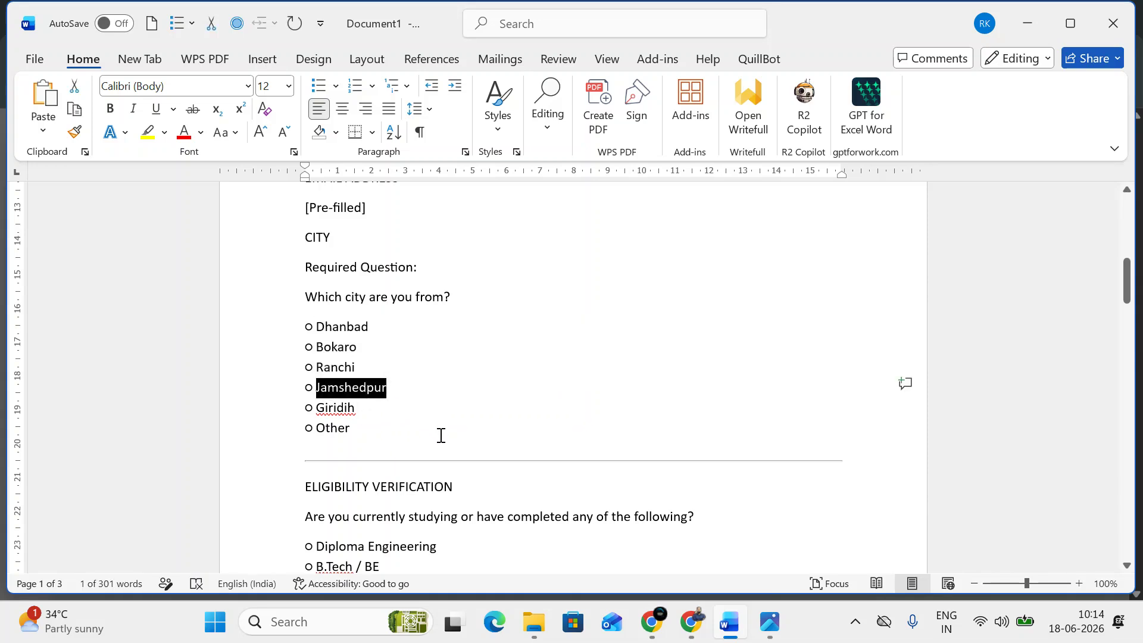
{"action": "key", "text": "alt+Tab"}
{"action": "key", "text": "ctrl+v"}
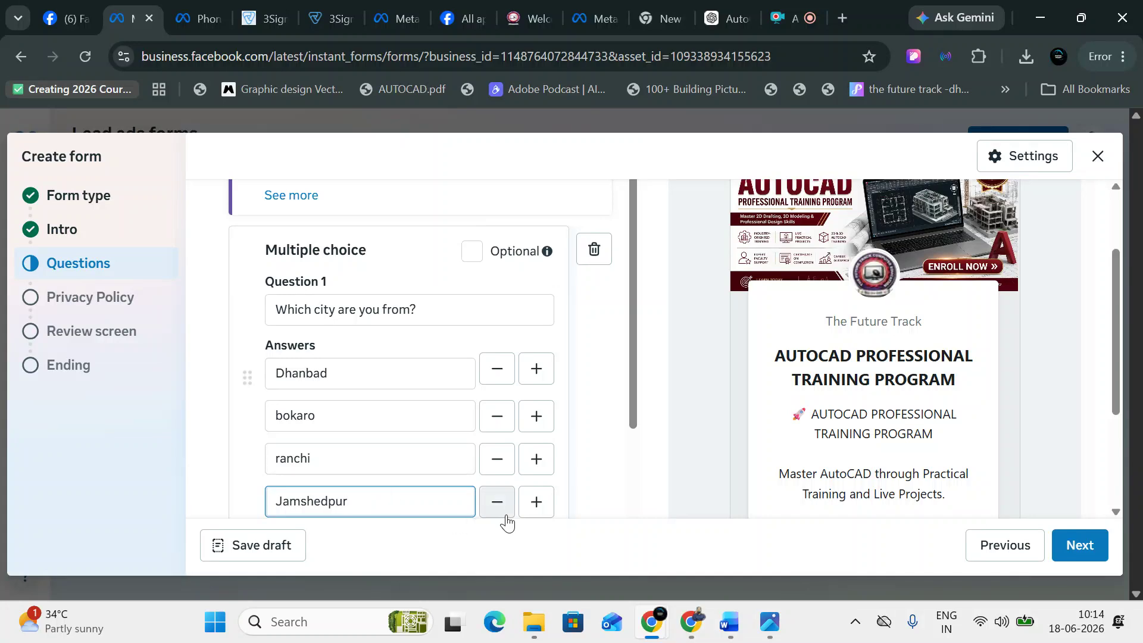
- Add Giridih as the fifth answer and collapse the finished city question
{"action": "left_click", "coordinate": [524, 506]}
{"action": "scroll", "coordinate": [320, 401], "scroll_direction": "down", "scroll_amount": 3}
{"action": "left_click", "coordinate": [324, 365]}
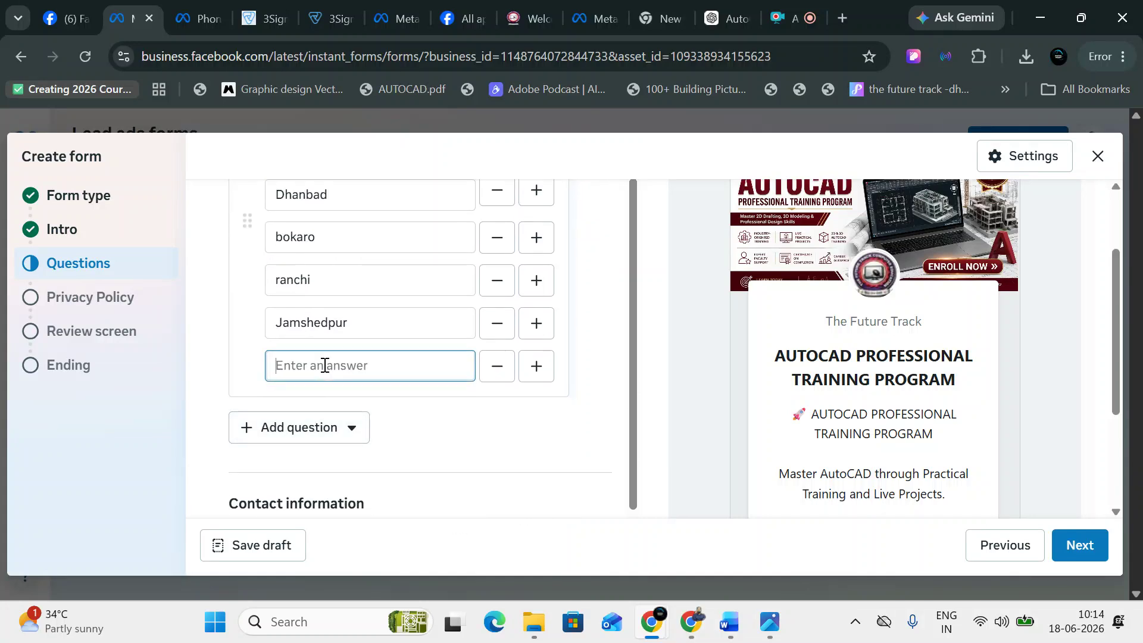
{"action": "key", "text": "alt+Tab"}
{"action": "left_click_drag", "start_coordinate": [356, 410], "coordinate": [317, 402]}
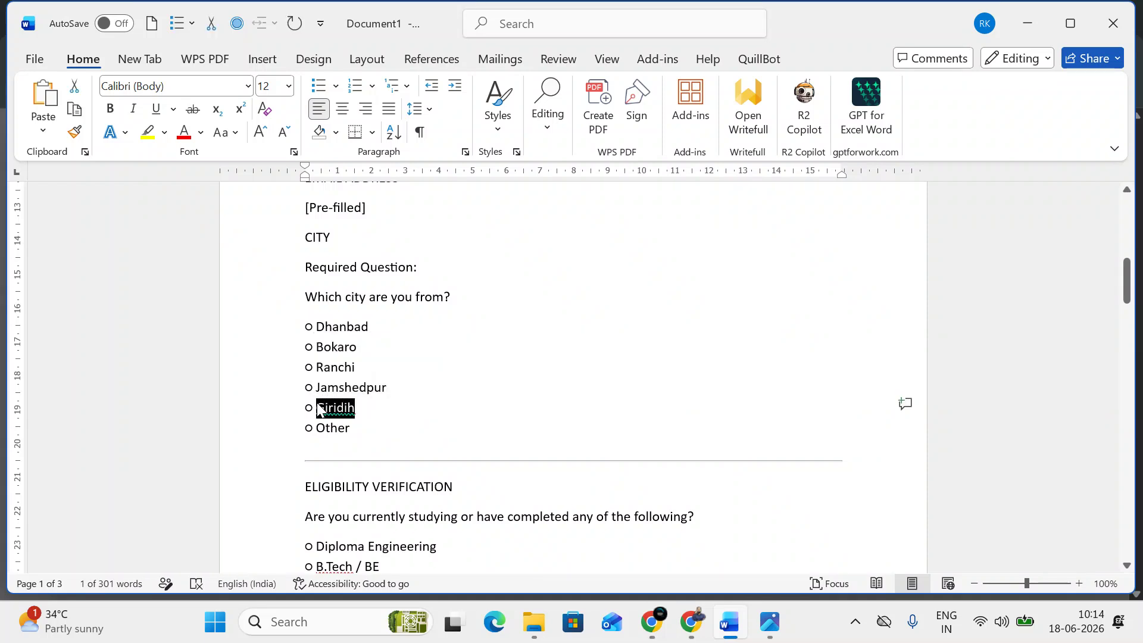
{"action": "key", "text": "alt+Tab"}
{"action": "key", "text": "ctrl+v"}
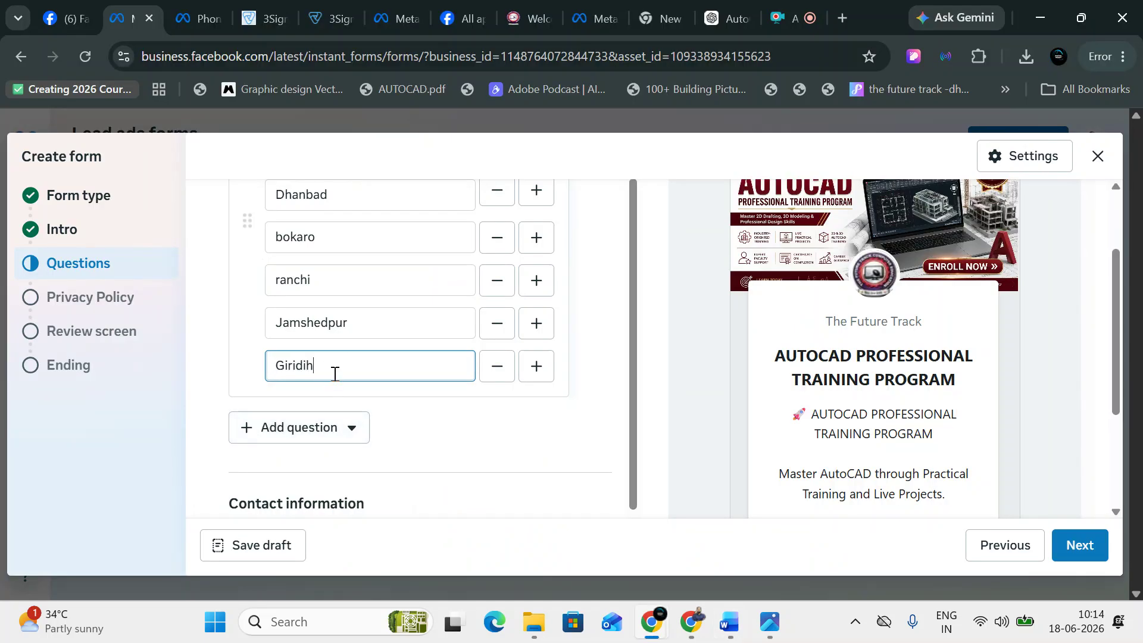
{"action": "left_click", "coordinate": [427, 419]}
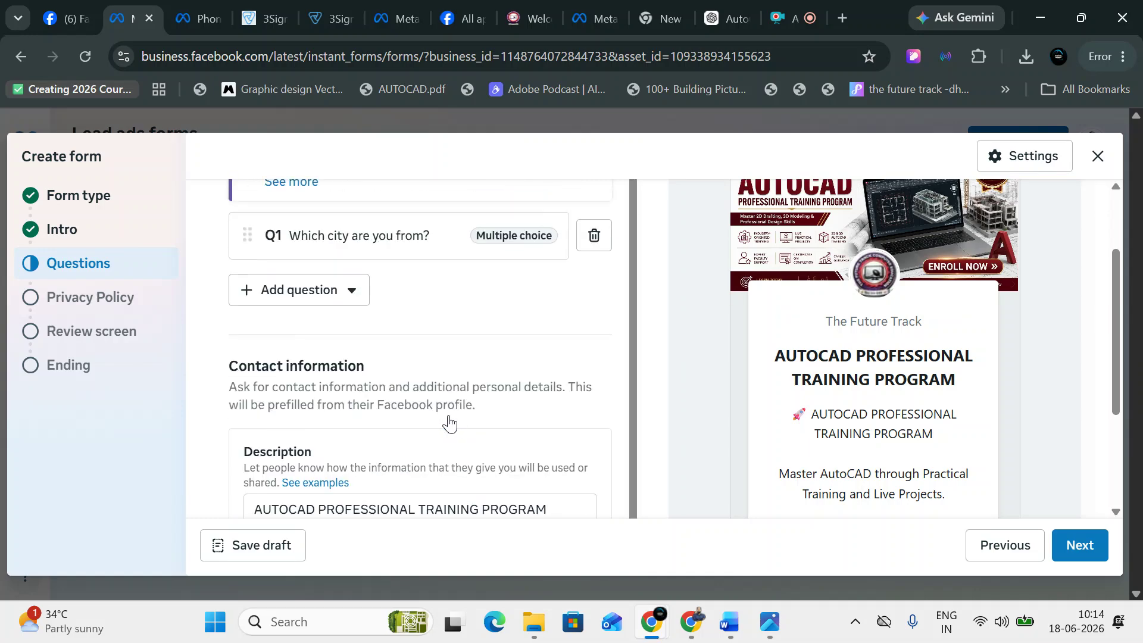
{"action": "left_click", "coordinate": [332, 309]}
- Add a second multiple-choice question and paste the eligibility question from the Word outline
{"action": "left_click", "coordinate": [333, 341]}
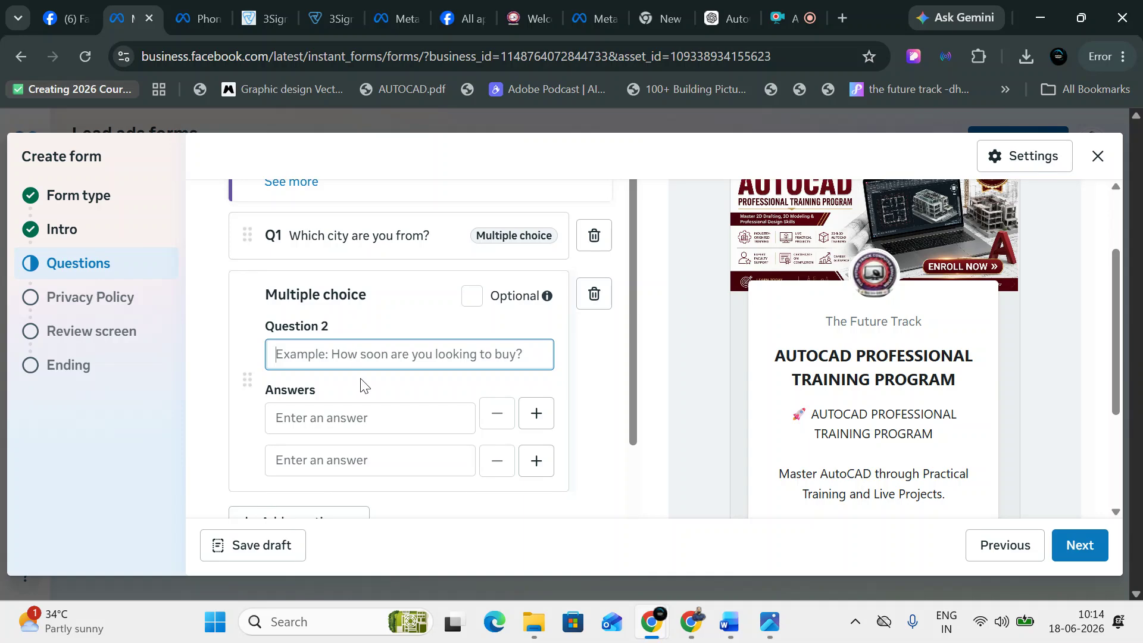
{"action": "key", "text": "alt+Tab"}
{"action": "scroll", "coordinate": [394, 377], "scroll_direction": "down", "scroll_amount": 3}
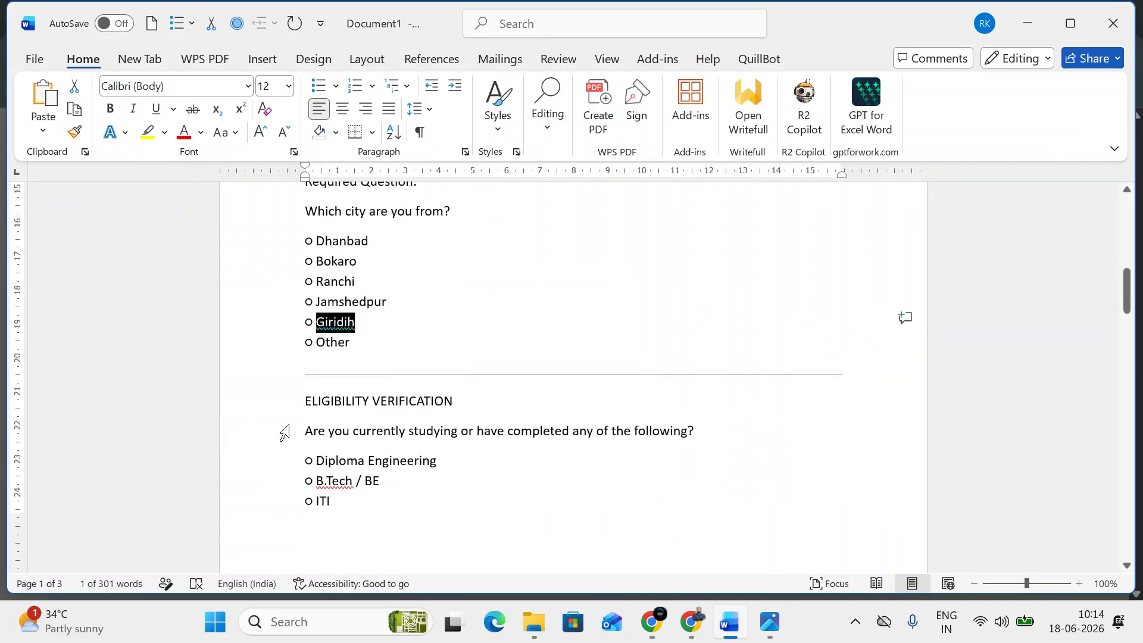
{"action": "left_click_drag", "start_coordinate": [303, 424], "coordinate": [730, 431]}
{"action": "key", "text": "ctrl+c"}
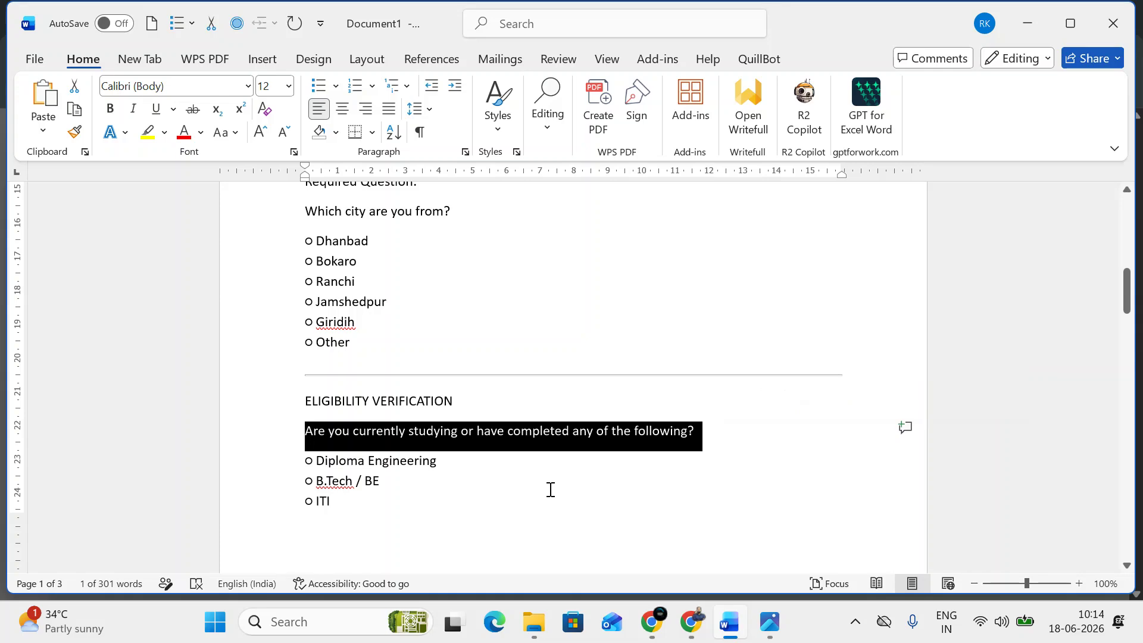
{"action": "key", "text": "alt+Tab"}
{"action": "key", "text": "ctrl+v"}
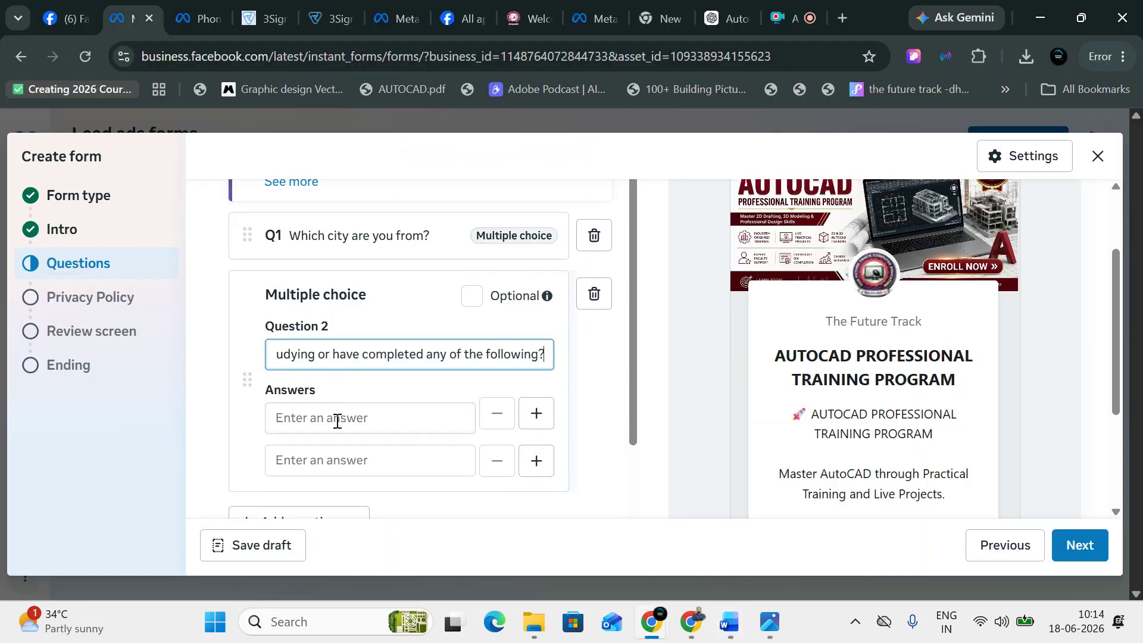
- Paste Diploma Engineering from Word as Question 2's first answer
{"action": "left_click", "coordinate": [337, 422]}
{"action": "key", "text": "alt+Tab"}
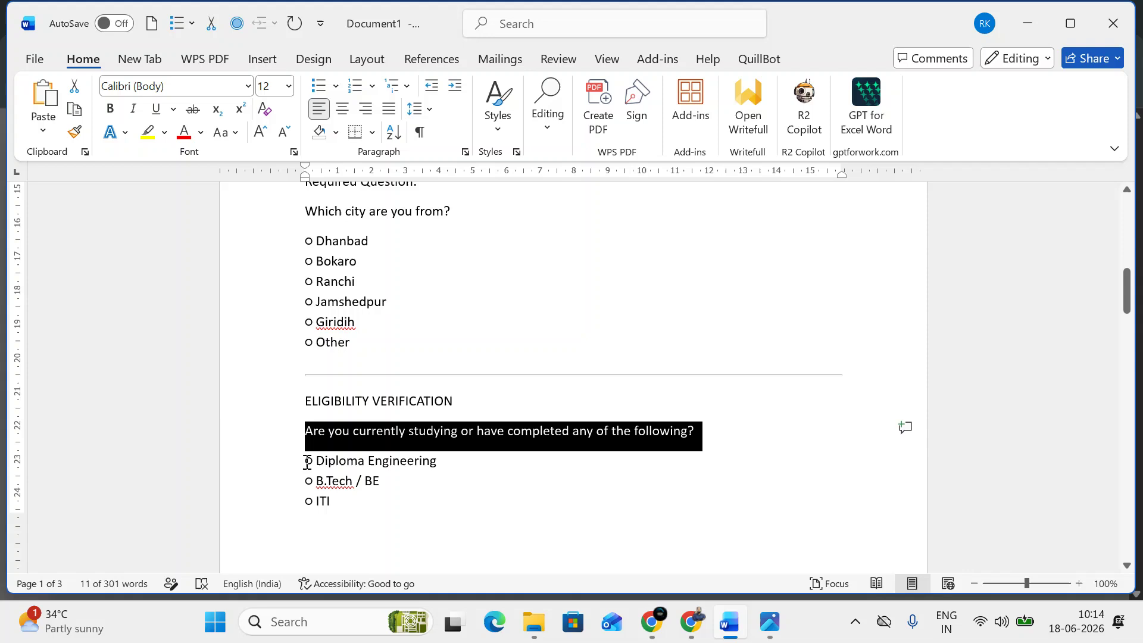
{"action": "mouse_move", "coordinate": [306, 461]}
{"action": "left_mouse_down"}
{"action": "mouse_move", "coordinate": [404, 459]}
{"action": "mouse_move", "coordinate": [316, 460]}
{"action": "left_mouse_up"}
{"action": "key", "text": "ctrl+c"}
{"action": "key", "text": "alt+Tab"}
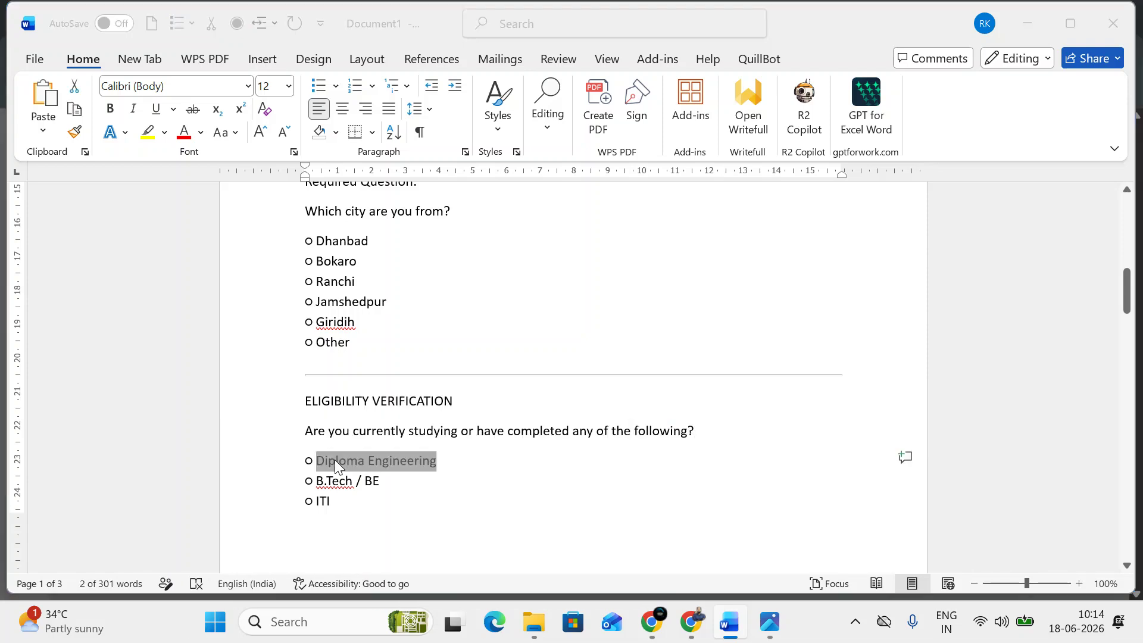
{"action": "key", "text": "ctrl+v"}
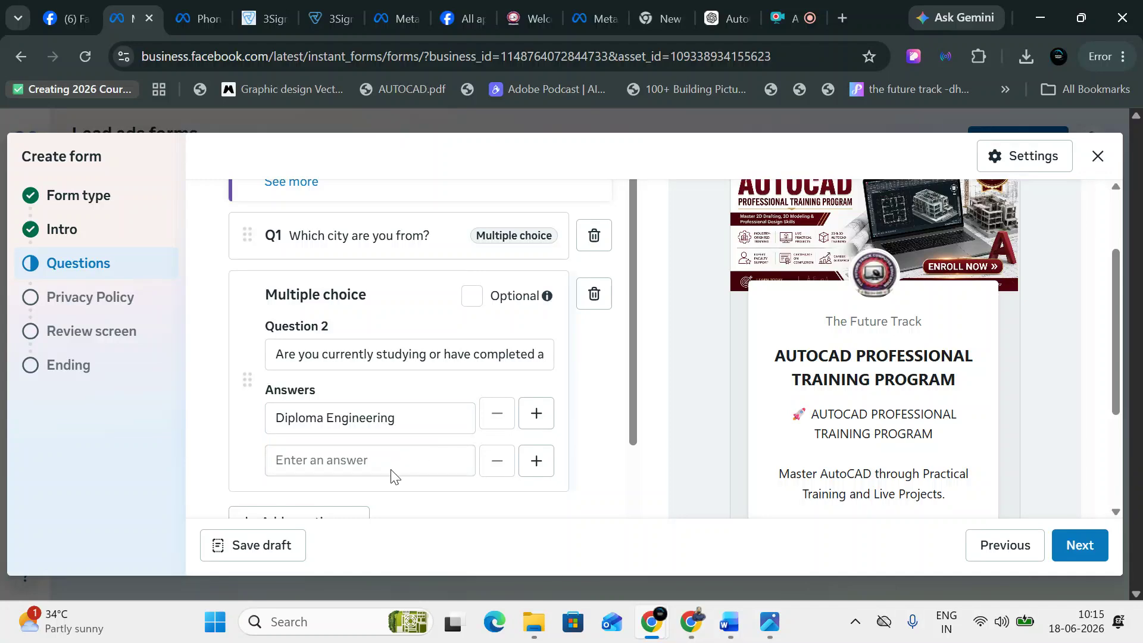
- Paste B.Tech / BE from Word as the second answer
{"action": "key", "text": "alt+Tab"}
{"action": "left_click", "coordinate": [370, 463]}
{"action": "key", "text": "alt+Tab"}
{"action": "left_click", "coordinate": [354, 459]}
{"action": "key", "text": "alt+Tab"}
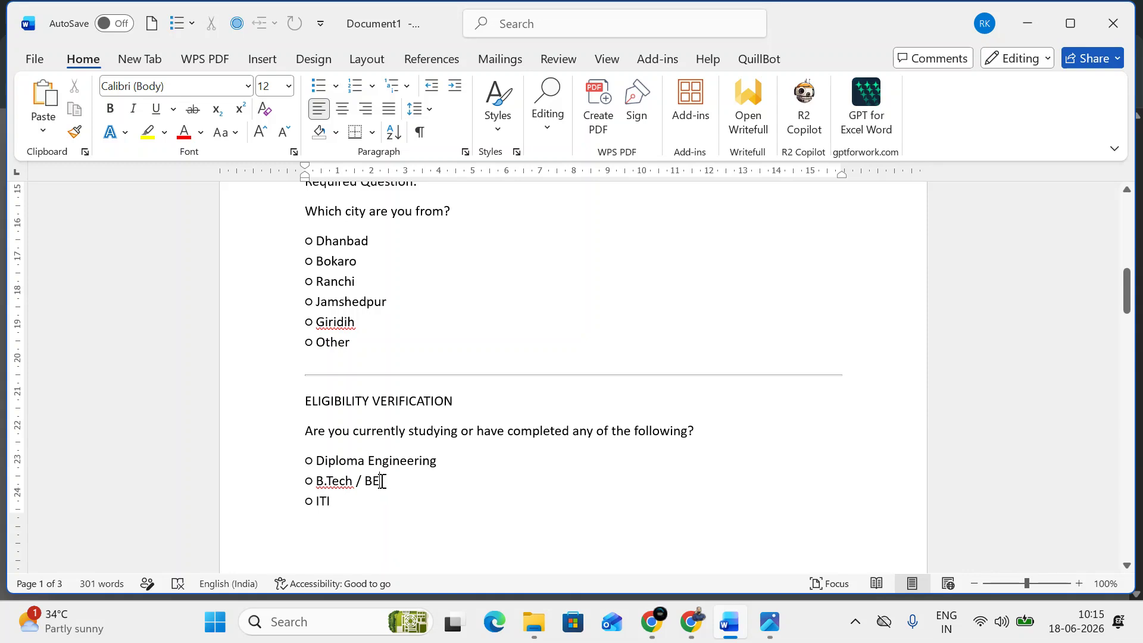
{"action": "left_click_drag", "start_coordinate": [382, 481], "coordinate": [327, 485]}
{"action": "left_click", "coordinate": [387, 496]}
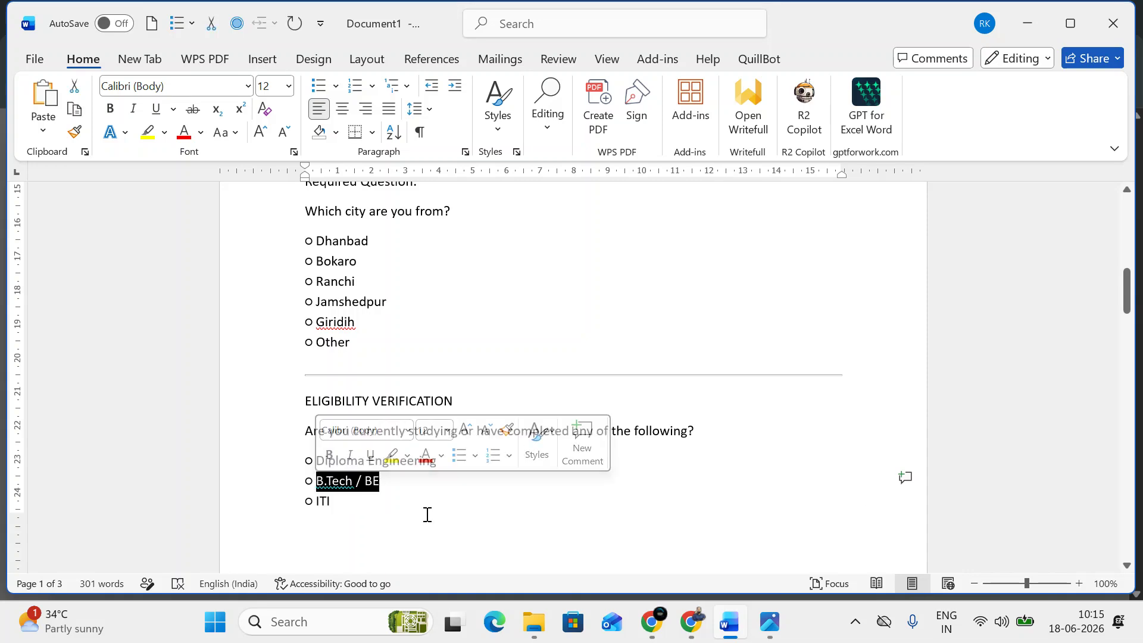
{"action": "key", "text": "alt+Tab"}
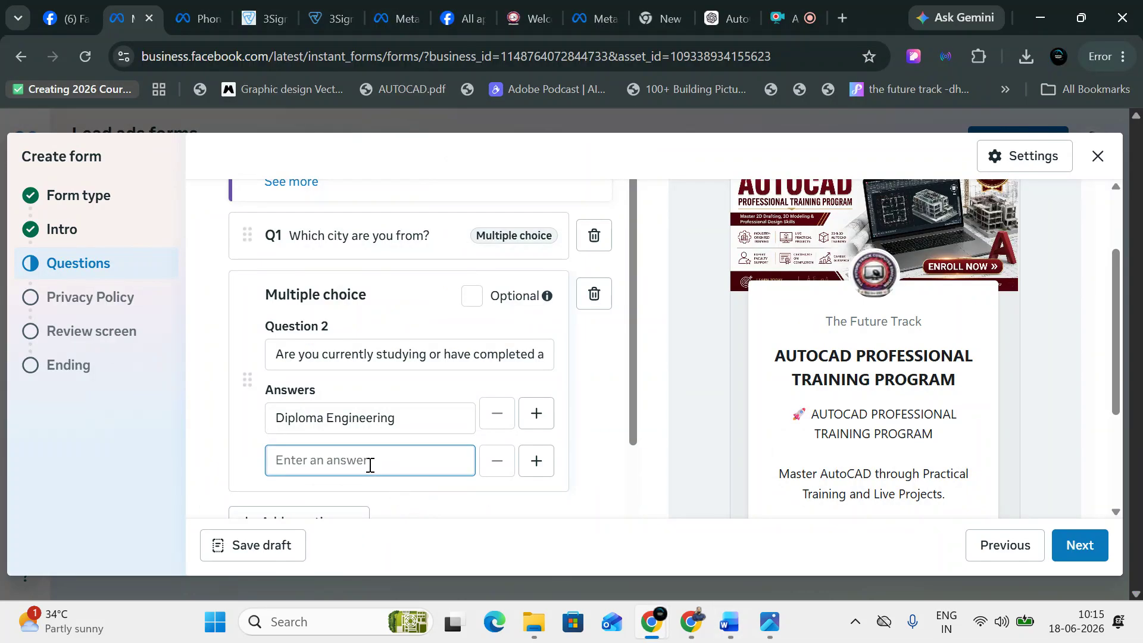
{"action": "type", "text": "B.Tech / BE"}
- Add a third answer row and paste ITI from the Word outline into it
{"action": "scroll", "coordinate": [417, 405], "scroll_direction": "down", "scroll_amount": 2}
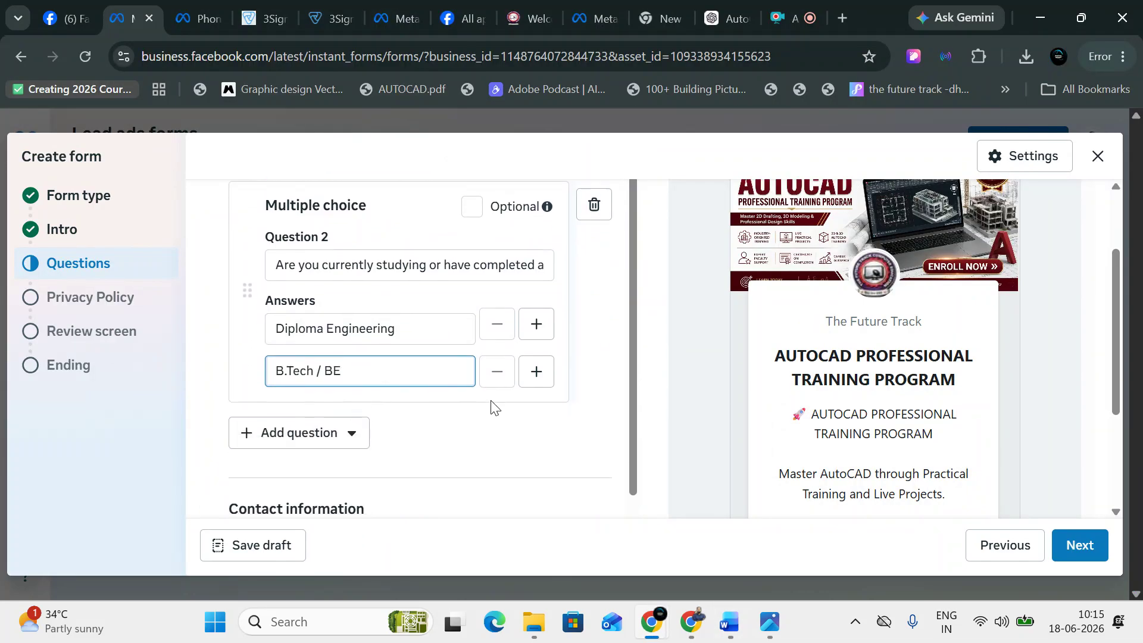
{"action": "left_click", "coordinate": [524, 378]}
{"action": "left_click", "coordinate": [331, 417]}
{"action": "key", "text": "alt+Tab"}
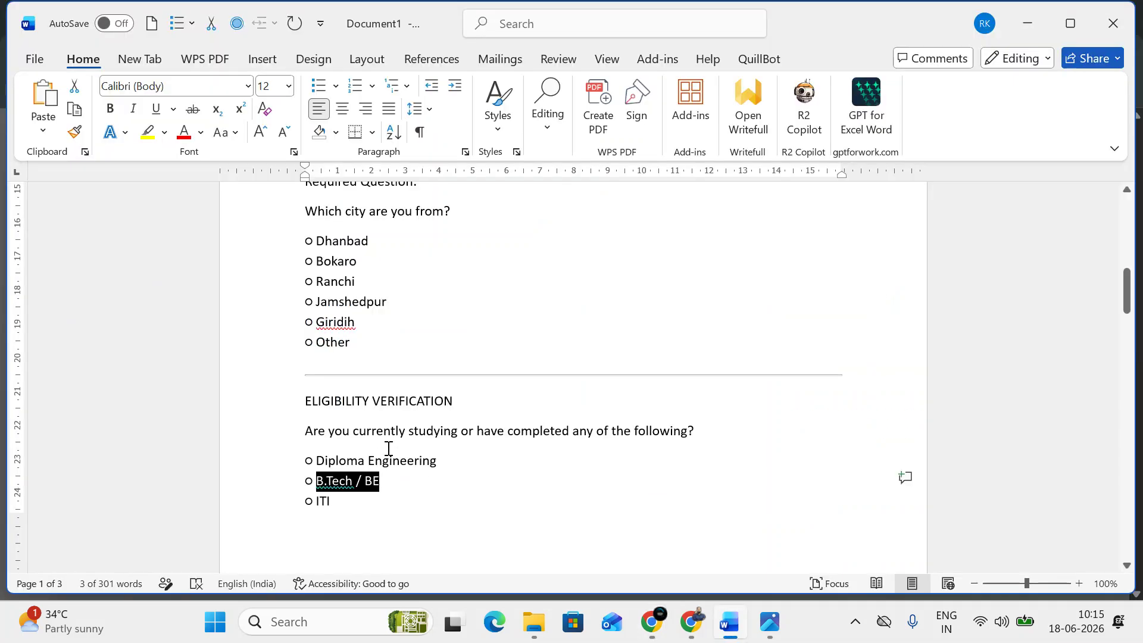
{"action": "left_click_drag", "start_coordinate": [331, 501], "coordinate": [305, 501]}
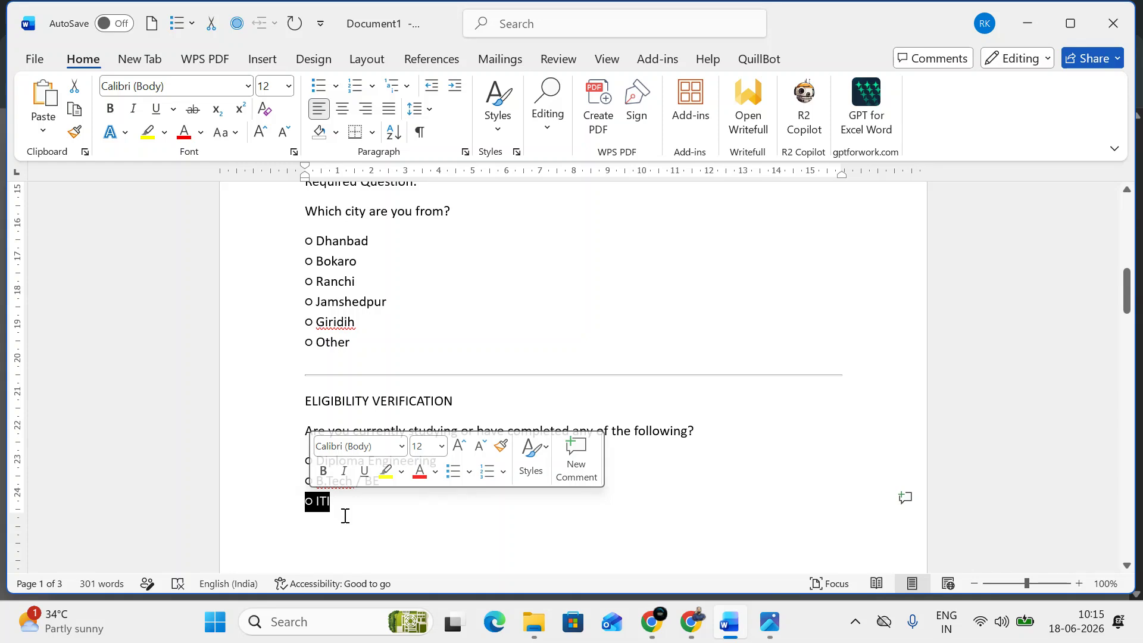
{"action": "left_click", "coordinate": [334, 501]}
{"action": "left_click", "coordinate": [331, 505]}
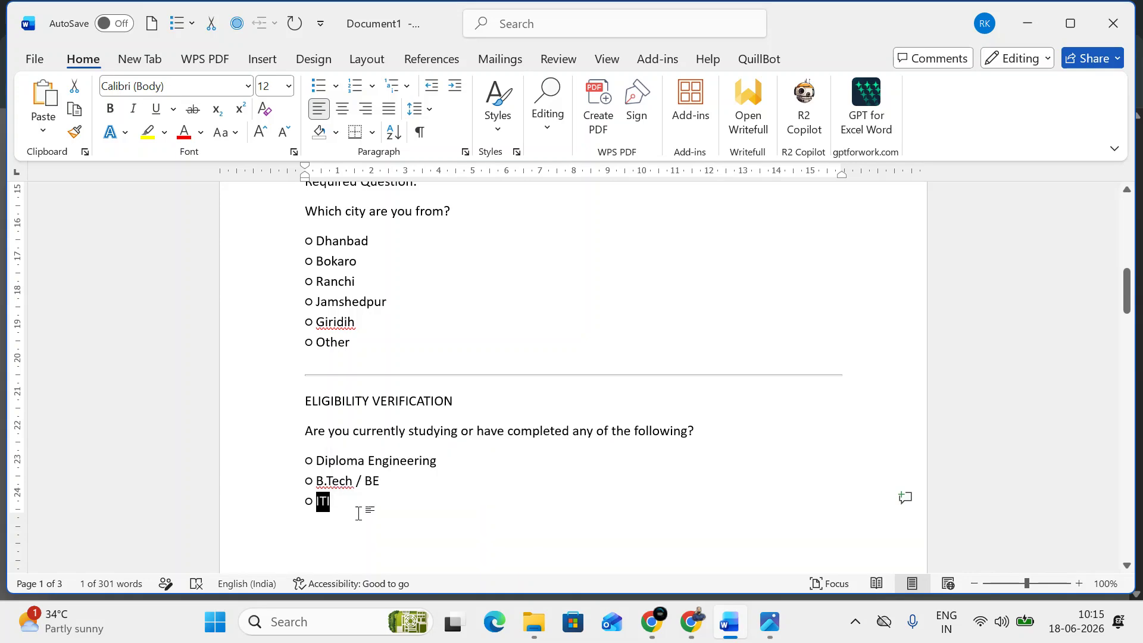
{"action": "key", "text": "alt+Tab"}
{"action": "type", "text": "ITI"}
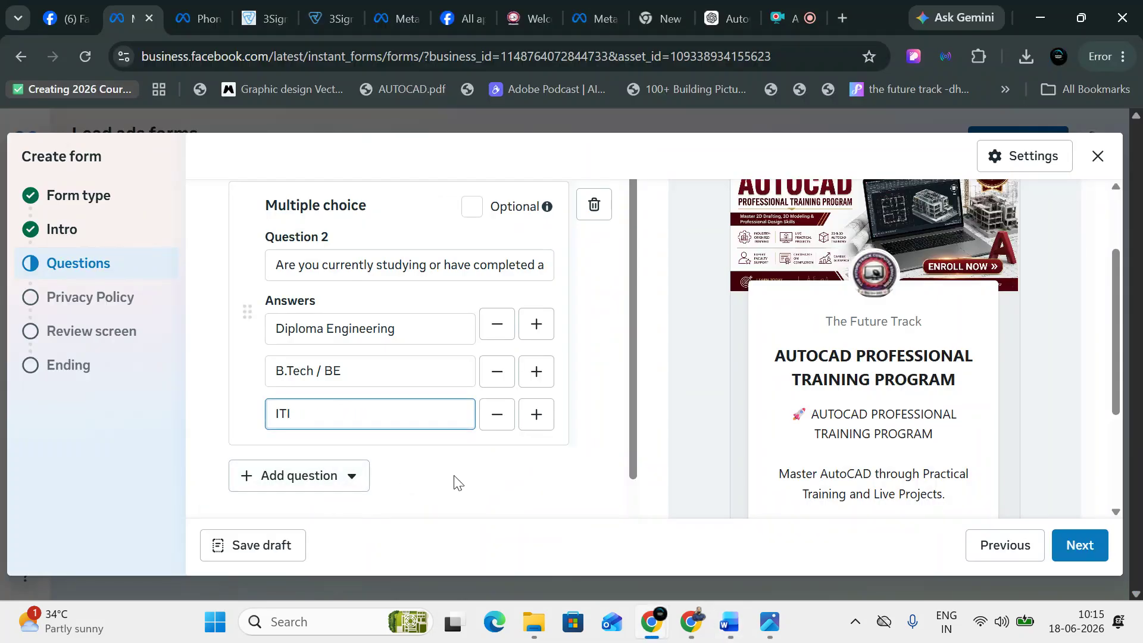
{"action": "left_click", "coordinate": [355, 480]}
{"action": "key", "text": "alt+Tab"}
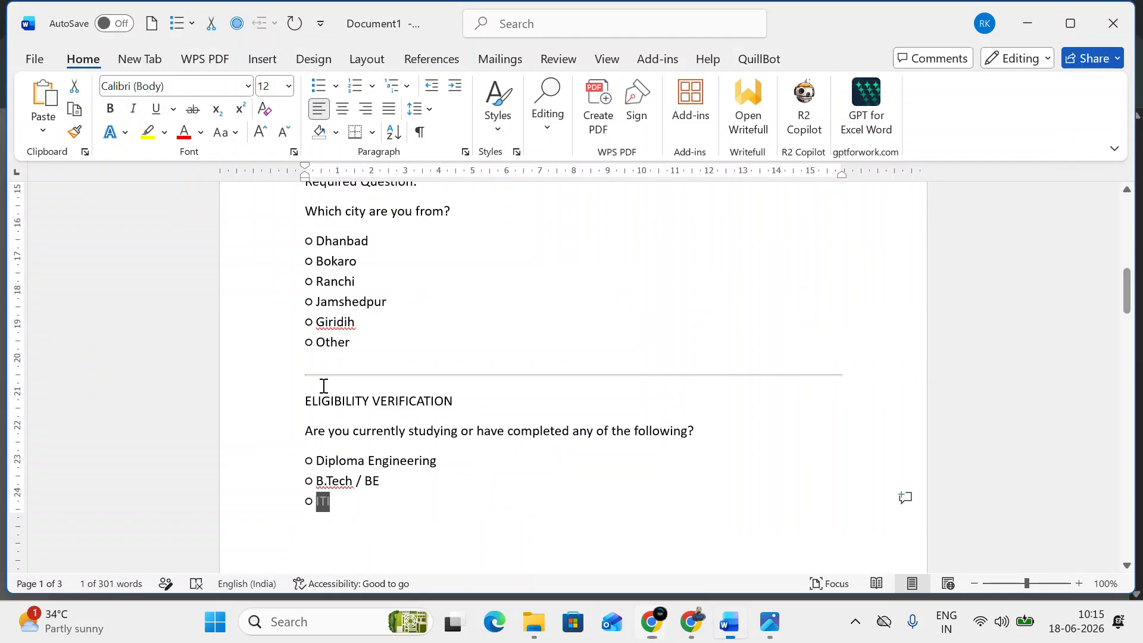
{"action": "scroll", "coordinate": [368, 441], "scroll_direction": "down", "scroll_amount": 10}
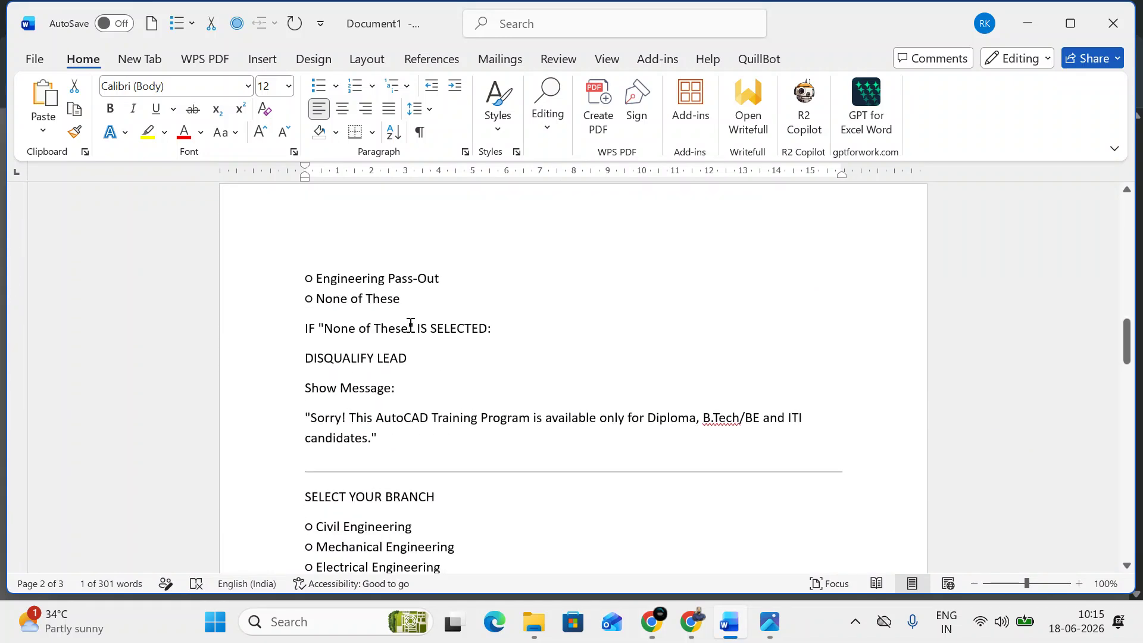
- Add a fourth answer to Question 2 and paste Engineering Pass-Out from Word
{"action": "scroll", "coordinate": [411, 323], "scroll_direction": "up", "scroll_amount": 1}
{"action": "left_click_drag", "start_coordinate": [442, 366], "coordinate": [310, 368]}
{"action": "key", "text": "ctrl+c"}
{"action": "key", "text": "alt+Tab"}
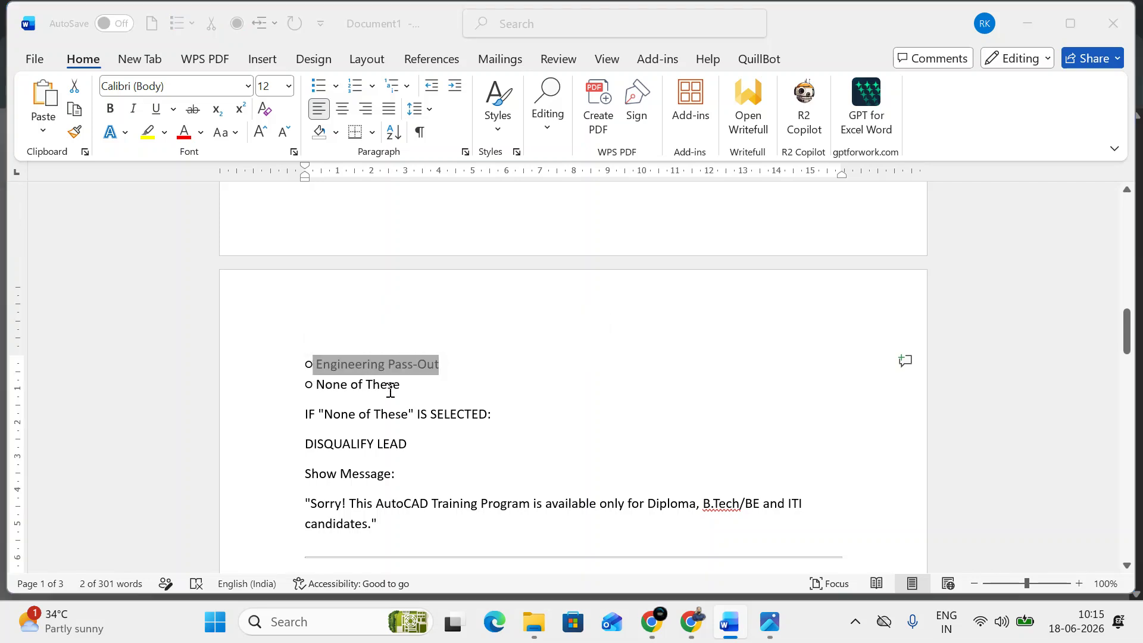
{"action": "left_click", "coordinate": [363, 233]}
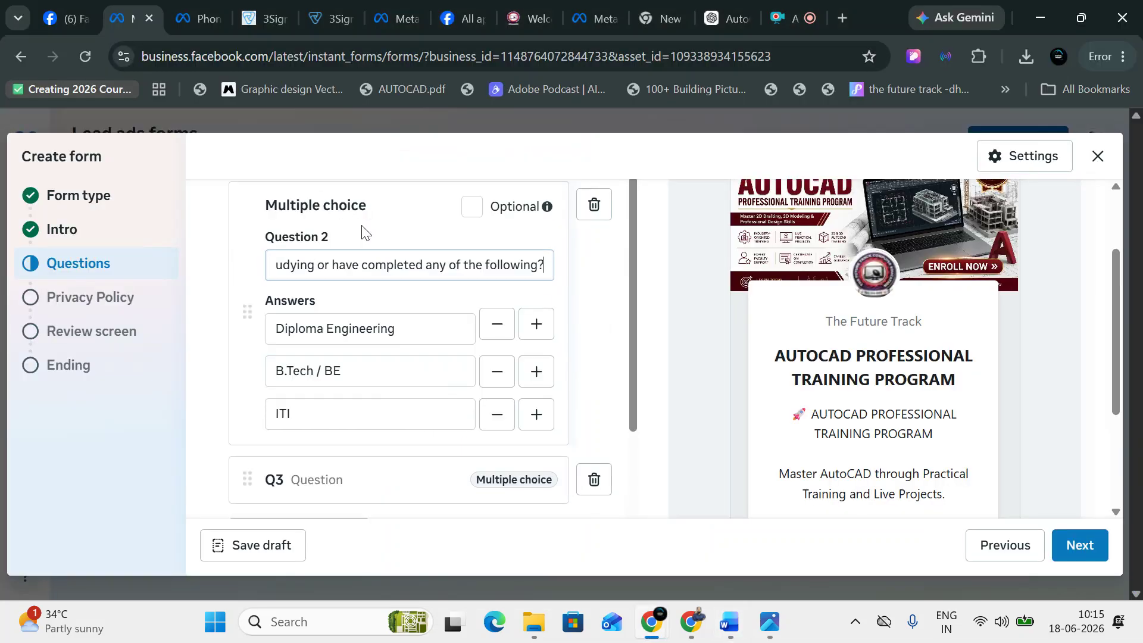
{"action": "left_click", "coordinate": [536, 414]}
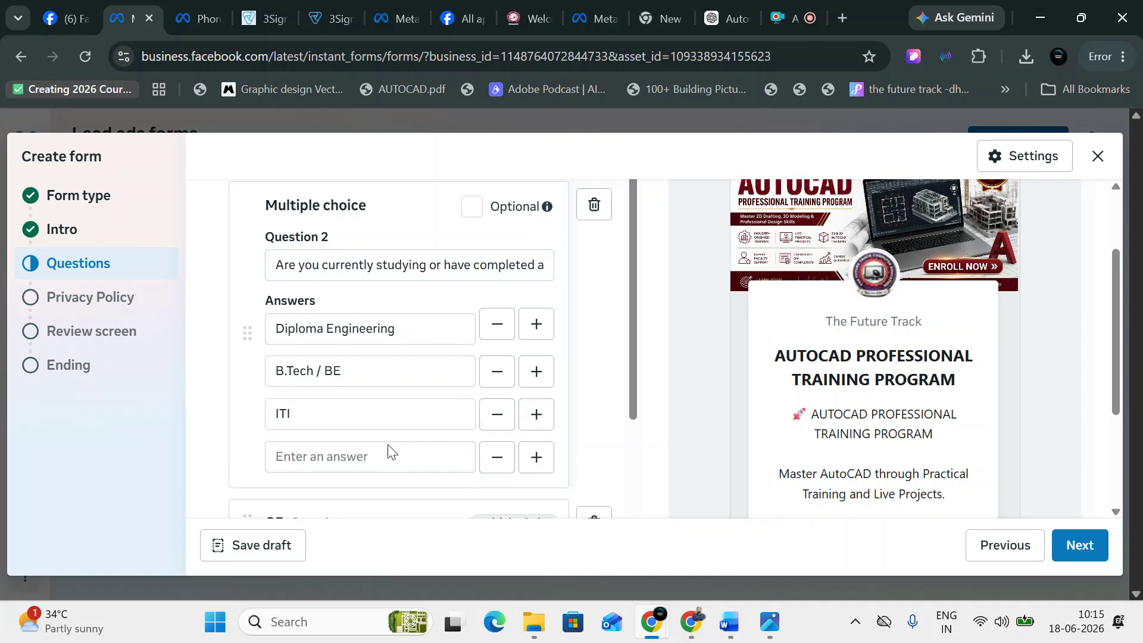
{"action": "left_click", "coordinate": [386, 456]}
{"action": "key", "text": "ctrl+v"}
- Copy the 'None of These' option from Word and remove the extra empty answer row
{"action": "key", "text": "alt+Tab"}
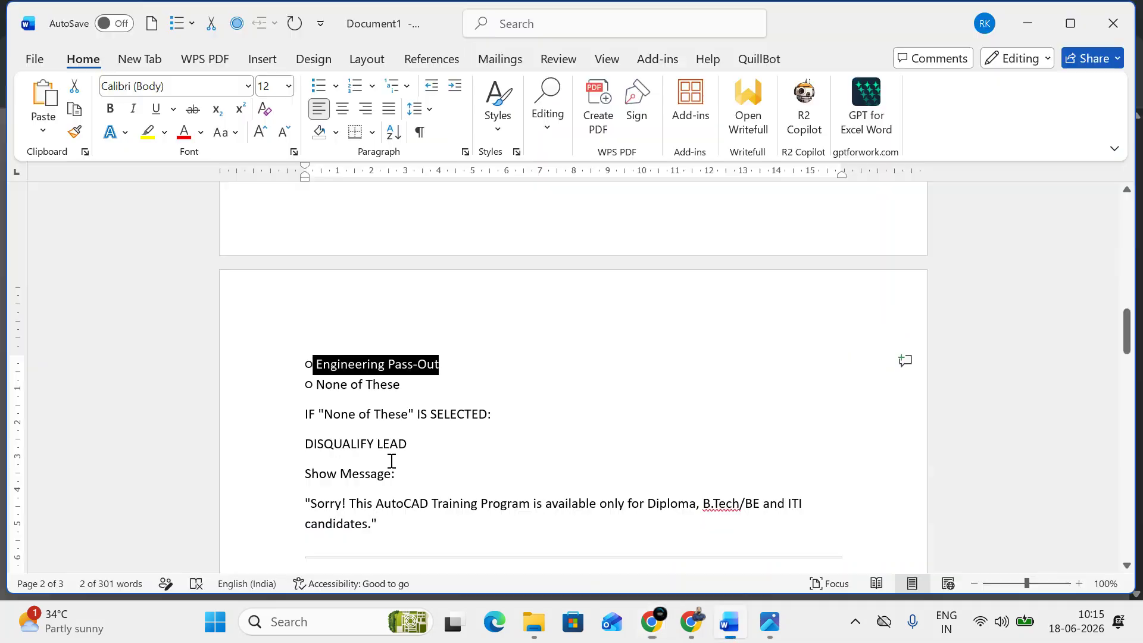
{"action": "left_click_drag", "start_coordinate": [399, 387], "coordinate": [317, 393]}
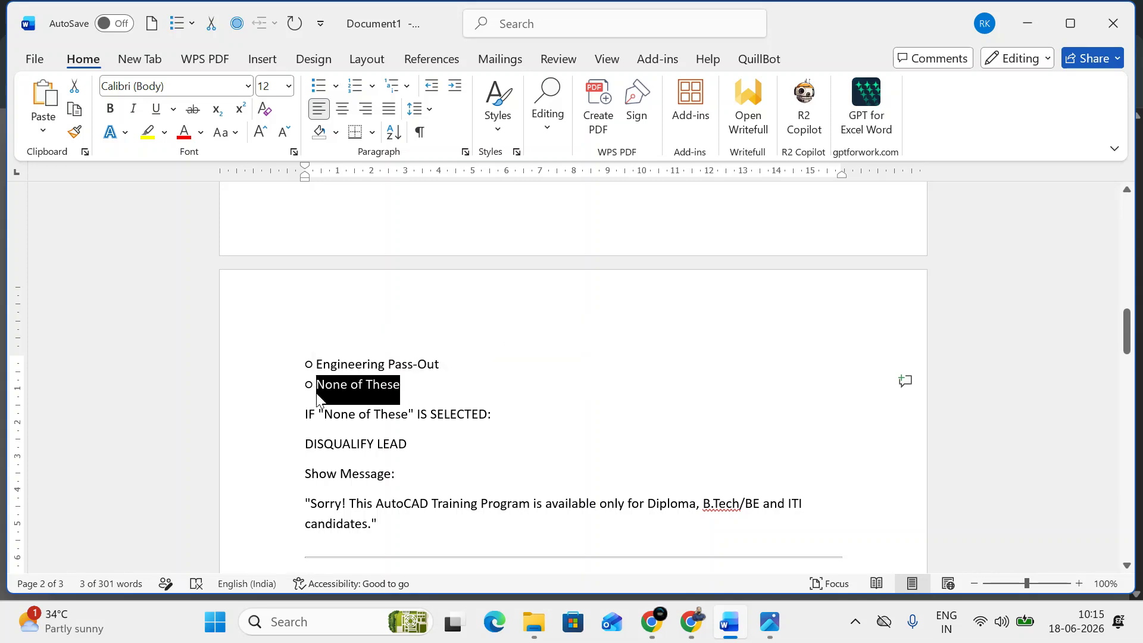
{"action": "key", "text": "alt+Tab"}
{"action": "left_click", "coordinate": [536, 462]}
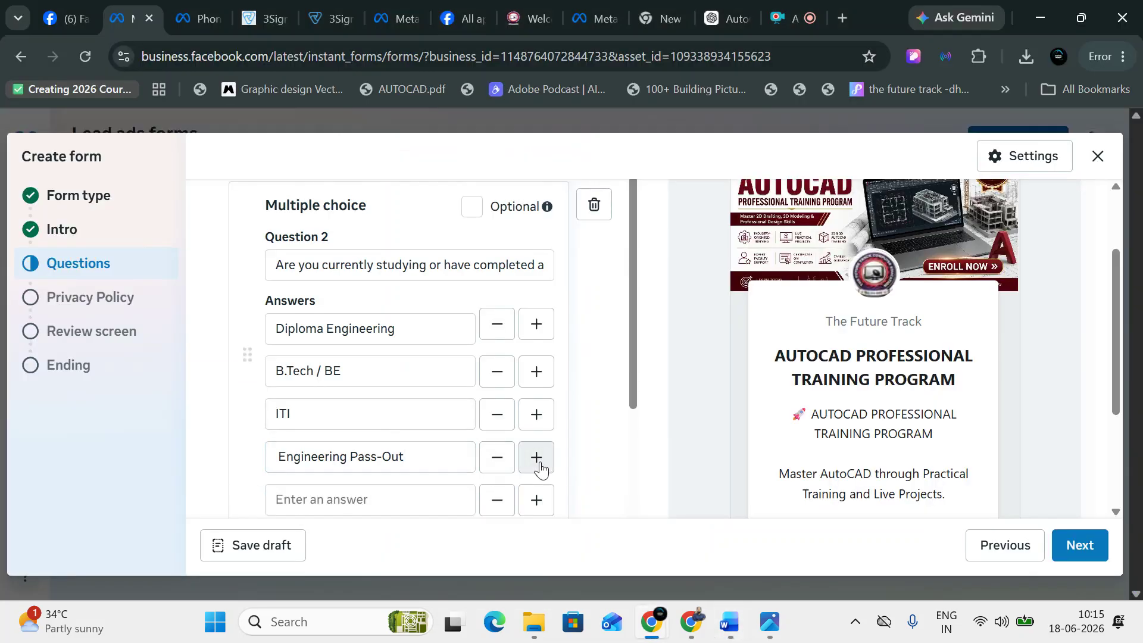
{"action": "left_click", "coordinate": [499, 501]}
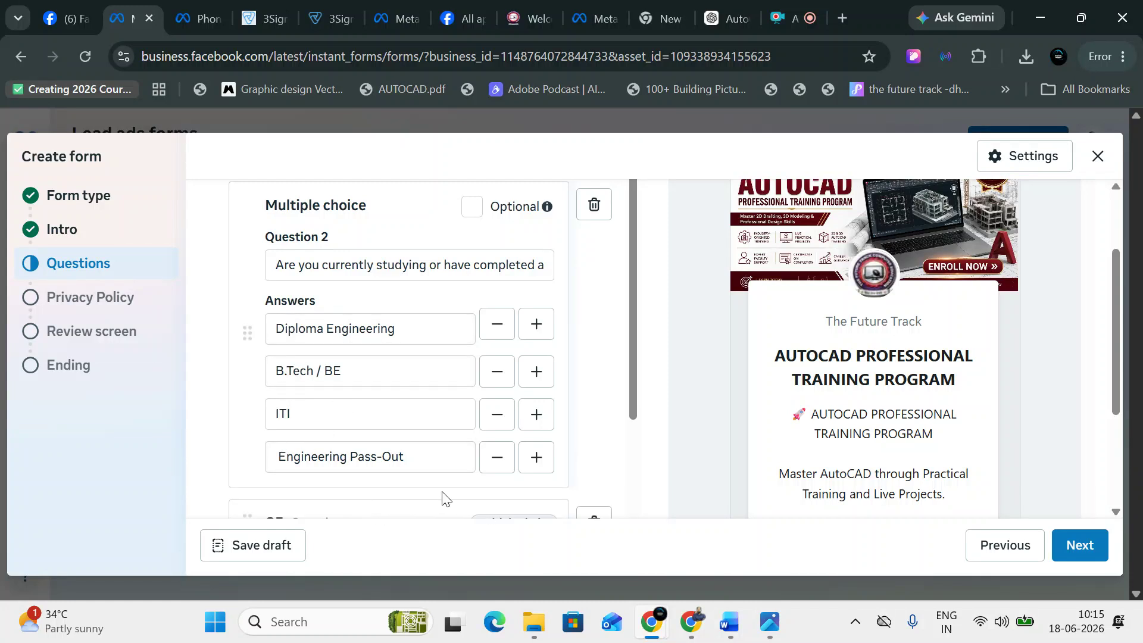
{"action": "scroll", "coordinate": [524, 453], "scroll_direction": "down", "scroll_amount": 2}
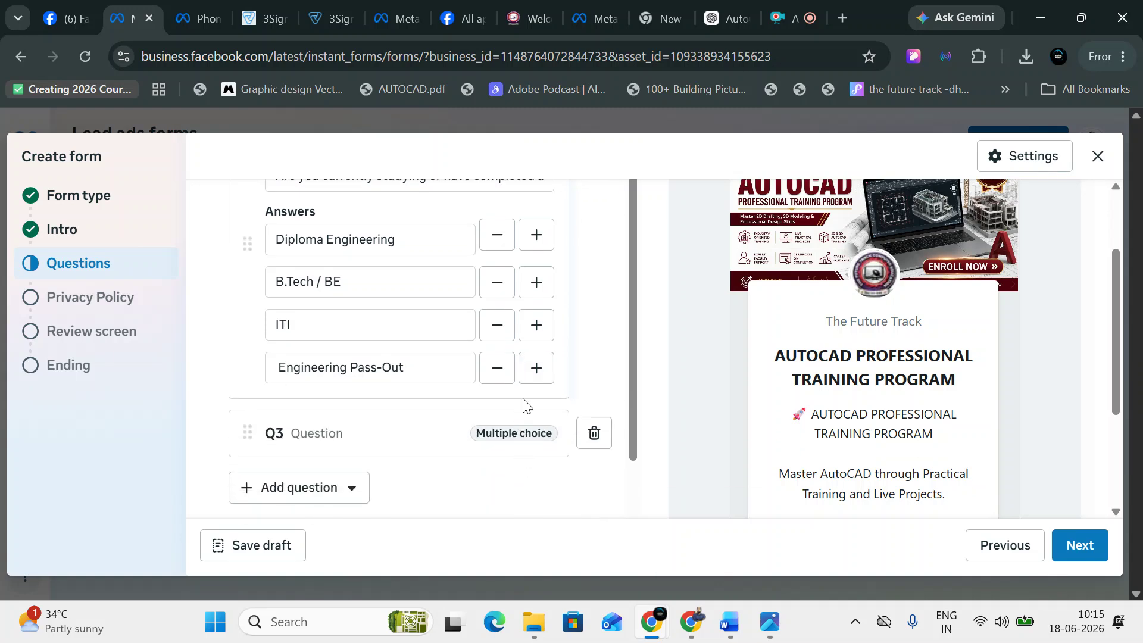
{"action": "scroll", "coordinate": [538, 376], "scroll_direction": "up", "scroll_amount": 2}
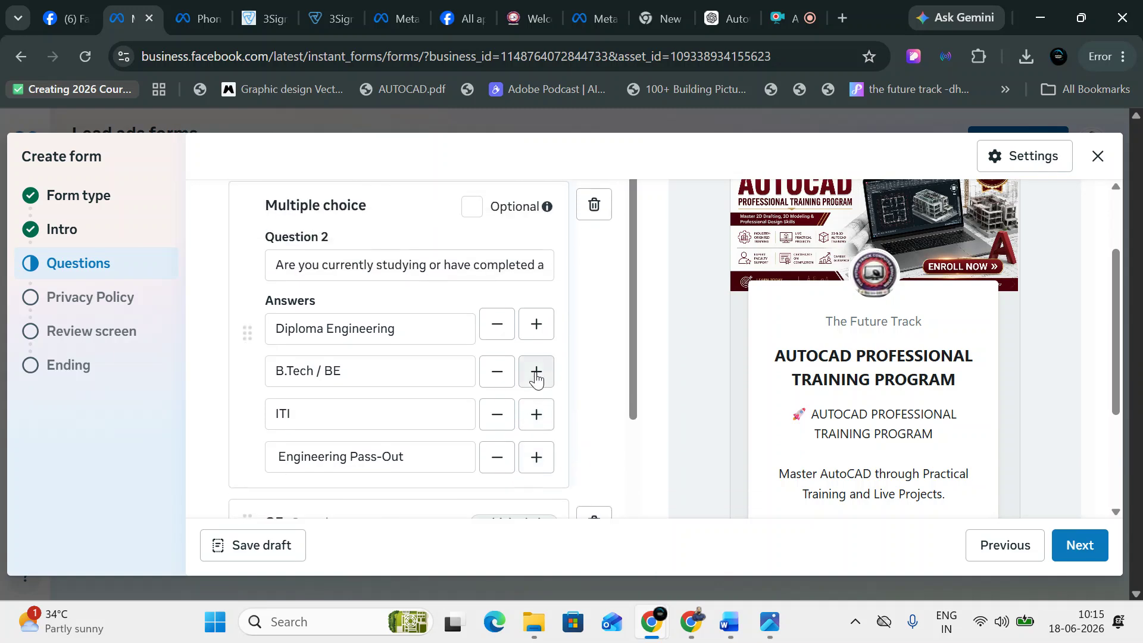
- Add 'Working professional' as another Question 2 answer, capitalising its first letter
{"action": "left_click", "coordinate": [536, 457]}
{"action": "left_click", "coordinate": [421, 496]}
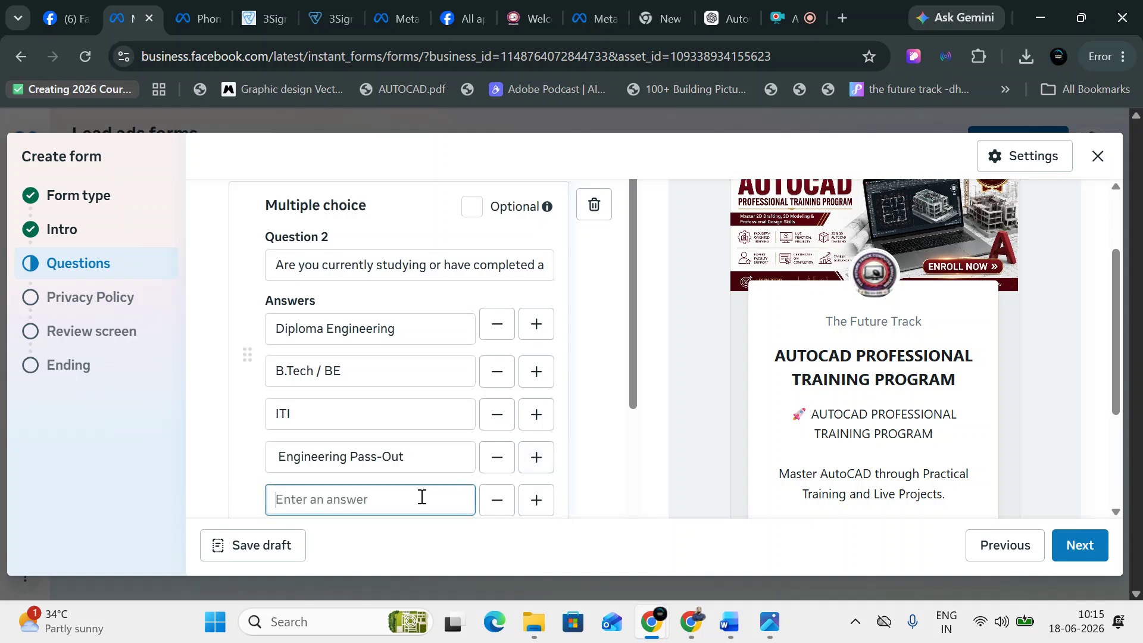
{"action": "type", "text": "working professional"}
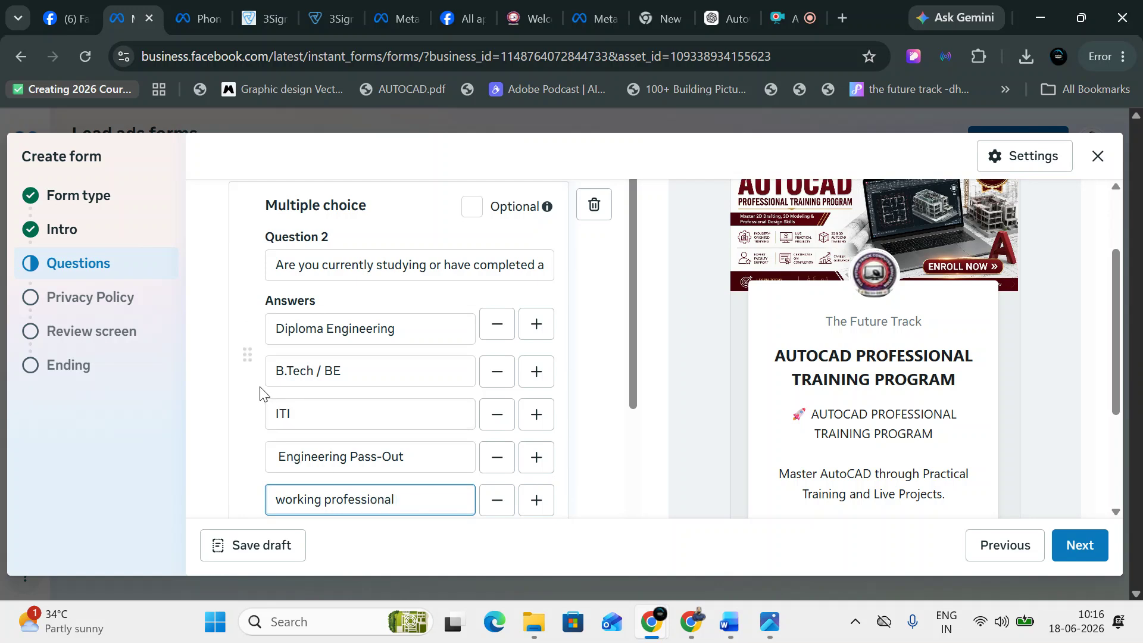
{"action": "scroll", "coordinate": [260, 393], "scroll_direction": "down", "scroll_amount": 1}
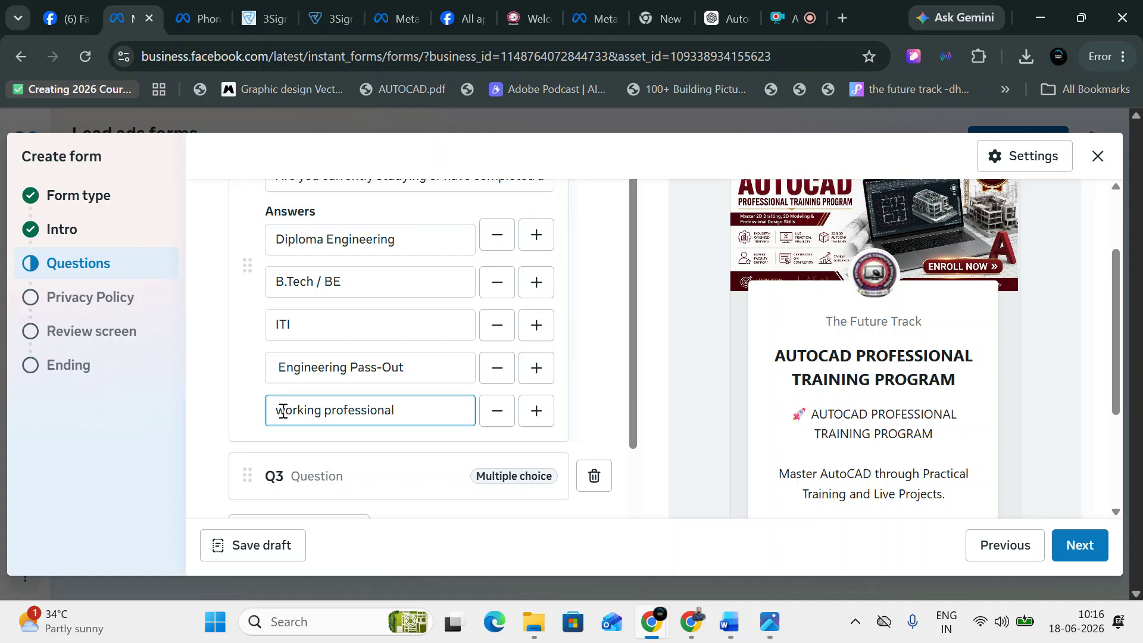
{"action": "left_click_drag", "start_coordinate": [283, 411], "coordinate": [271, 415]}
{"action": "type", "text": "W"}
{"action": "scroll", "coordinate": [369, 477], "scroll_direction": "down", "scroll_amount": 1}
{"action": "scroll", "coordinate": [437, 445], "scroll_direction": "down", "scroll_amount": 7}
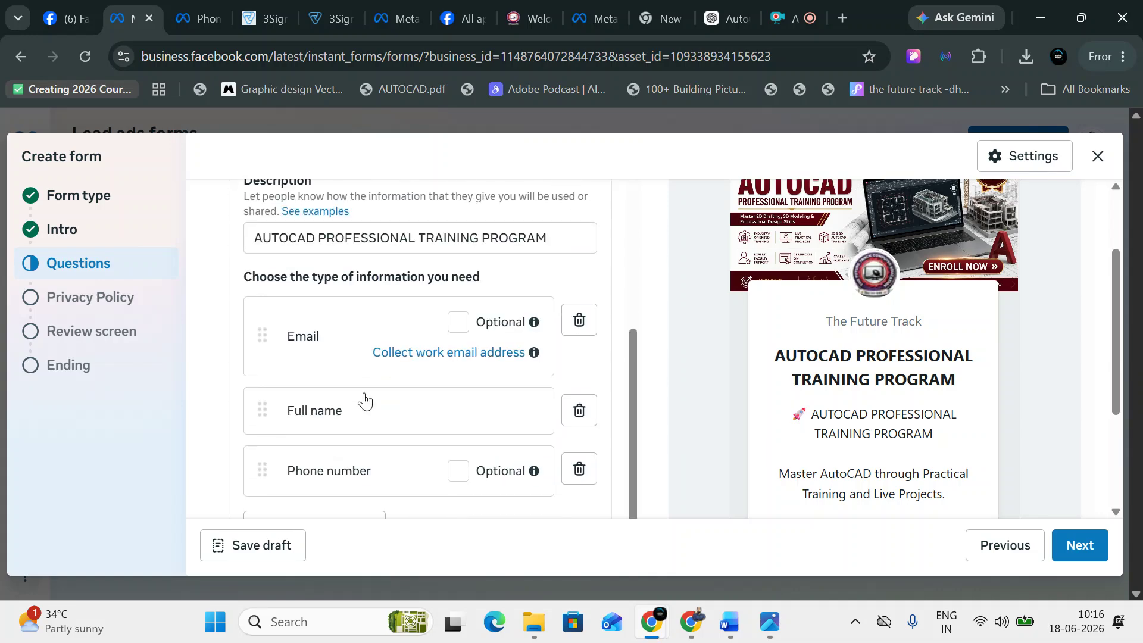
{"action": "scroll", "coordinate": [321, 364], "scroll_direction": "up", "scroll_amount": 8}
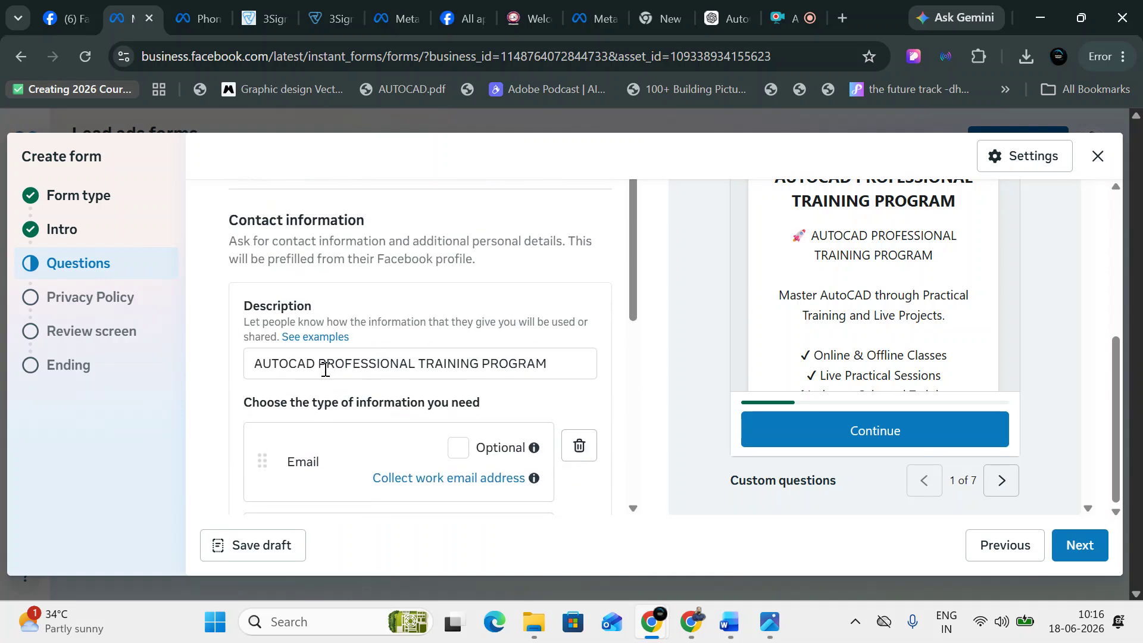
- Add a multiple-choice Question 3, open it, and turn on conditional logic
{"action": "left_click", "coordinate": [333, 278]}
{"action": "left_click", "coordinate": [303, 325]}
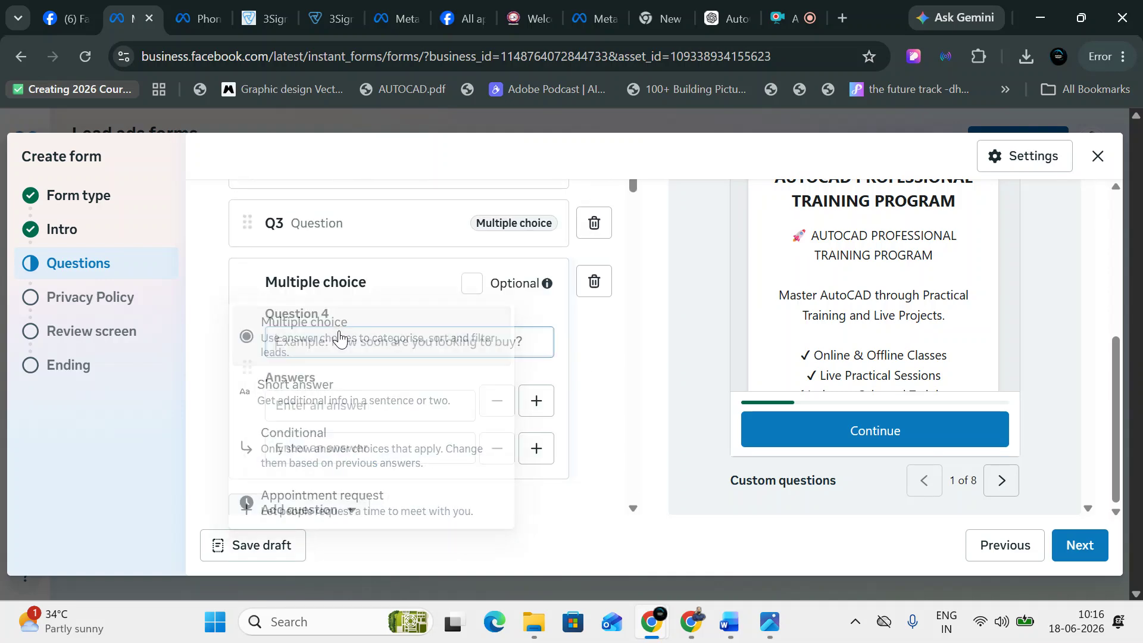
{"action": "key", "text": "alt+Tab"}
{"action": "scroll", "coordinate": [391, 400], "scroll_direction": "down", "scroll_amount": 1}
{"action": "scroll", "coordinate": [393, 387], "scroll_direction": "down", "scroll_amount": 1}
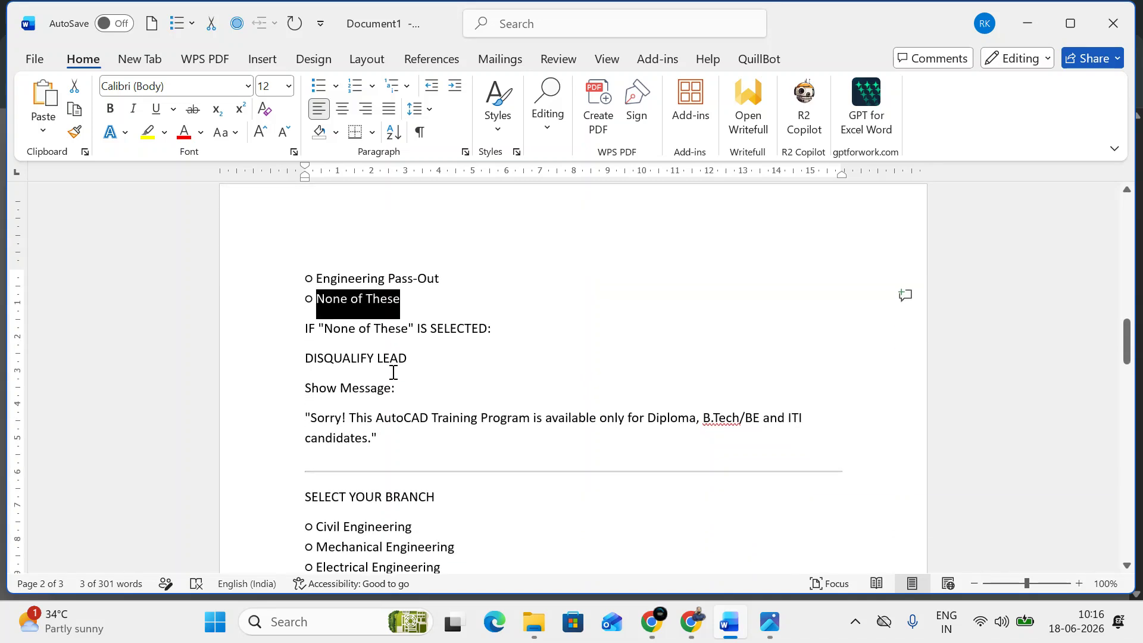
{"action": "scroll", "coordinate": [420, 402], "scroll_direction": "up", "scroll_amount": 1}
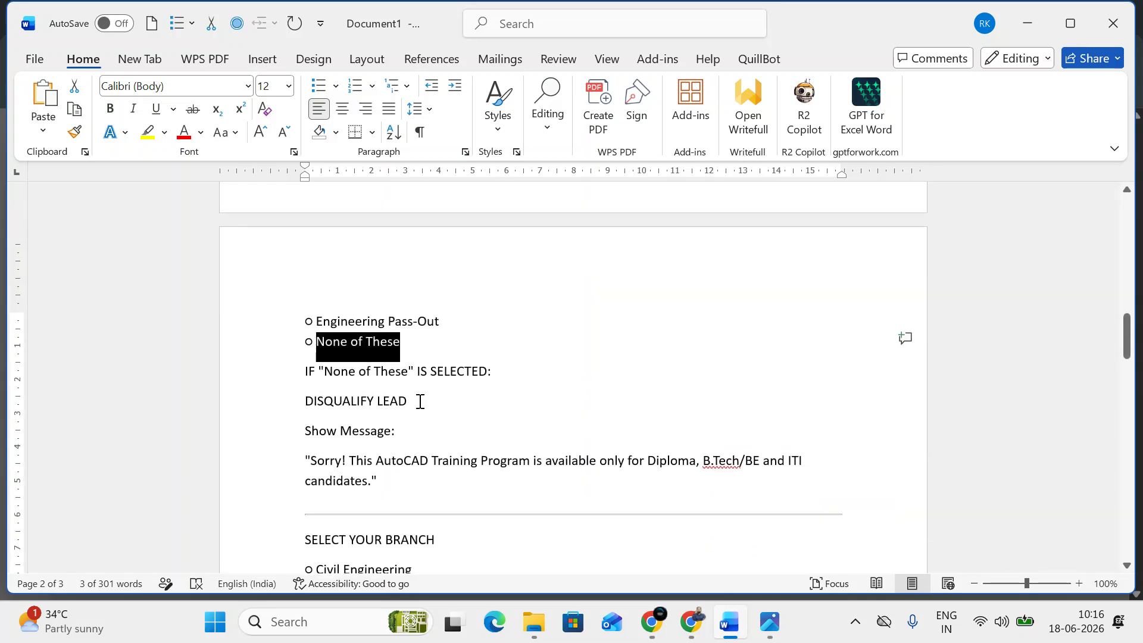
{"action": "key", "text": "alt+Tab"}
{"action": "scroll", "coordinate": [408, 393], "scroll_direction": "up", "scroll_amount": 3}
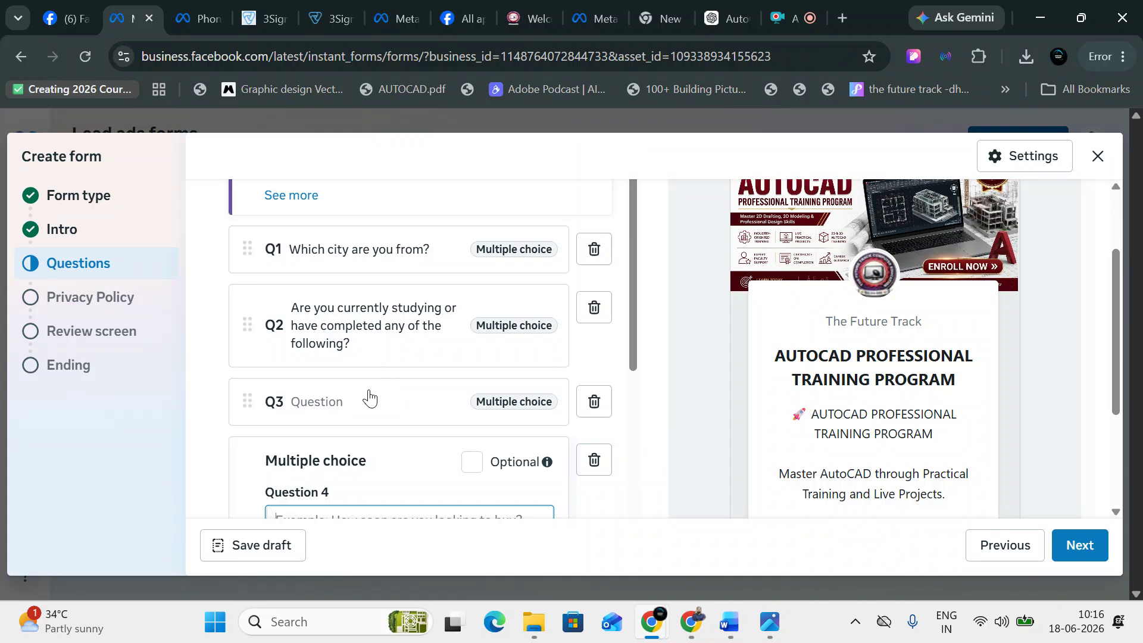
{"action": "left_click", "coordinate": [388, 401]}
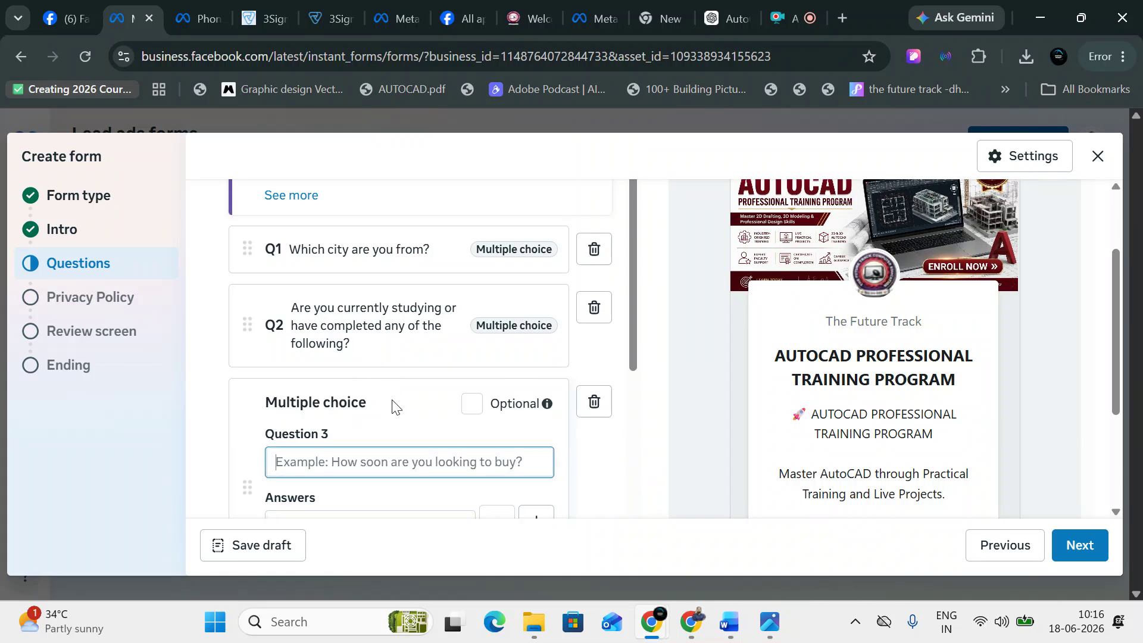
{"action": "scroll", "coordinate": [404, 407], "scroll_direction": "up", "scroll_amount": 2}
{"action": "left_click", "coordinate": [601, 223]}
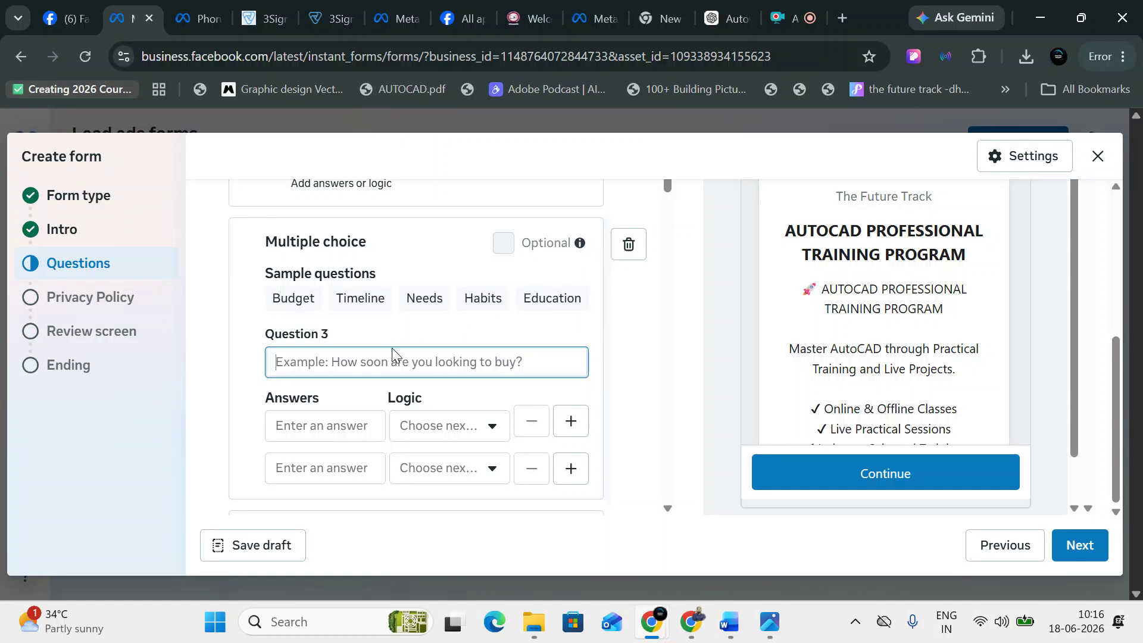
{"action": "scroll", "coordinate": [392, 351], "scroll_direction": "up", "scroll_amount": 5}
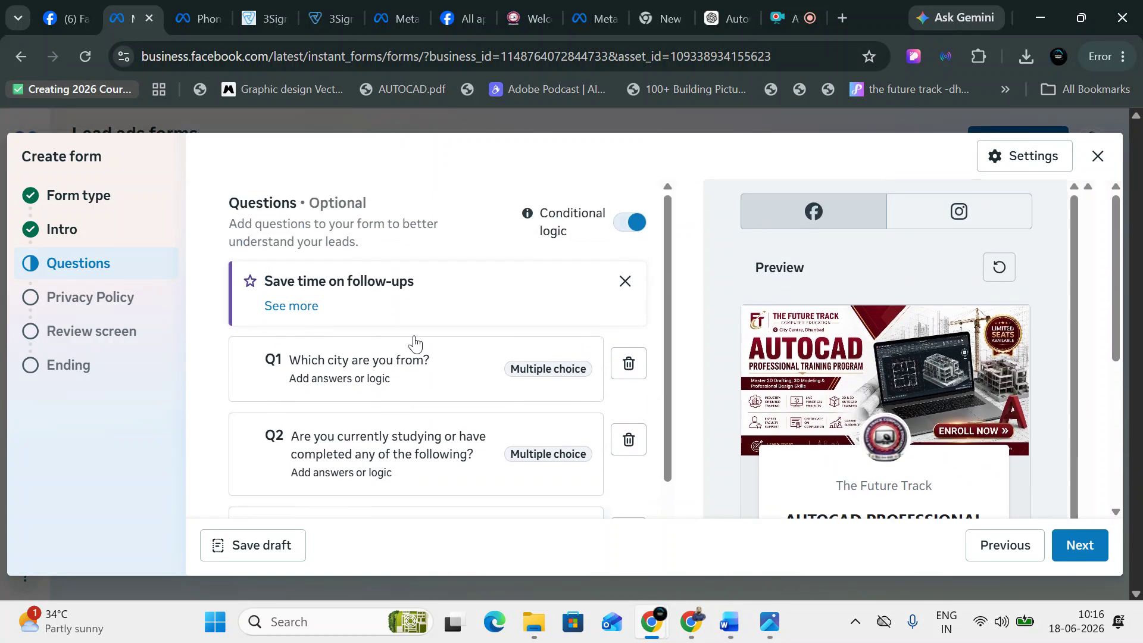
{"action": "scroll", "coordinate": [462, 315], "scroll_direction": "down", "scroll_amount": 5}
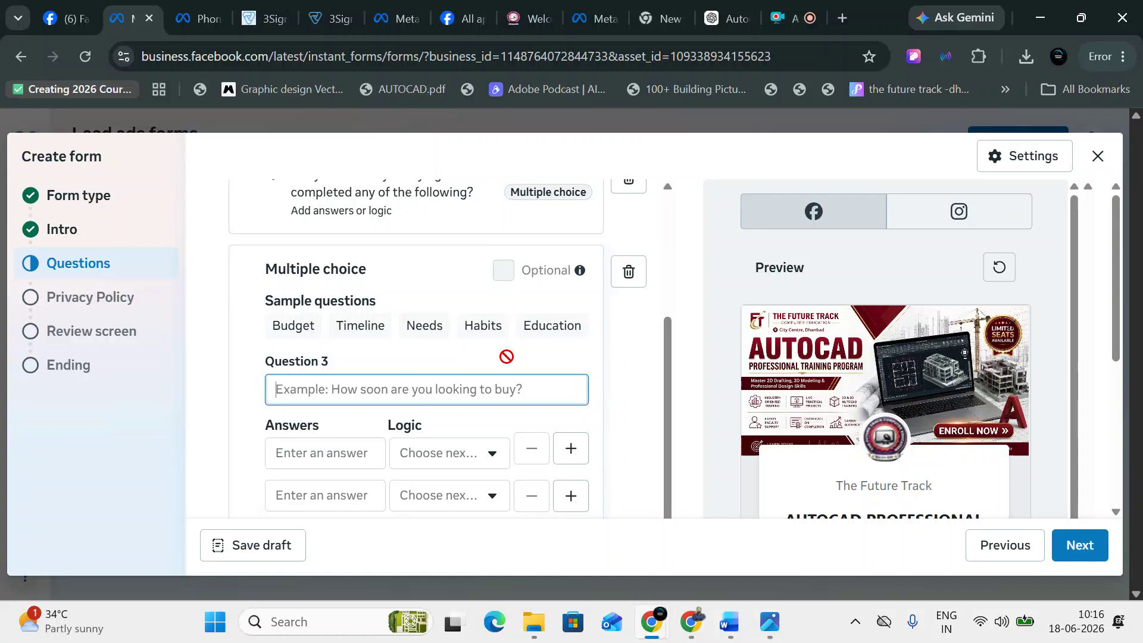
{"action": "scroll", "coordinate": [507, 357], "scroll_direction": "down", "scroll_amount": 3}
{"action": "scroll", "coordinate": [505, 361], "scroll_direction": "up", "scroll_amount": 2}
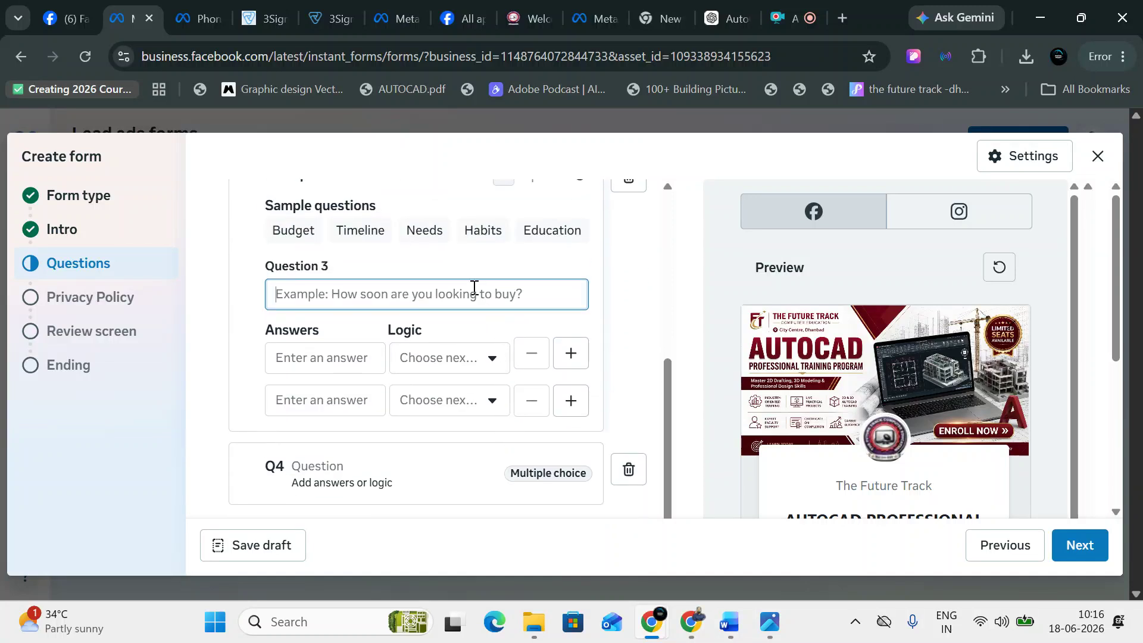
{"action": "left_click", "coordinate": [450, 359]}
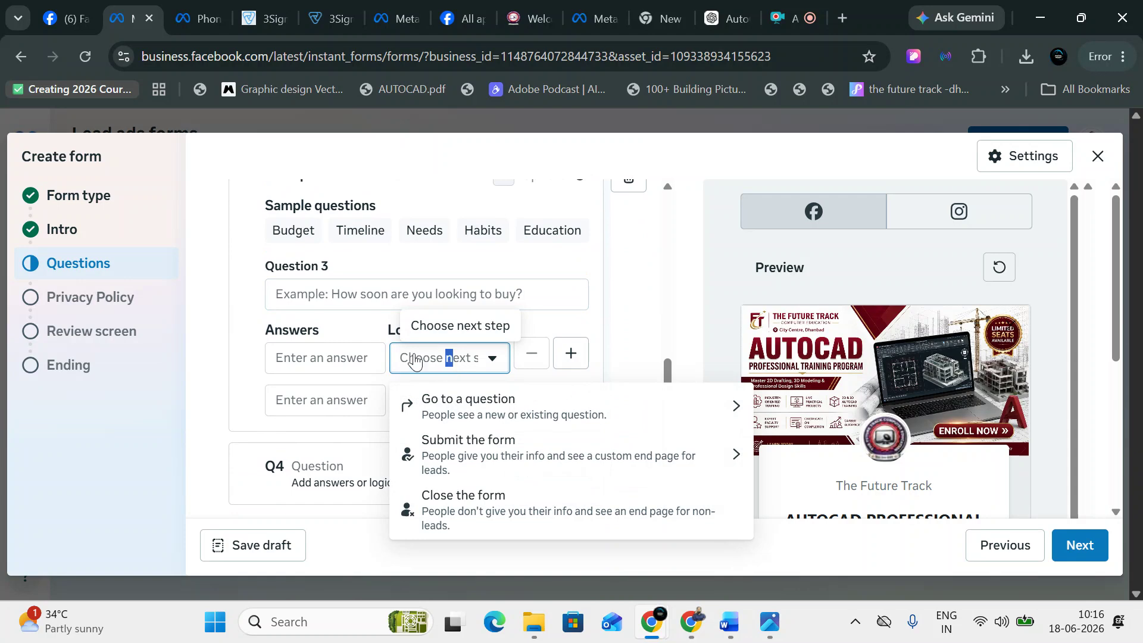
{"action": "left_click", "coordinate": [224, 342]}
{"action": "scroll", "coordinate": [216, 350], "scroll_direction": "up", "scroll_amount": 1}
{"action": "key", "text": "alt+Tab"}
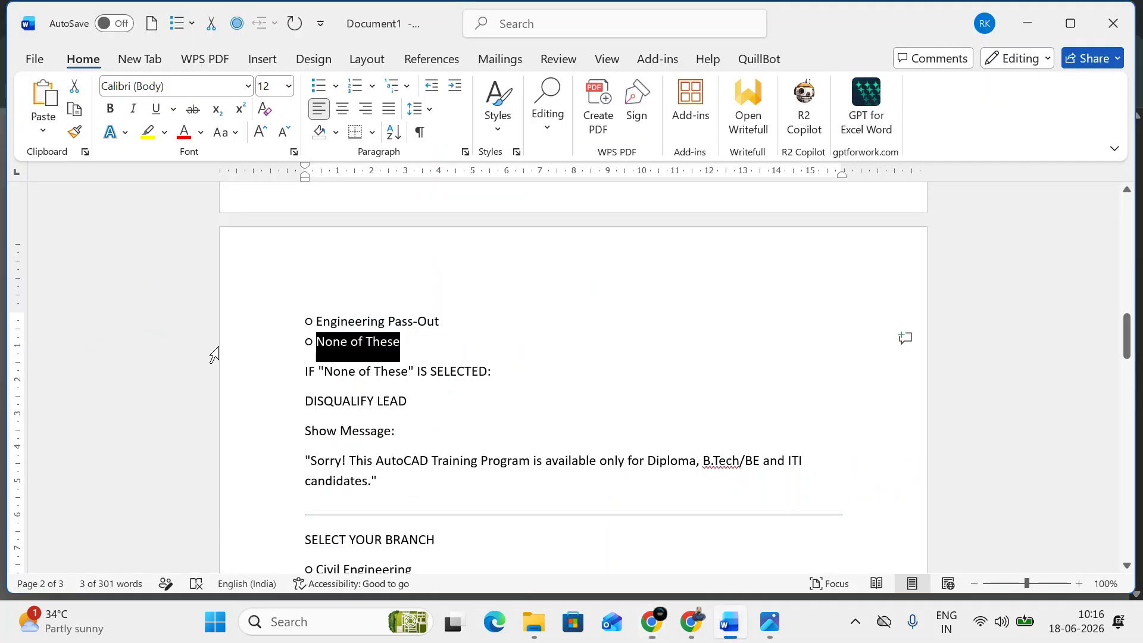
{"action": "scroll", "coordinate": [426, 349], "scroll_direction": "down", "scroll_amount": 2}
{"action": "scroll", "coordinate": [426, 350], "scroll_direction": "down", "scroll_amount": 2}
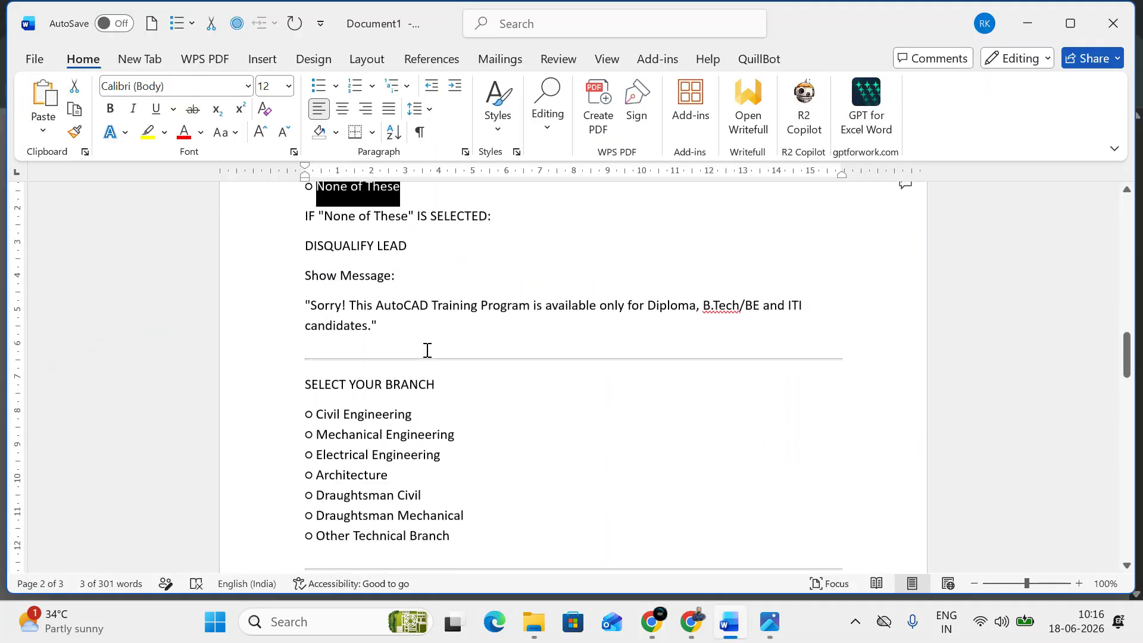
{"action": "scroll", "coordinate": [438, 382], "scroll_direction": "up", "scroll_amount": 2}
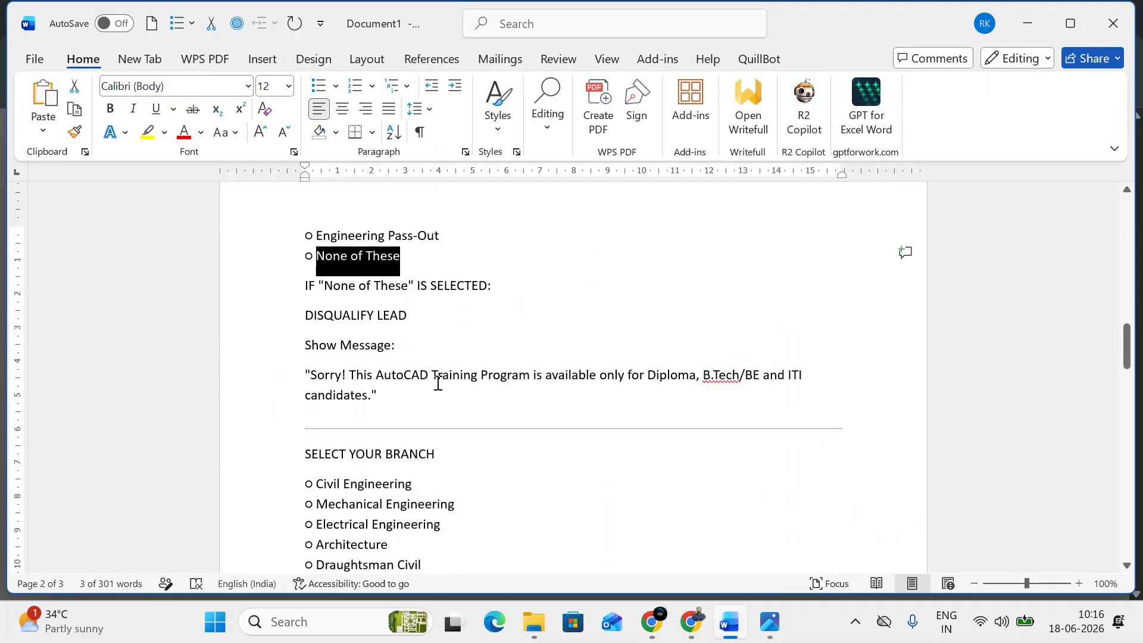
{"action": "key", "text": "alt+Tab"}
{"action": "scroll", "coordinate": [434, 379], "scroll_direction": "up", "scroll_amount": 3}
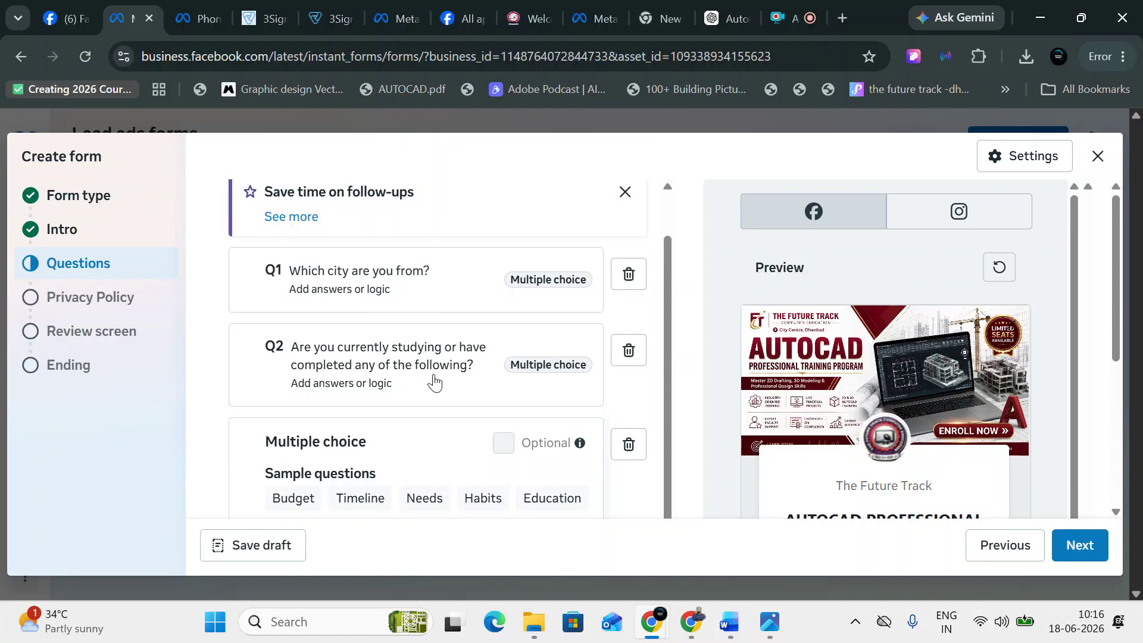
{"action": "left_click", "coordinate": [628, 444]}
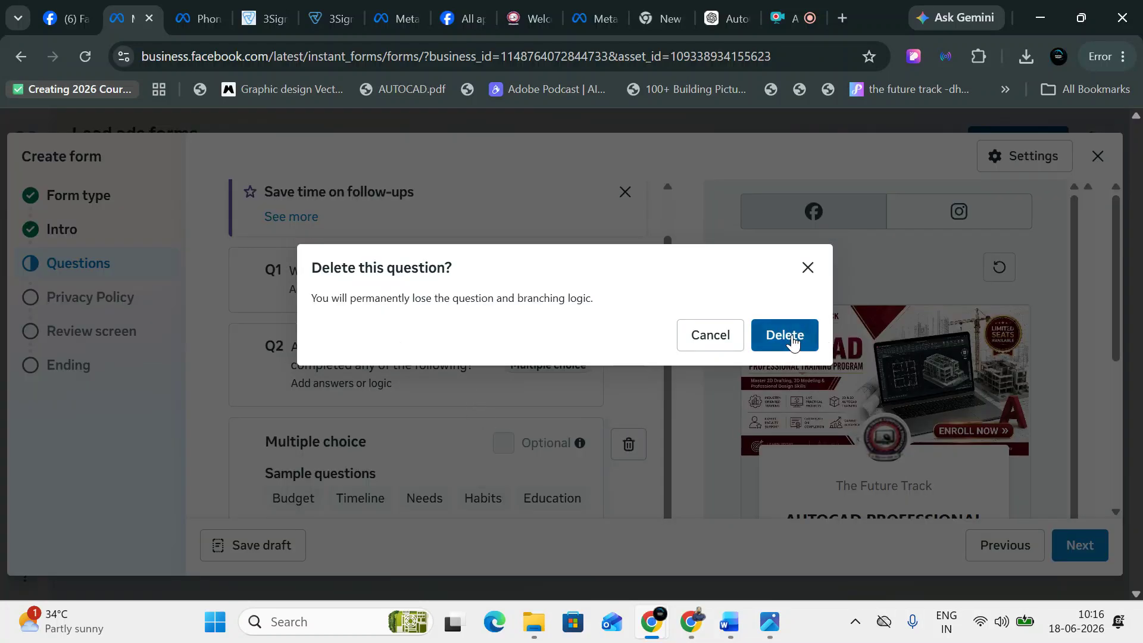
- Delete the blank question and the 'Are you currently studying…' question
{"action": "left_click", "coordinate": [784, 334]}
{"action": "left_click", "coordinate": [379, 367]}
{"action": "scroll", "coordinate": [383, 393], "scroll_direction": "down", "scroll_amount": 3}
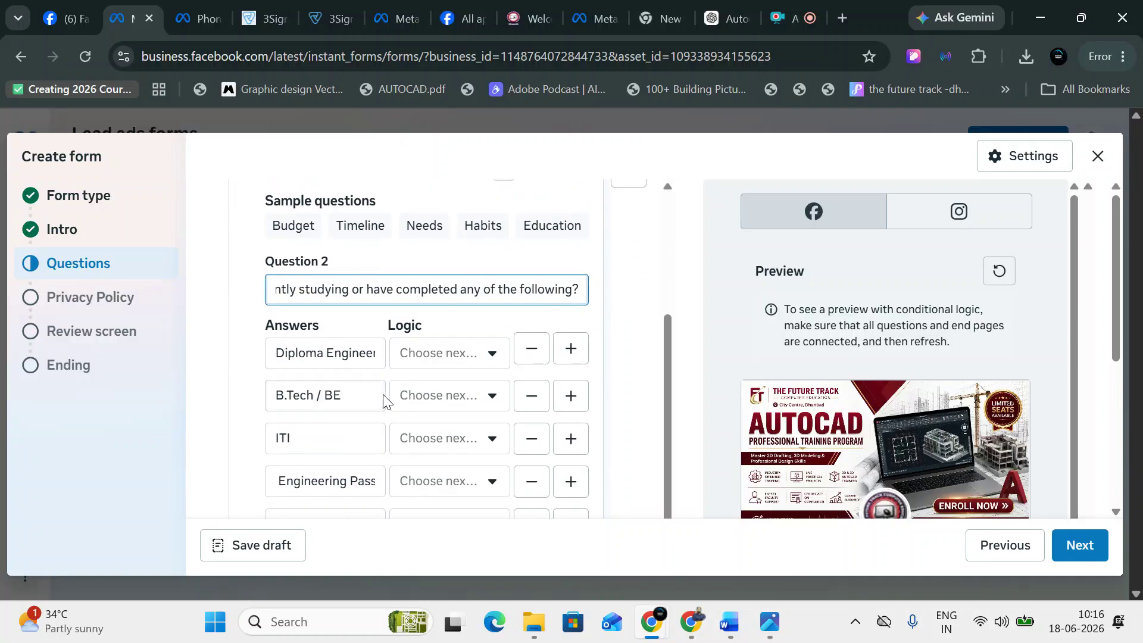
{"action": "scroll", "coordinate": [595, 340], "scroll_direction": "up", "scroll_amount": 2}
{"action": "left_click", "coordinate": [627, 262]}
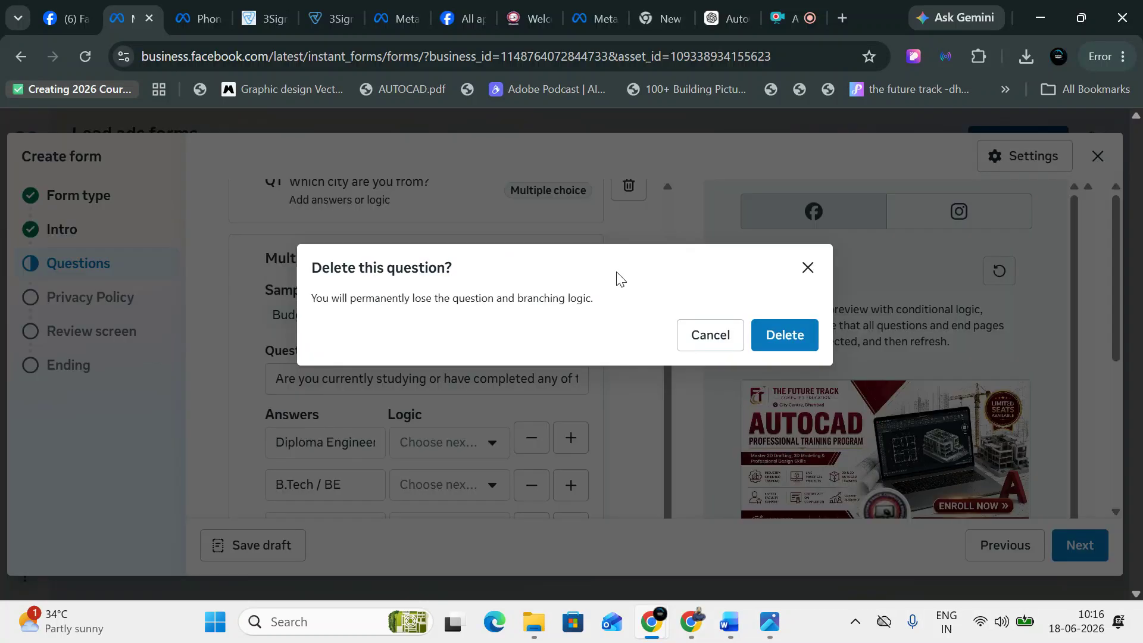
{"action": "left_click", "coordinate": [767, 339]}
- Open the city question and check the Dhanbad answer's next-step choices without changing them
{"action": "scroll", "coordinate": [531, 371], "scroll_direction": "up", "scroll_amount": 3}
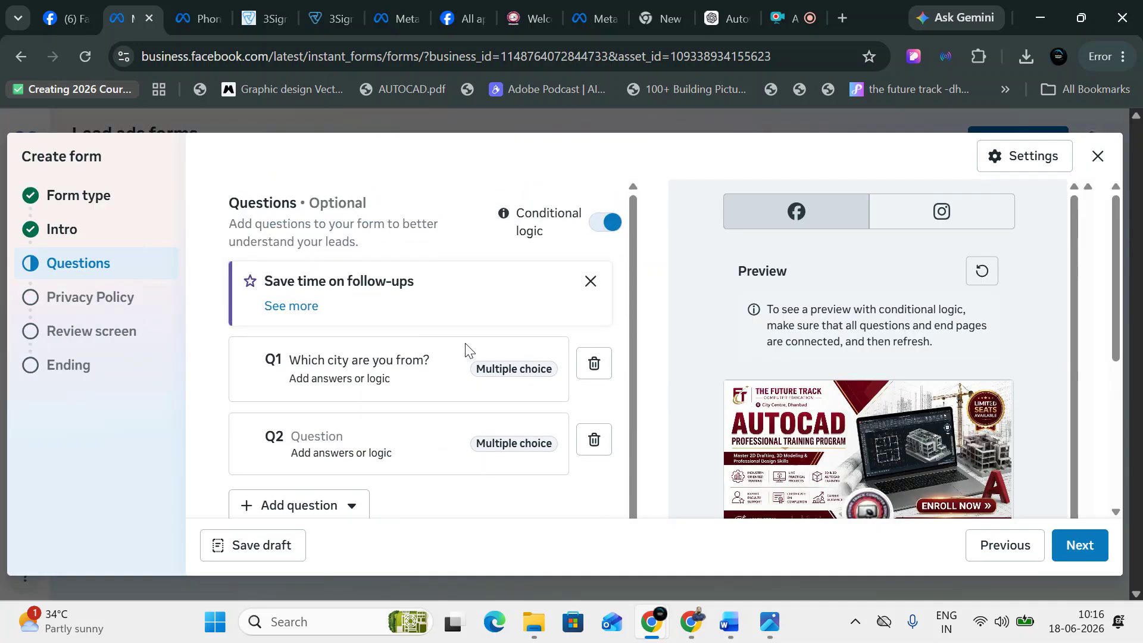
{"action": "left_click", "coordinate": [383, 358]}
{"action": "scroll", "coordinate": [388, 366], "scroll_direction": "down", "scroll_amount": 4}
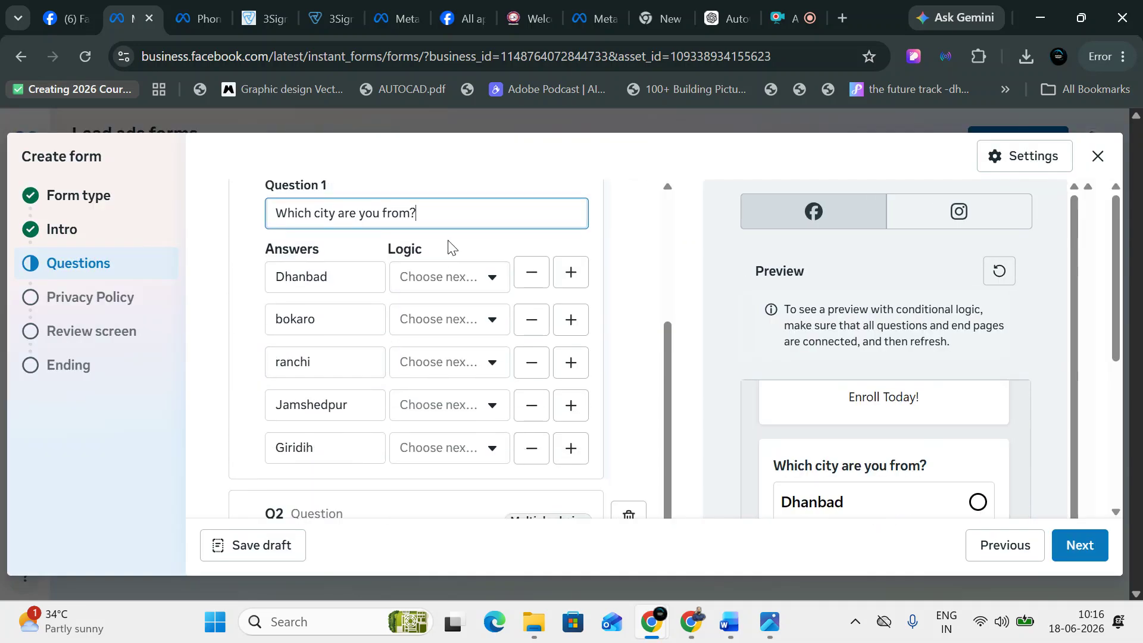
{"action": "scroll", "coordinate": [449, 247], "scroll_direction": "up", "scroll_amount": 3}
{"action": "scroll", "coordinate": [400, 341], "scroll_direction": "down", "scroll_amount": 4}
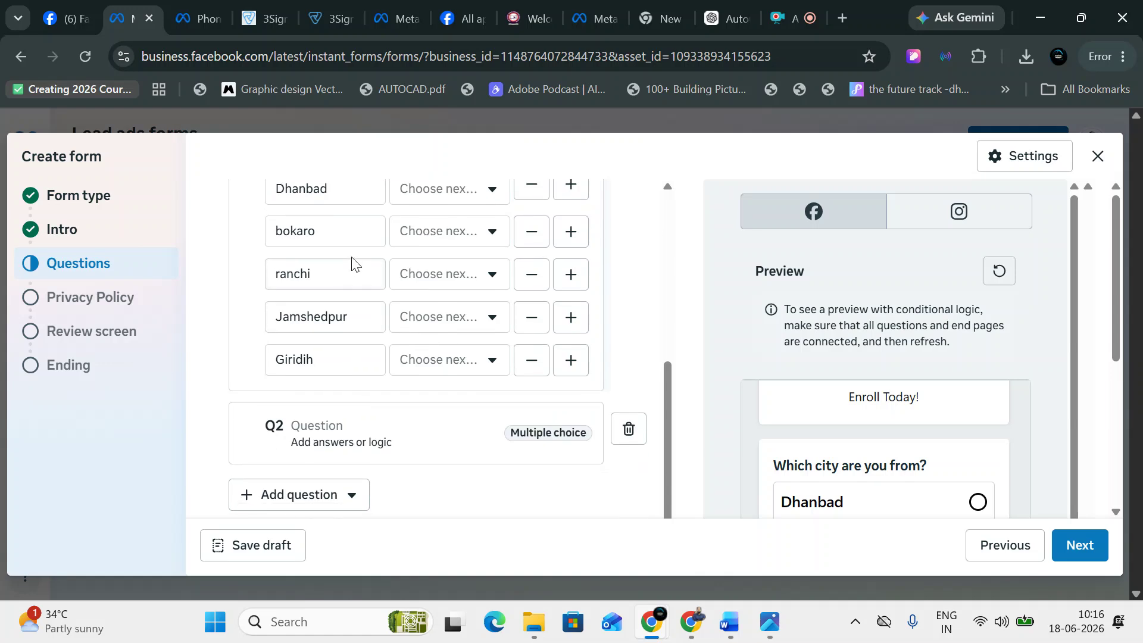
{"action": "scroll", "coordinate": [342, 277], "scroll_direction": "up", "scroll_amount": 2}
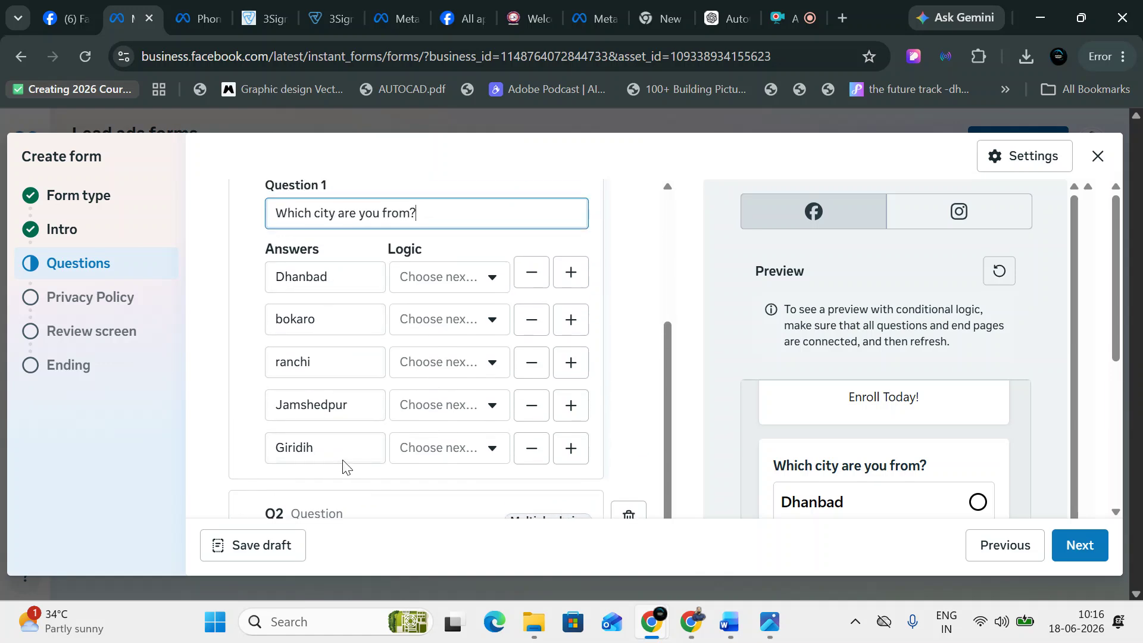
{"action": "left_click", "coordinate": [464, 284]}
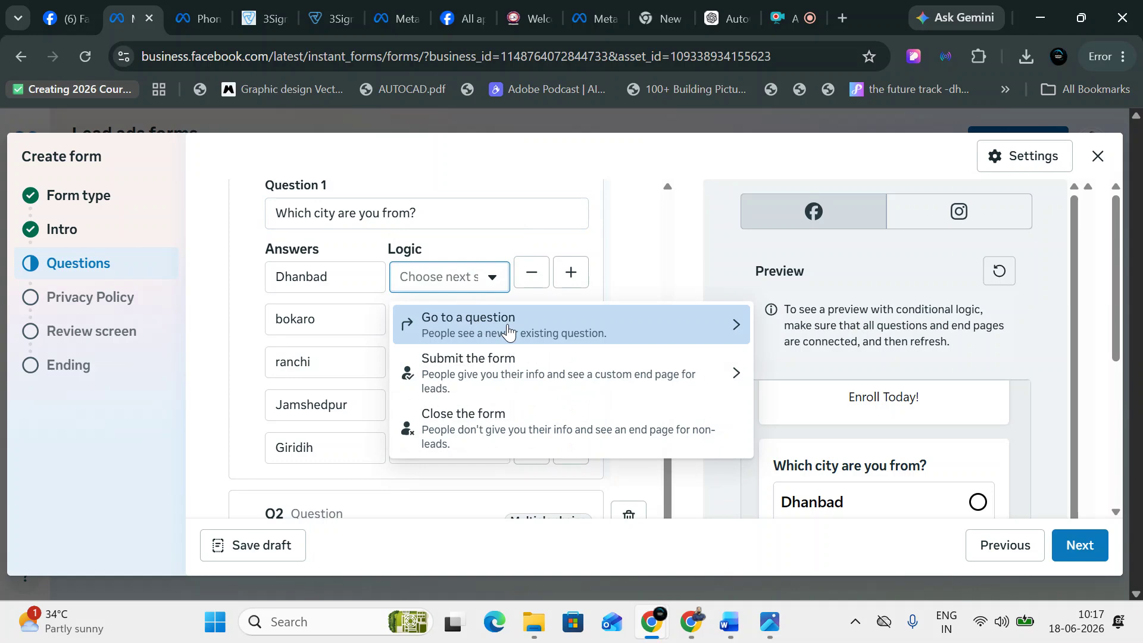
{"action": "left_click", "coordinate": [245, 345]}
- Open the empty Question 2 and bring up the Word question plan
{"action": "scroll", "coordinate": [246, 344], "scroll_direction": "down", "scroll_amount": 3}
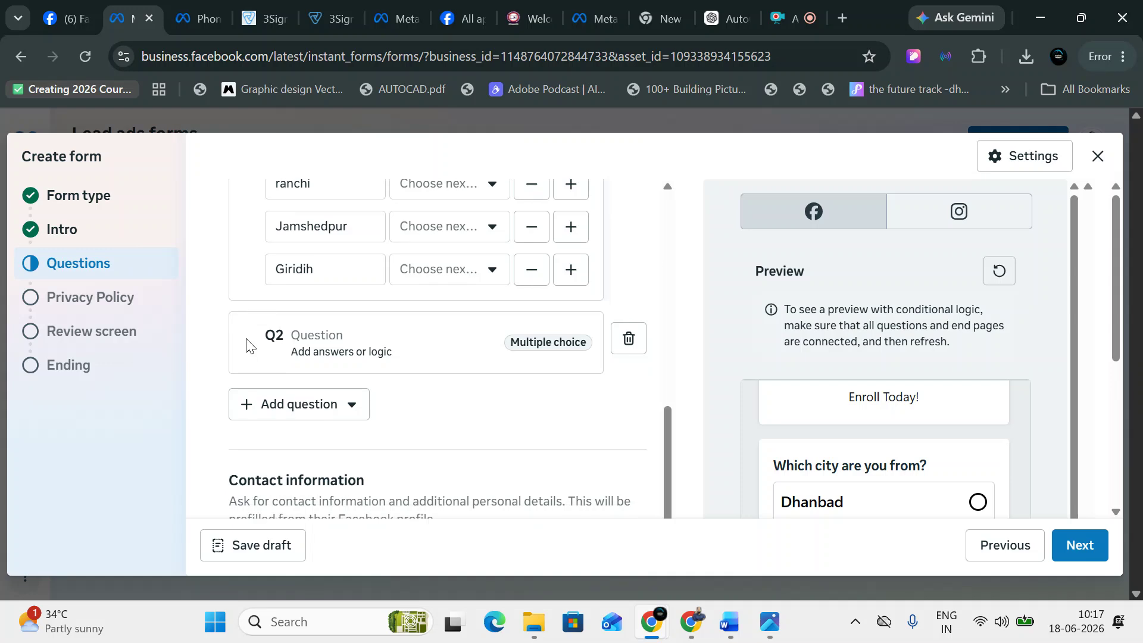
{"action": "scroll", "coordinate": [357, 312], "scroll_direction": "up", "scroll_amount": 2}
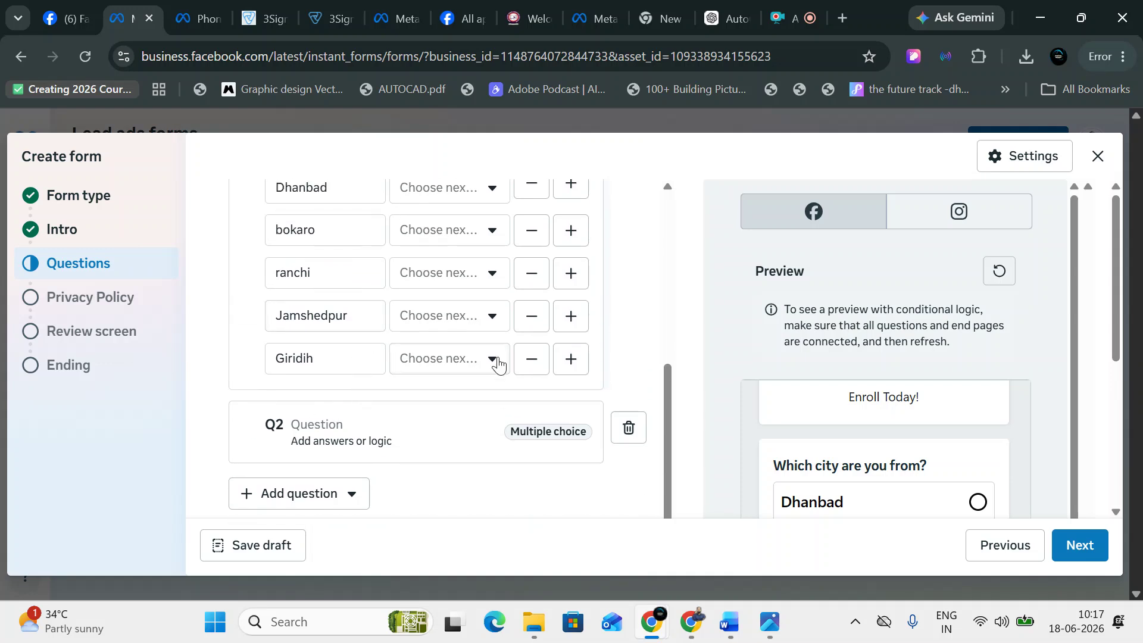
{"action": "scroll", "coordinate": [417, 382], "scroll_direction": "down", "scroll_amount": 2}
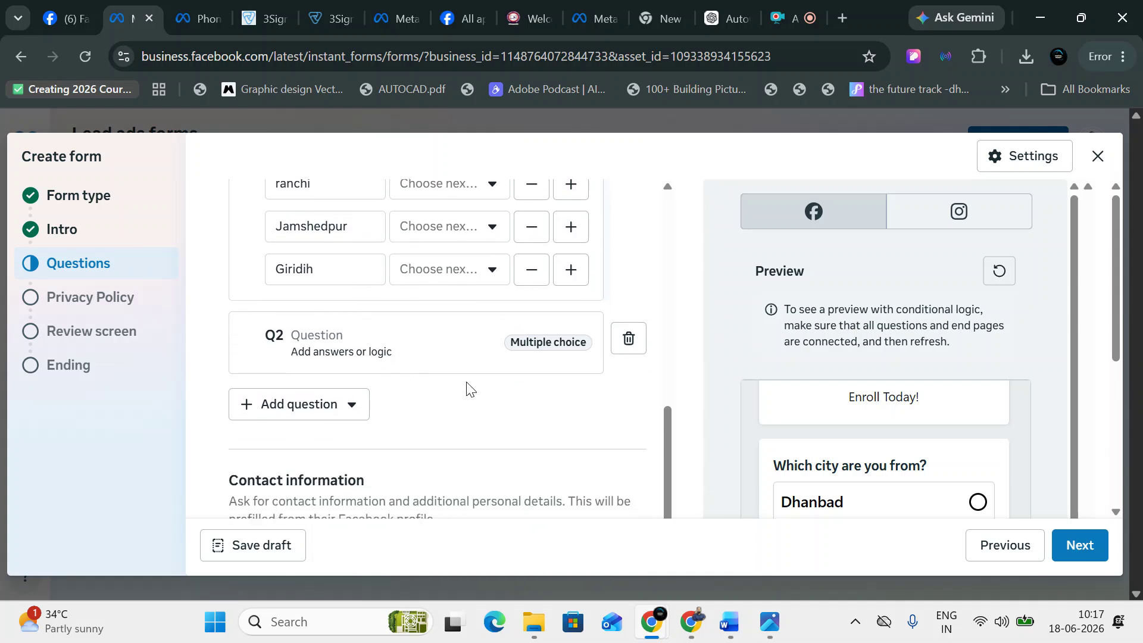
{"action": "left_click", "coordinate": [430, 354]}
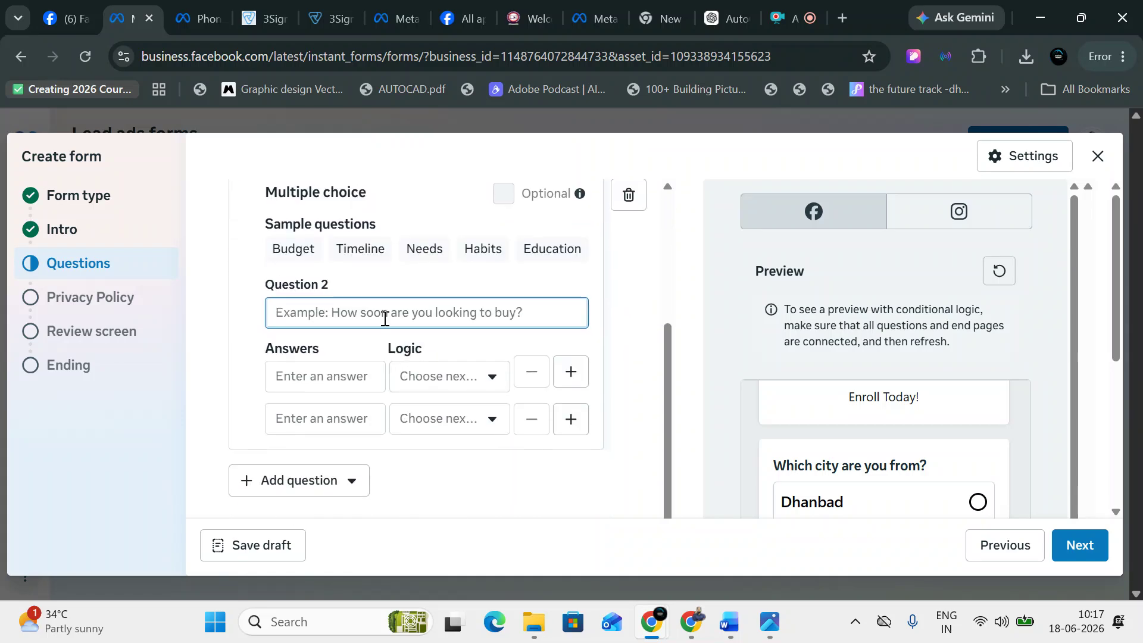
{"action": "key", "text": "alt+Tab"}
- Review the CITY section of the Word plan against the form's city question
{"action": "scroll", "coordinate": [417, 322], "scroll_direction": "up", "scroll_amount": 5}
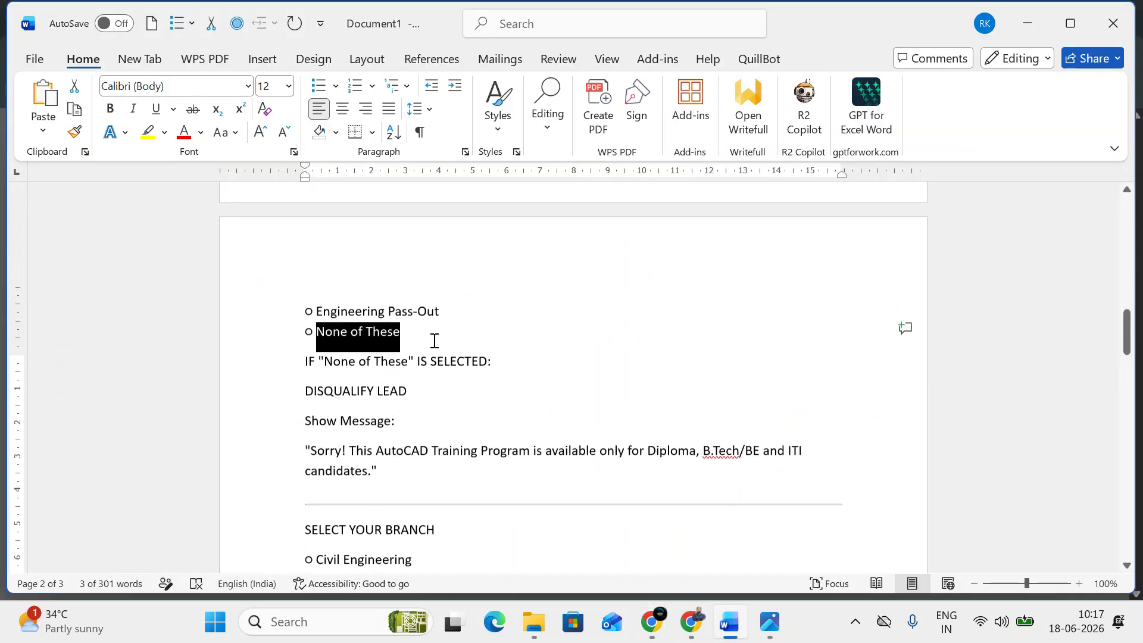
{"action": "scroll", "coordinate": [435, 340], "scroll_direction": "up", "scroll_amount": 7}
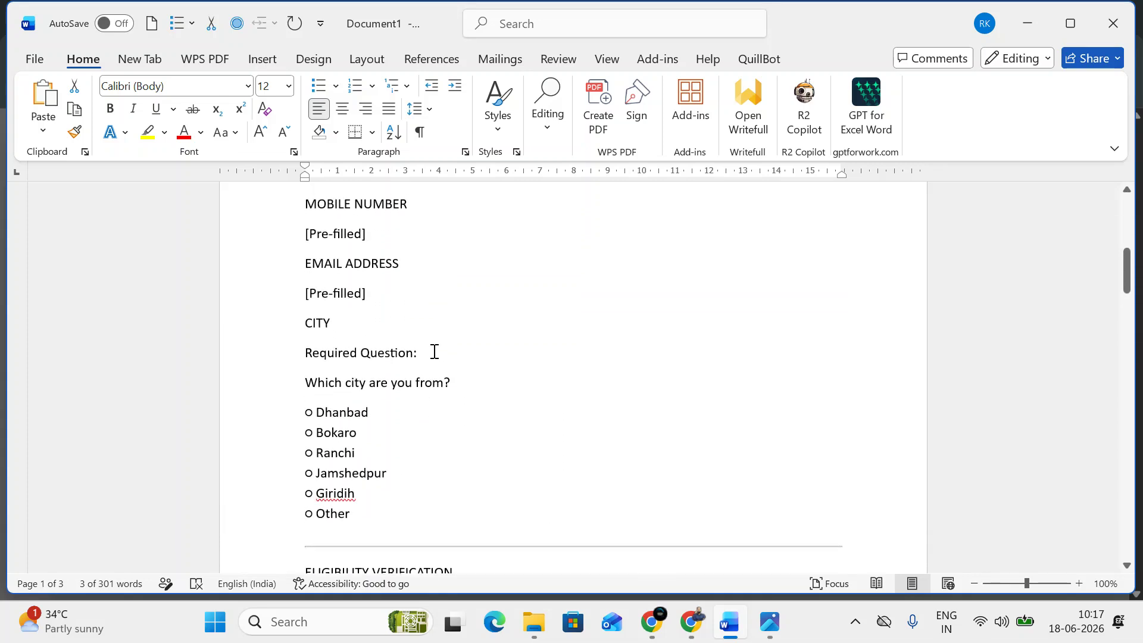
{"action": "key", "text": "alt+Tab"}
{"action": "scroll", "coordinate": [433, 345], "scroll_direction": "up", "scroll_amount": 4}
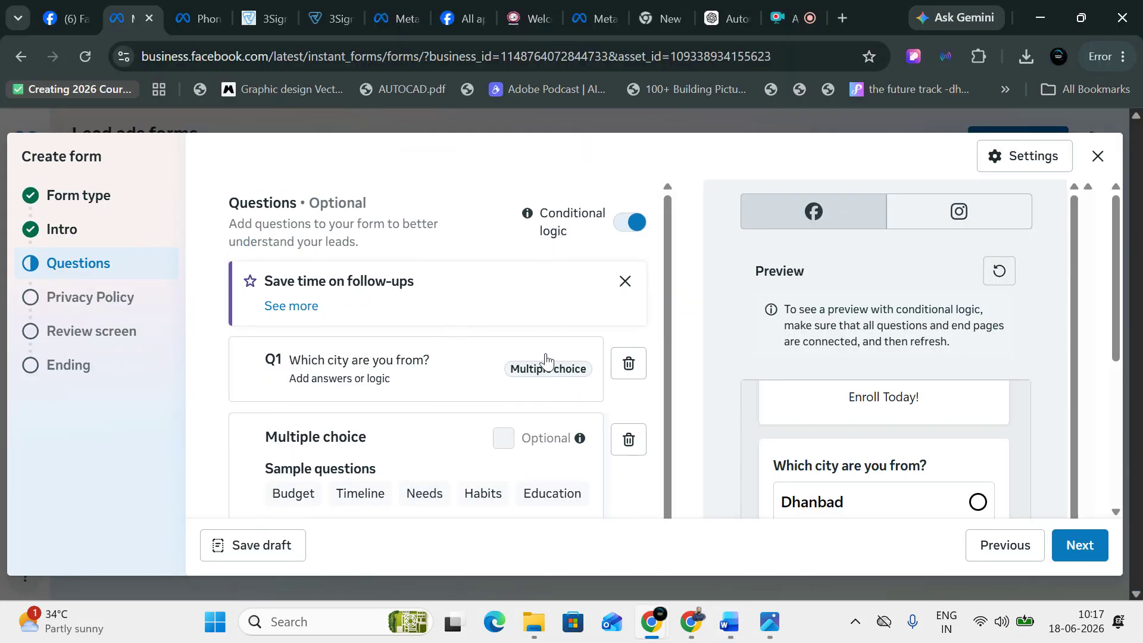
{"action": "key", "text": "alt+Tab"}
{"action": "key", "text": "alt+Tab"}
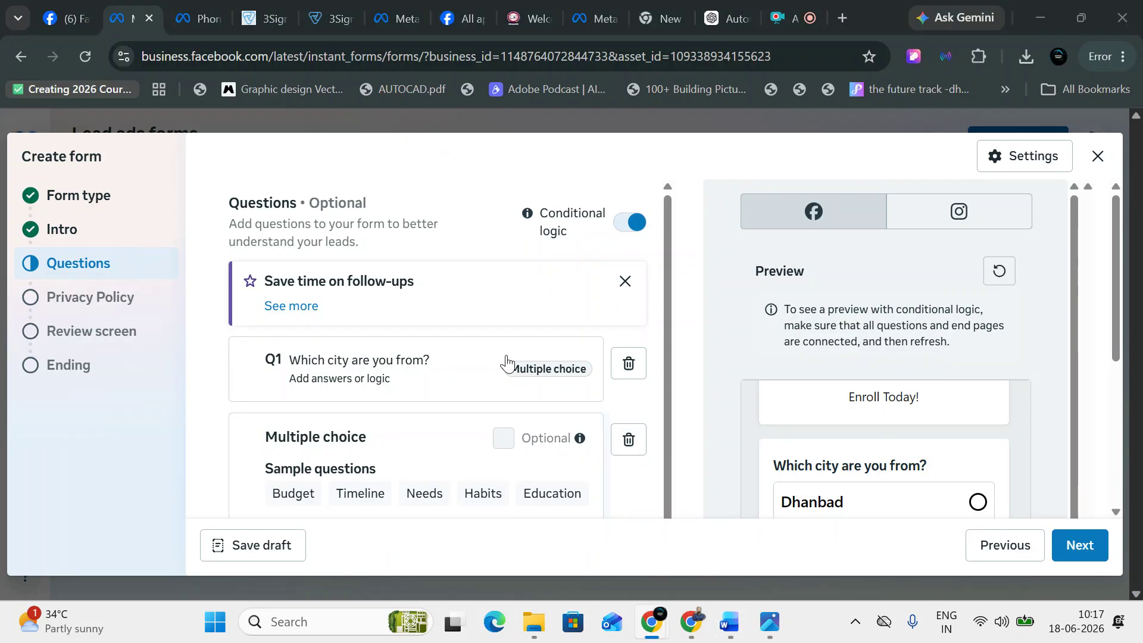
{"action": "key", "text": "alt+Tab"}
- Bring Chrome forward and switch to the apowersoft Free Online Recording tab
{"action": "mouse_move", "coordinate": [652, 619]}
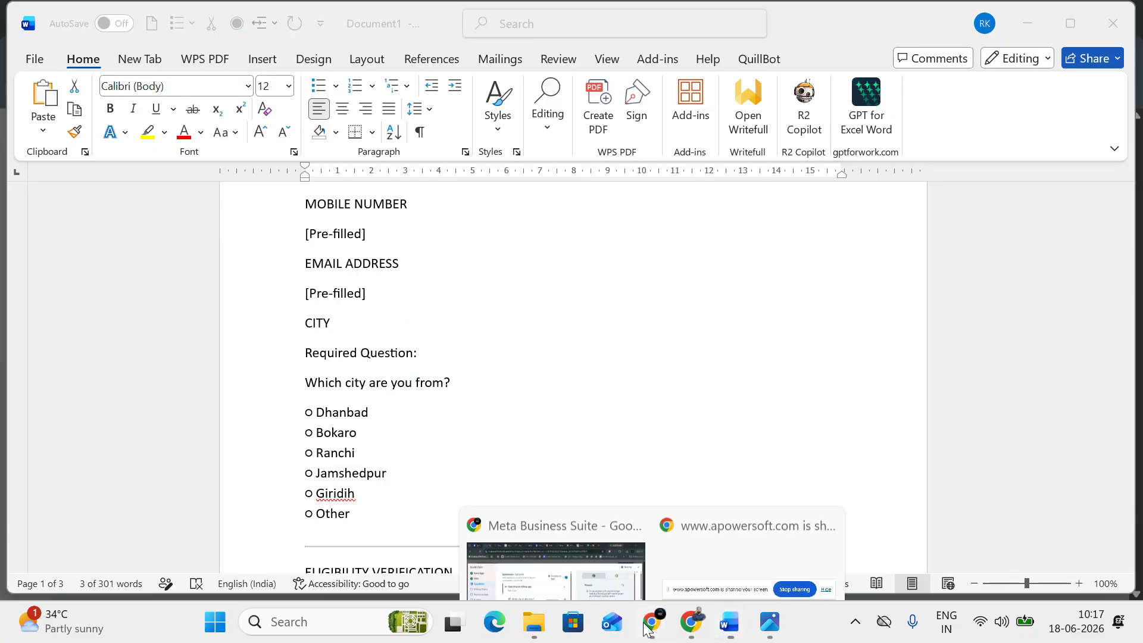
{"action": "left_click", "coordinate": [557, 566]}
{"action": "left_click", "coordinate": [789, 18]}
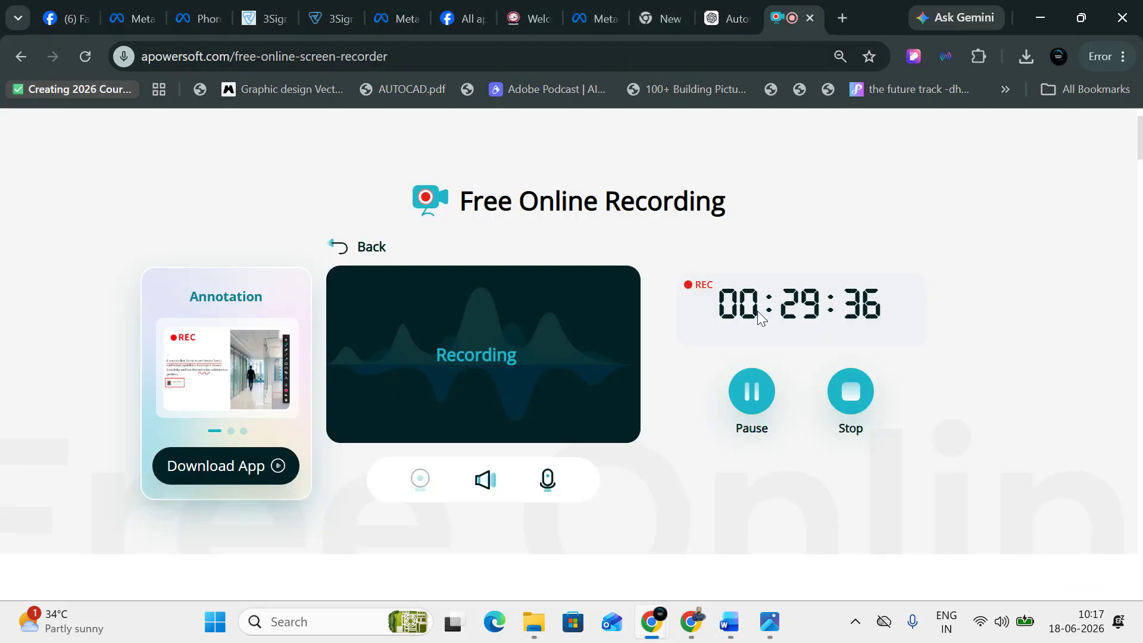